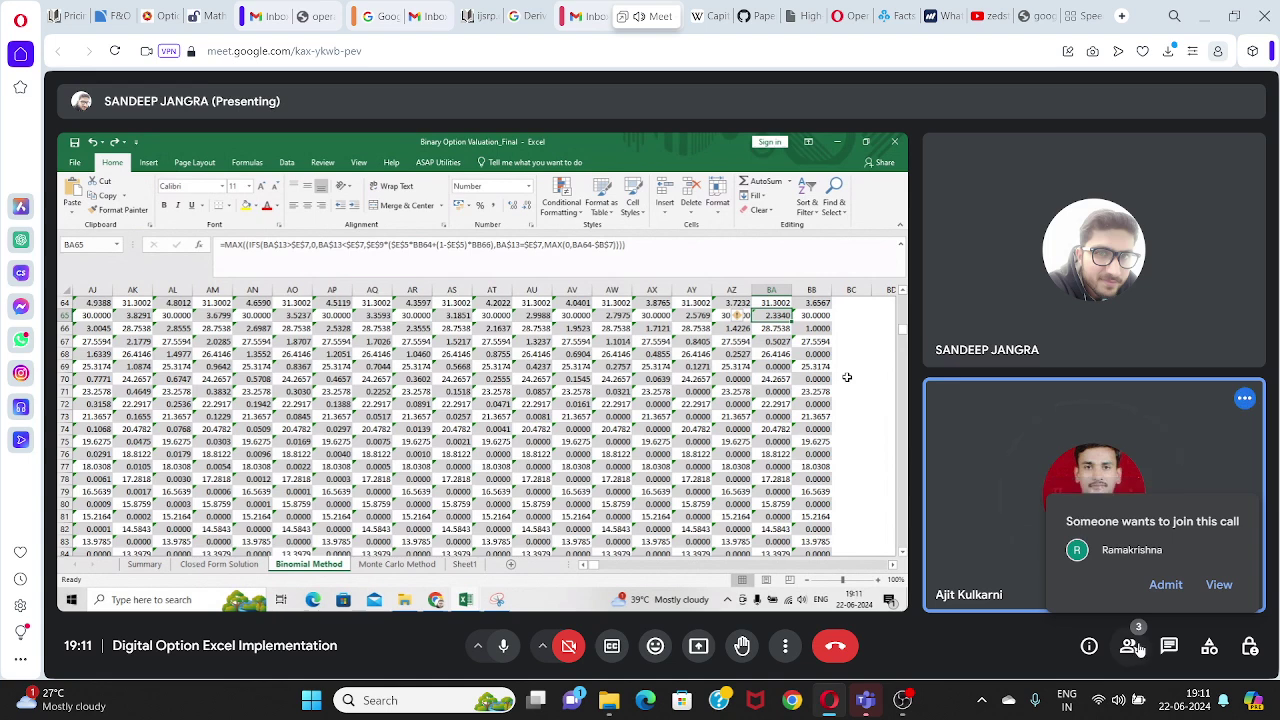
# - Admit the waiting participant to the meeting
pyautogui.click(1165, 584)
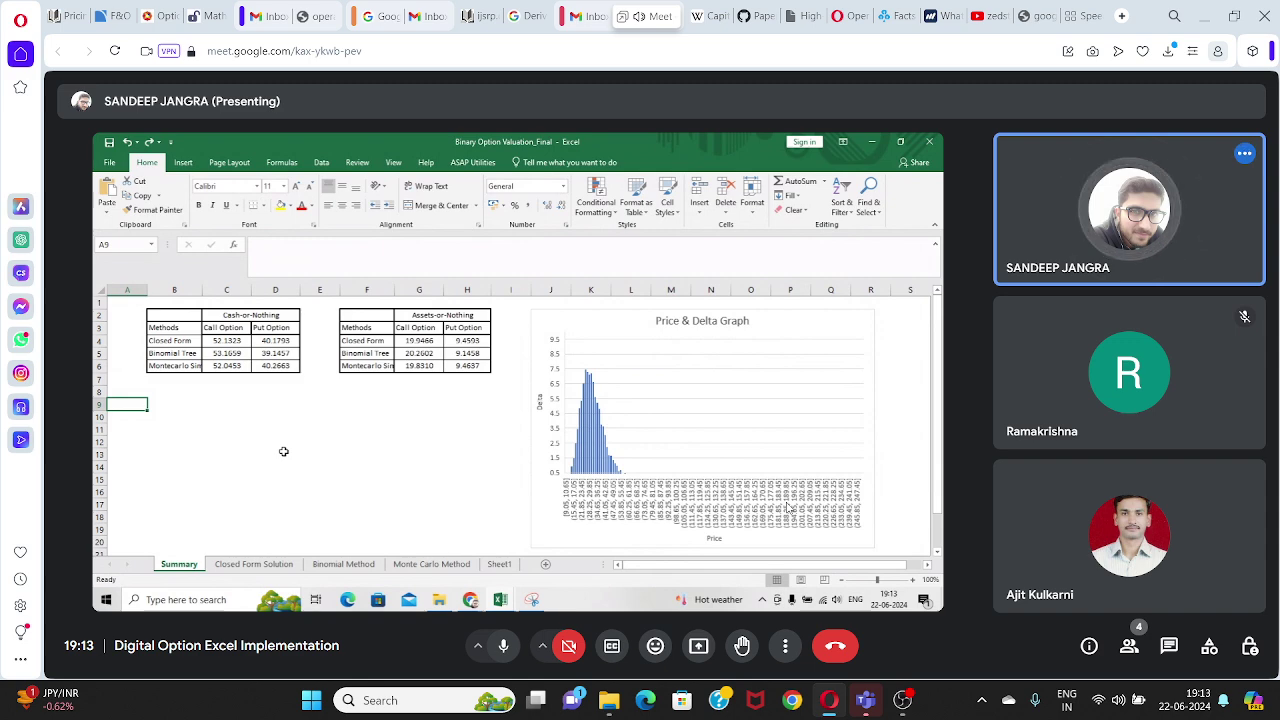
# - Open the Closed Form Solution sheet and review the stock price, strike price and cash amount in its parameter table
pyautogui.click(258, 566)
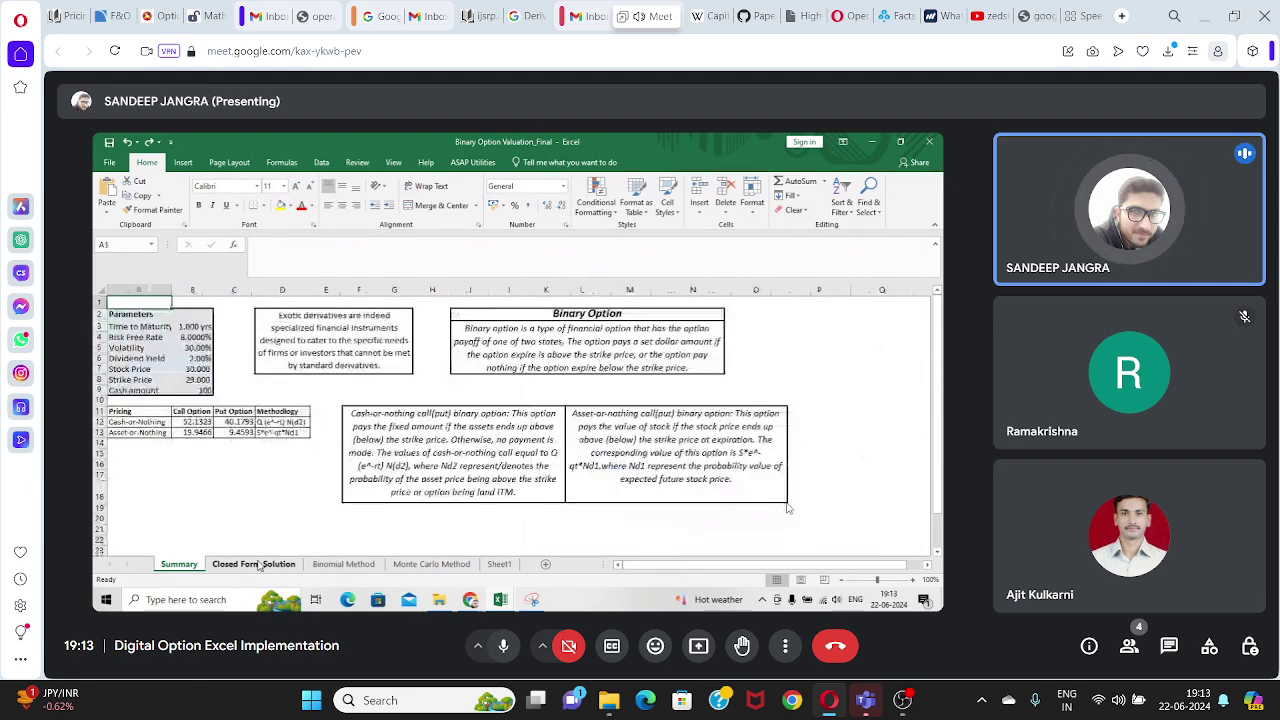
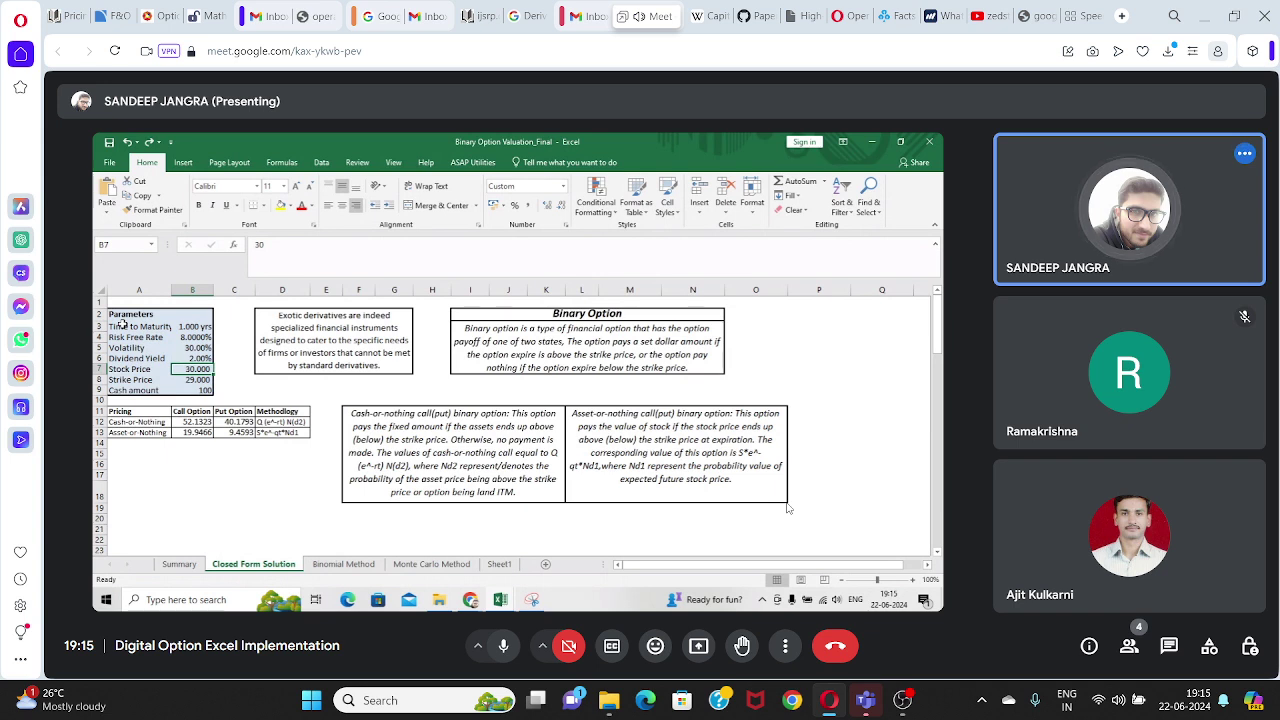
pyautogui.press('Down')
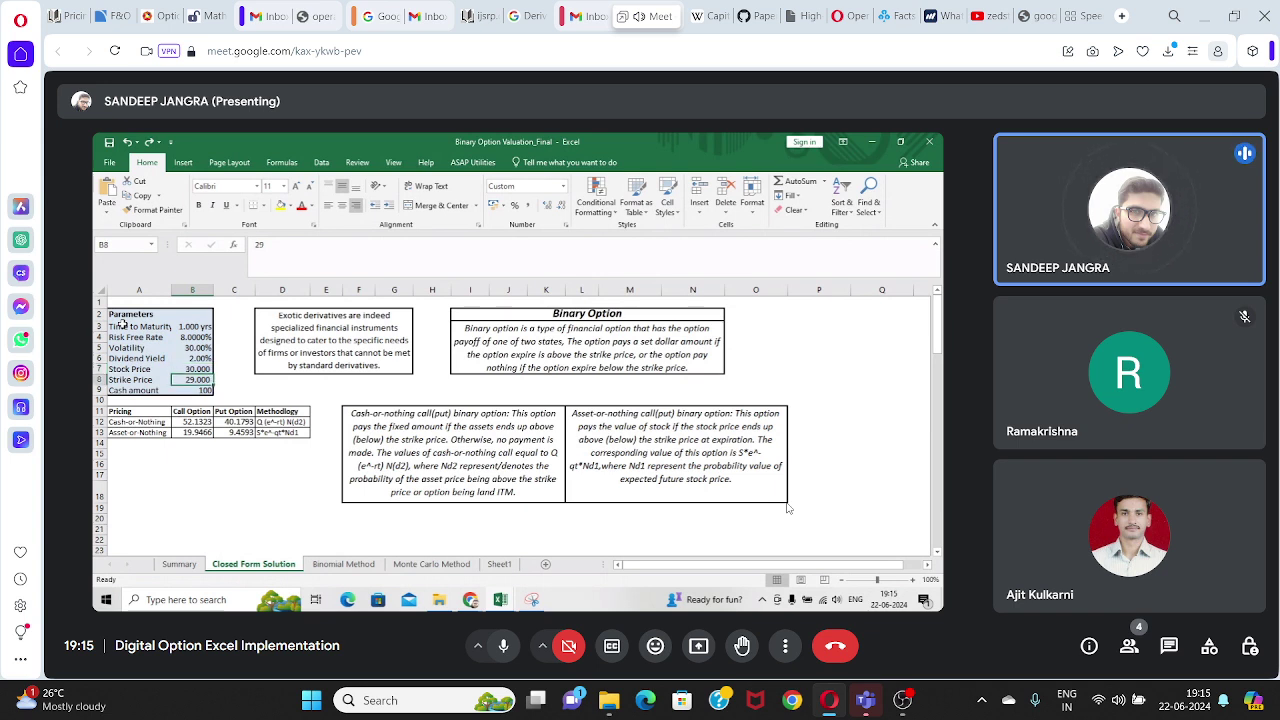
pyautogui.press('Down')
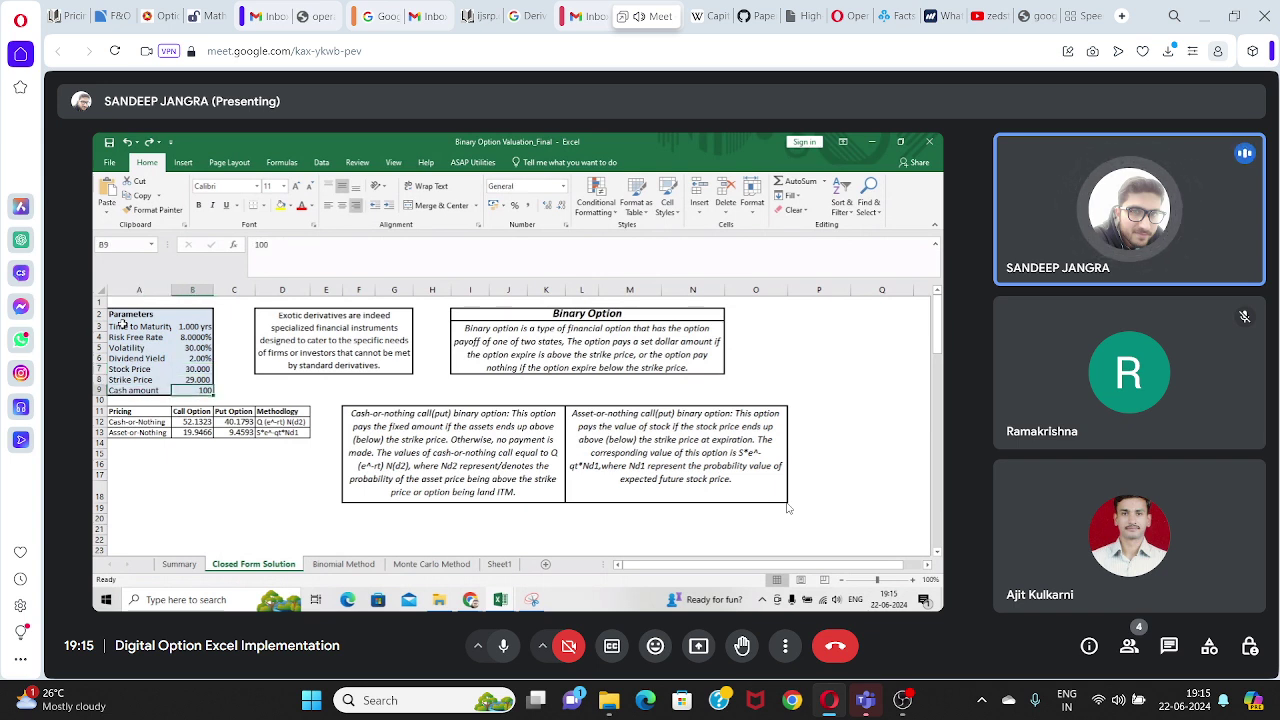
pyautogui.press('Down')
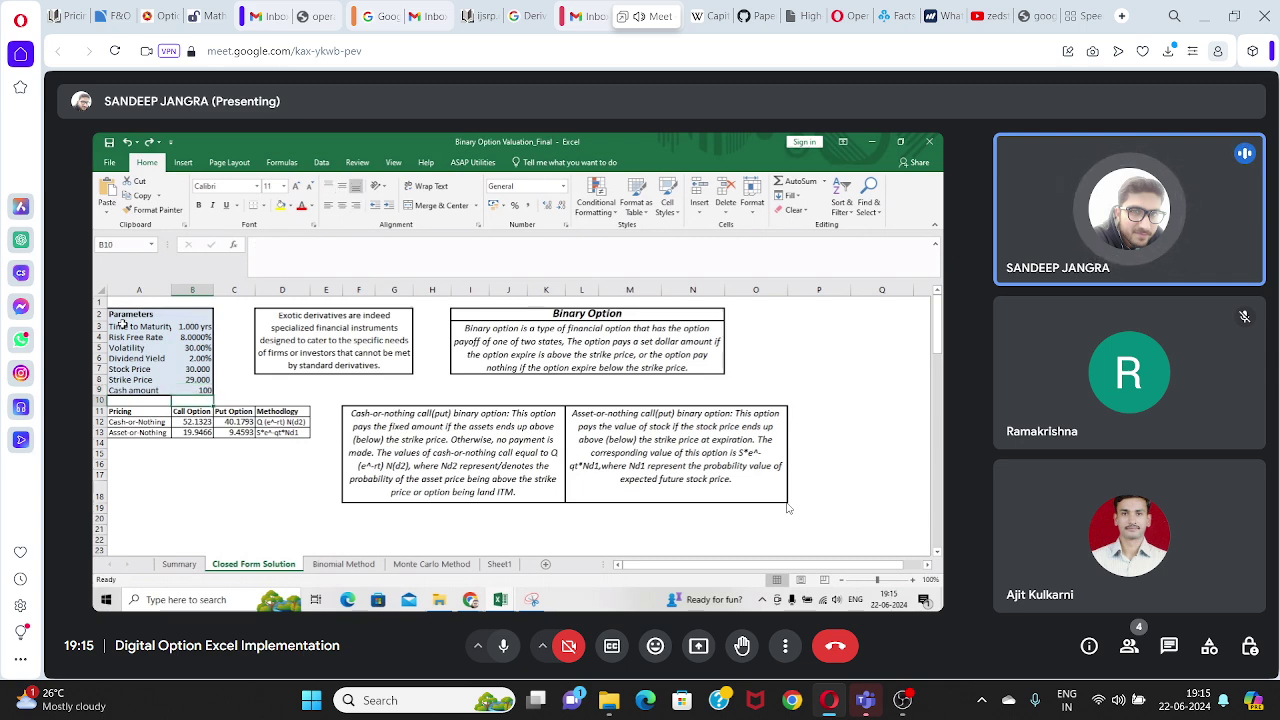
pyautogui.press('Up')
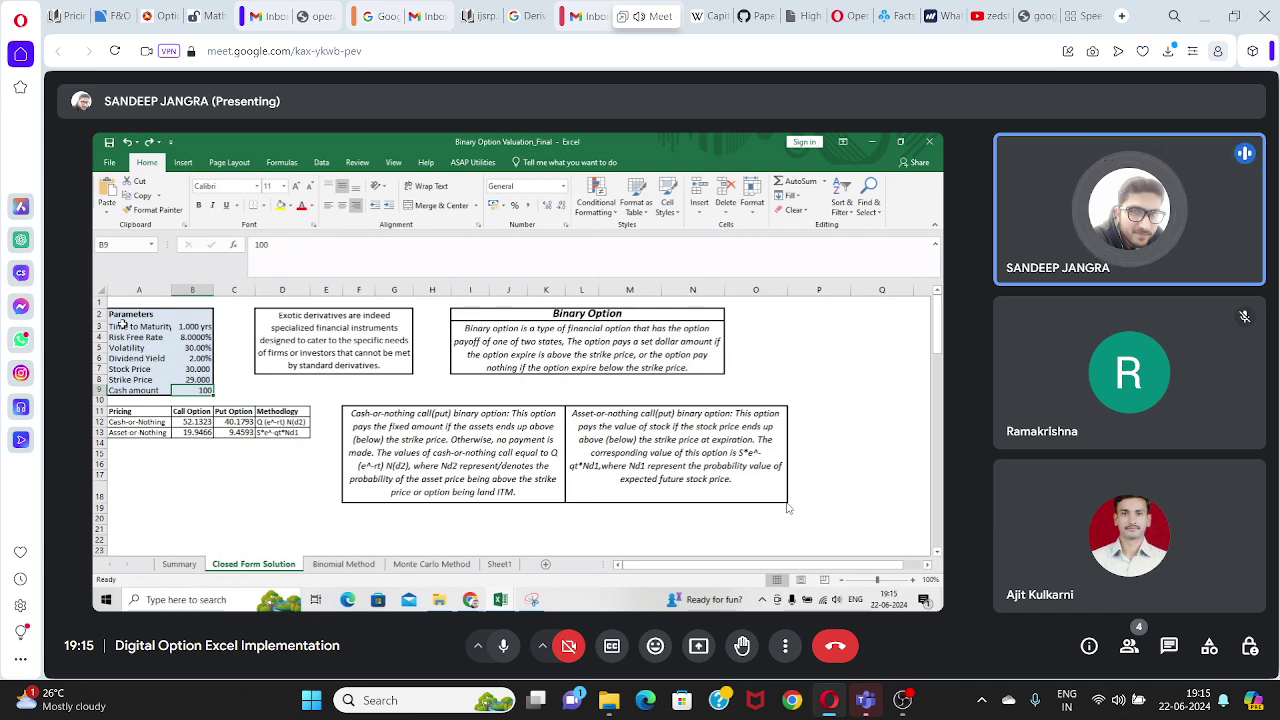
# - Examine the put option and methodology entries in the pricing table below the parameters
pyautogui.press('Right')
pyautogui.press('Down')
pyautogui.press('Down')
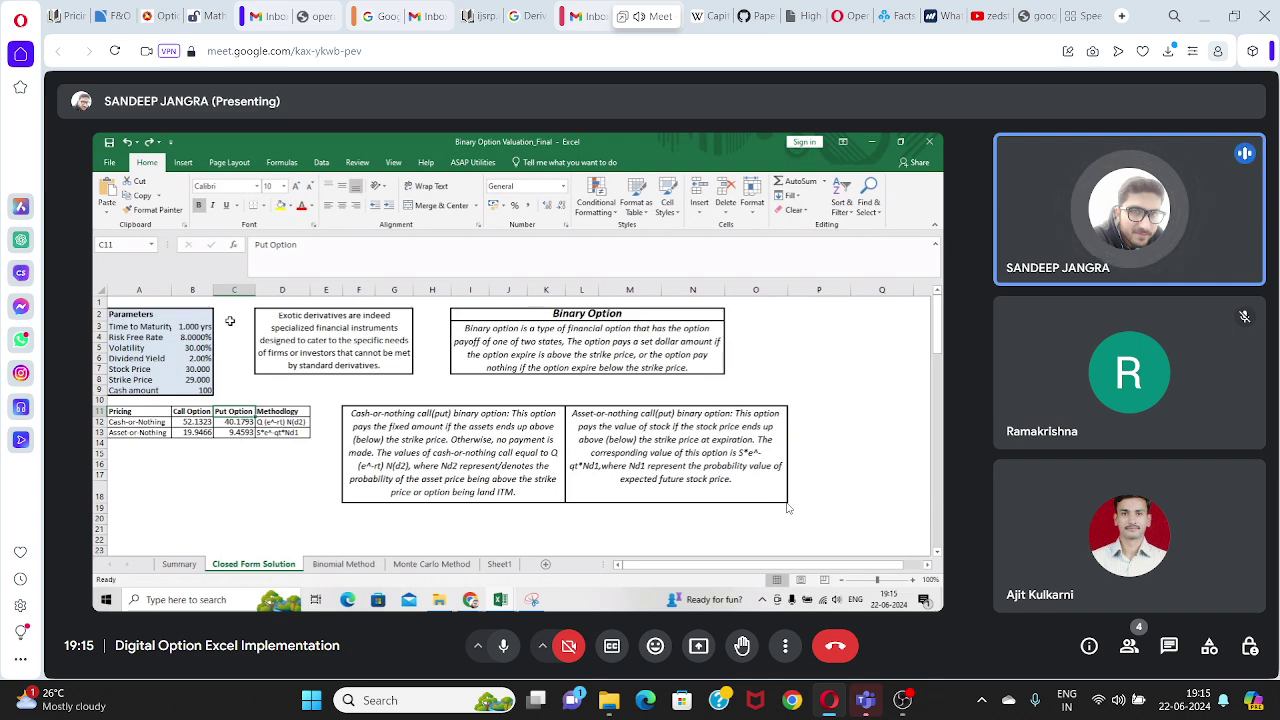
pyautogui.press('Down')
pyautogui.press('Up')
pyautogui.press('Down')
pyautogui.press('Right')
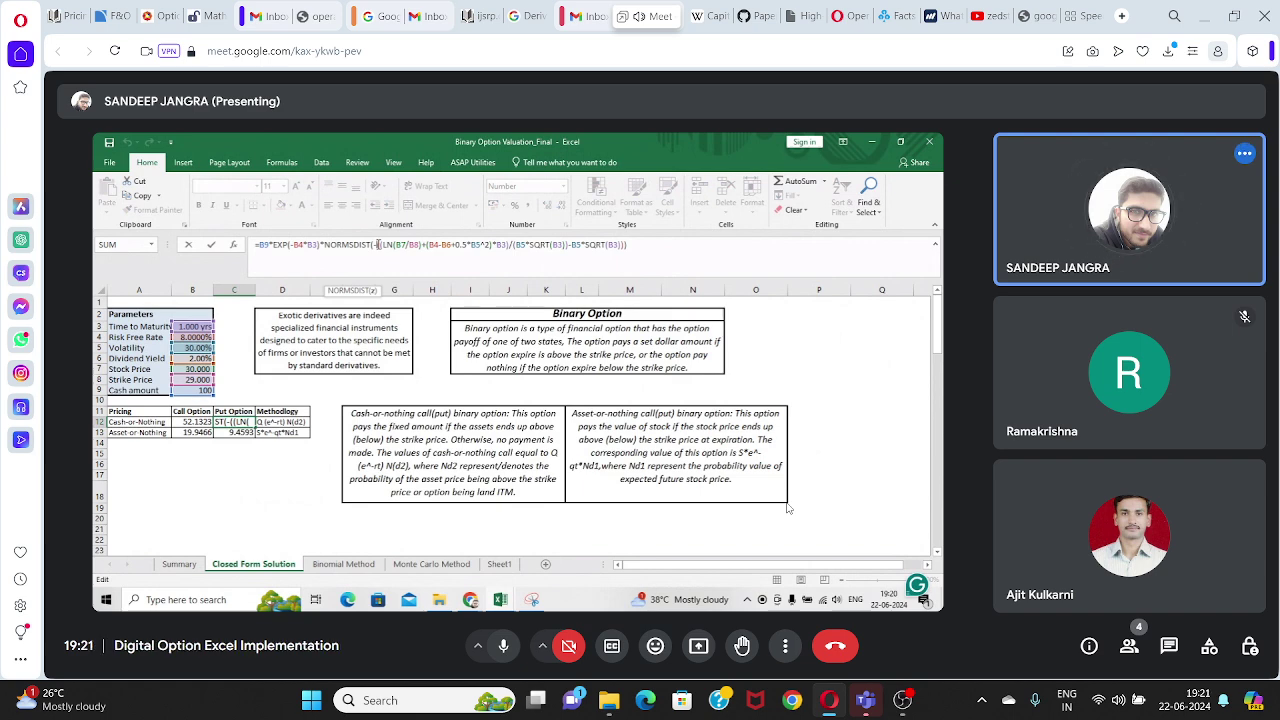
# - Mute the microphone in the meeting
pyautogui.click(506, 646)
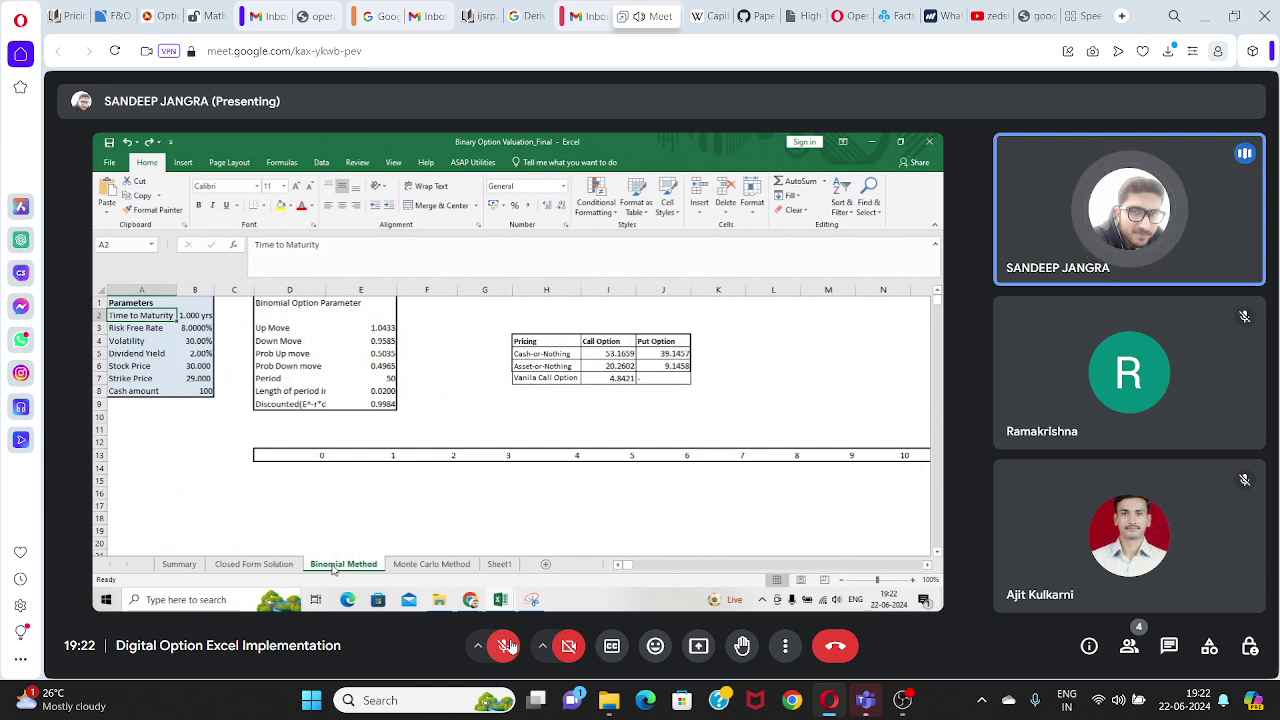
pyautogui.click(582, 8)
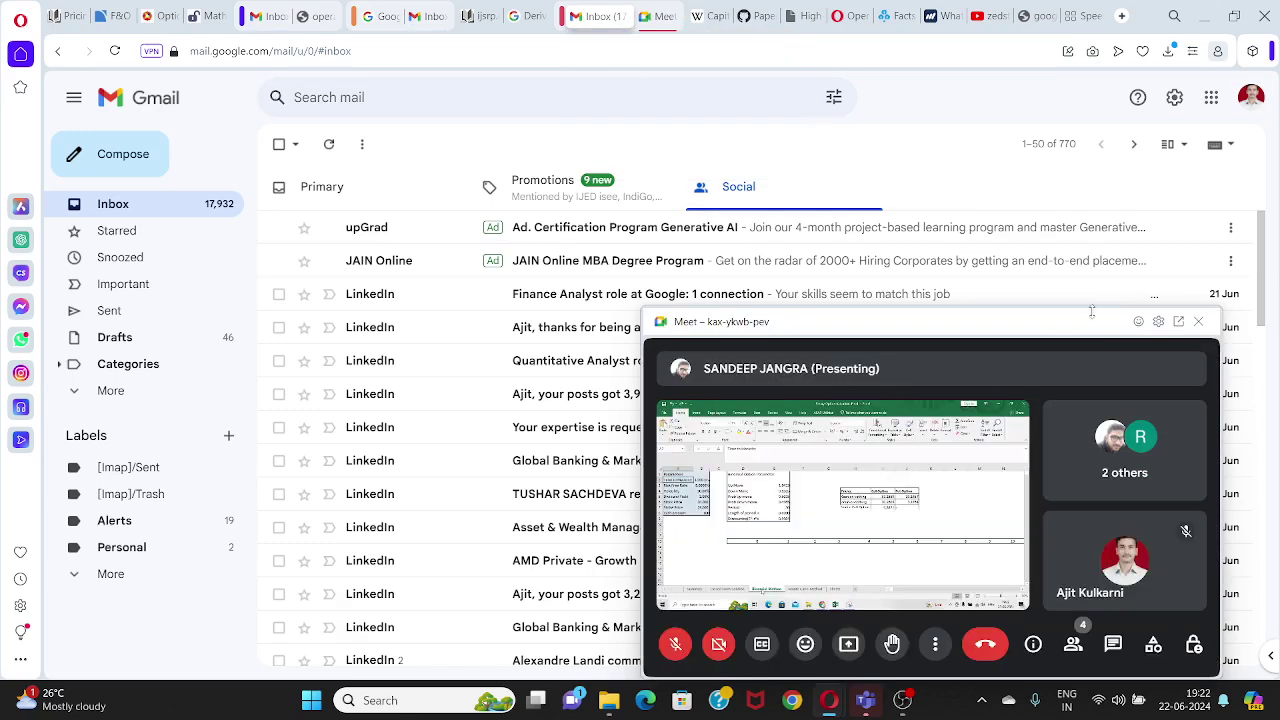
pyautogui.click(1180, 322)
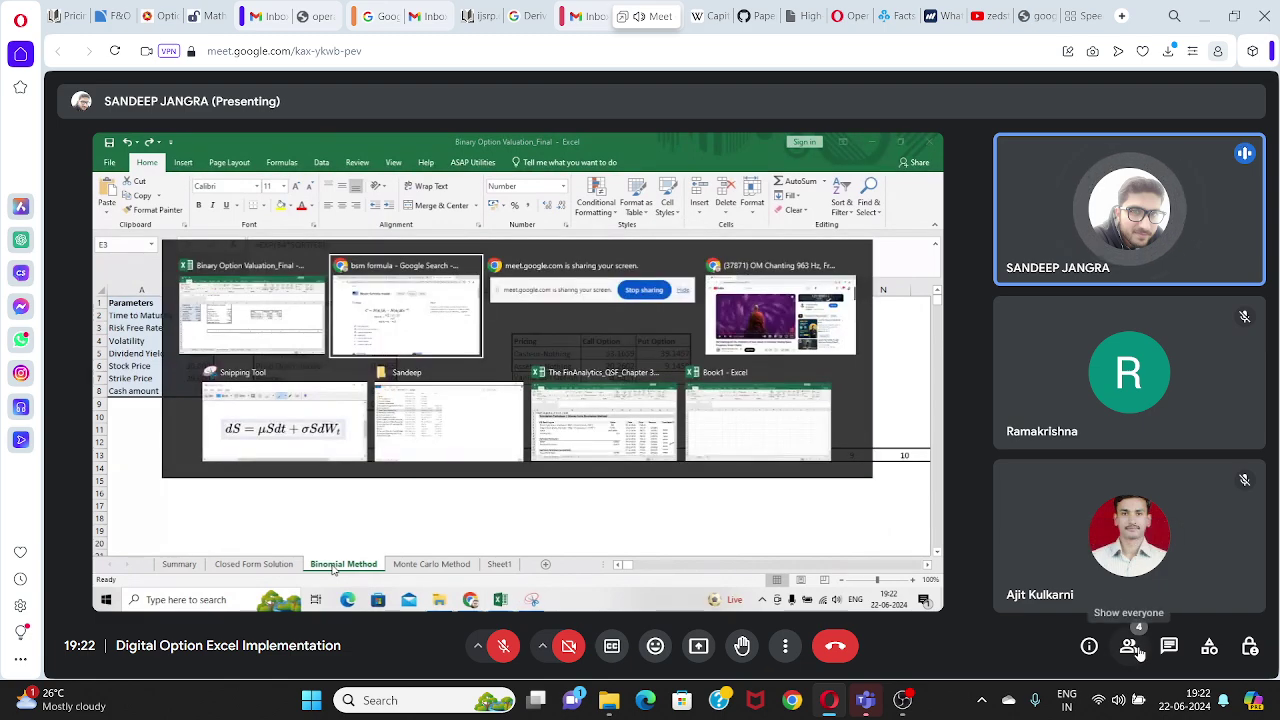
pyautogui.click(1130, 647)
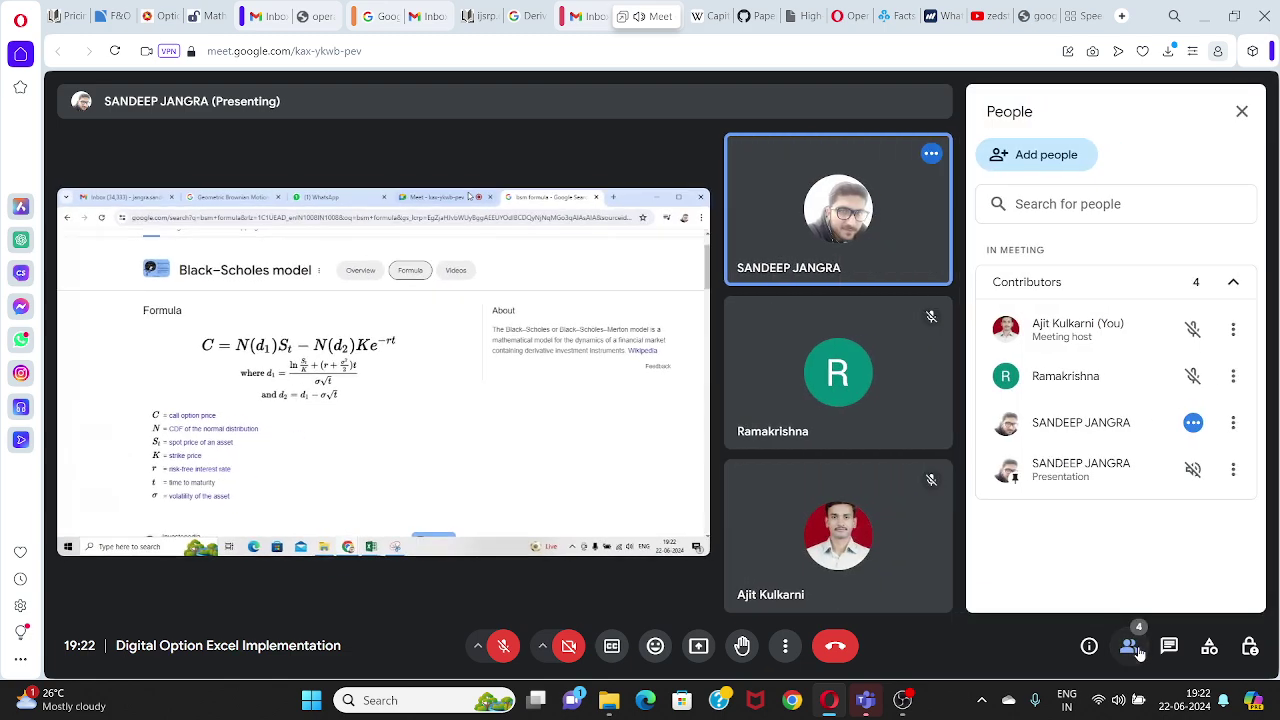
pyautogui.click(1130, 647)
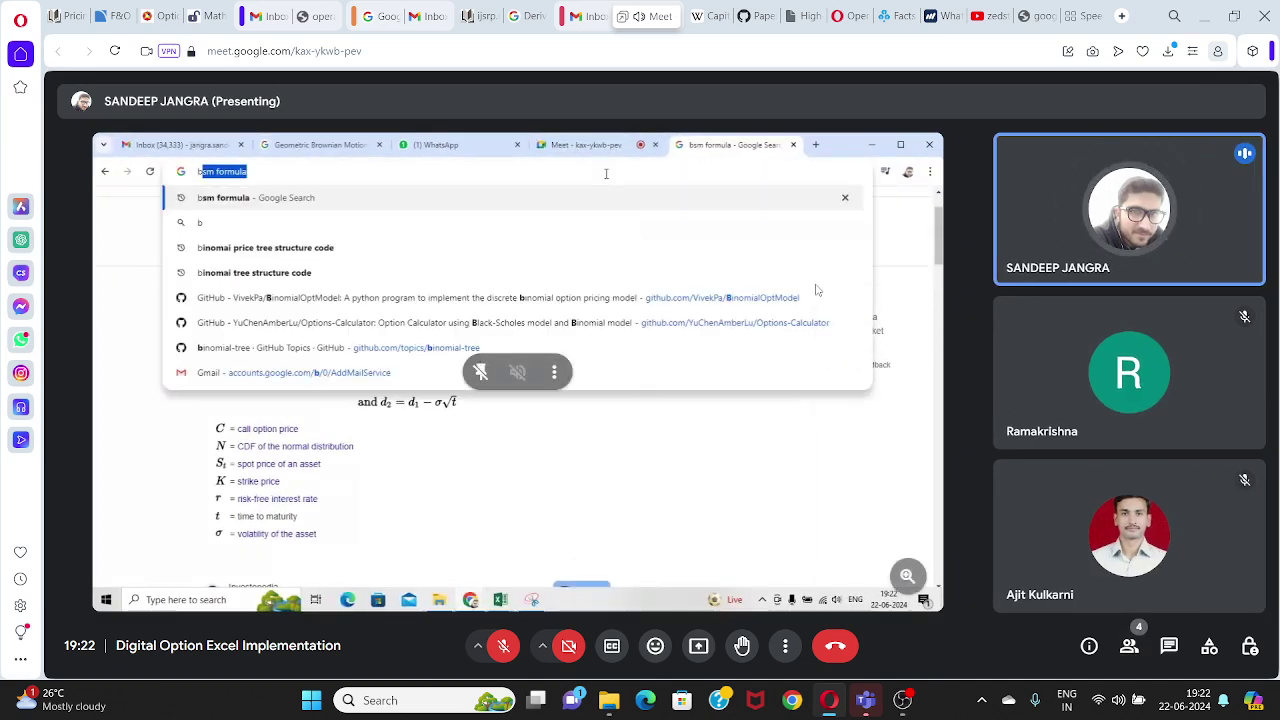
# - Display the meeting with the shared presentation in full screen
pyautogui.rightClick(816, 286)
pyautogui.click(753, 361)
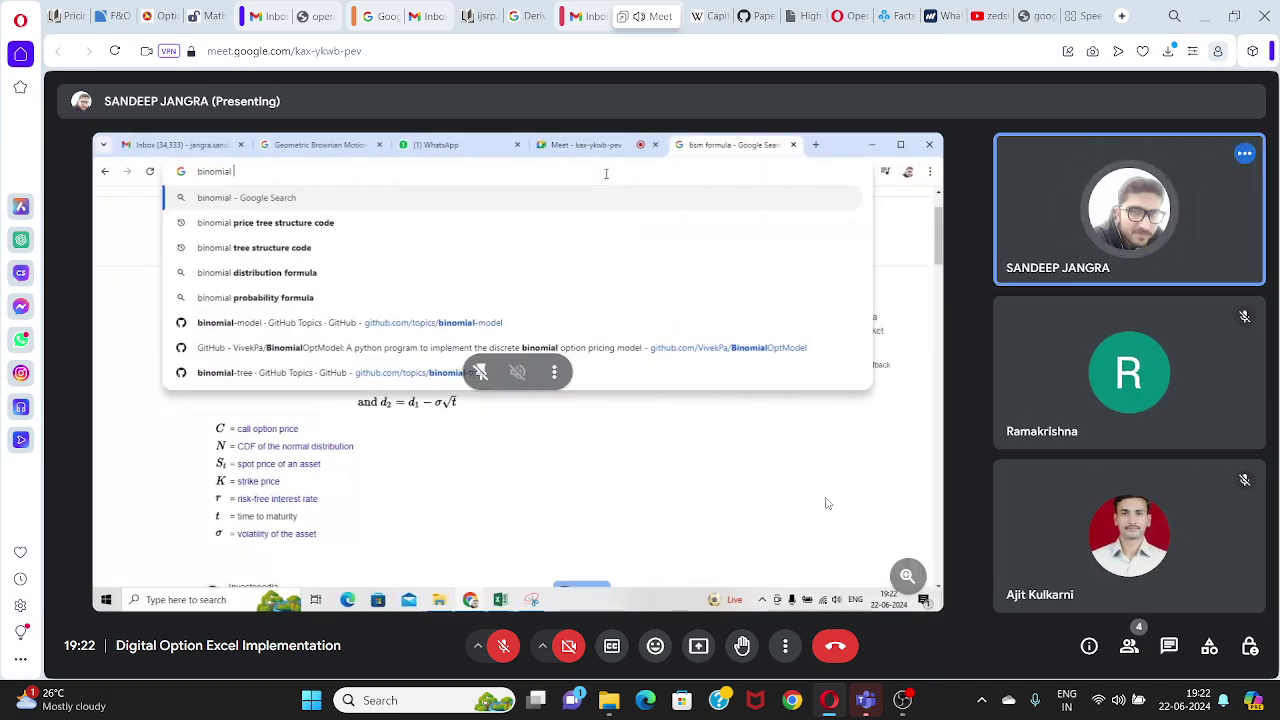
pyautogui.click(553, 373)
pyautogui.click(553, 375)
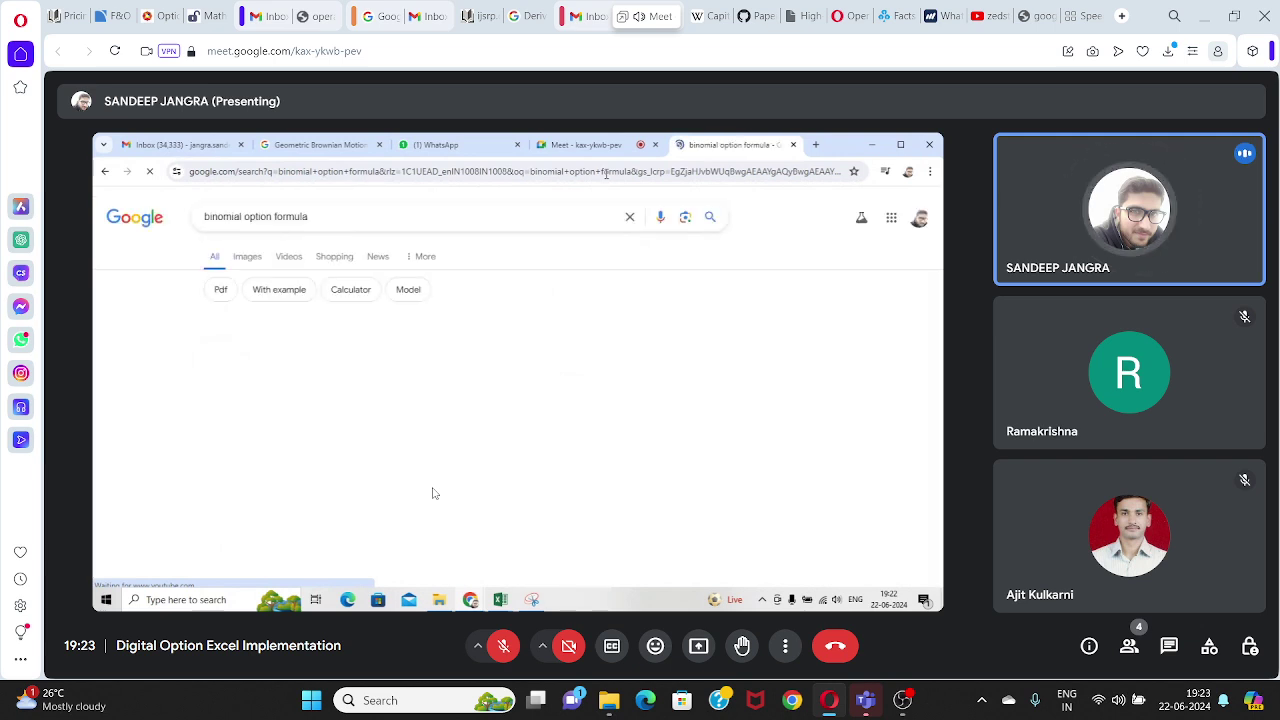
pyautogui.click(786, 646)
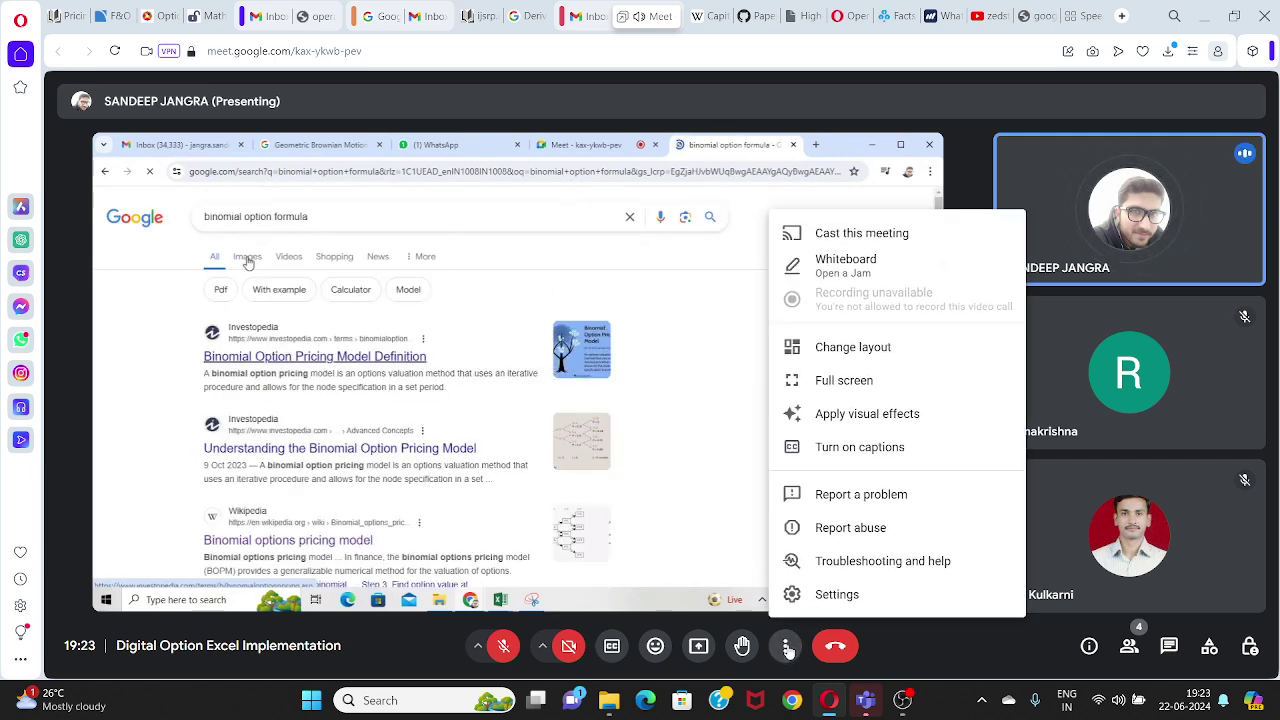
pyautogui.click(820, 380)
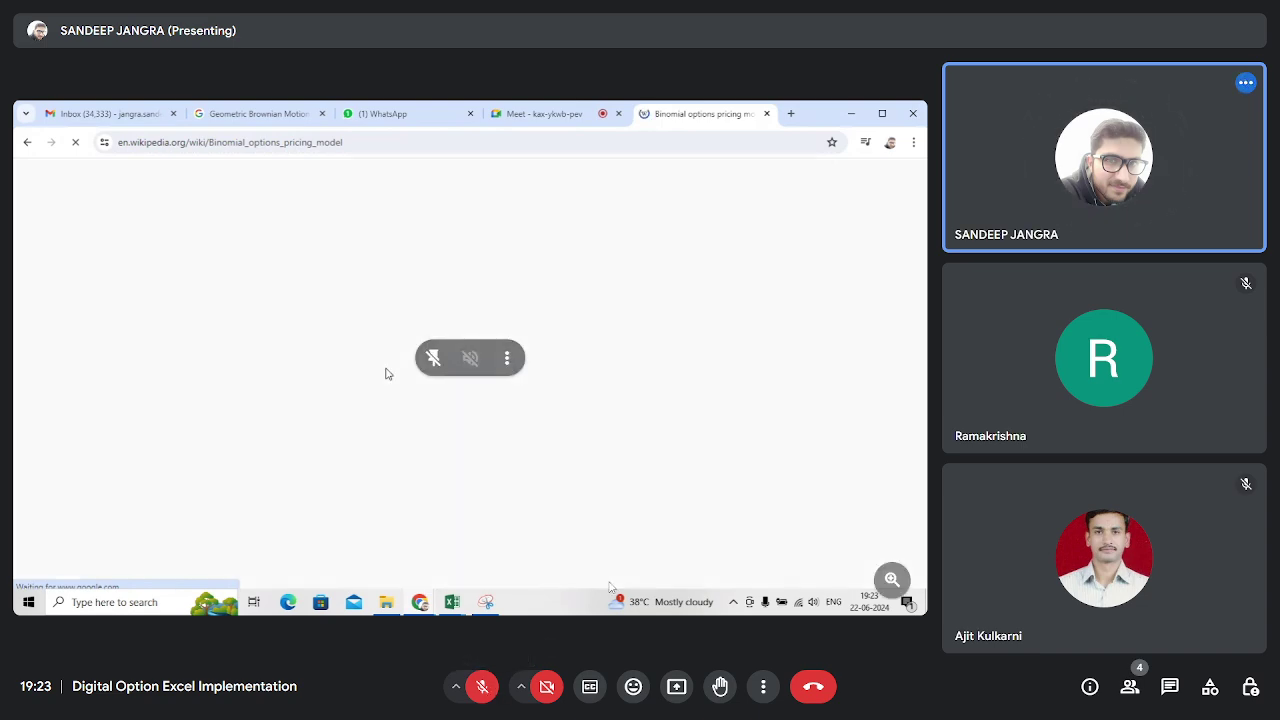
# - Go to the Method section of the Wikipedia article on the binomial options pricing model and dismiss the reading mode tip
pyautogui.scroll(-5, 387, 373)
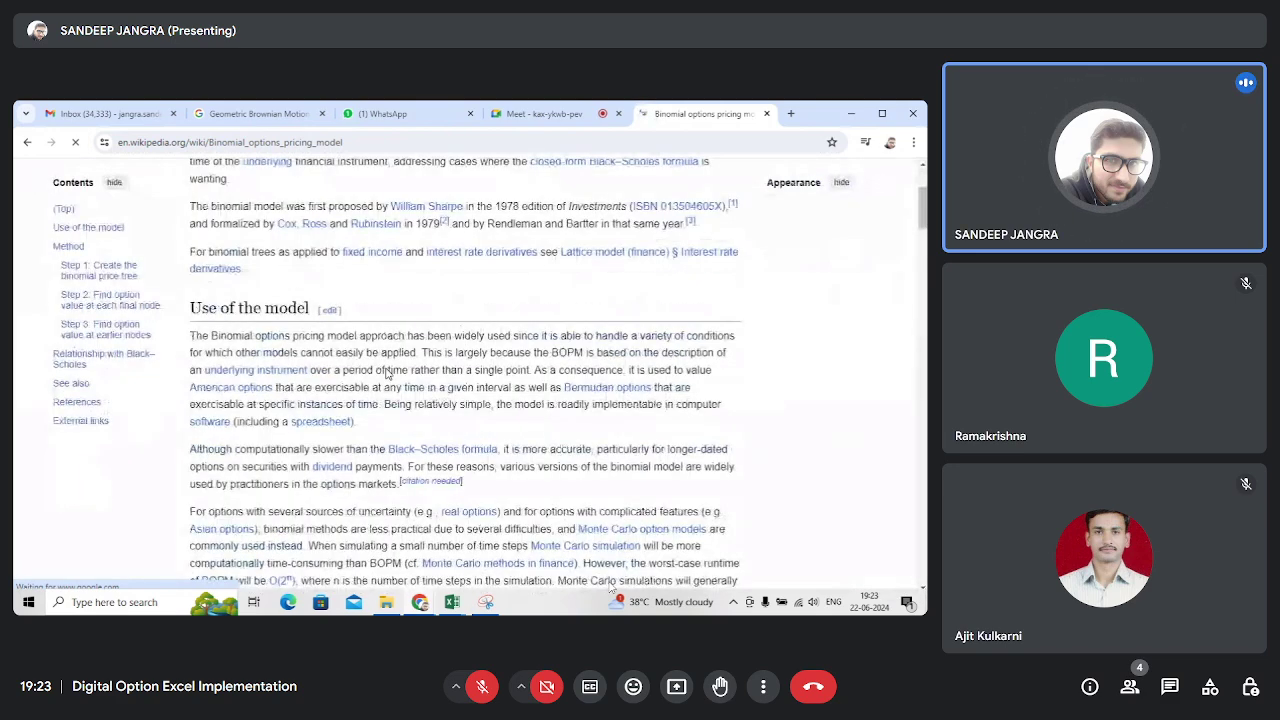
pyautogui.scroll(-4, 387, 373)
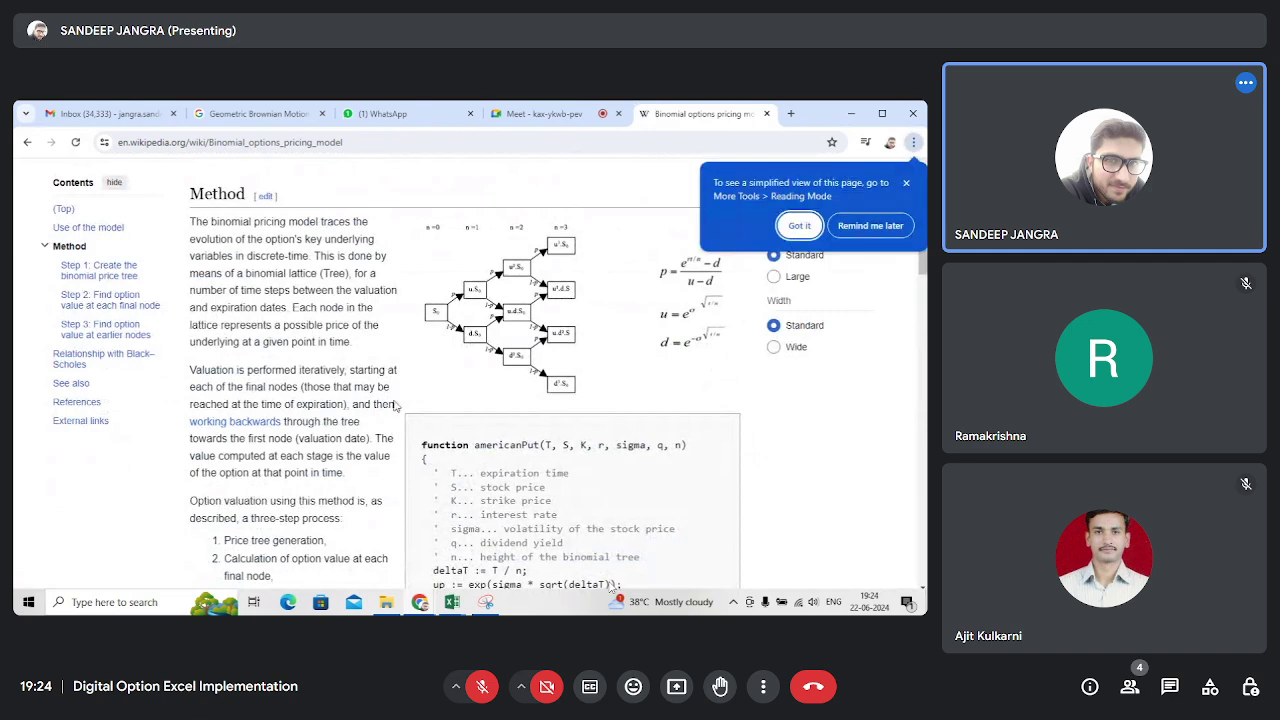
pyautogui.click(907, 185)
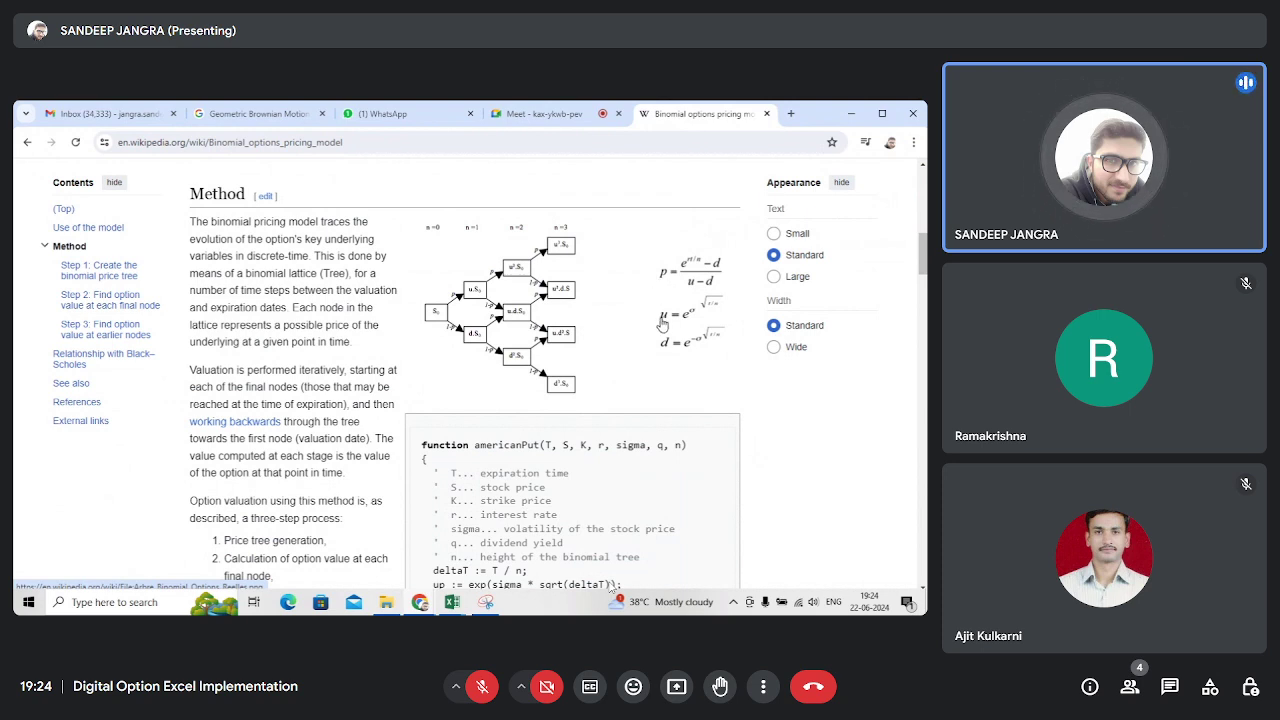
# - Switch to the Excel workbook and inspect the Up Move formula in the Binomial Method sheet's parameters
pyautogui.hotkey('alt', 'Tab')
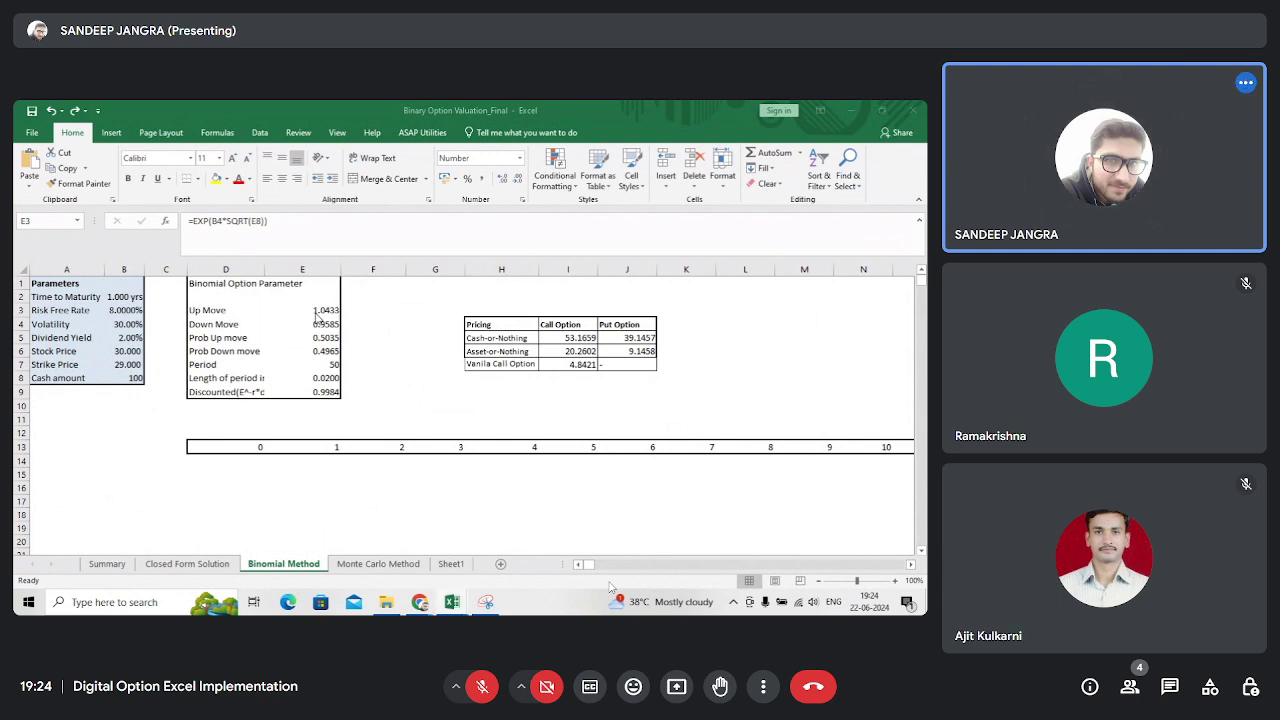
pyautogui.click(318, 313)
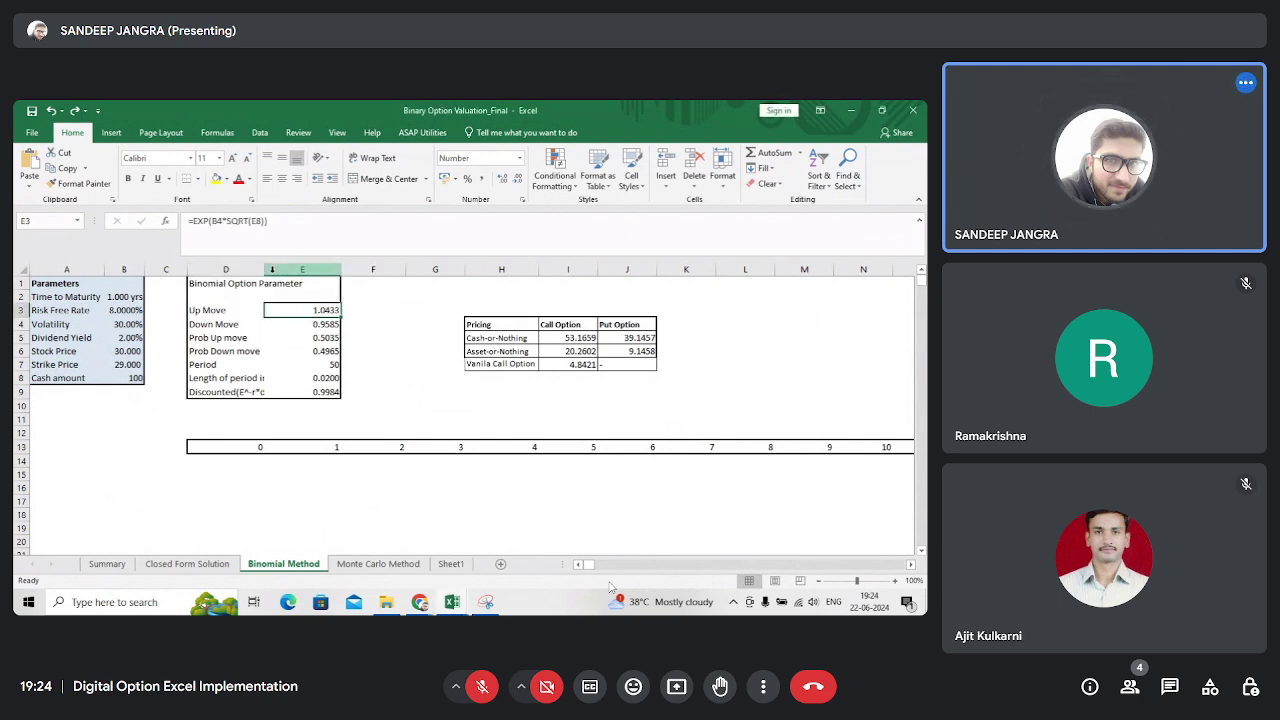
pyautogui.press('F2')
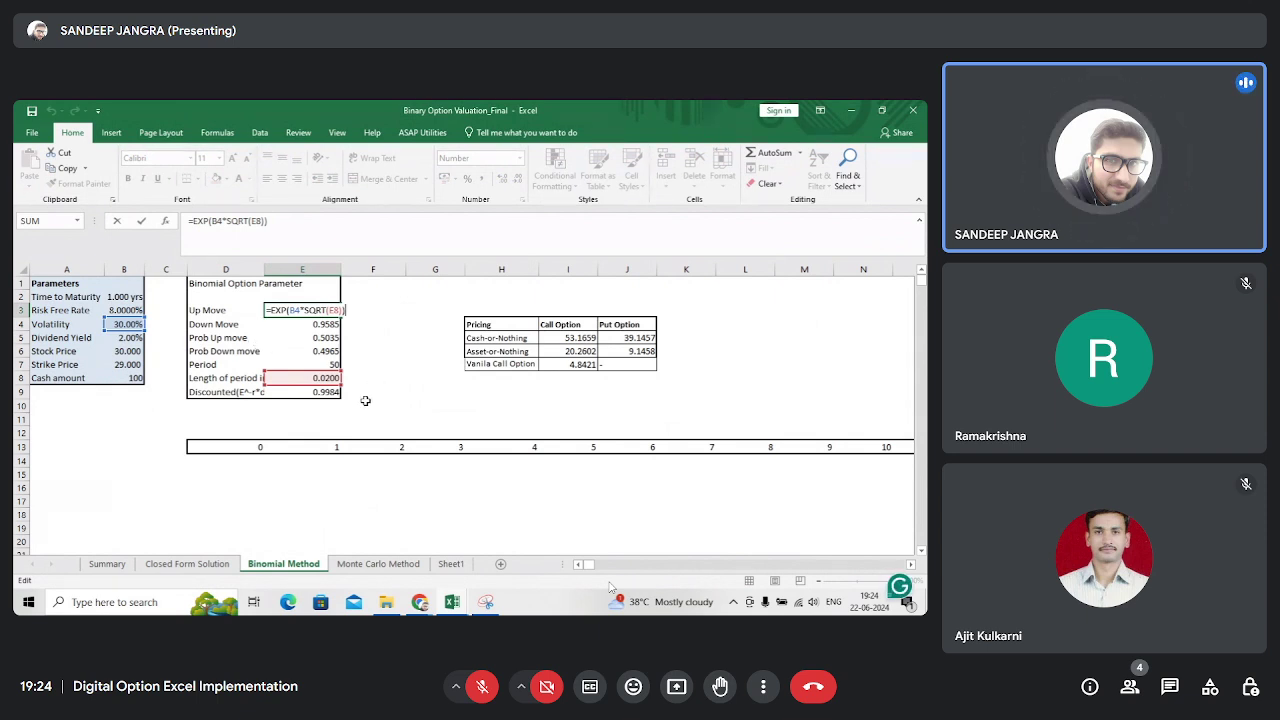
pyautogui.press('Return')
# - Inspect the Period value and the formula for the length of period in the binomial option parameters
pyautogui.click(313, 378)
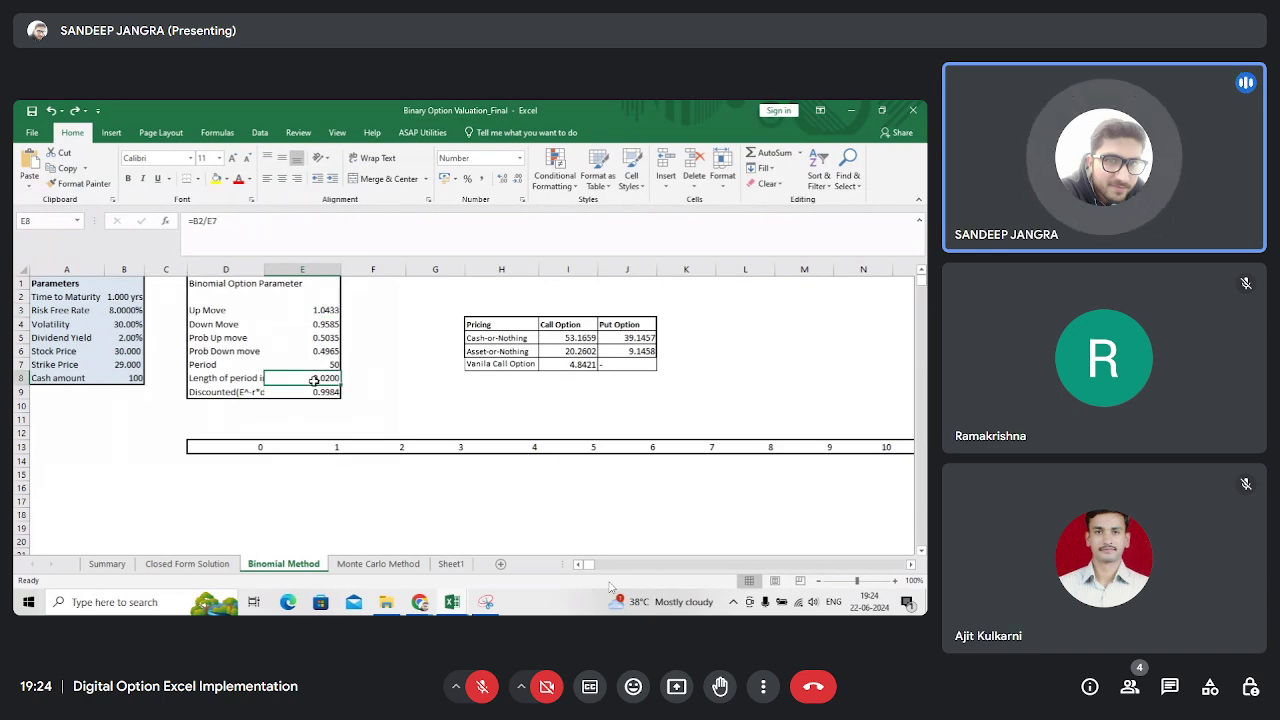
pyautogui.press('Left')
pyautogui.press('Right')
pyautogui.press('Up')
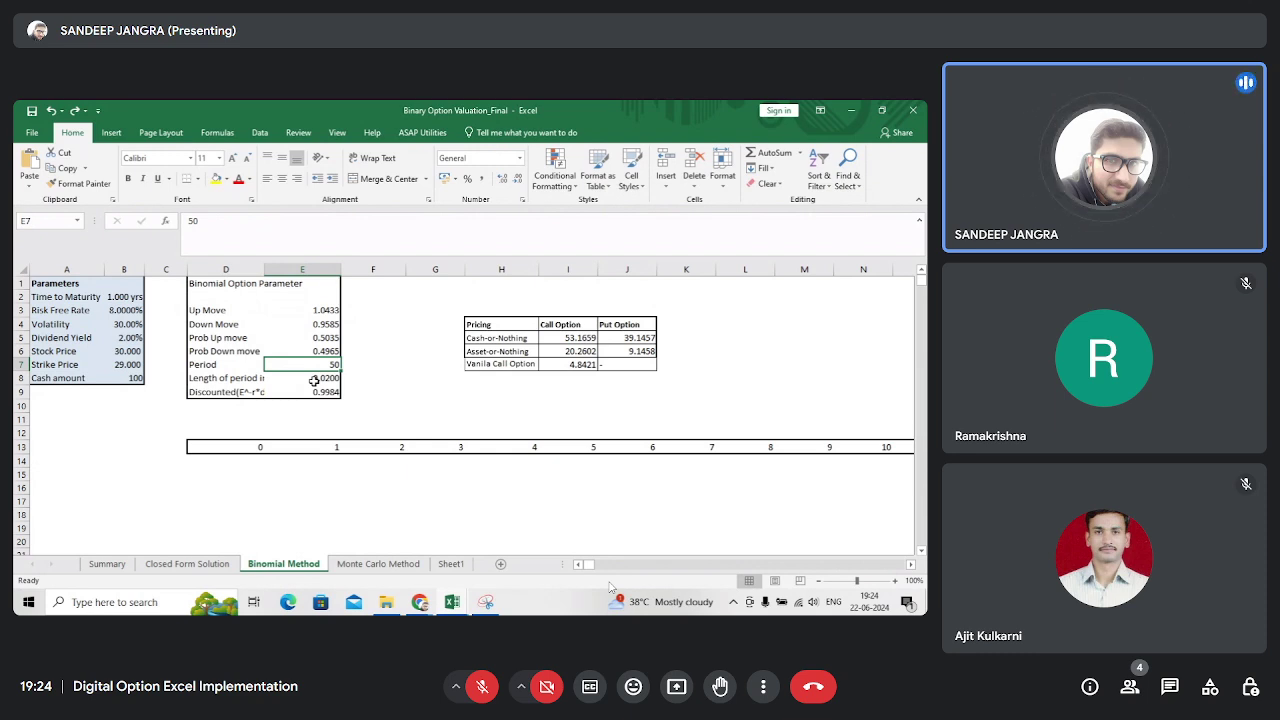
pyautogui.press('Down')
pyautogui.press('Down')
pyautogui.press('Down')
pyautogui.press('Down')
pyautogui.press('Up')
pyautogui.press('Up')
pyautogui.press('Up')
pyautogui.press('Up')
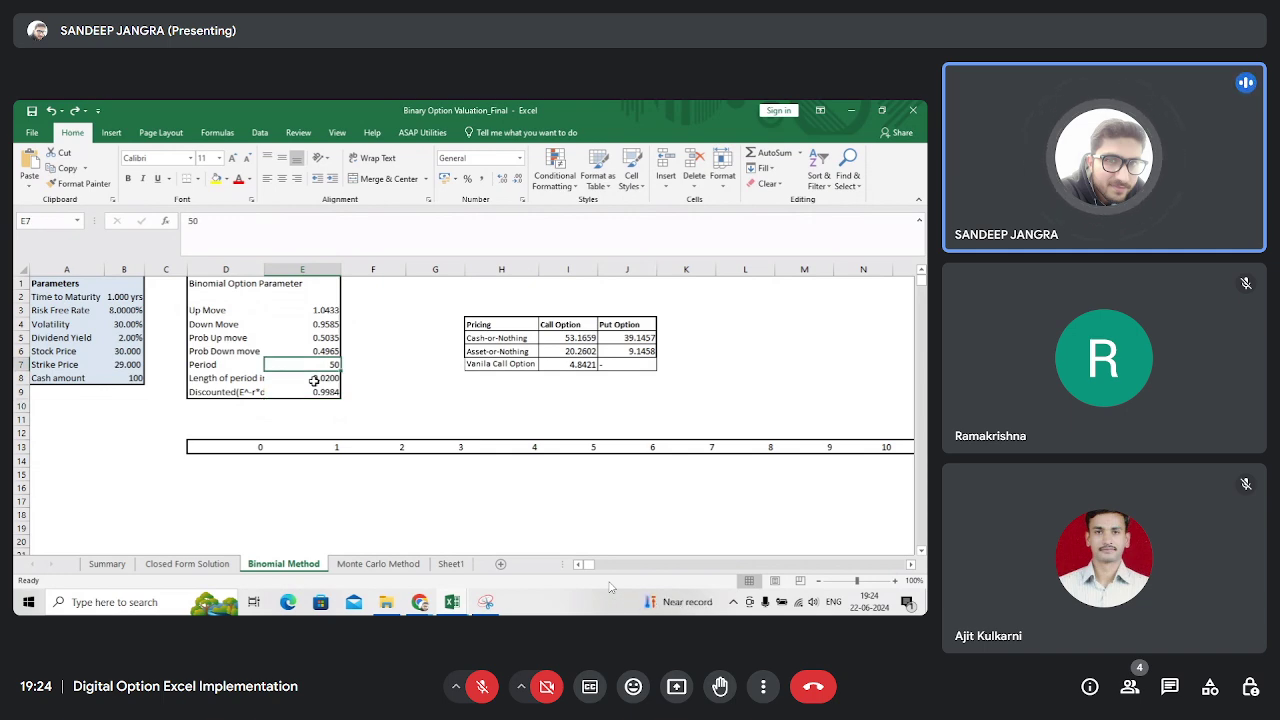
pyautogui.press('Down')
pyautogui.doubleClick(314, 381)
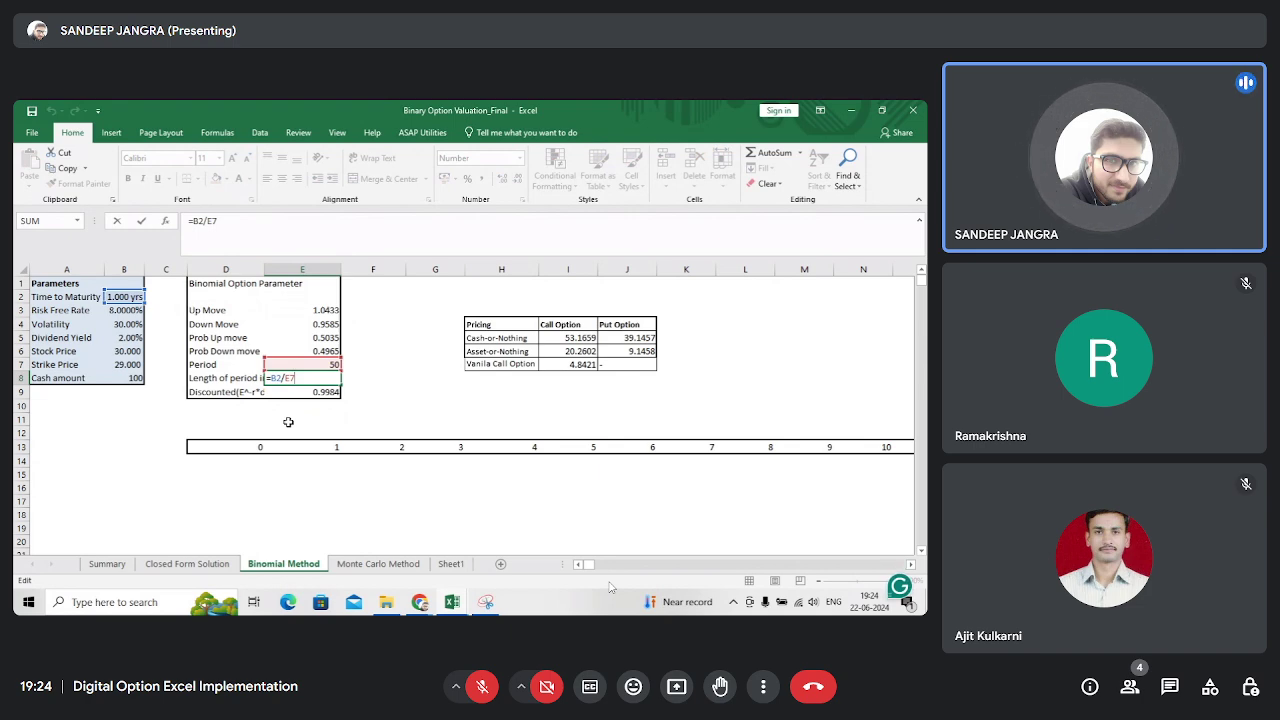
pyautogui.press('Return')
pyautogui.press('Up')
# - Check the period timeline in row 13 through to its last period and return to its start
pyautogui.click(288, 422)
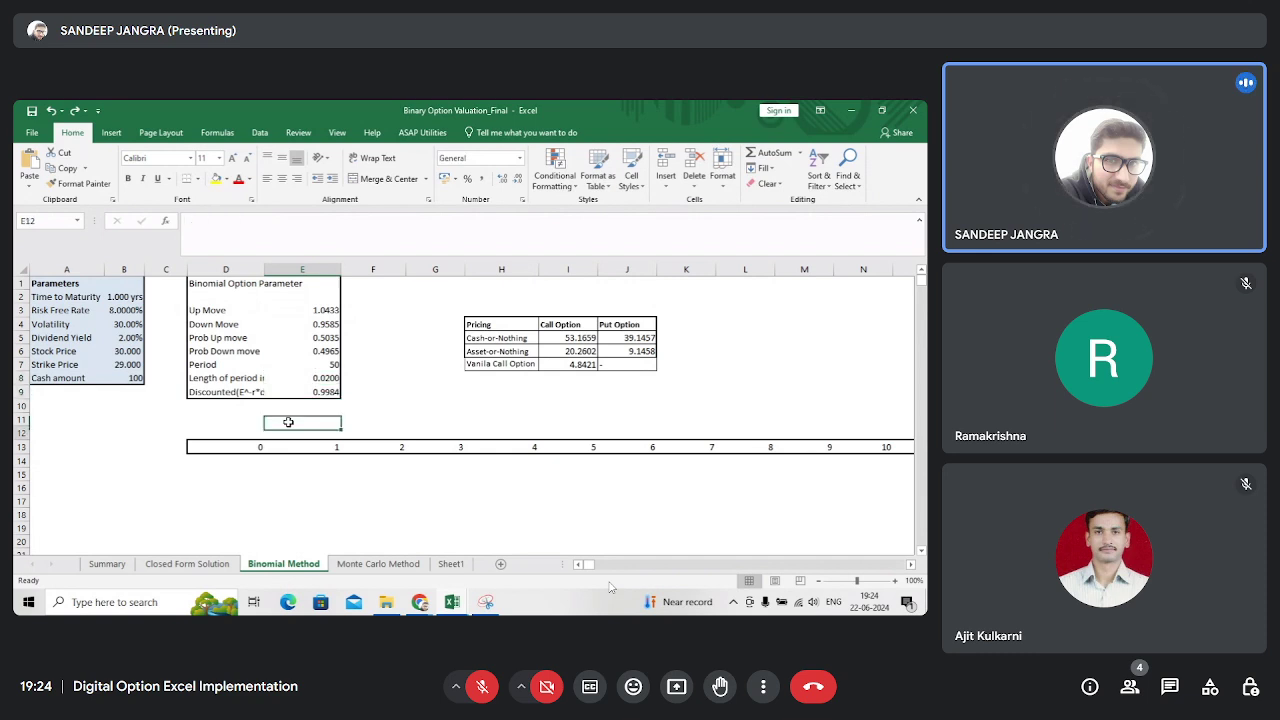
pyautogui.press('Down')
pyautogui.hotkey('ctrl', 'Right')
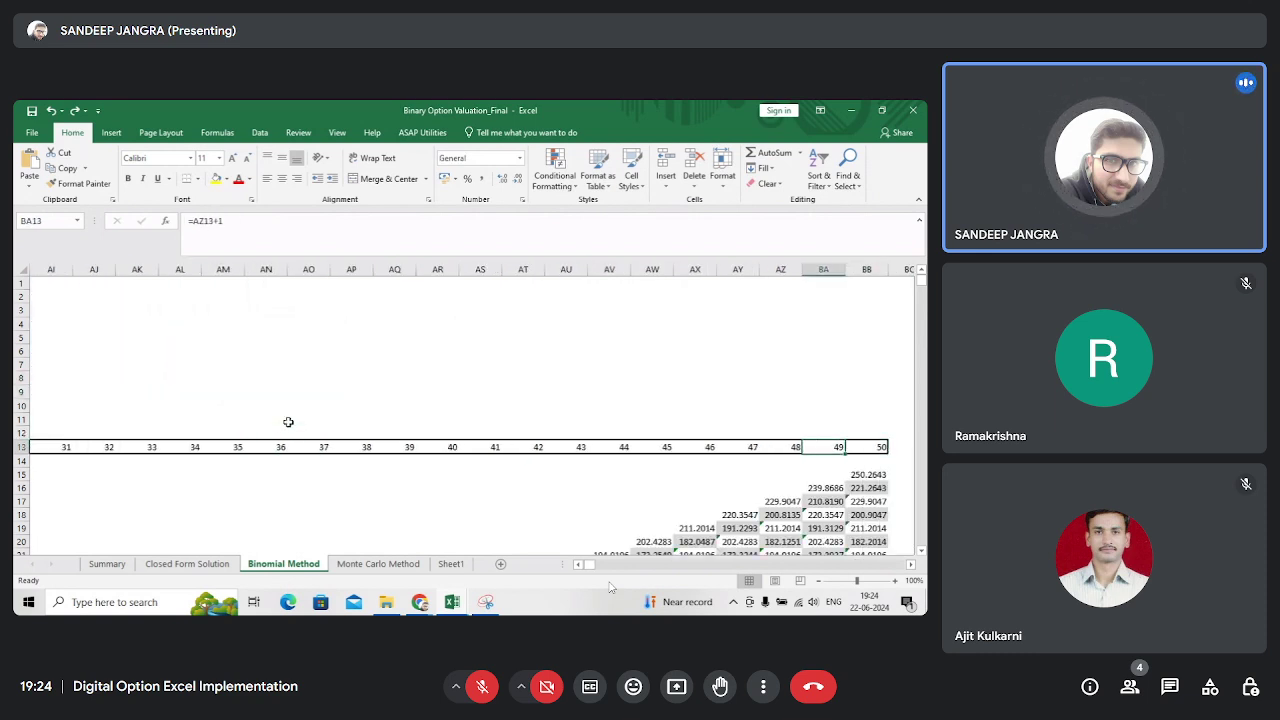
pyautogui.press('Right')
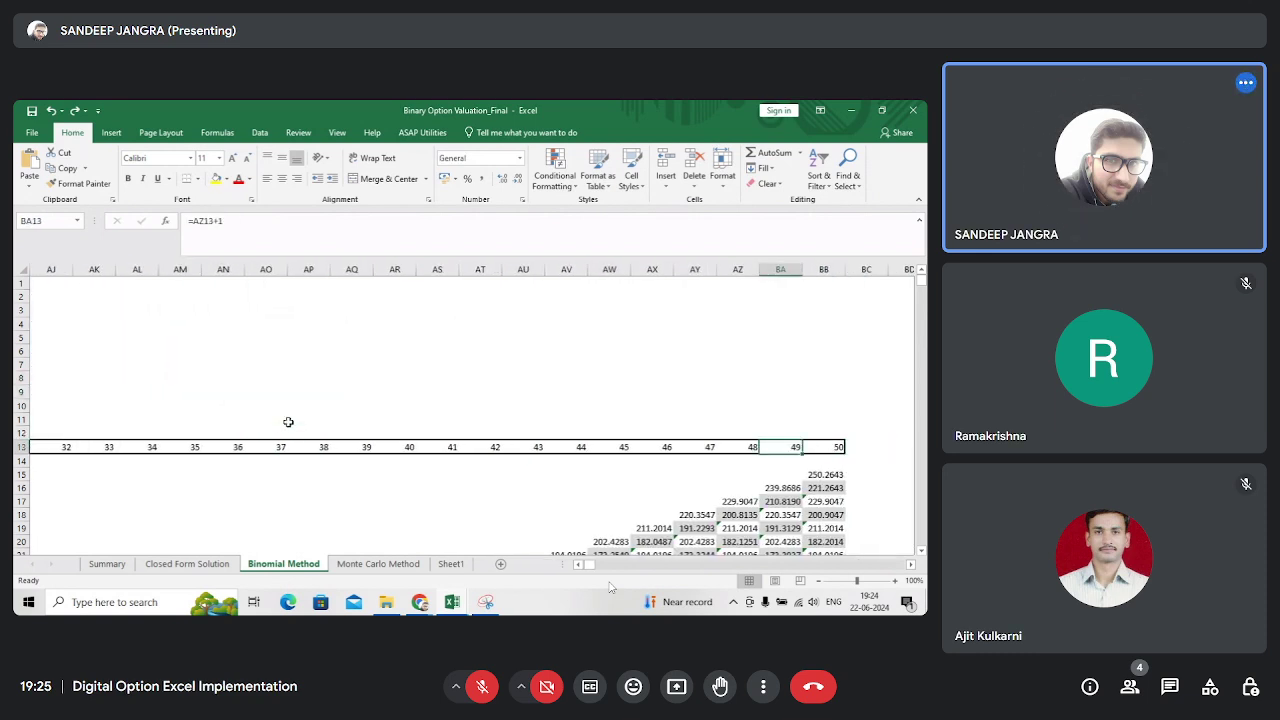
pyautogui.hotkey('ctrl', 'Left')
pyautogui.hscroll(-3, 288, 422)
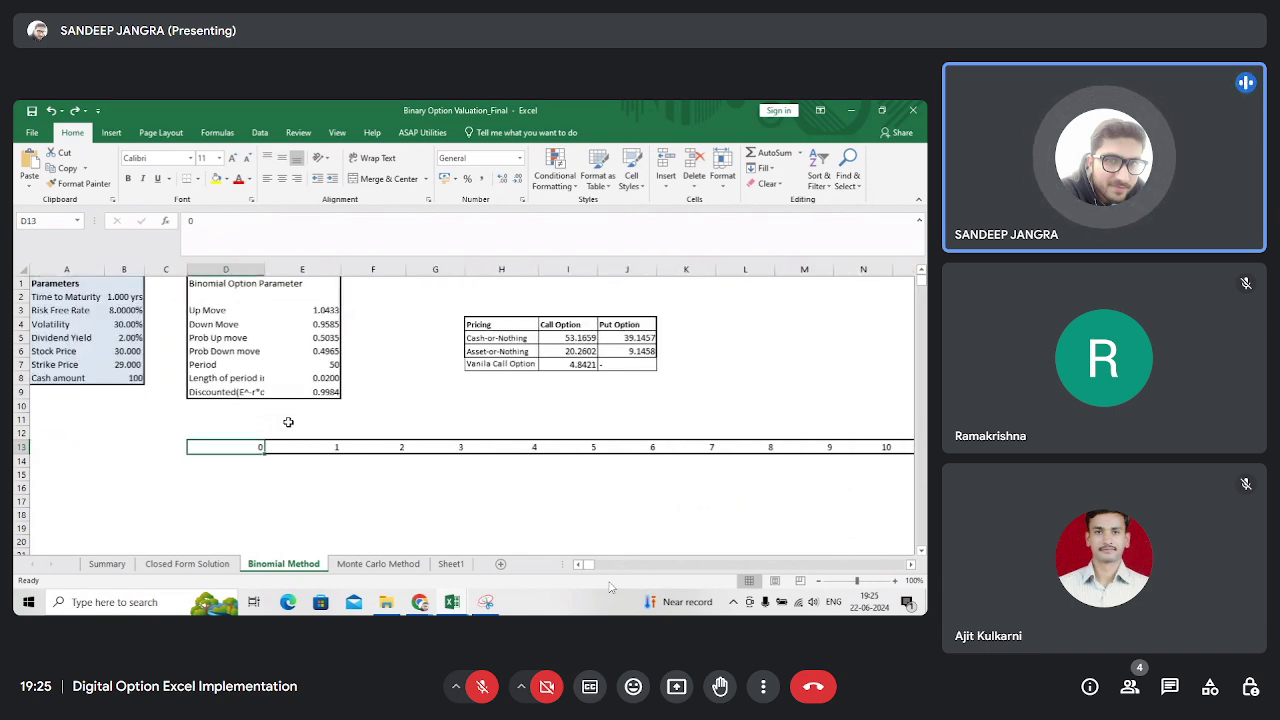
# - Return to the Up Move cell in the binomial option parameters to view its formula
pyautogui.click(288, 422)
pyautogui.press('Up')
pyautogui.press('Up')
pyautogui.press('Up')
pyautogui.press('Up')
pyautogui.press('Up')
pyautogui.press('Up')
pyautogui.press('Up')
pyautogui.press('Up')
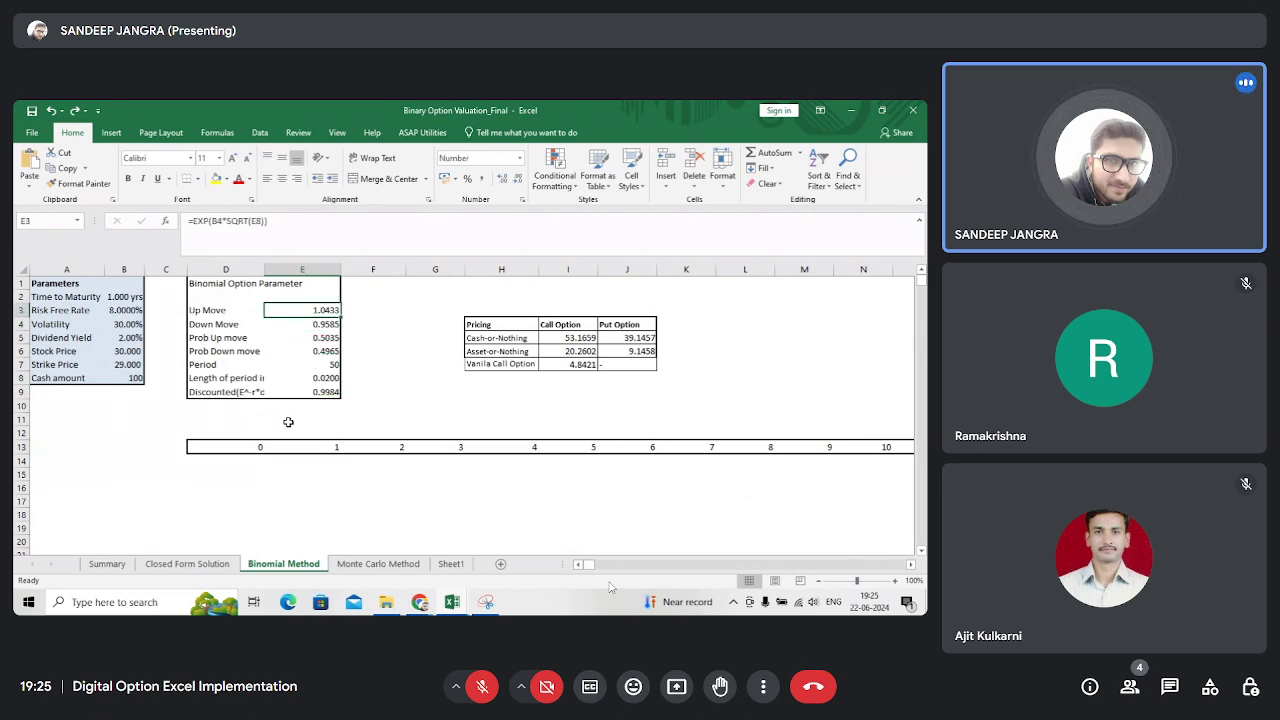
# - Switch back to the Wikipedia article in the browser and examine the up and down move formulas beside the tree diagram
pyautogui.hotkey('alt', 'Tab')
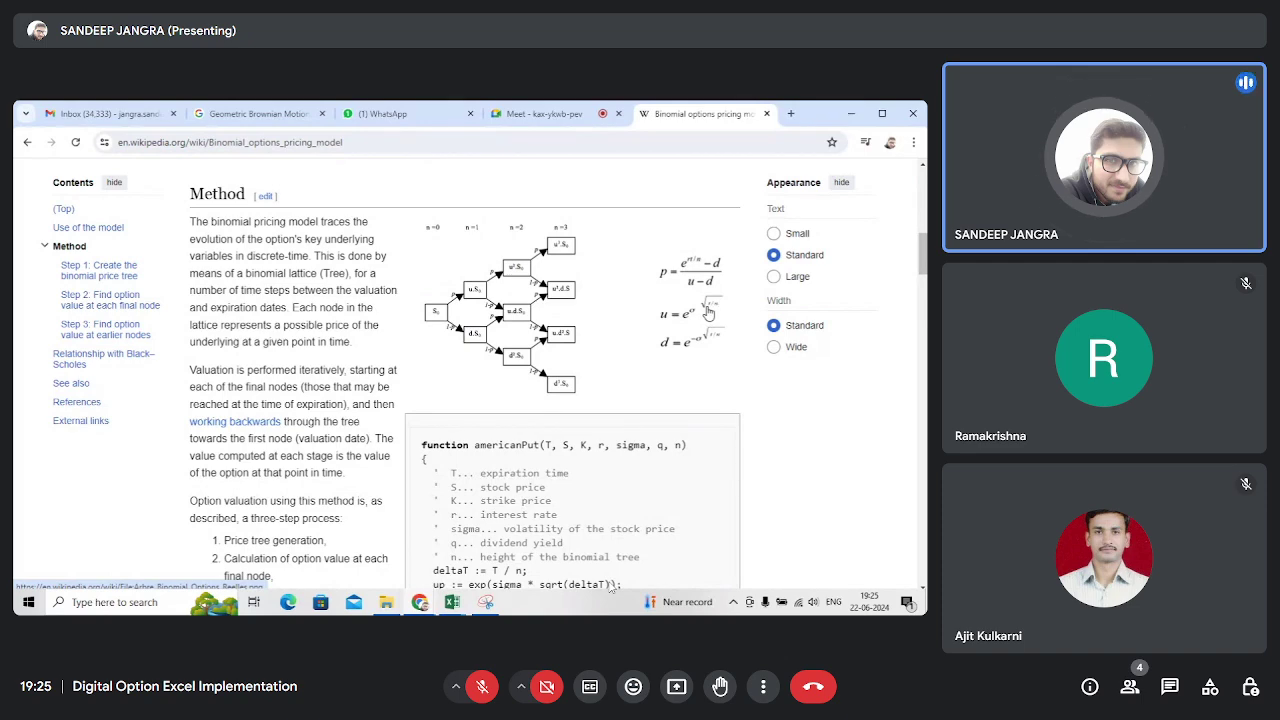
pyautogui.scroll(2, 708, 313)
pyautogui.scroll(-1, 690, 380)
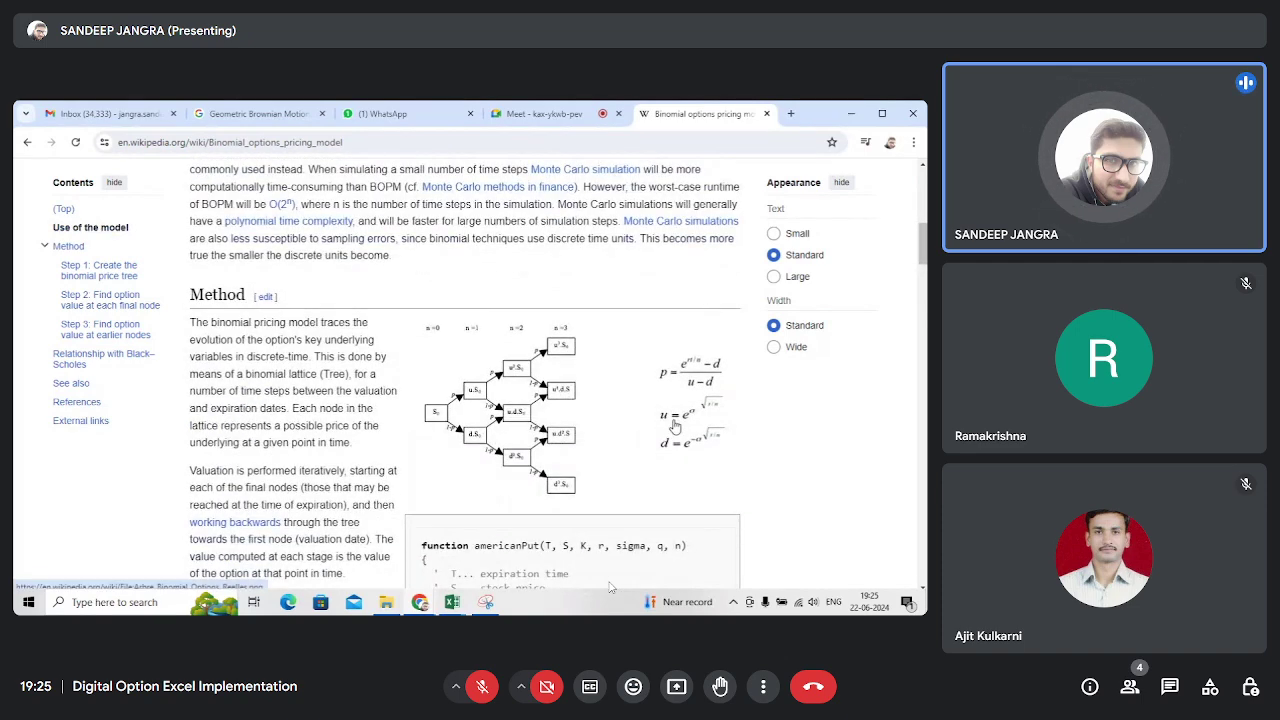
# - Enlarge the Wikipedia article and examine the up and down move formulas beside the tree diagram
pyautogui.hotkey('ctrl', '+')
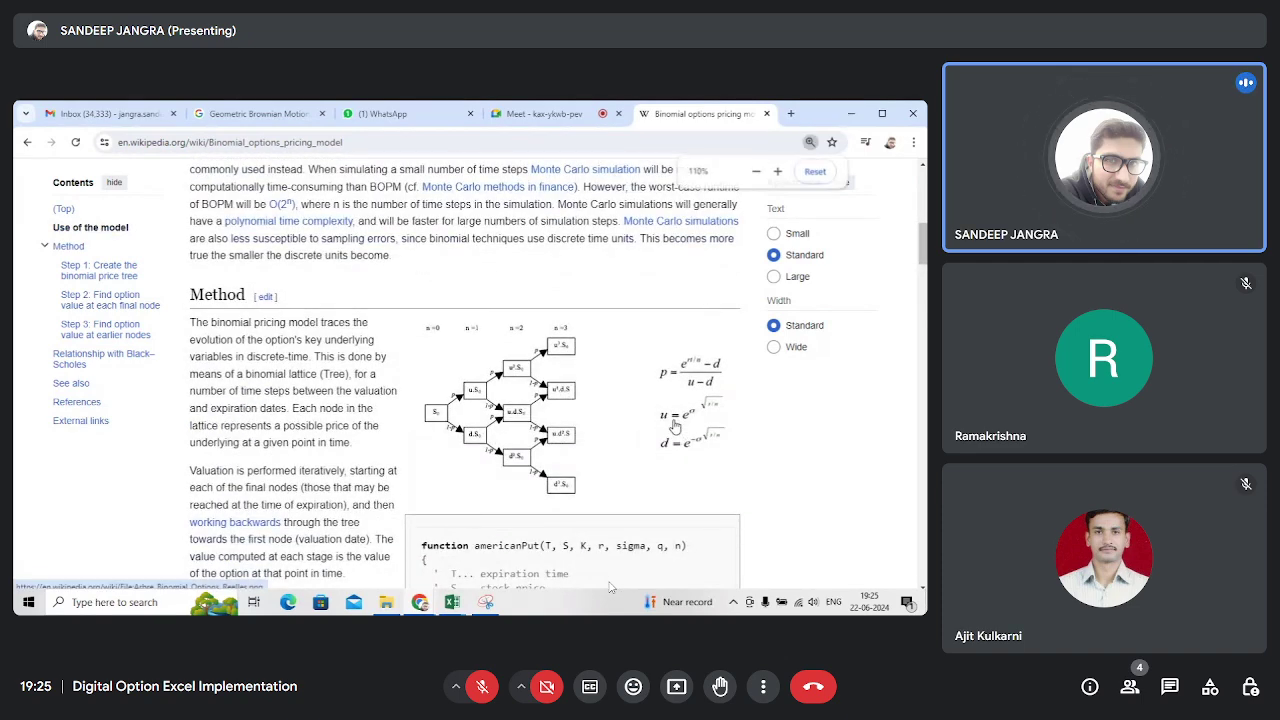
pyautogui.hotkey('ctrl', '+')
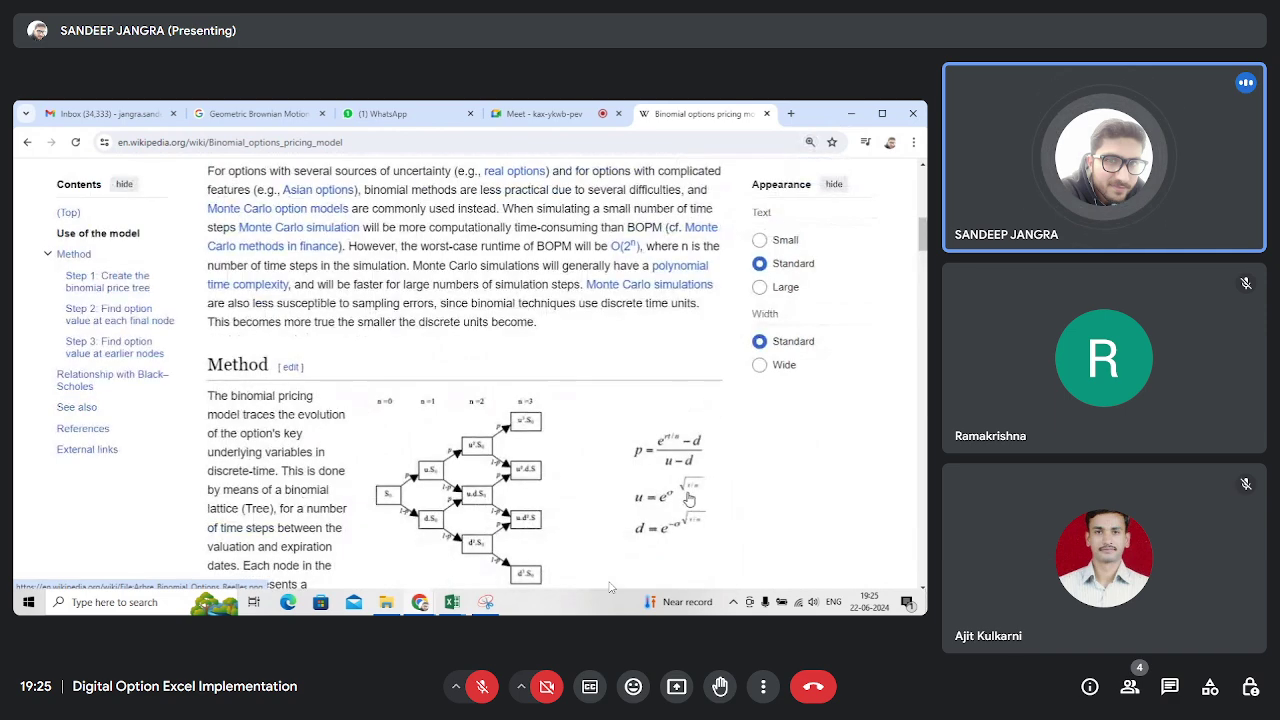
pyautogui.scroll(-1, 688, 497)
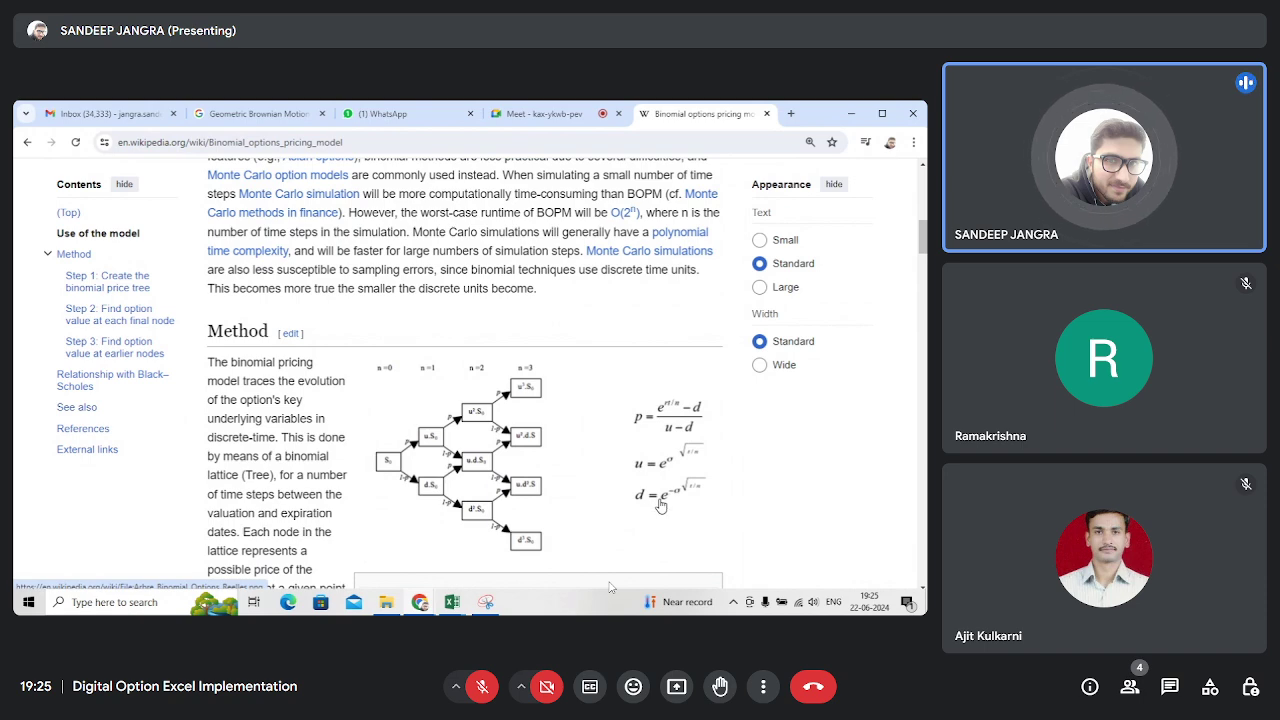
# - Switch to the Excel workbook and inspect the cell reference in the Down Move formula
pyautogui.hotkey('alt', 'Tab')
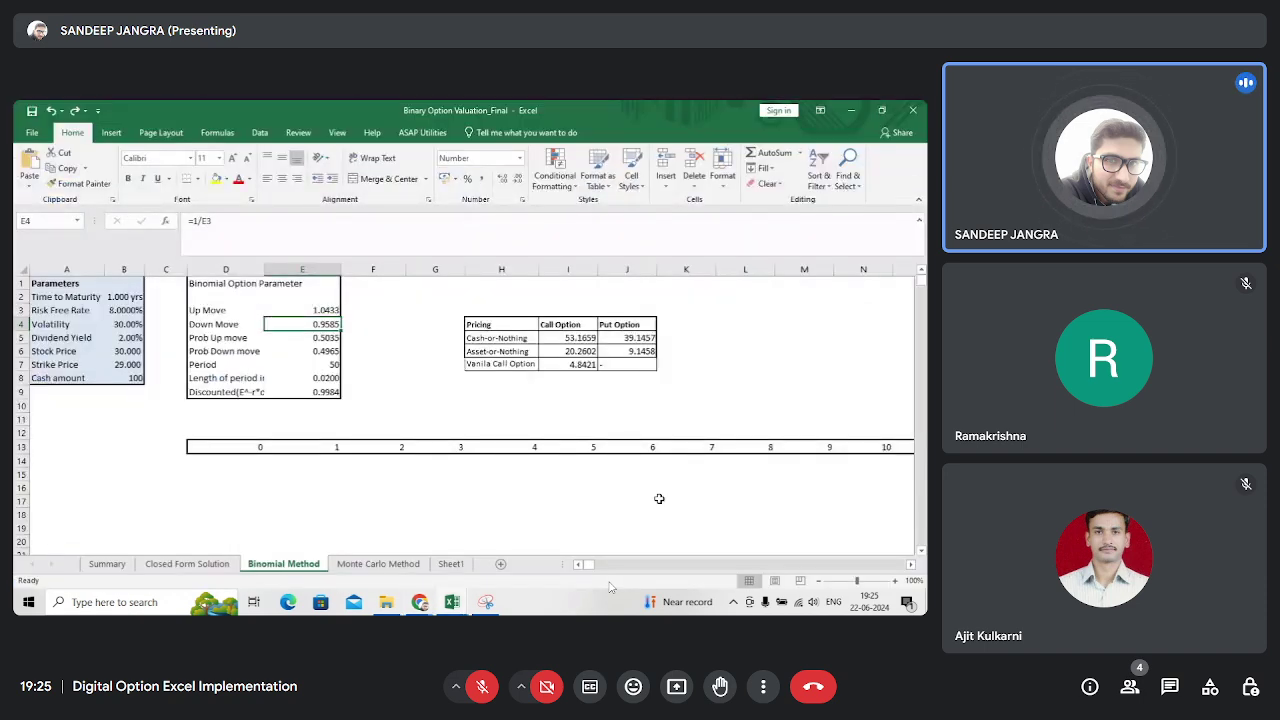
pyautogui.press('F2')
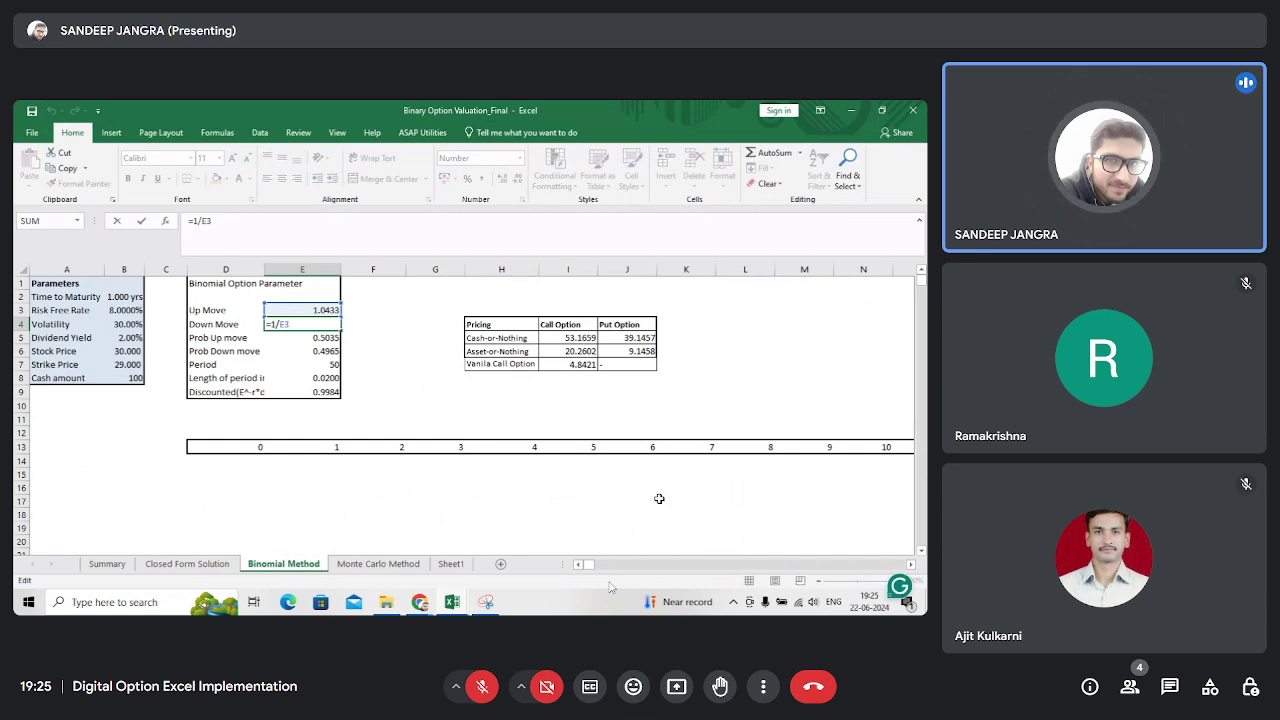
pyautogui.hotkey('ctrl', 'Return')
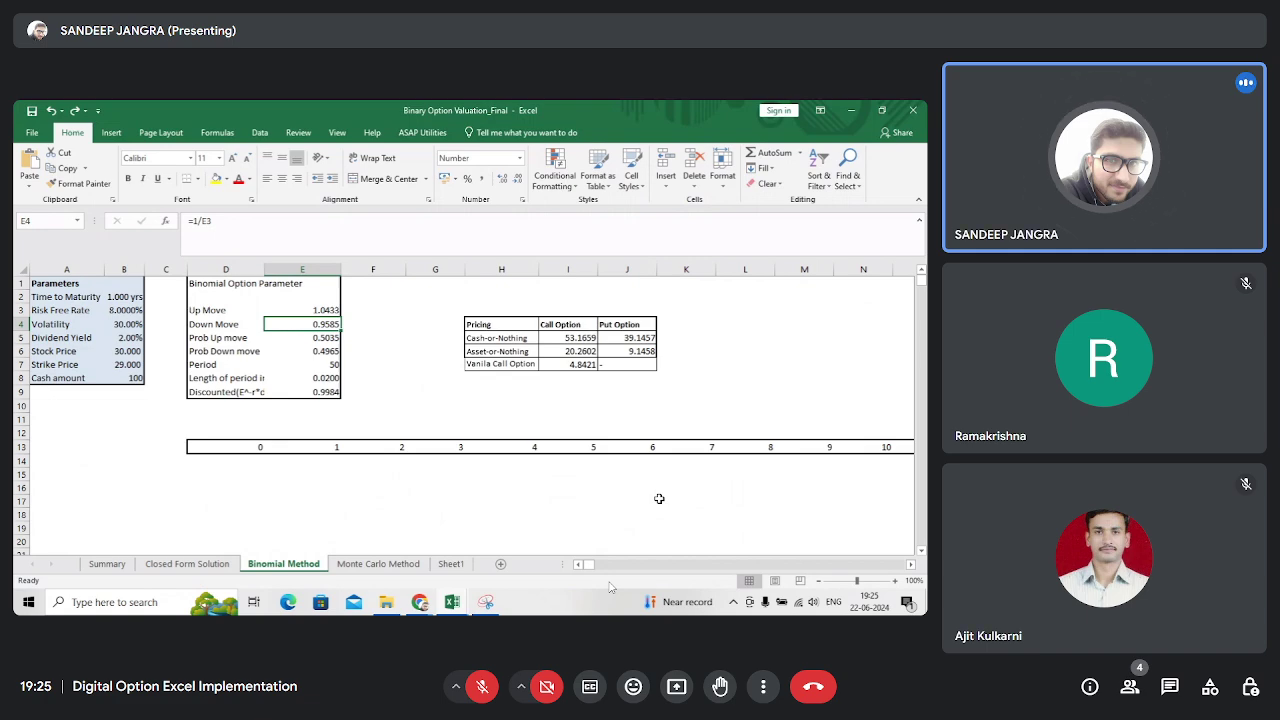
# - Compare the Prob Up move formula with the probability formula in the Wikipedia article in the browser, and inspect its cell references in Excel
pyautogui.press('Down')
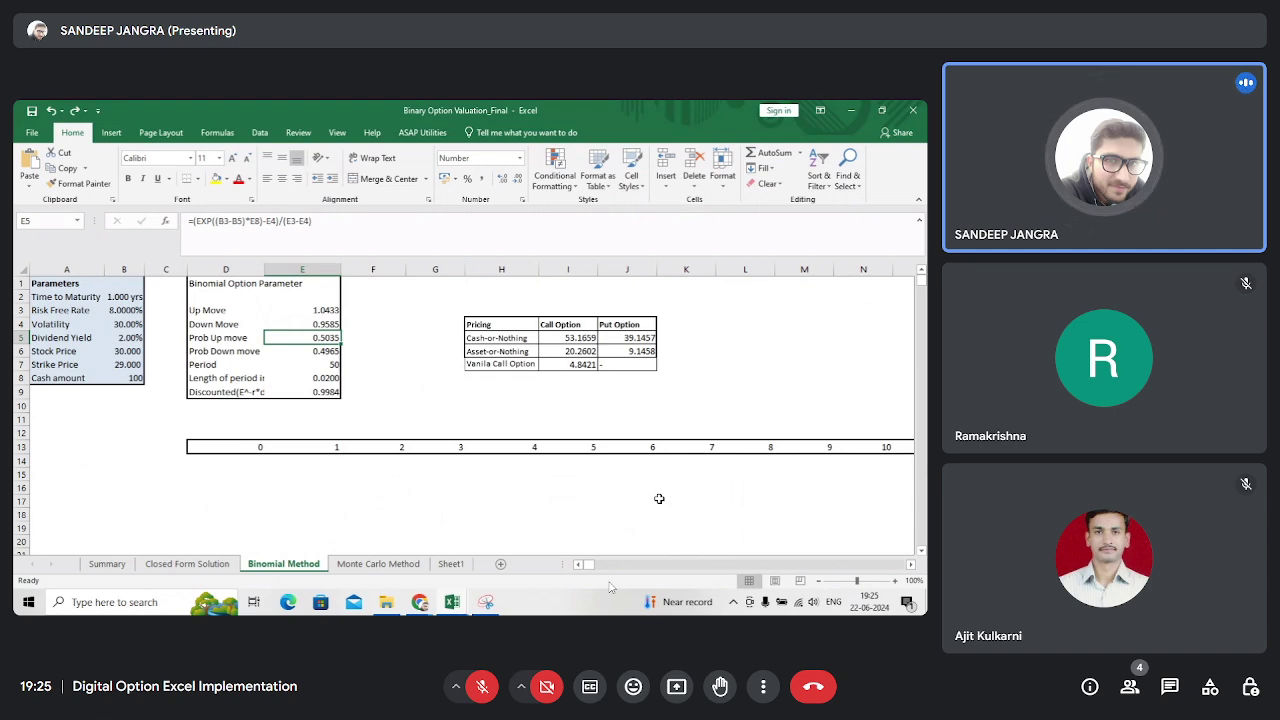
pyautogui.hotkey('alt', 'Tab')
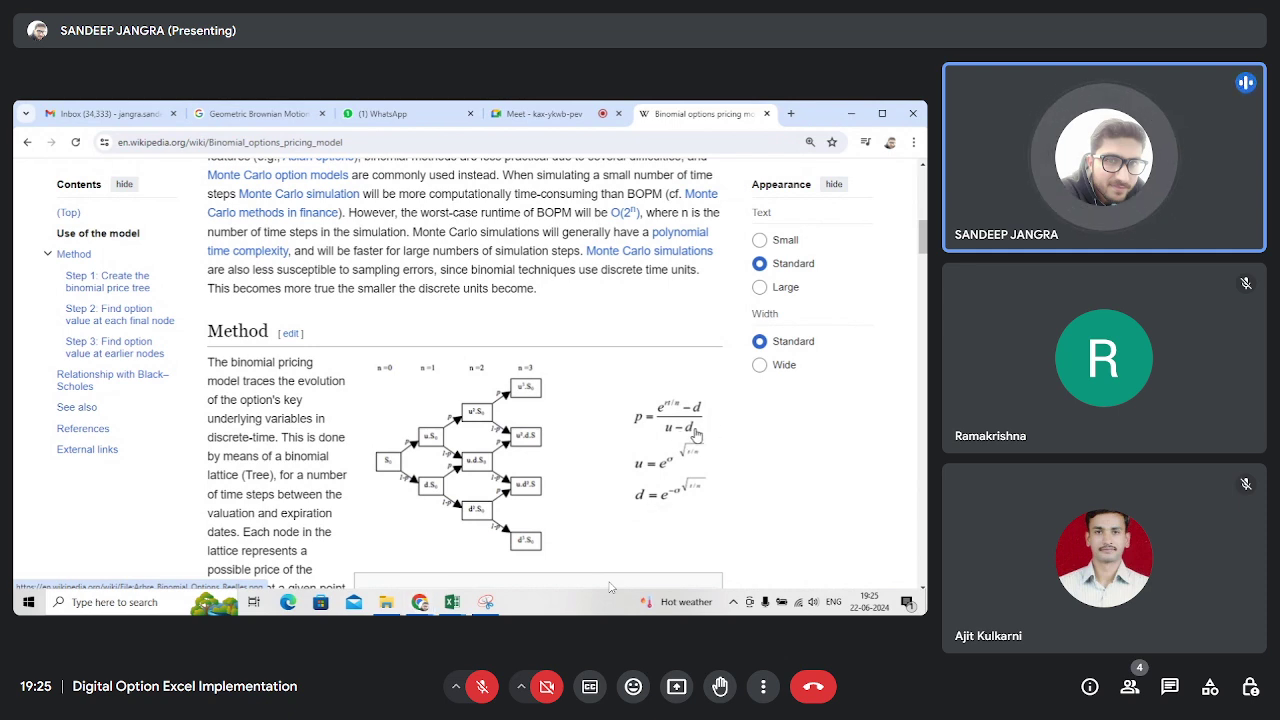
pyautogui.hotkey('alt', 'Tab')
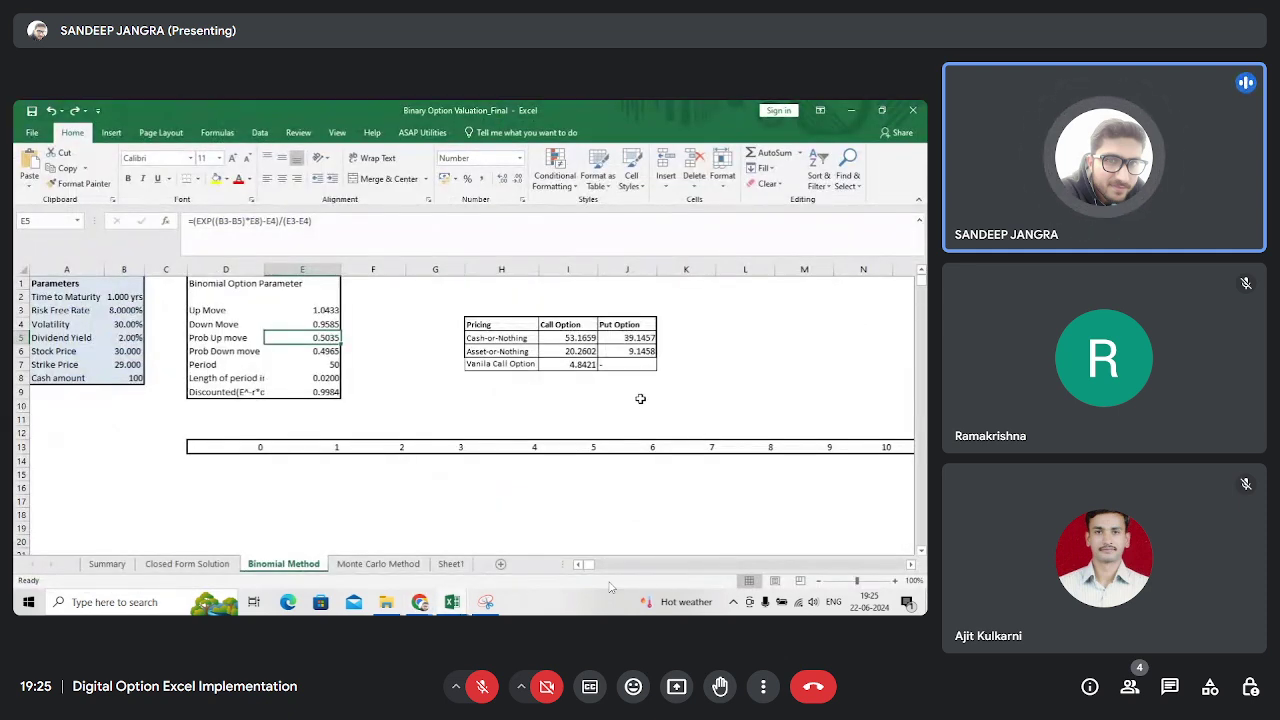
pyautogui.press('F2')
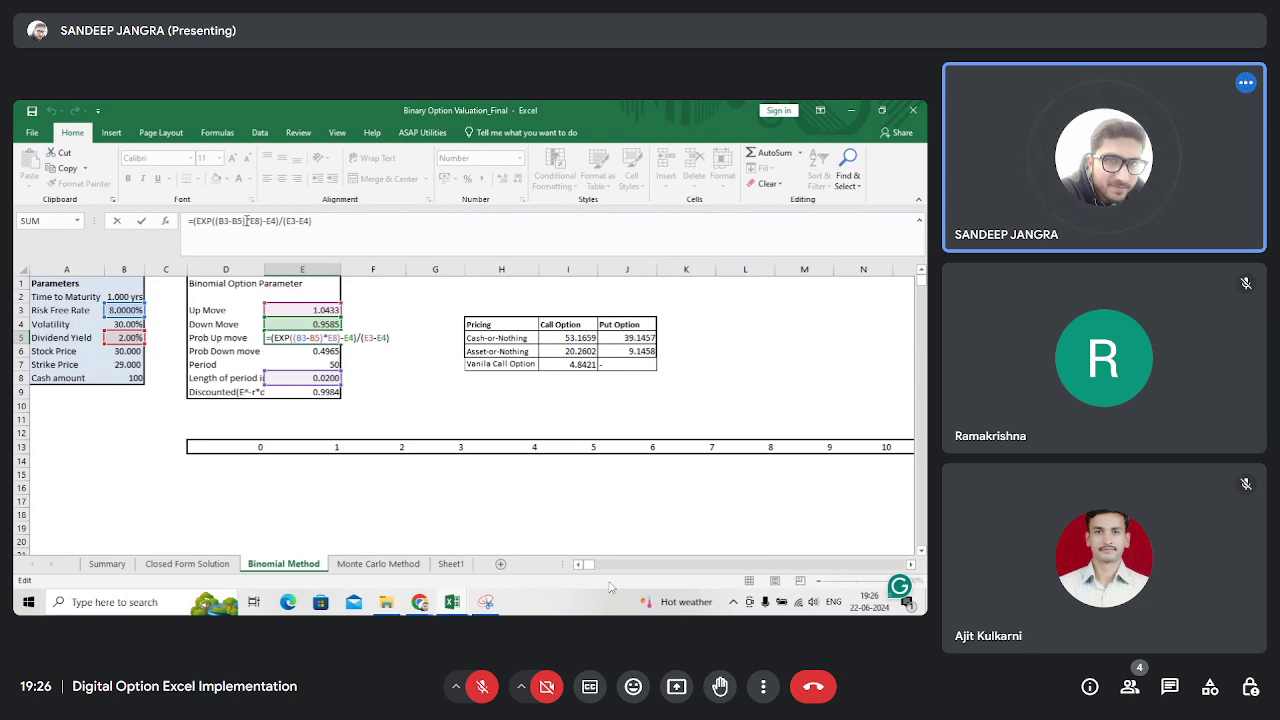
pyautogui.click(246, 221)
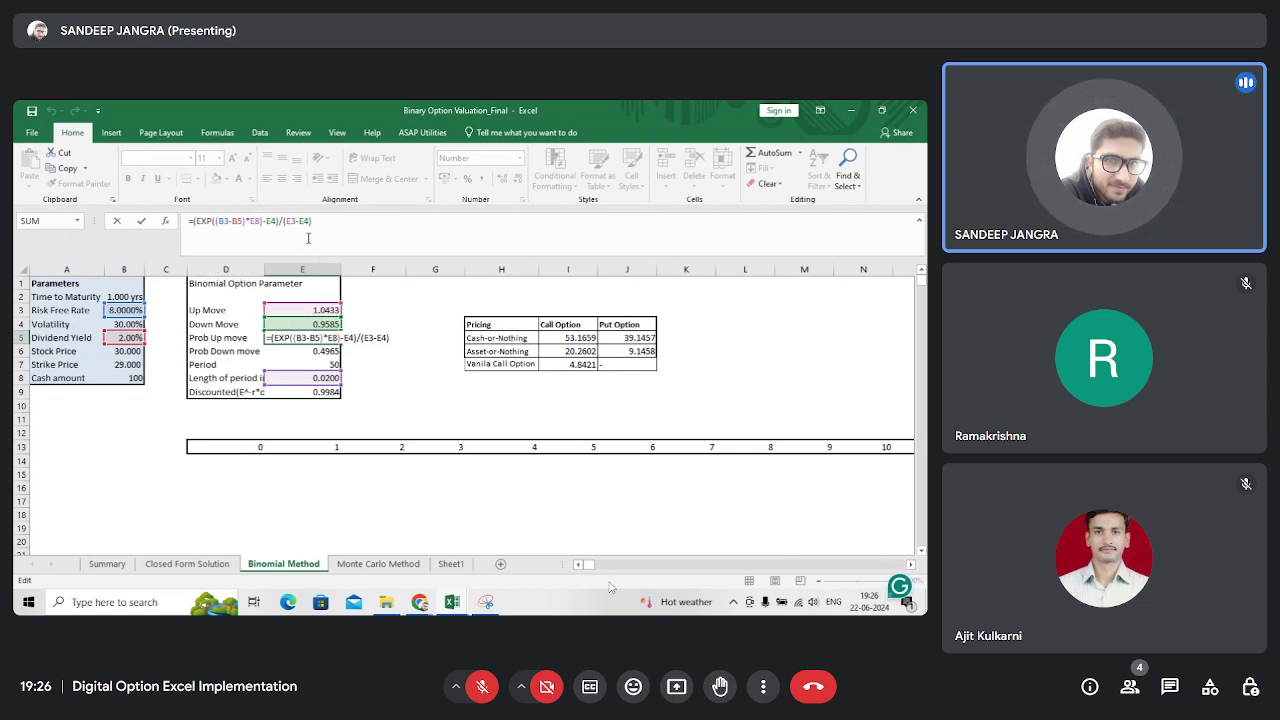
pyautogui.press('Escape')
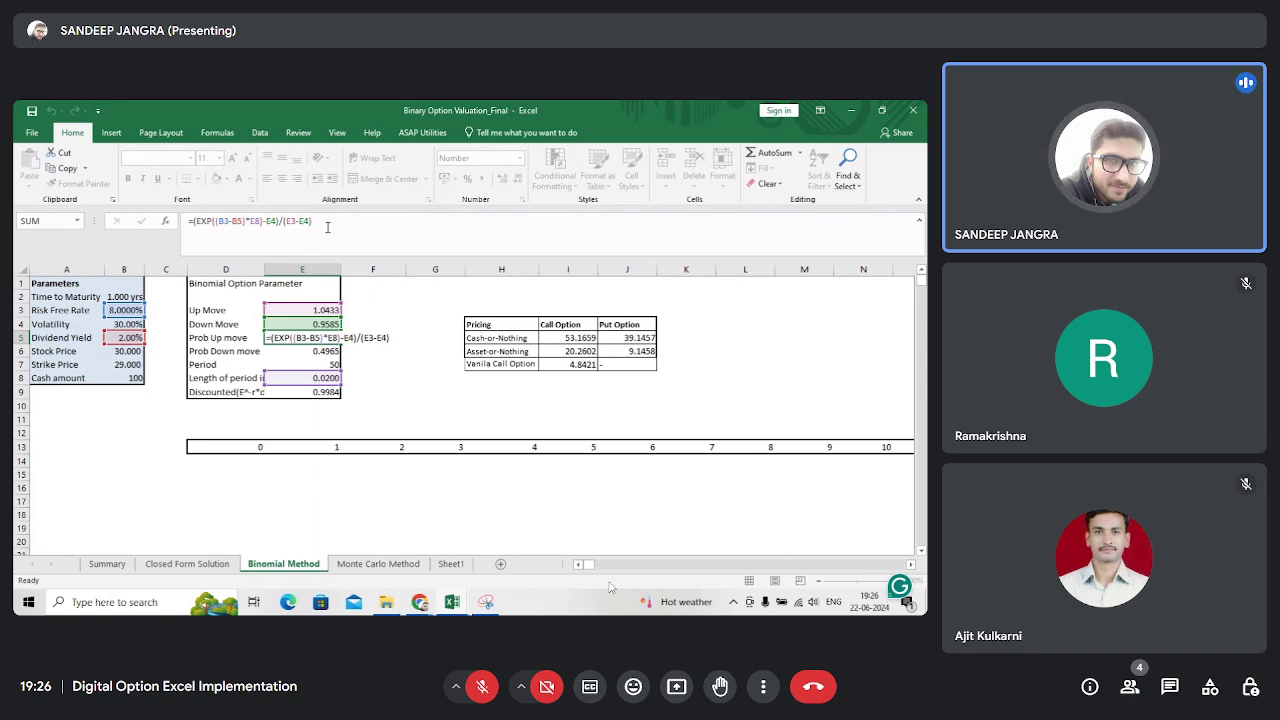
# - Inspect the Prob Down move formula in the binomial option parameters
pyautogui.press('Down')
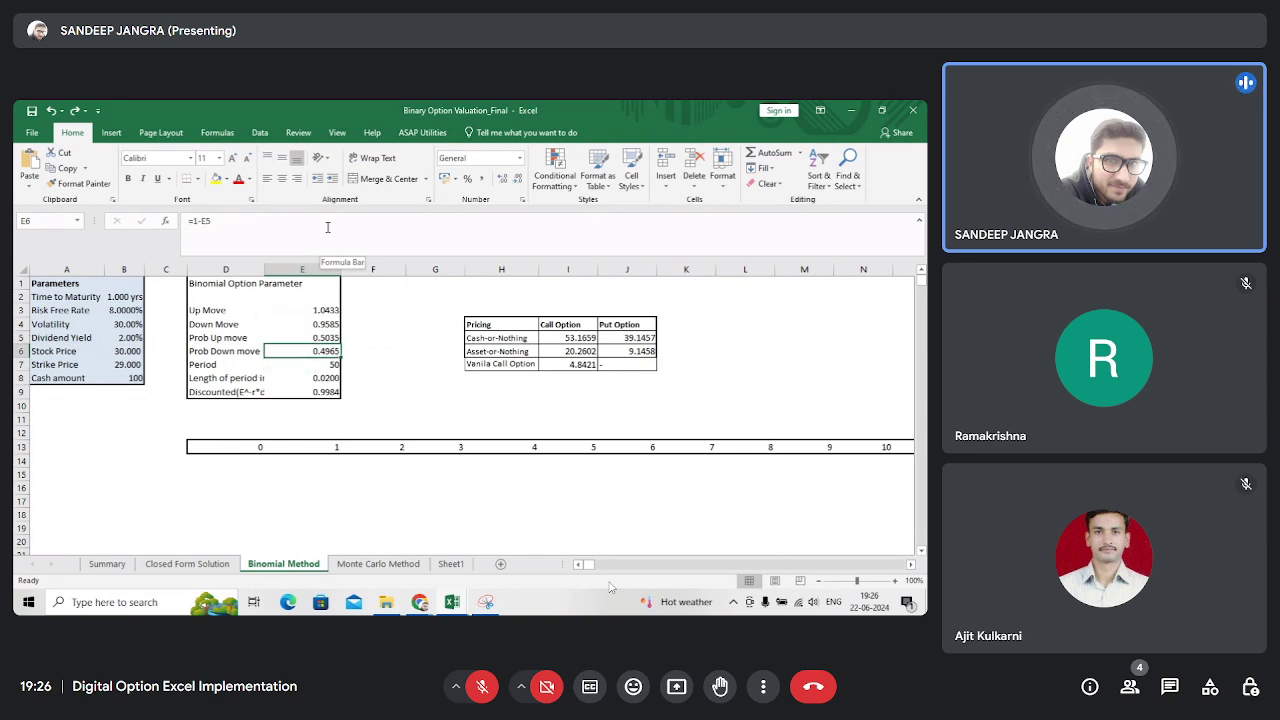
pyautogui.press('F2')
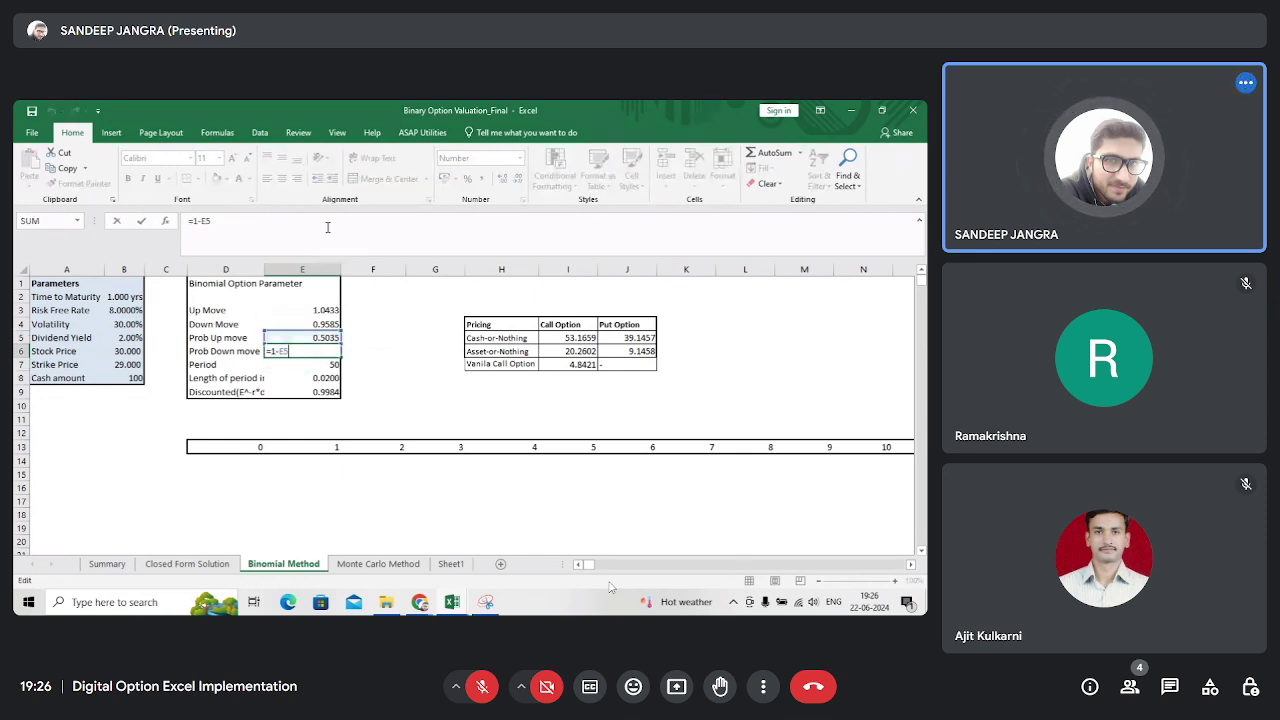
pyautogui.press('Return')
# - Inspect the cell references in the discount factor formula in the last row of the binomial option parameters
pyautogui.press('Down')
pyautogui.press('Down')
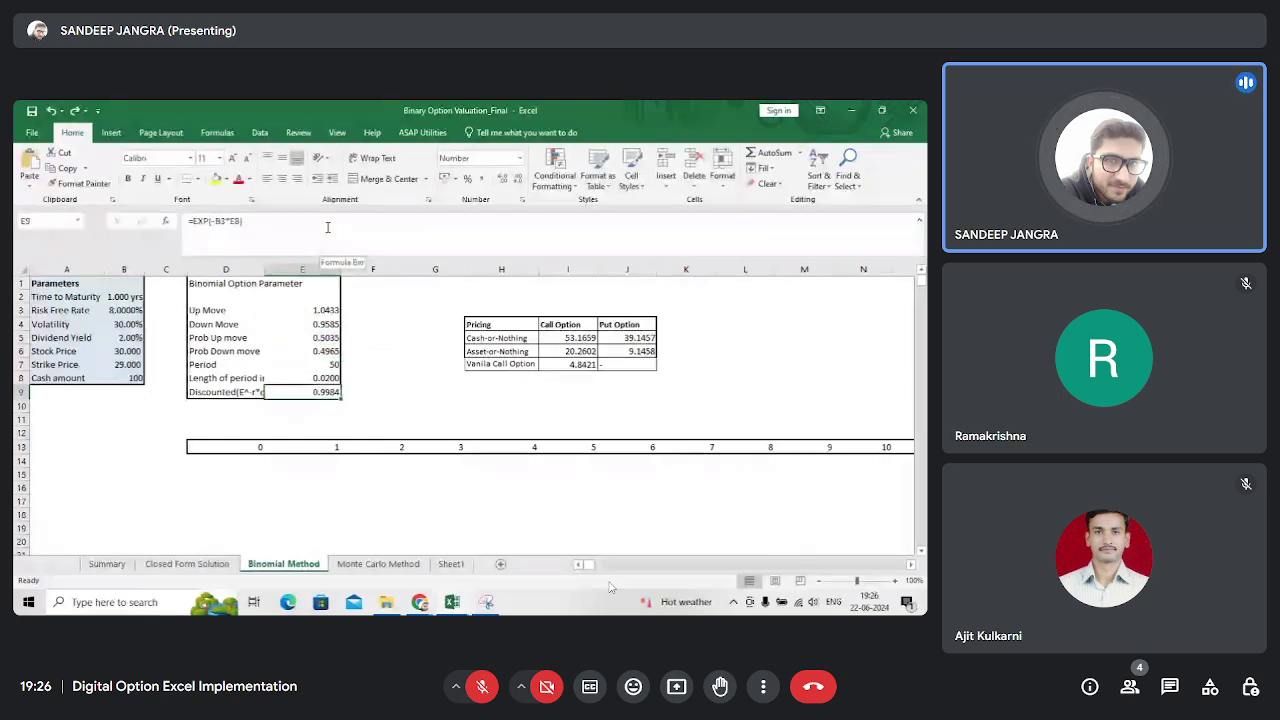
pyautogui.press('F2')
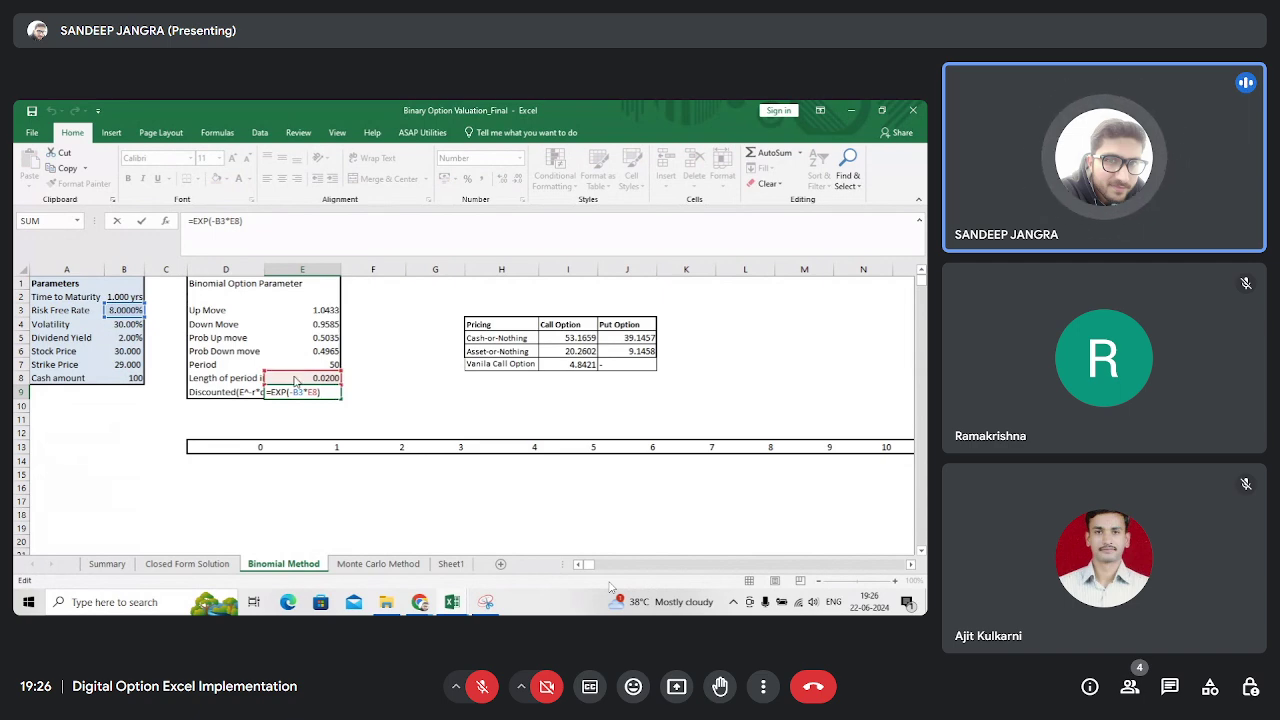
pyautogui.hotkey('ctrl', 'Return')
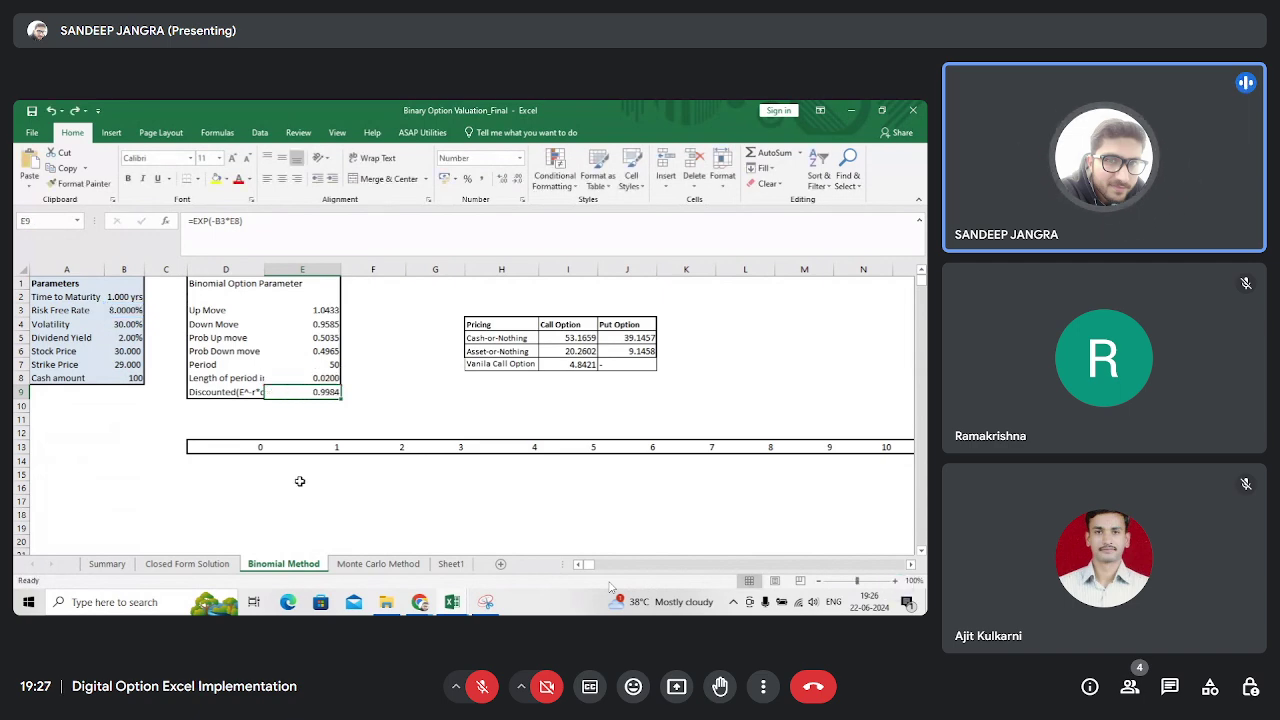
# - Look over the binomial option parameters and go to period 0 at the start of the timeline in row 13
pyautogui.press('Down')
pyautogui.press('Down')
pyautogui.press('Down')
pyautogui.press('Up')
pyautogui.press('Up')
pyautogui.press('Up')
pyautogui.press('Up')
pyautogui.press('Up')
pyautogui.press('Up')
pyautogui.press('Up')
pyautogui.press('Up')
pyautogui.press('Up')
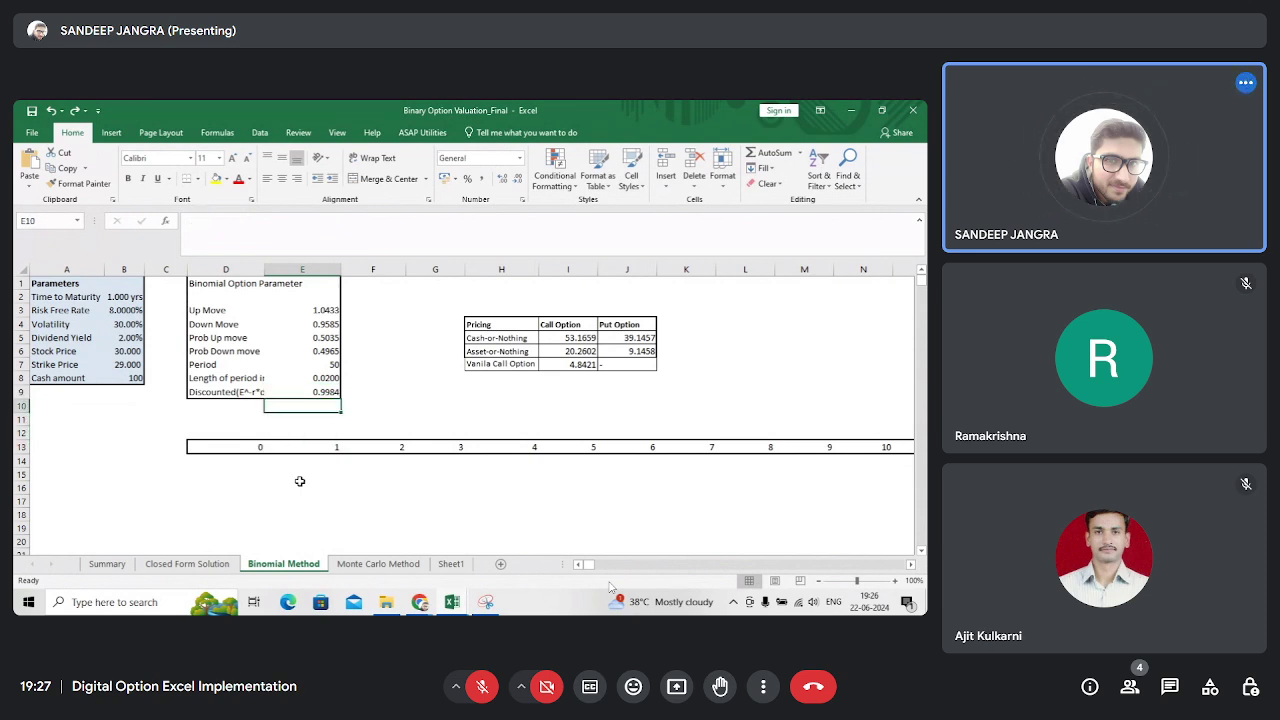
pyautogui.press('Down')
pyautogui.press('Down')
pyautogui.press('Down')
pyautogui.press('Down')
pyautogui.press('Down')
pyautogui.press('Down')
pyautogui.press('Down')
pyautogui.press('Down')
pyautogui.press('Down')
pyautogui.press('Down')
pyautogui.press('Down')
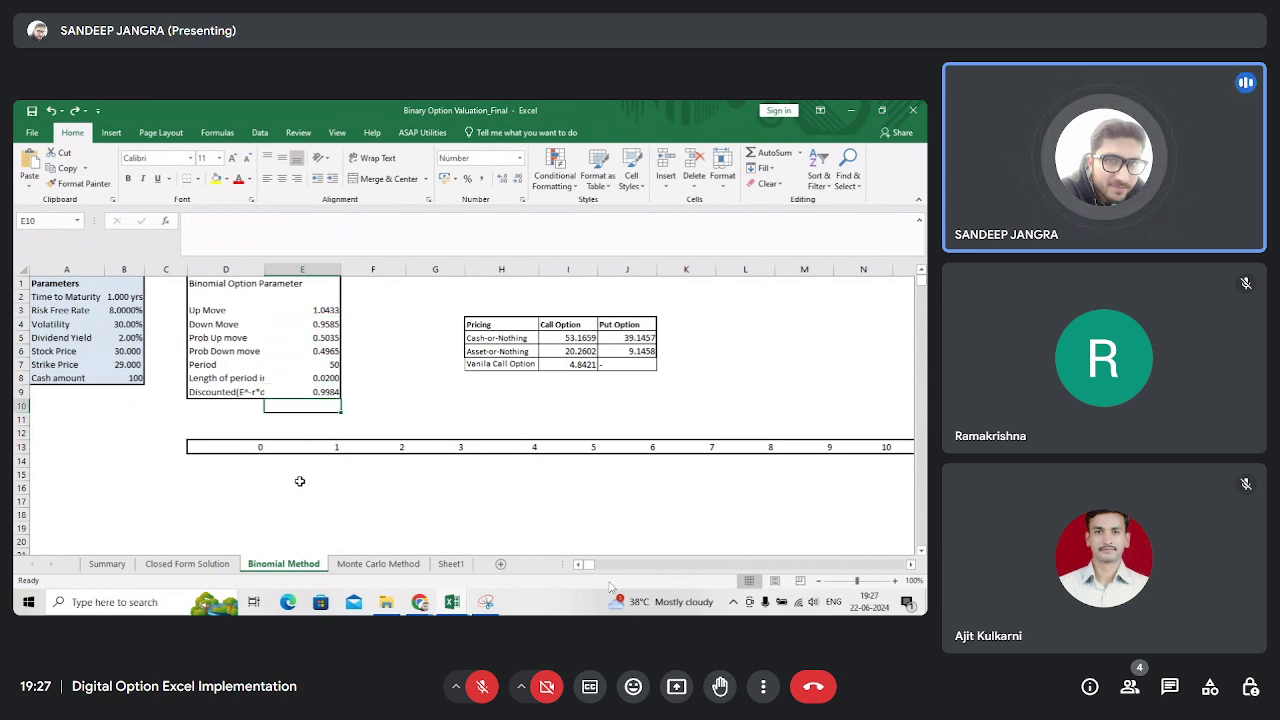
pyautogui.press('Up')
pyautogui.press('Left')
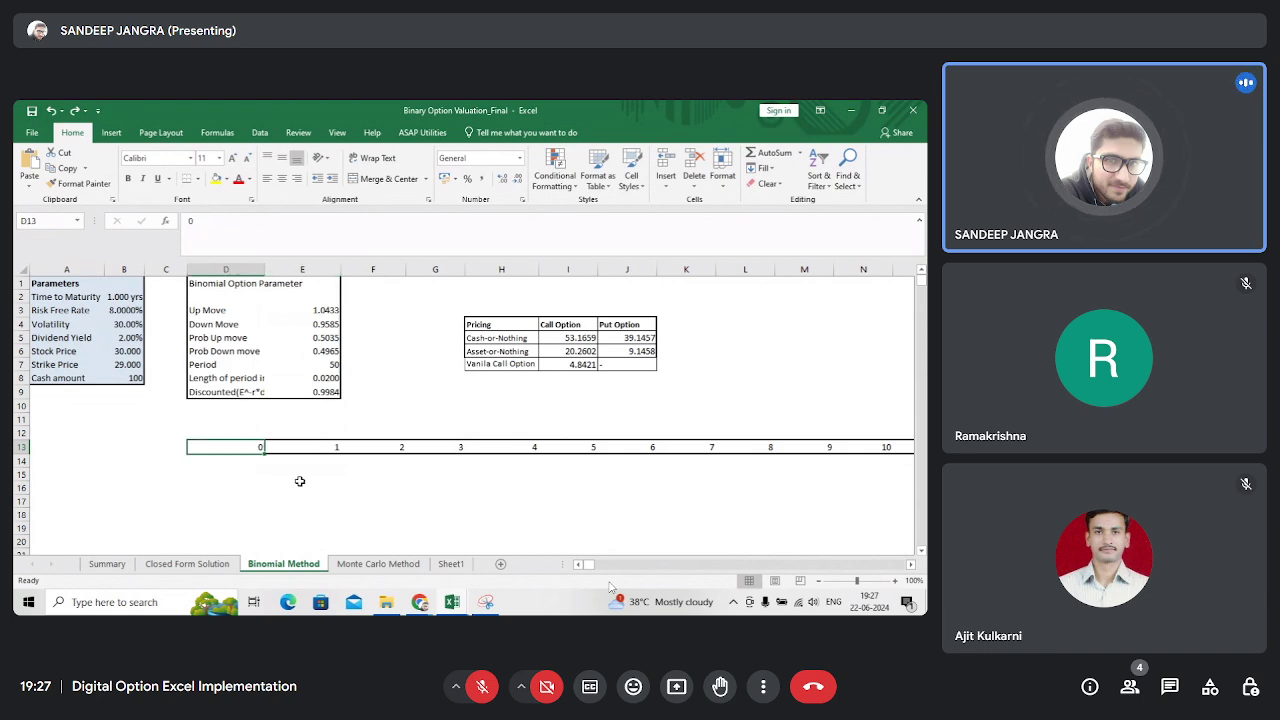
pyautogui.press('Up')
pyautogui.press('Up')
pyautogui.press('Down')
pyautogui.press('Down')
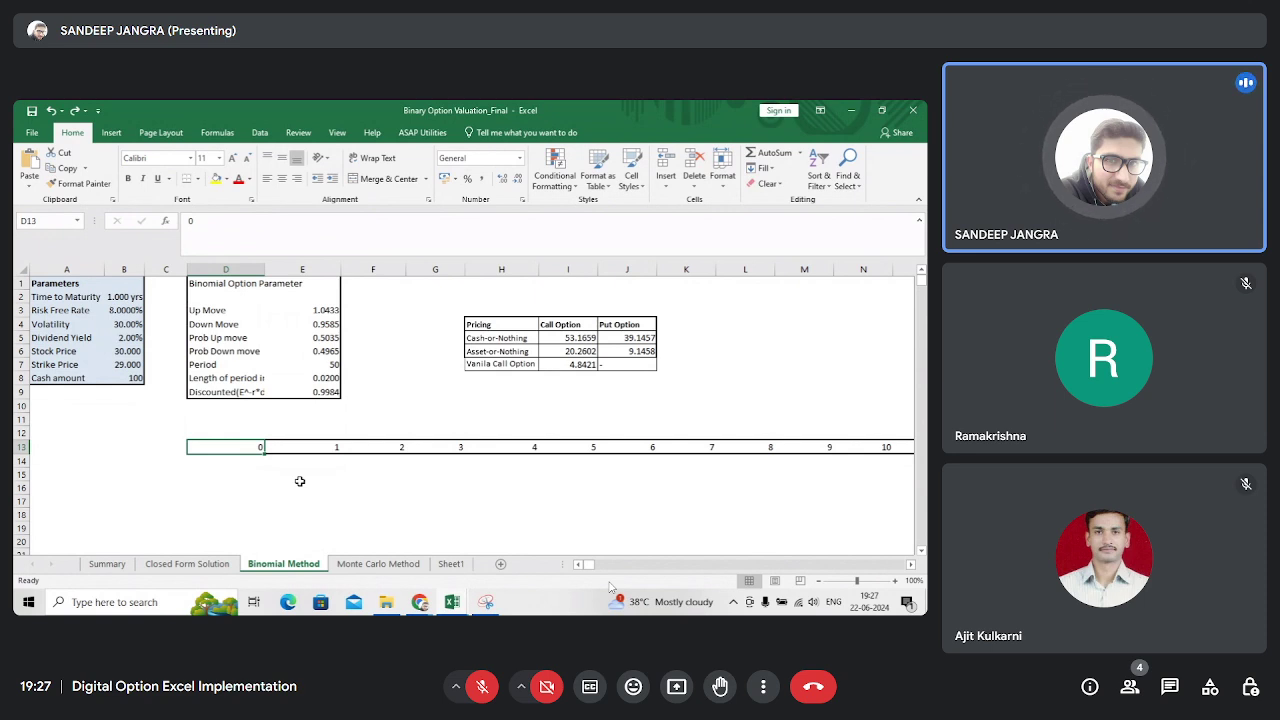
# - Return to the Up Move and Down Move cells in the binomial option parameters to view their formulas
pyautogui.press('Up')
pyautogui.press('Up')
pyautogui.press('Up')
pyautogui.press('Up')
pyautogui.press('Up')
pyautogui.press('Up')
pyautogui.press('Up')
pyautogui.press('Up')
pyautogui.press('Up')
pyautogui.press('Up')
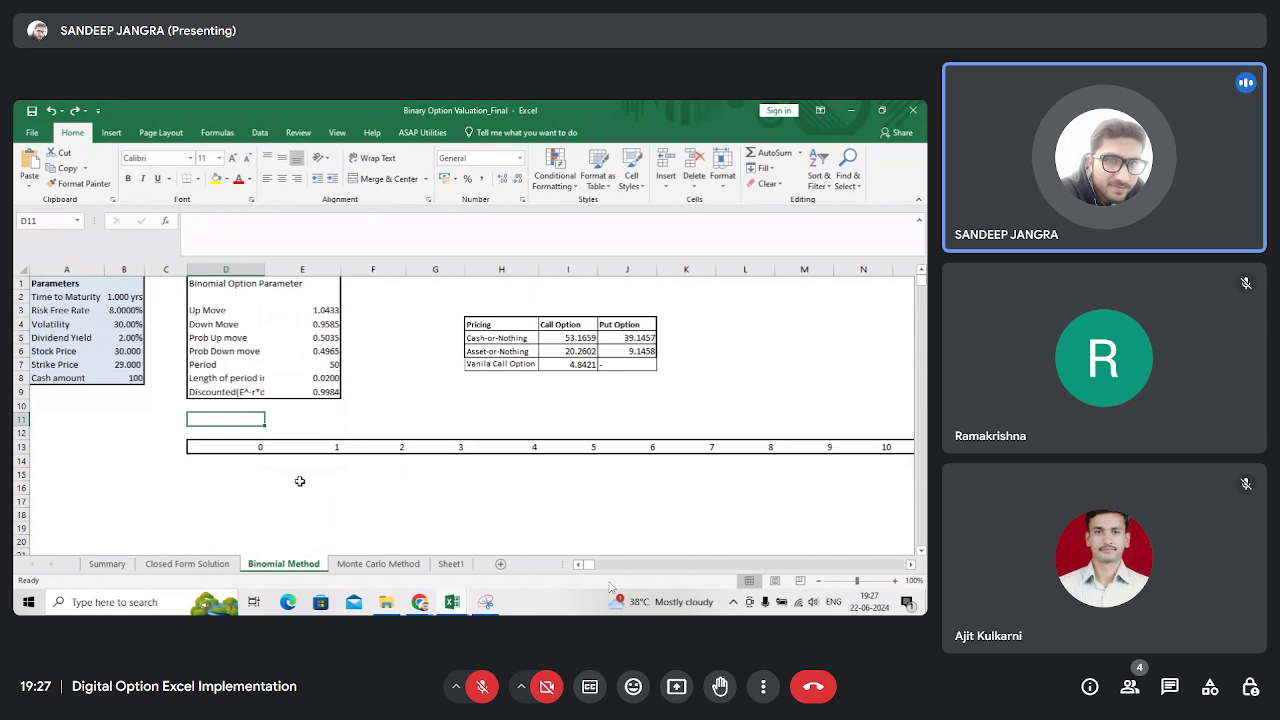
pyautogui.press('Right')
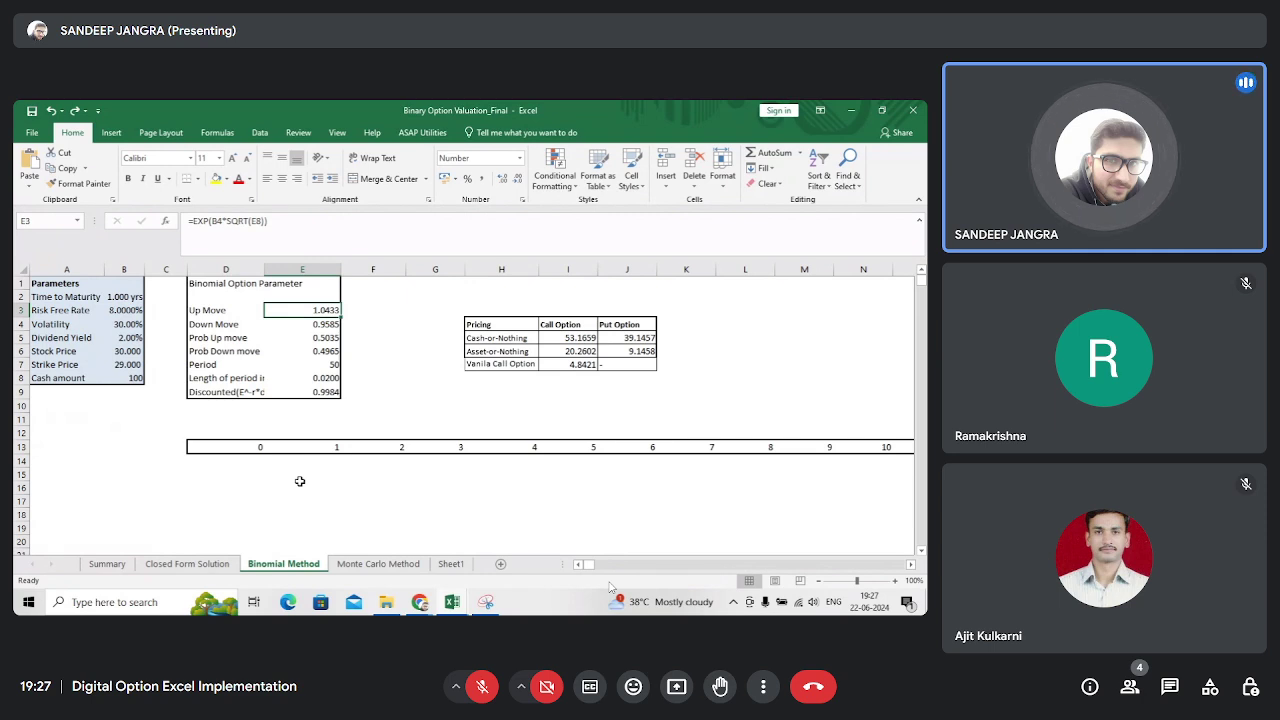
pyautogui.press('Down')
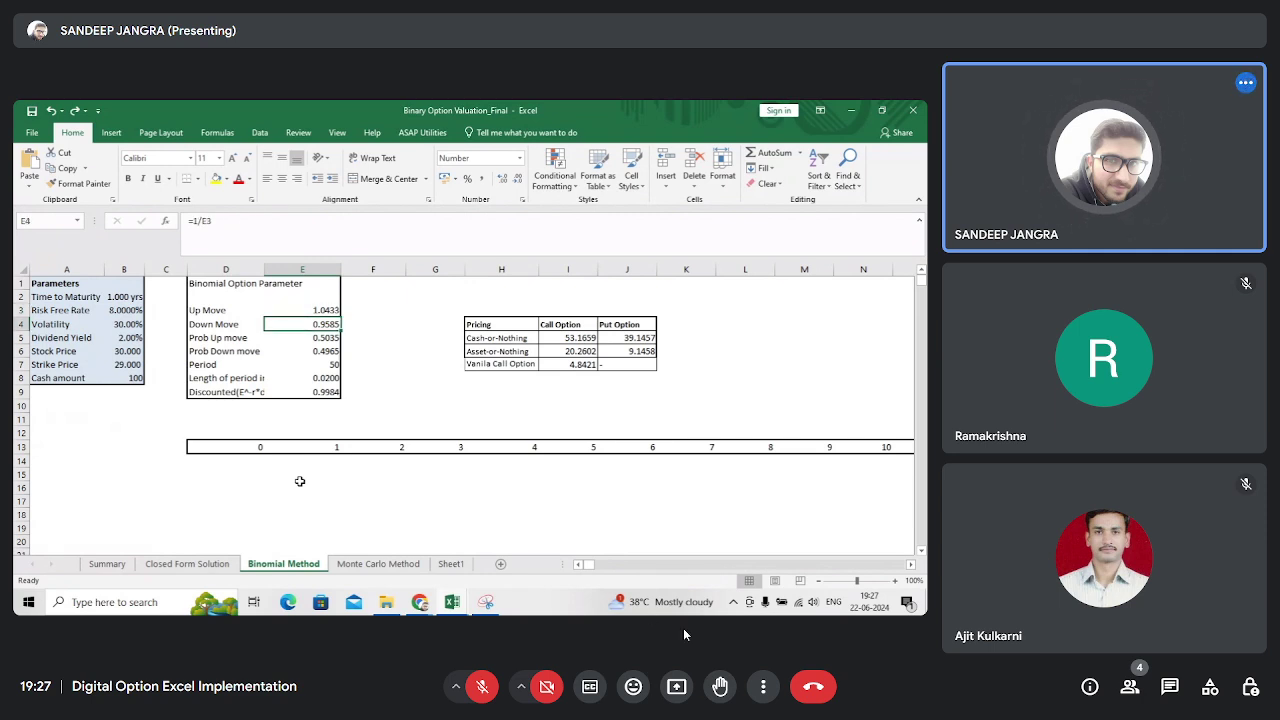
# - Unmute the meeting microphone and mute it again
pyautogui.click(481, 687)
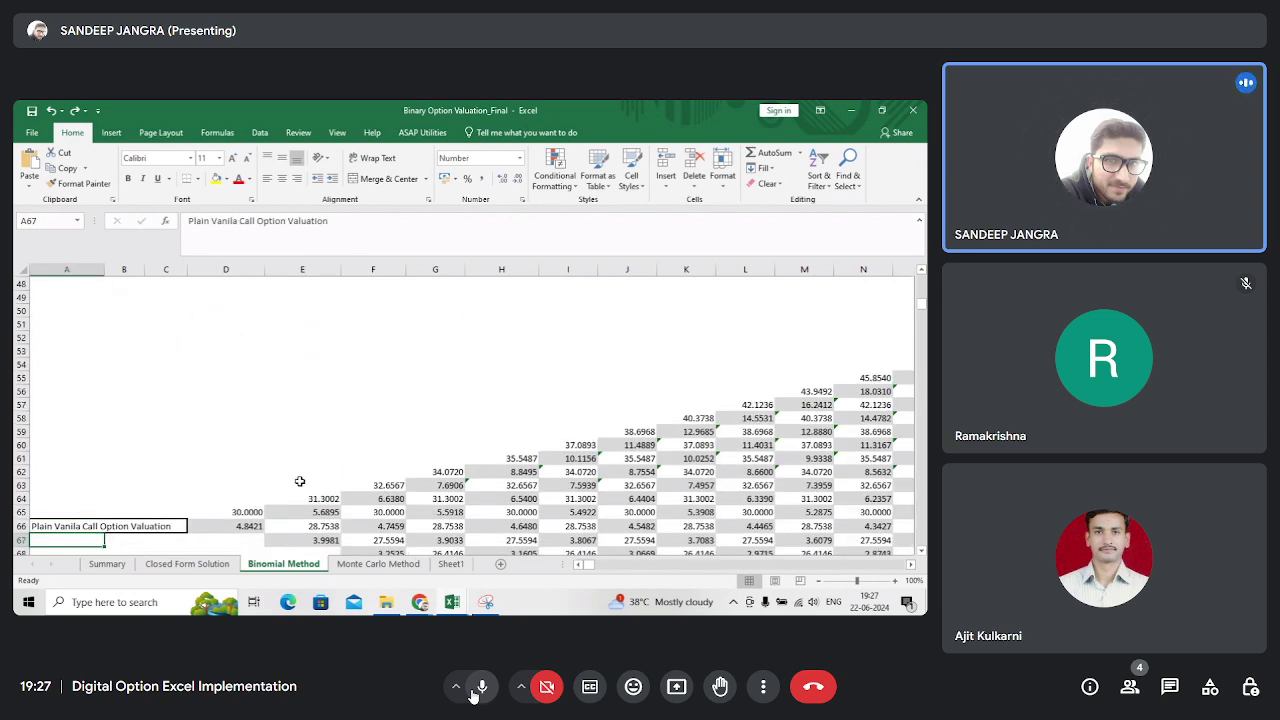
pyautogui.click(474, 695)
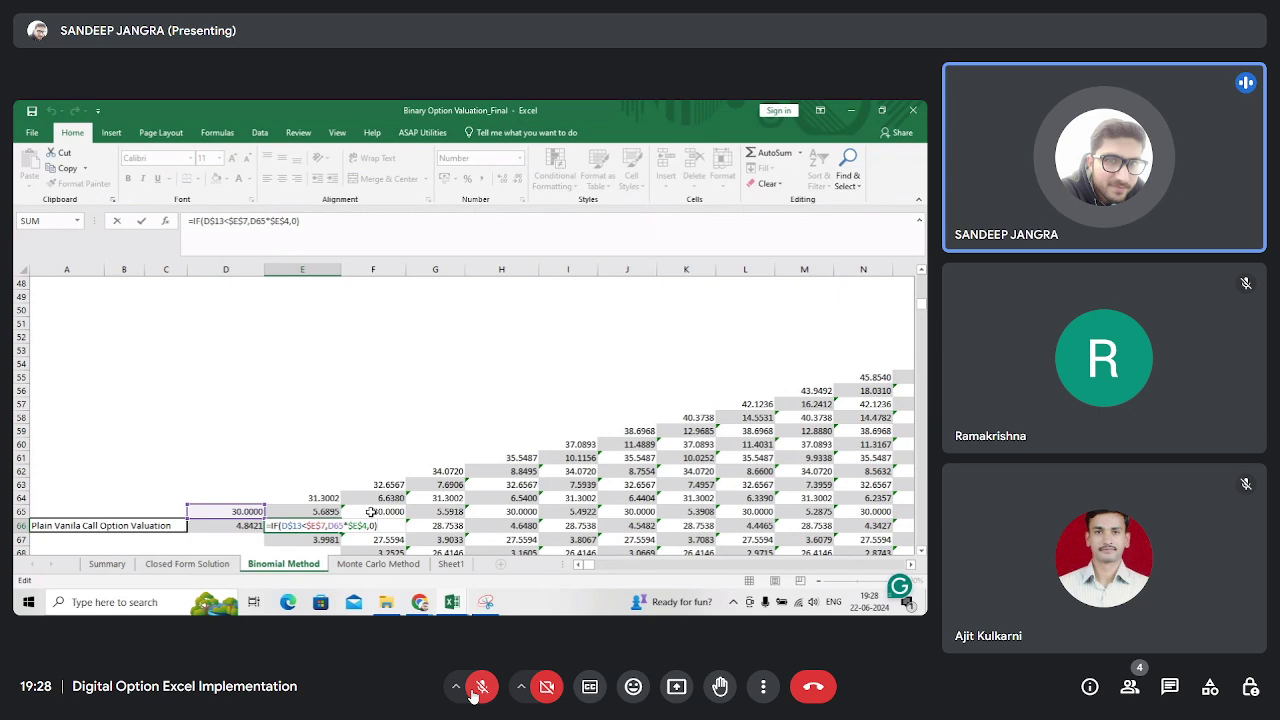
# - Close the open node formula and follow row 66 of the vanilla call option tree to the last period's column BB
pyautogui.press('Escape')
pyautogui.press('Right')
pyautogui.press('Right')
pyautogui.press('Right')
pyautogui.press('Right')
pyautogui.press('Right')
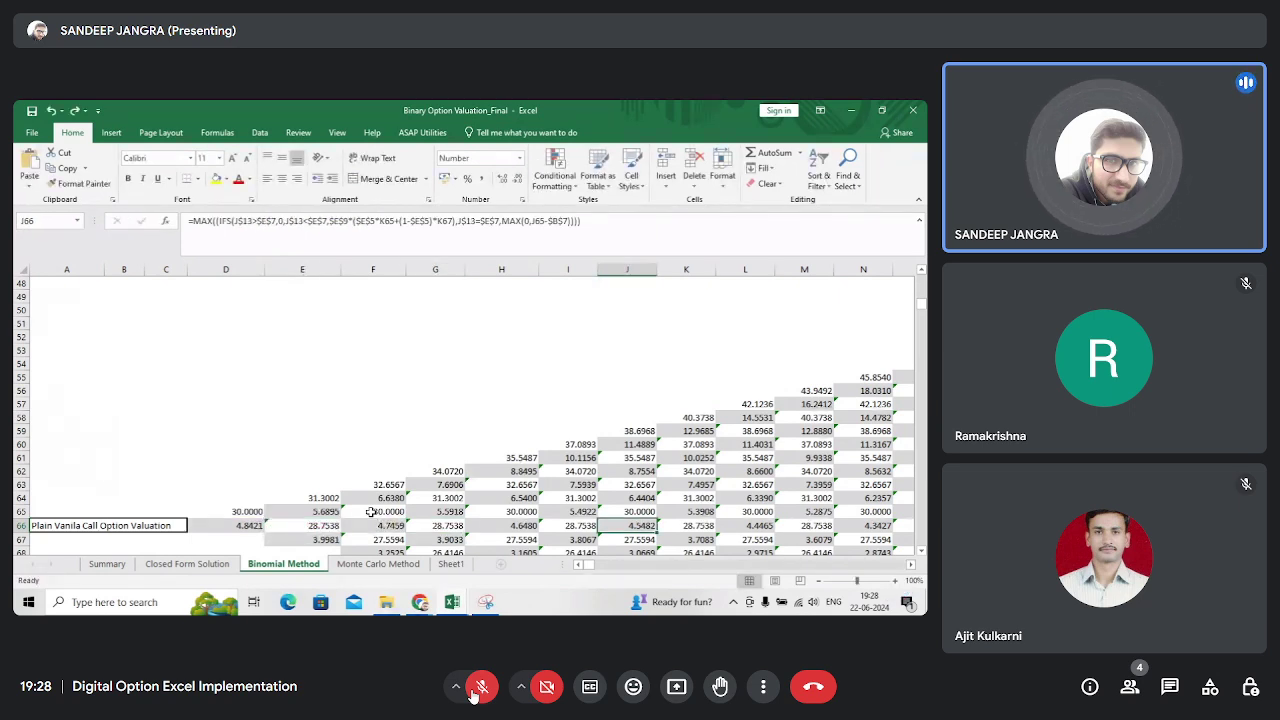
pyautogui.hotkey('ctrl', 'Right')
pyautogui.press('Down')
pyautogui.press('Down')
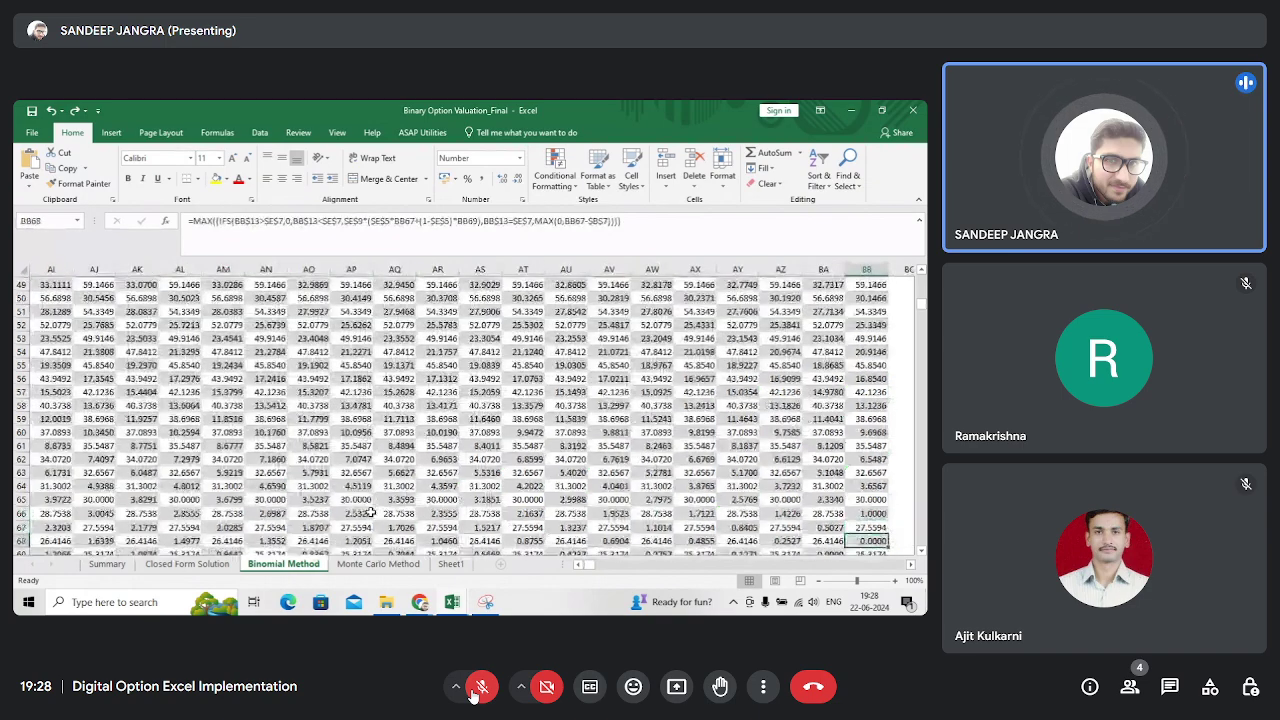
# - Go to the top of the tree in column BB and switch to the Wikipedia tree diagram in the browser for comparison
pyautogui.hotkey('ctrl', 'Down')
pyautogui.press('Up')
pyautogui.hotkey('ctrl', 'Up')
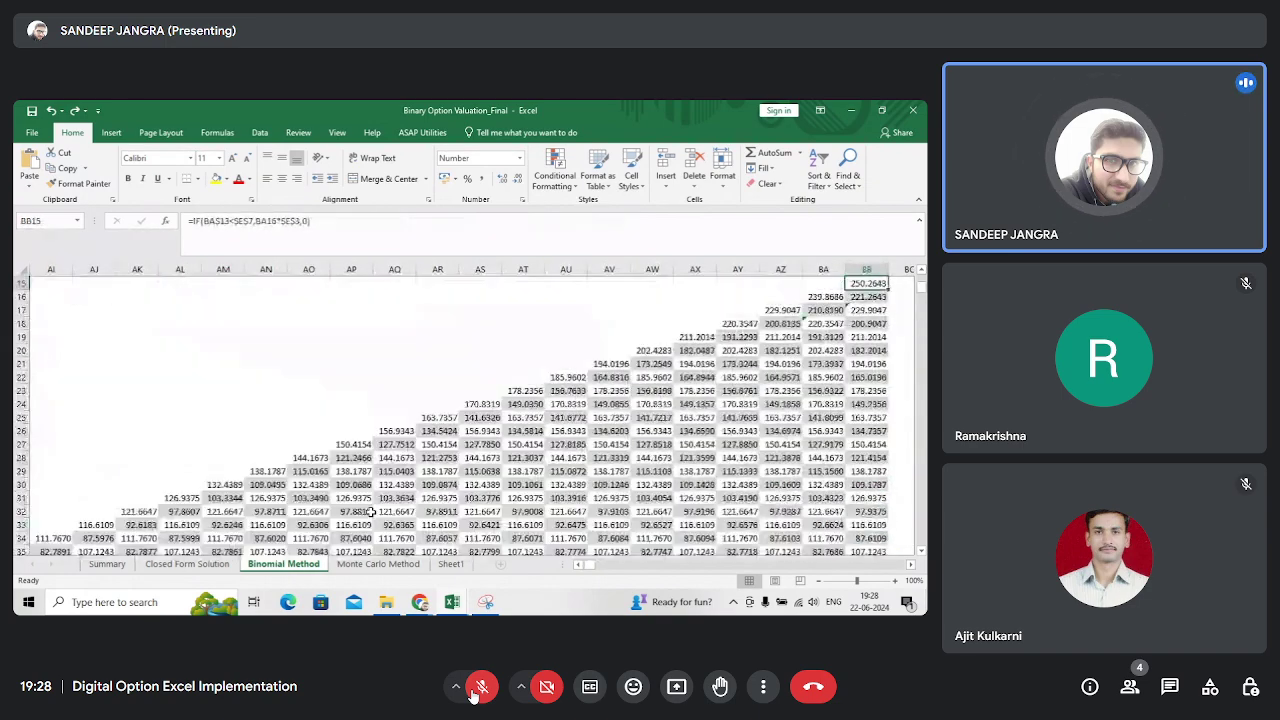
pyautogui.press('Down')
pyautogui.hotkey('alt', 'Tab')
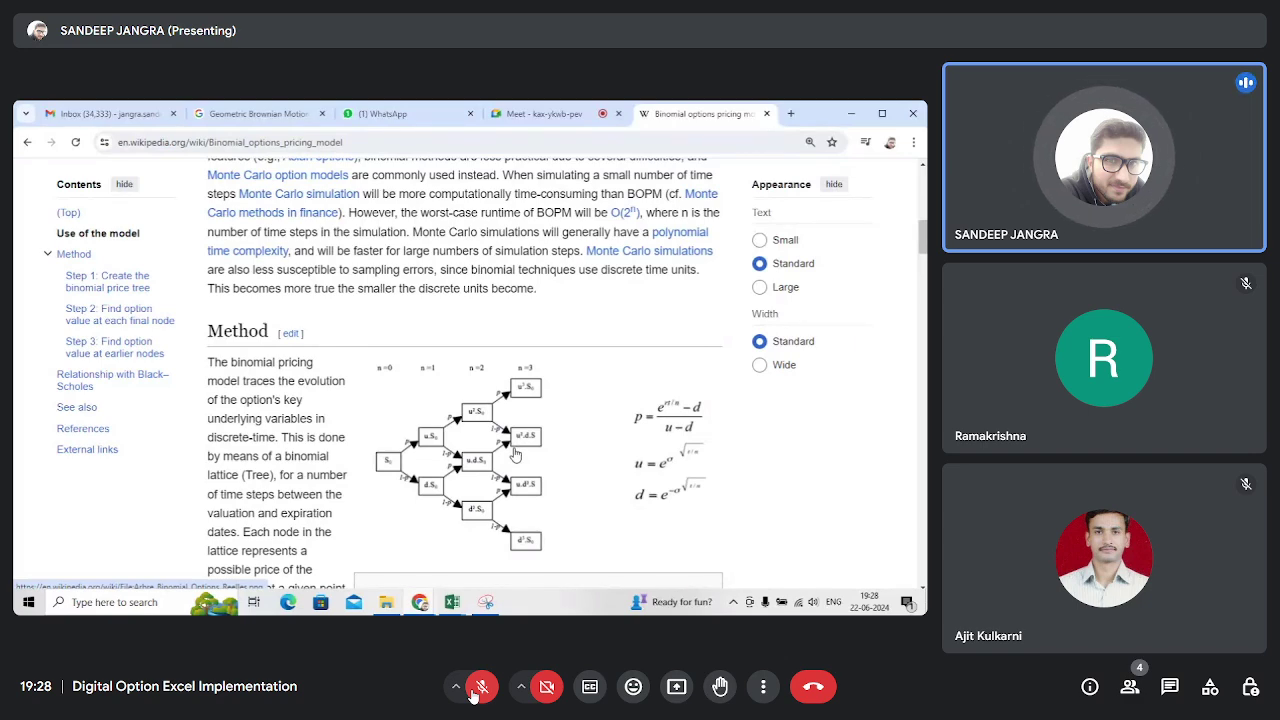
# - Switch back to the Excel workbook and check the period header above column BB, ending on the top node in BB15
pyautogui.hotkey('alt', 'Tab')
pyautogui.press('Up')
pyautogui.press('Up')
pyautogui.press('Up')
pyautogui.press('Up')
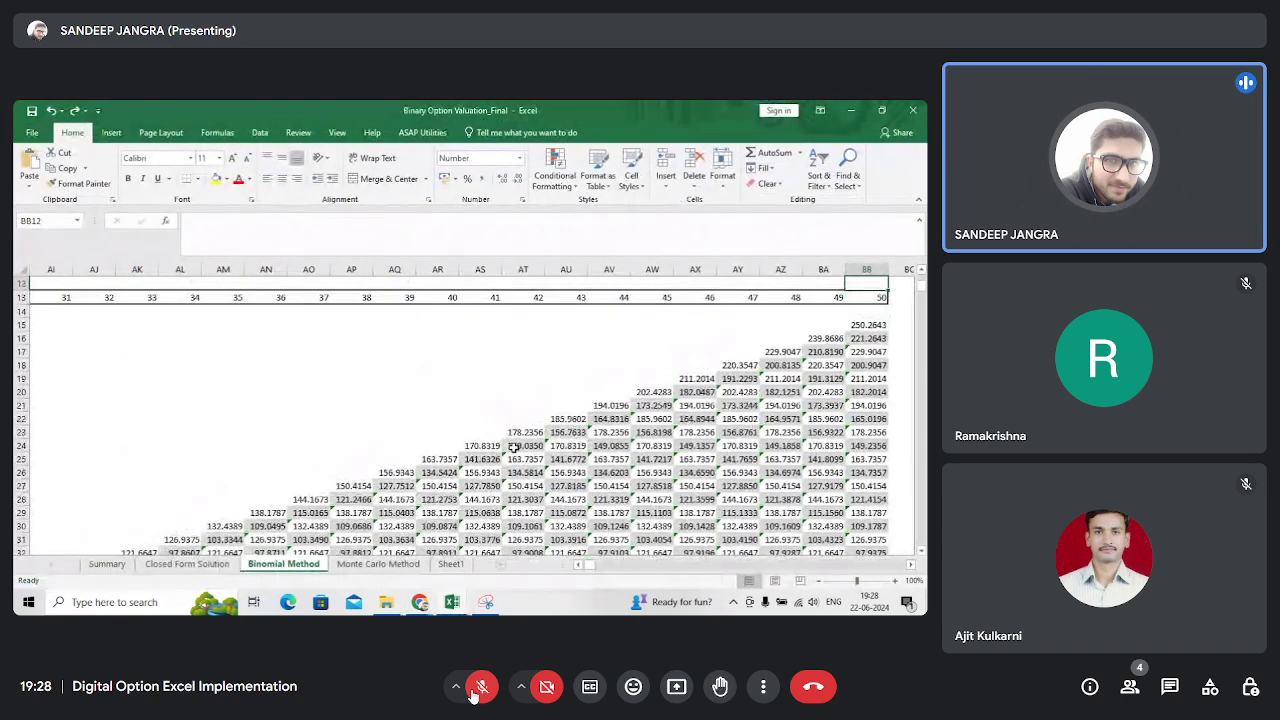
pyautogui.press('Up')
pyautogui.press('Up')
pyautogui.press('Down')
pyautogui.press('Down')
pyautogui.press('Down')
pyautogui.press('Down')
pyautogui.press('Down')
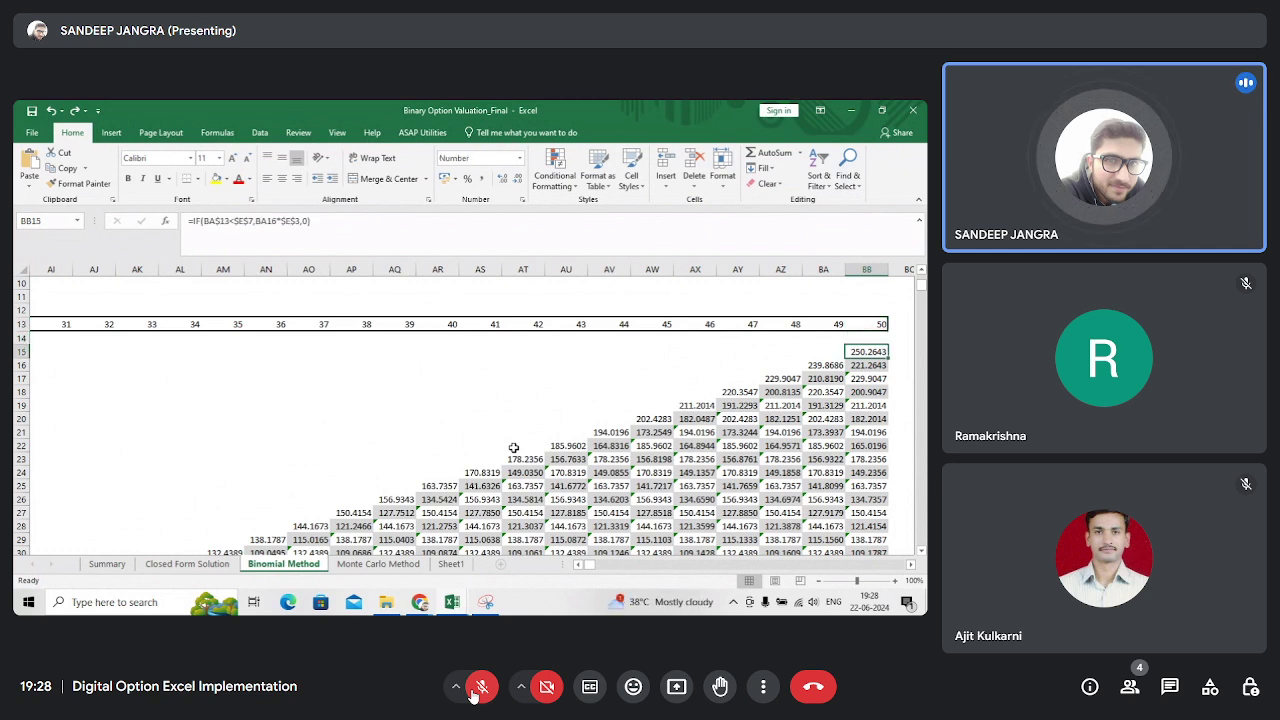
# - Inspect the cell references in the stock price formula of top node BB15 and move up to BB10 above the timeline
pyautogui.press('F2')
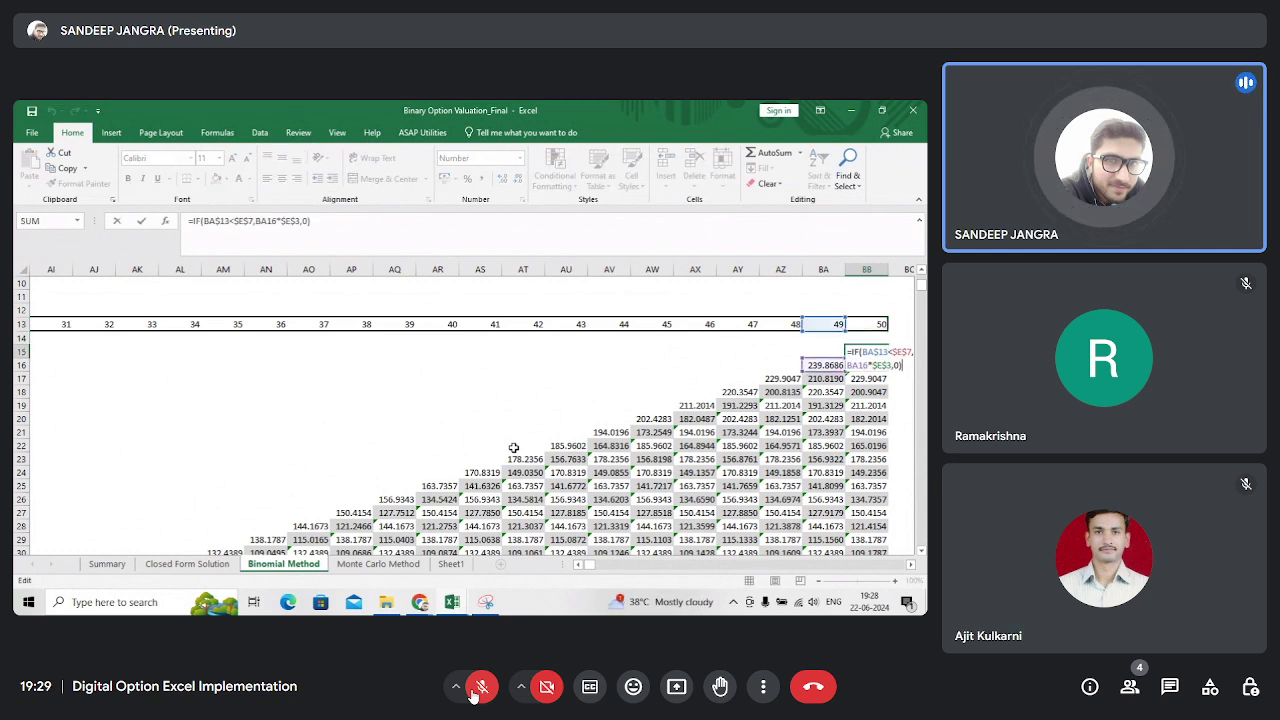
pyautogui.press('Return')
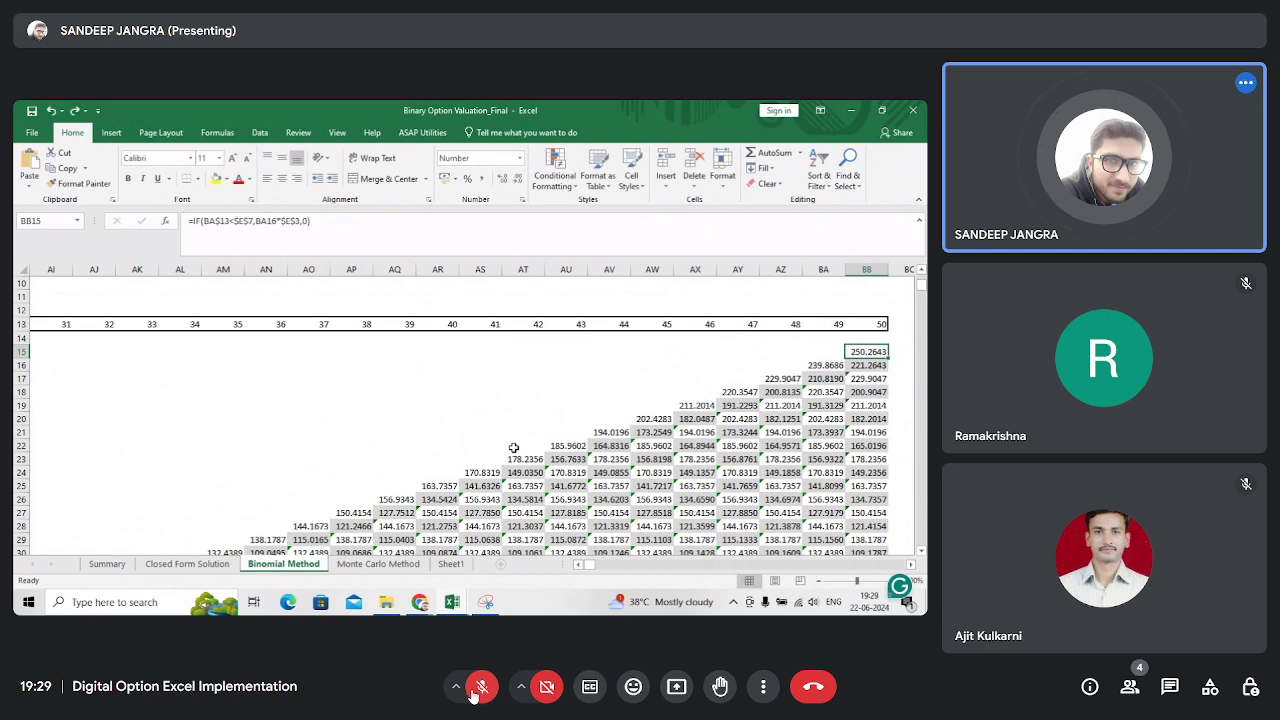
pyautogui.press('Return')
pyautogui.press('Up')
pyautogui.press('Up')
pyautogui.press('Up')
pyautogui.press('Up')
pyautogui.press('Up')
pyautogui.press('Up')
pyautogui.press('Up')
pyautogui.press('Up')
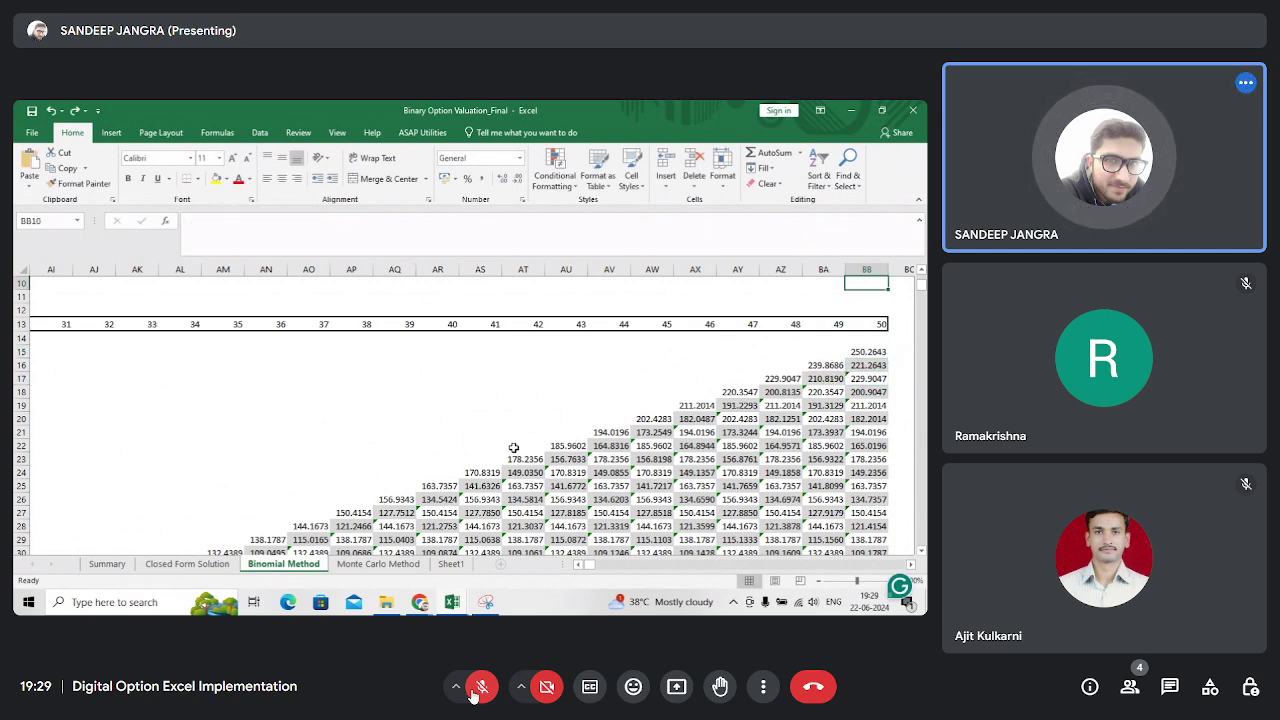
# - Go back down column BB and compare the formulas of the top stock price in BB15 and the option value in BB16
pyautogui.press('Up')
pyautogui.press('Up')
pyautogui.press('Down')
pyautogui.press('Down')
pyautogui.press('Down')
pyautogui.press('Down')
pyautogui.press('Down')
pyautogui.press('Down')
pyautogui.press('Down')
pyautogui.press('Down')
pyautogui.press('Down')
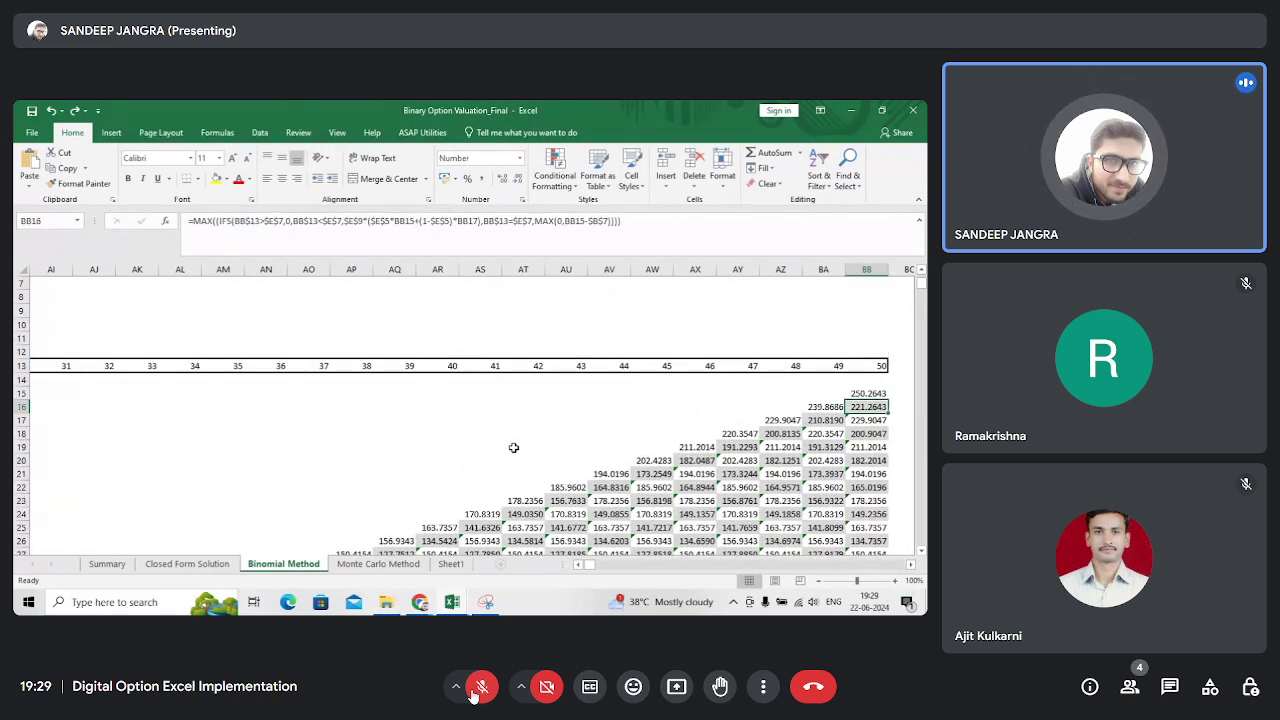
pyautogui.press('Down')
pyautogui.press('Up')
pyautogui.press('Up')
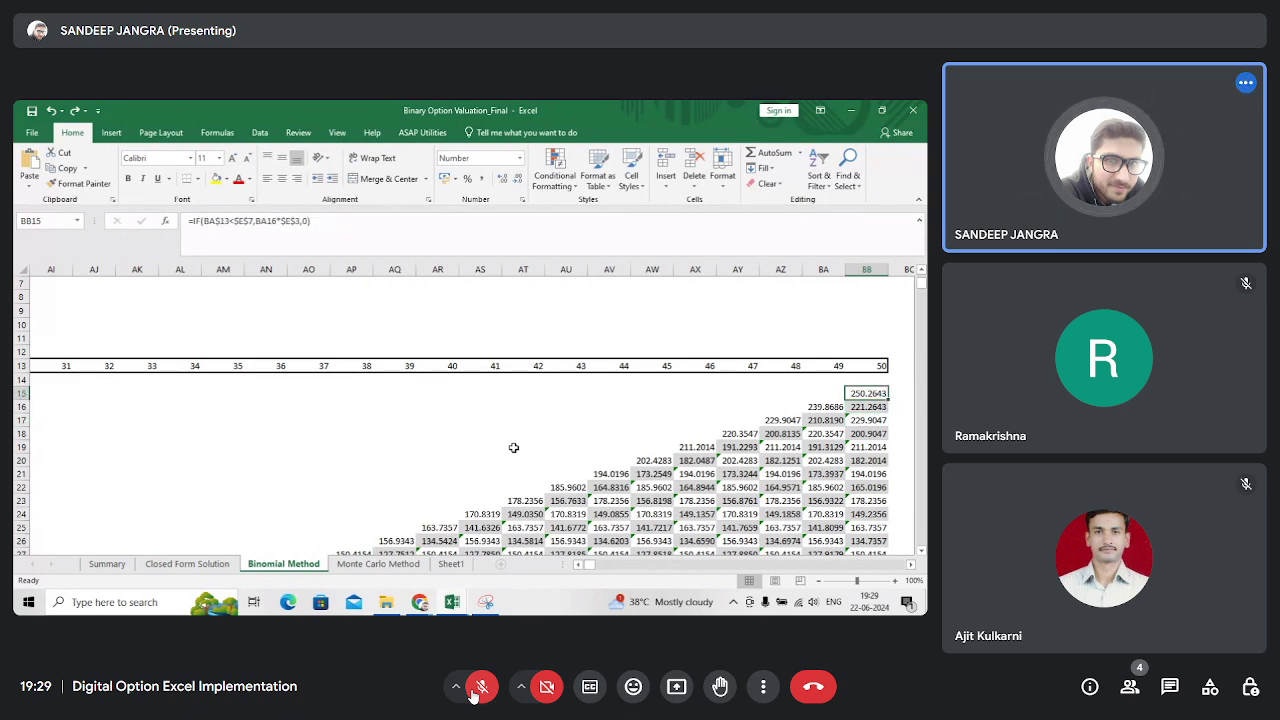
# - Inspect the cell references in the option value formula of BB16, then check the stock price formulas in neighbouring cells BB17 and BB15
pyautogui.press('Up')
pyautogui.press('Down')
pyautogui.press('Down')
pyautogui.press('F2')
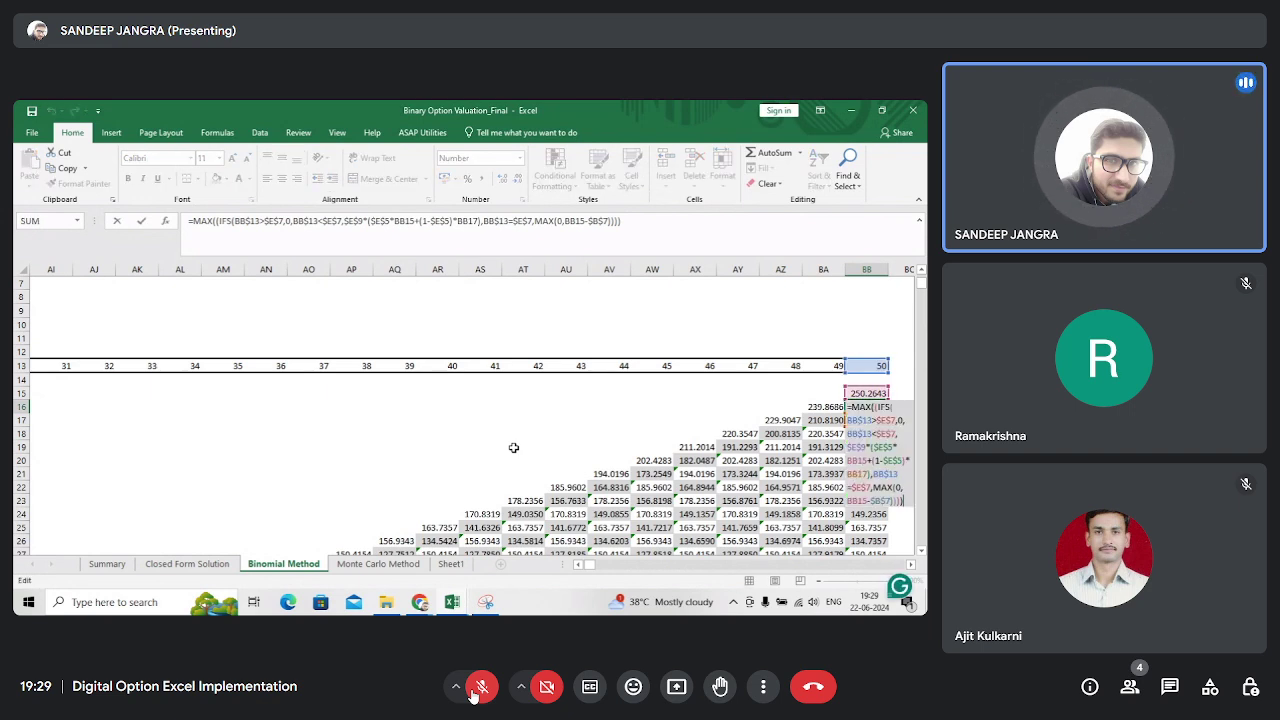
pyautogui.press('Escape')
pyautogui.press('Down')
pyautogui.press('Down')
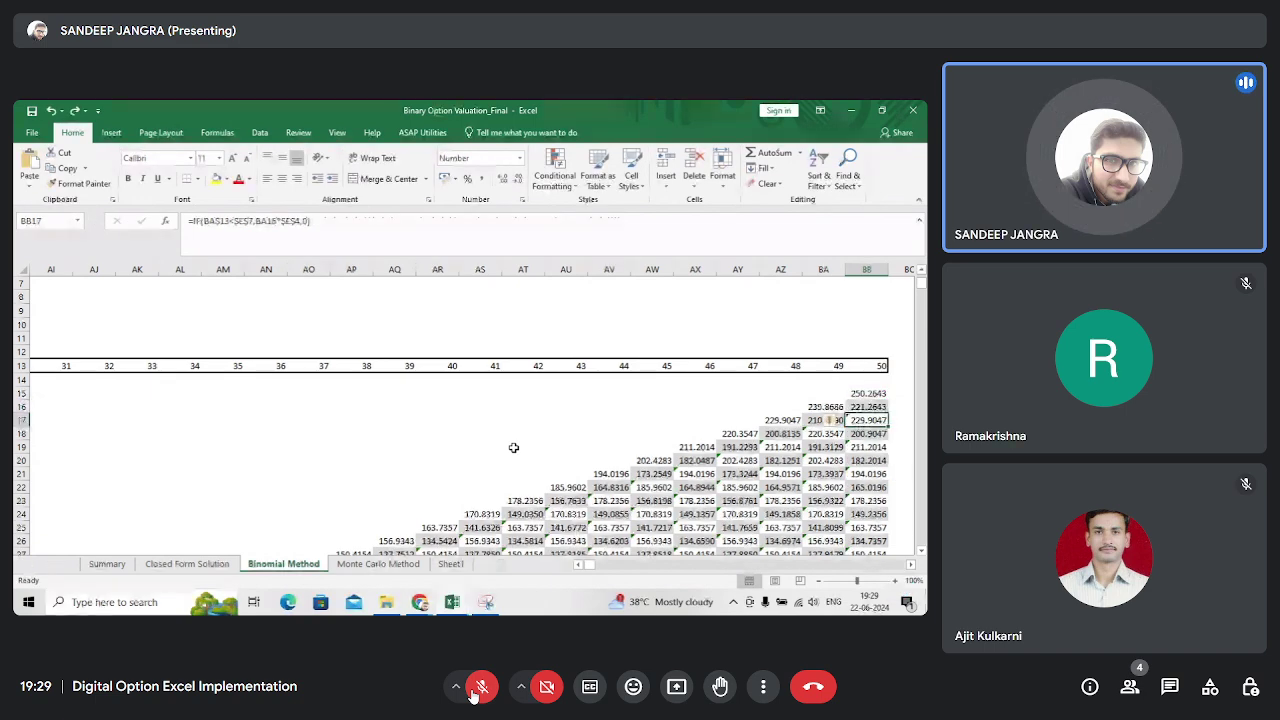
pyautogui.press('Up')
pyautogui.press('Up')
pyautogui.press('Up')
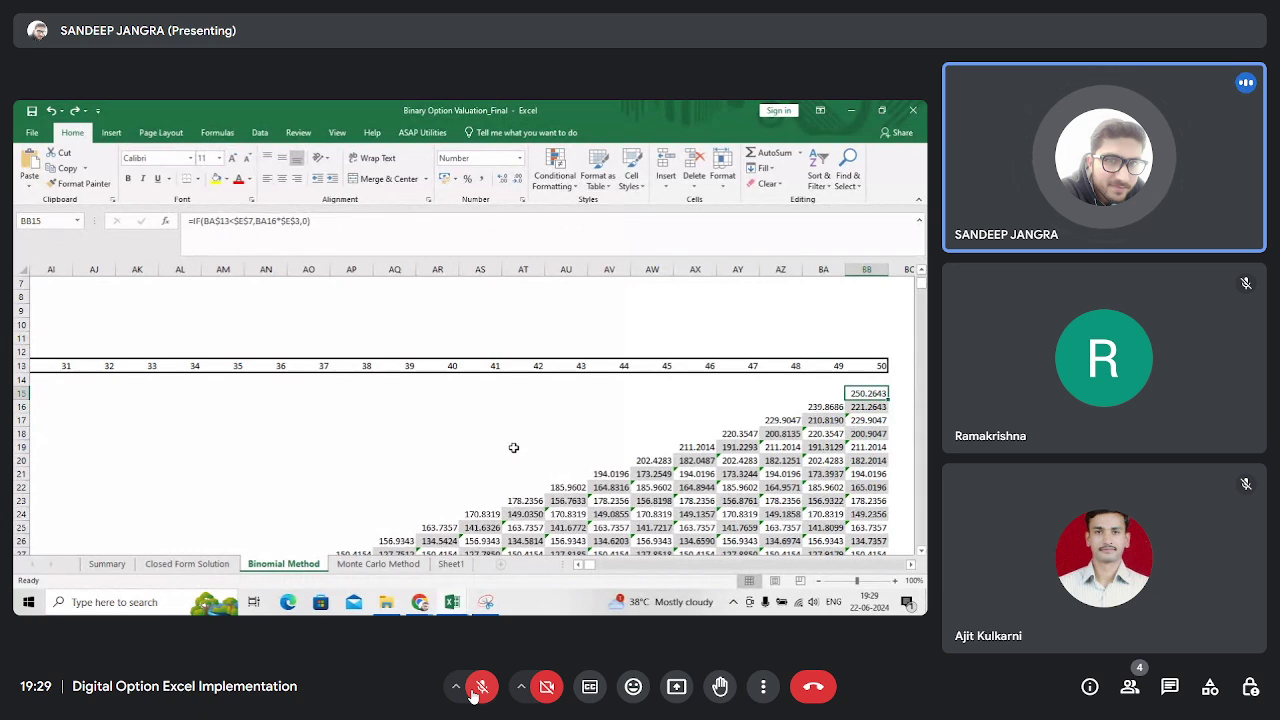
# - Reopen the option value formula in BB16 to examine its final-period payoff condition, and leave it without saving any edit
pyautogui.press('Down')
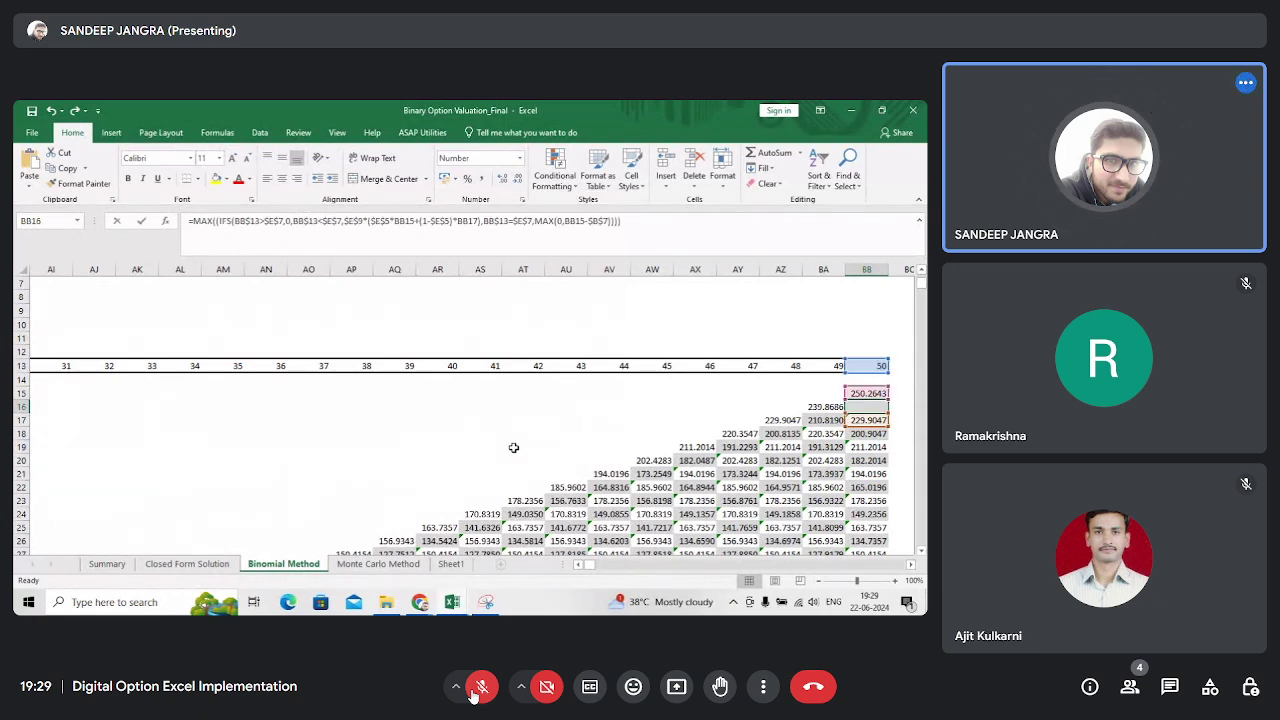
pyautogui.press('F2')
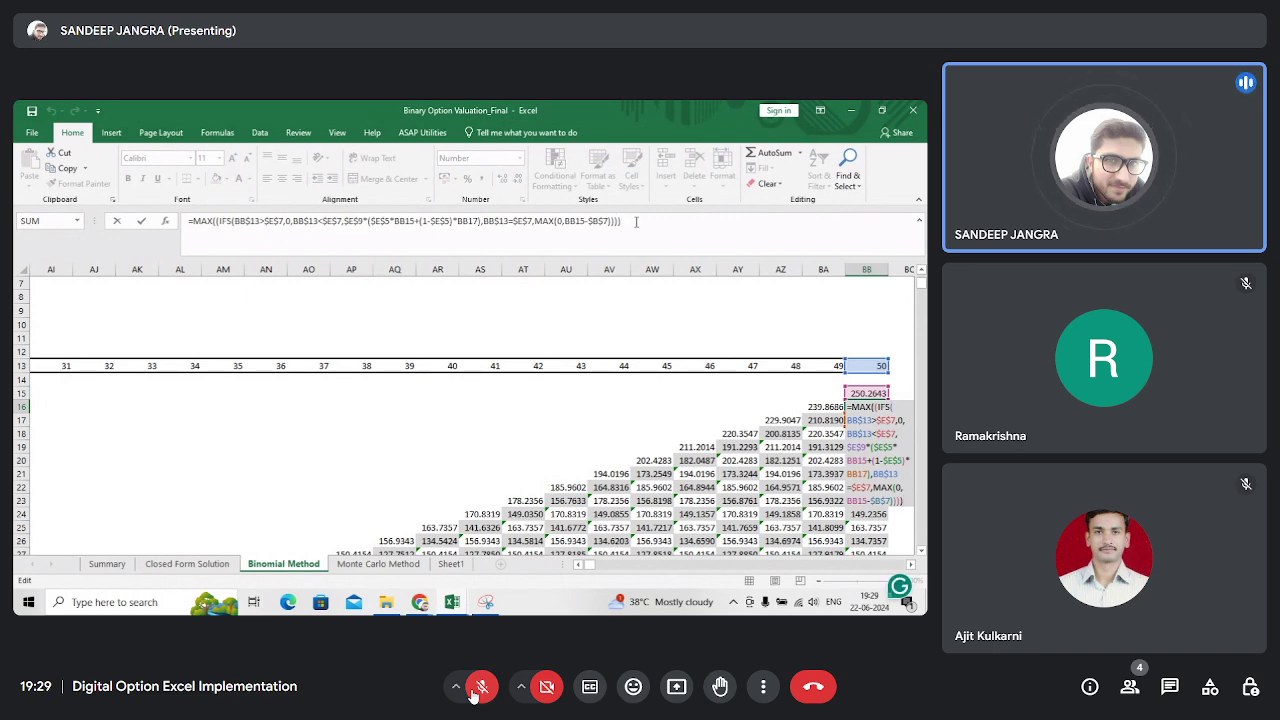
pyautogui.write(')')
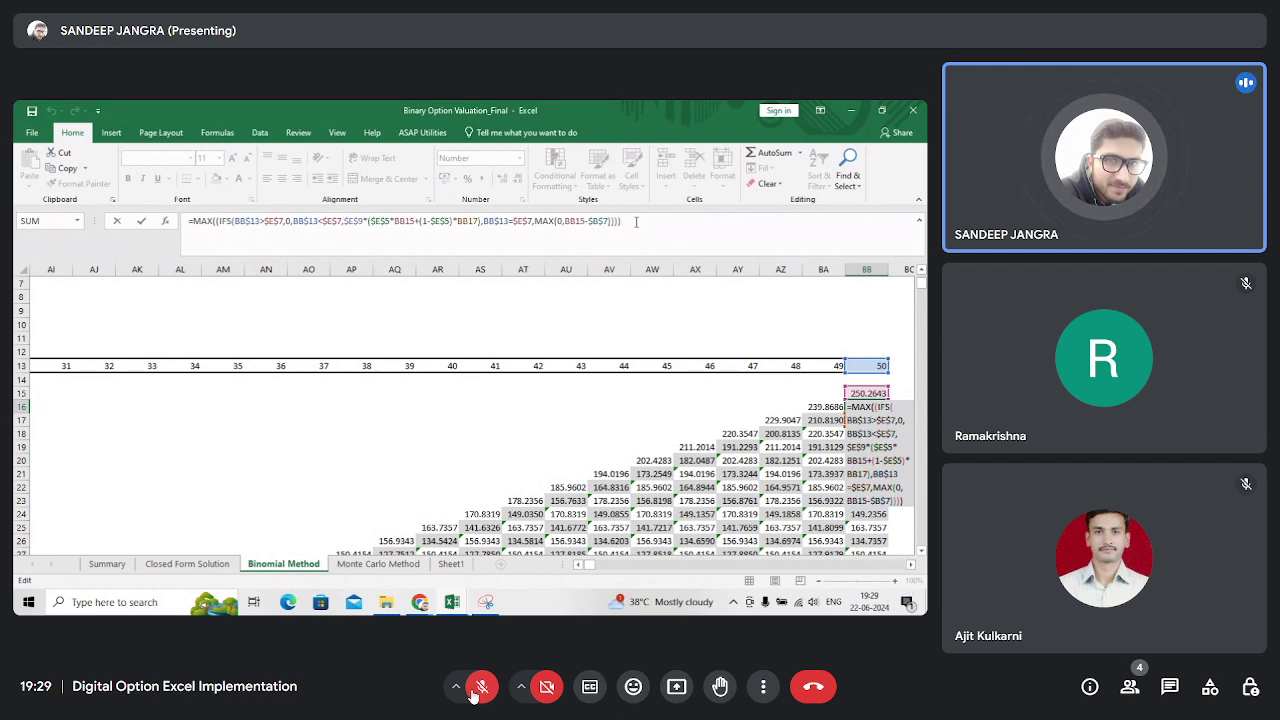
pyautogui.press('Escape')
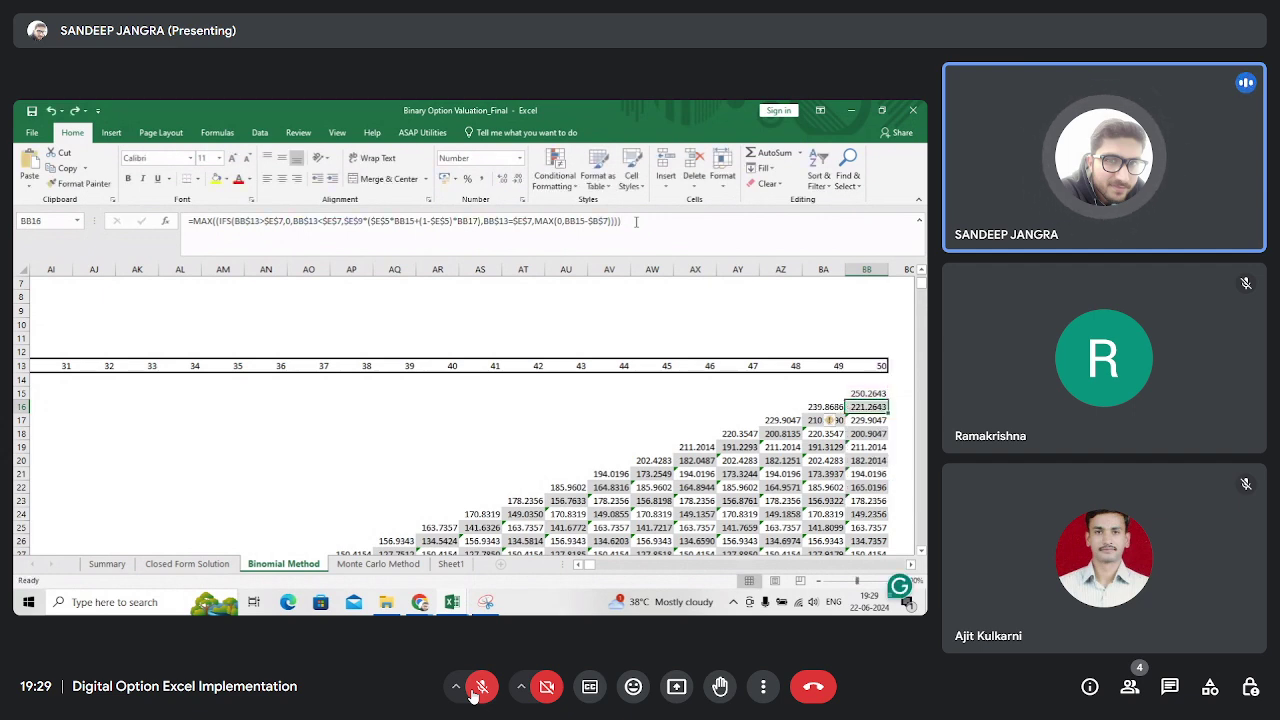
# - Enter the payoff check formula =BB15-29 in BC15, beside the top node of the tree
pyautogui.press('Up')
pyautogui.press('Right')
pyautogui.press('Right')
pyautogui.press('Left')
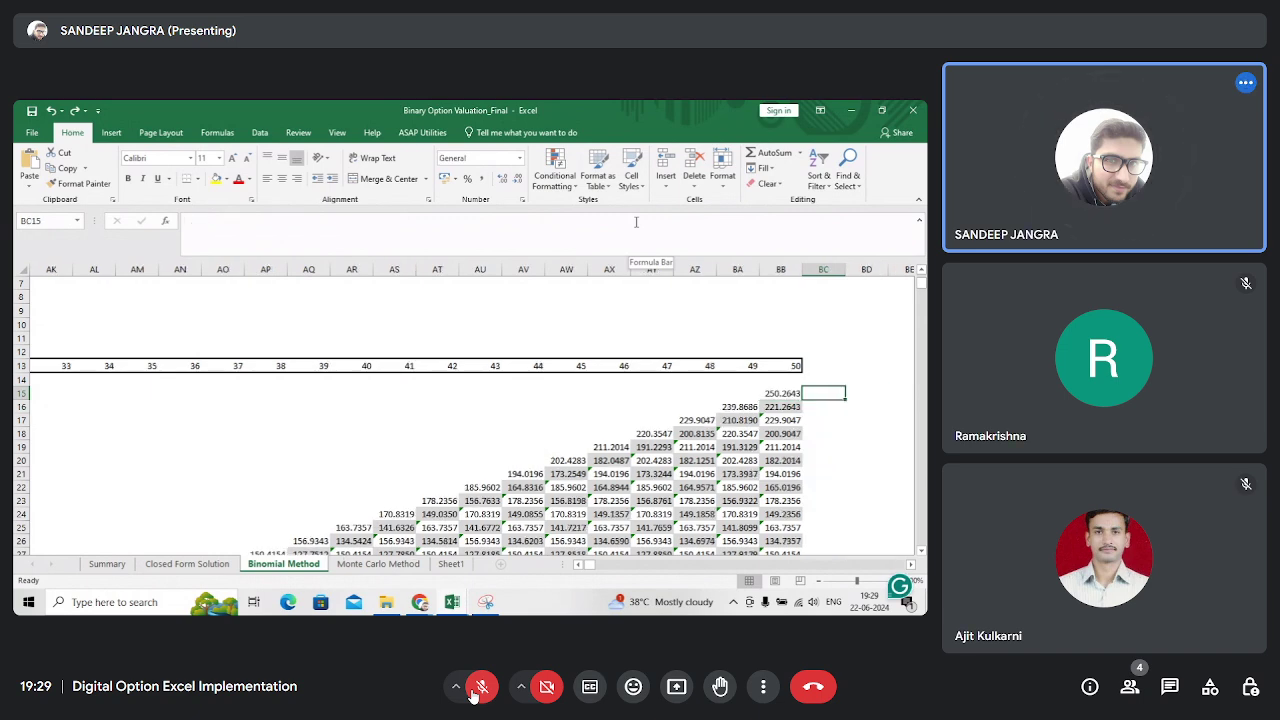
pyautogui.write('=')
pyautogui.press('Left')
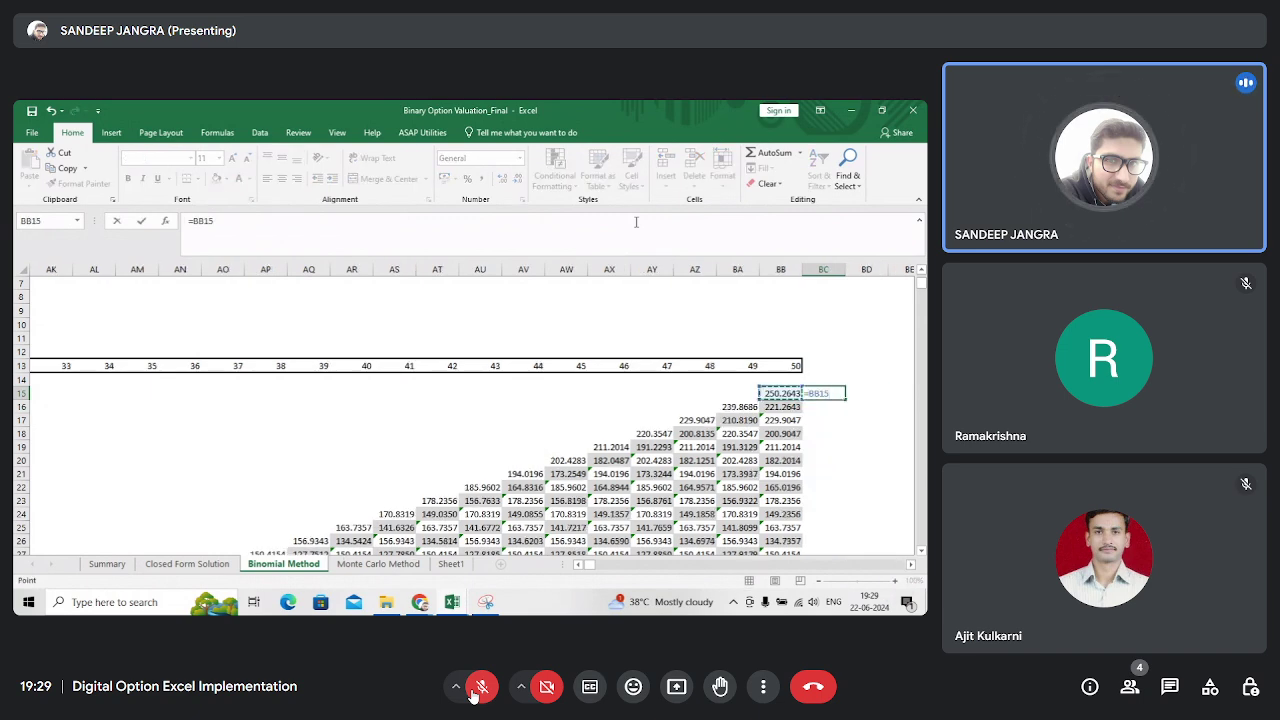
pyautogui.write('-29')
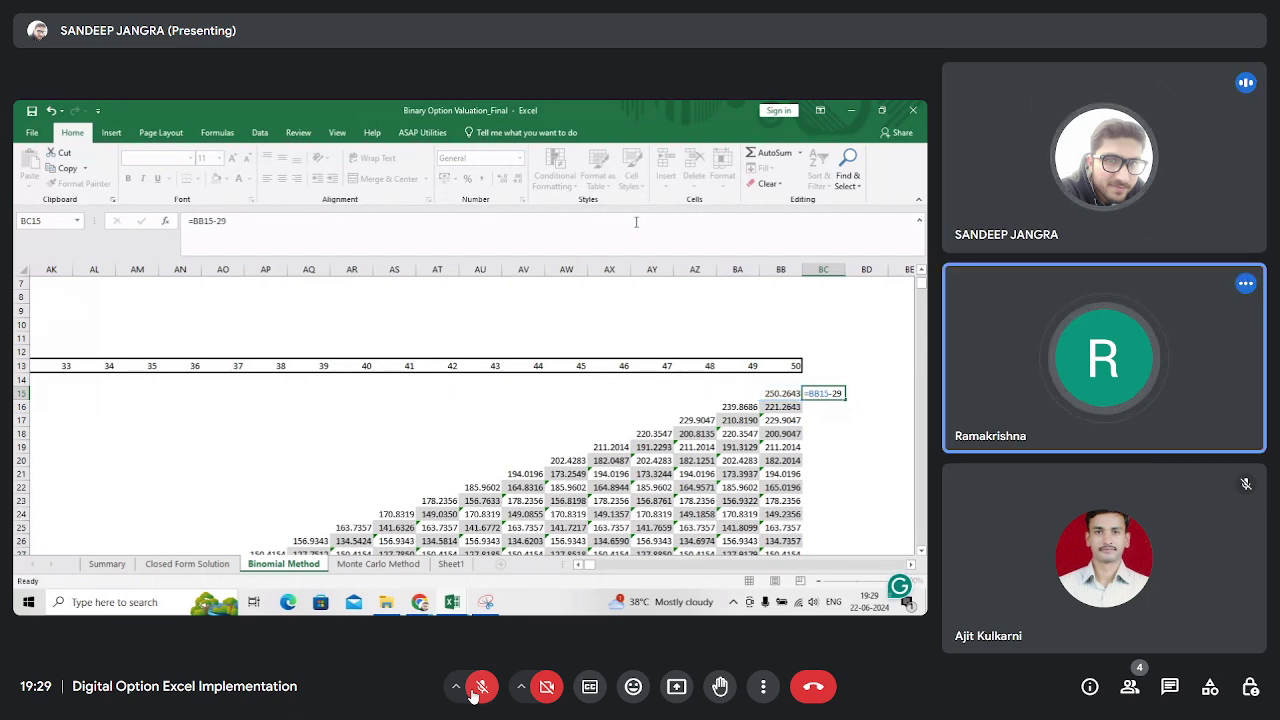
pyautogui.press('Return')
# - Compare the payoff check in BC15 with the option value formula in BB16 and the stock price in BB15
pyautogui.press('Left')
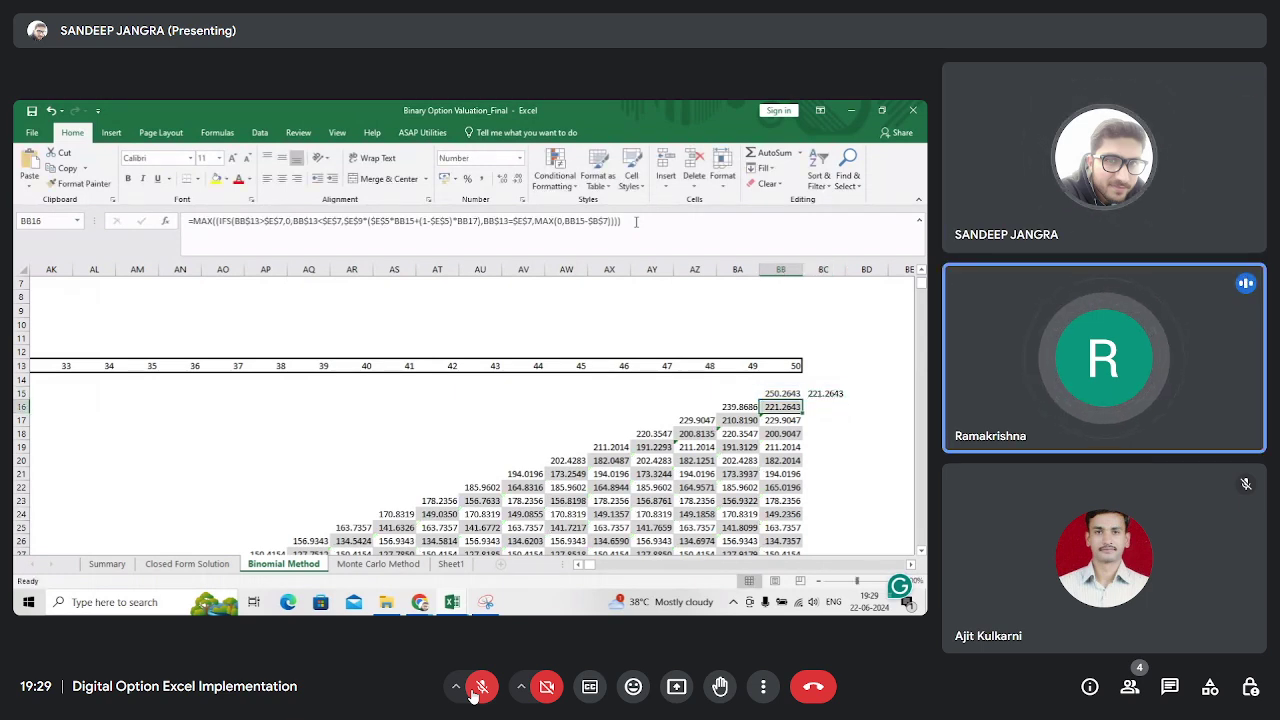
pyautogui.press('Right')
pyautogui.press('Up')
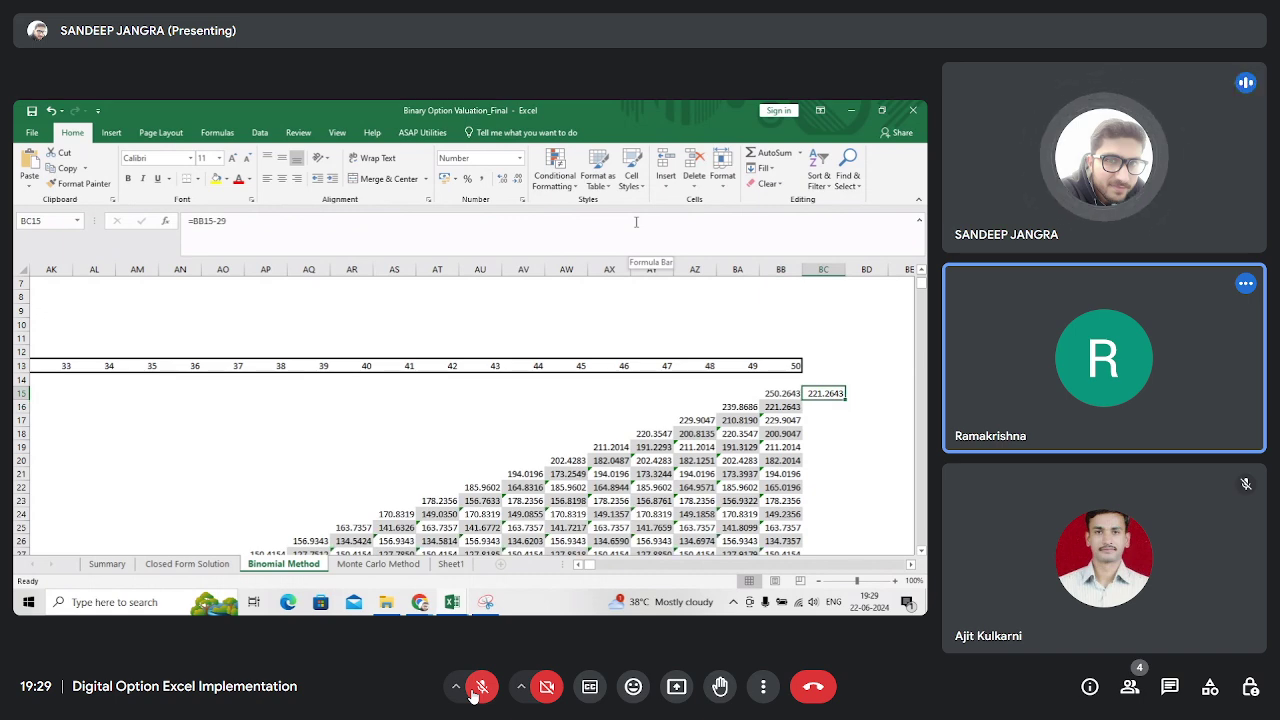
pyautogui.press('Left')
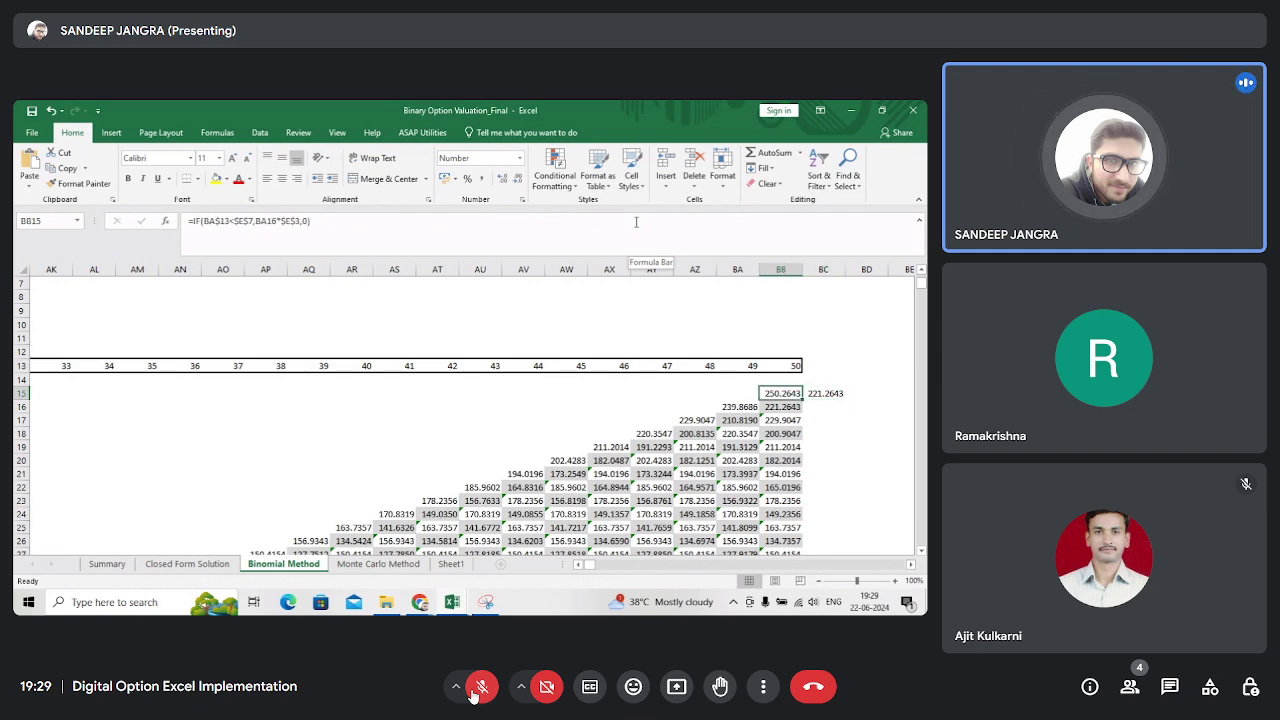
pyautogui.press('Down')
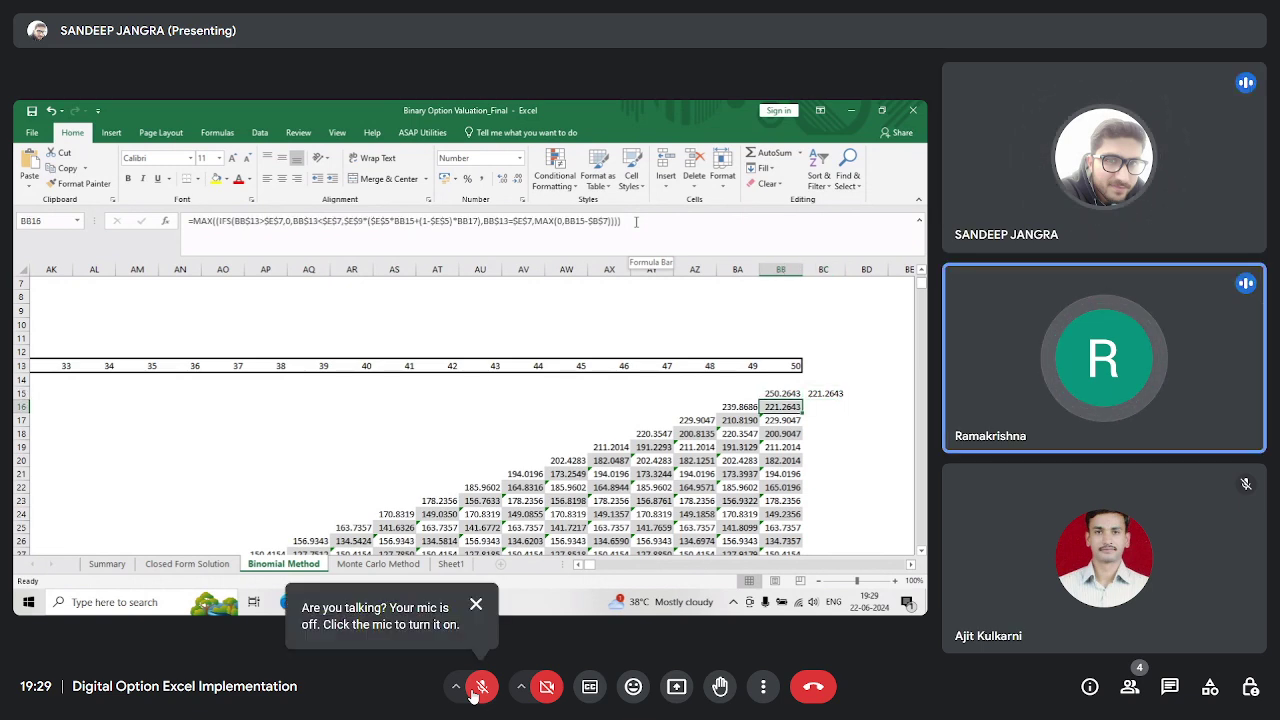
# - Unmute the meeting microphone and recheck the option value in BB16 against the stock price in BB15
pyautogui.click(475, 692)
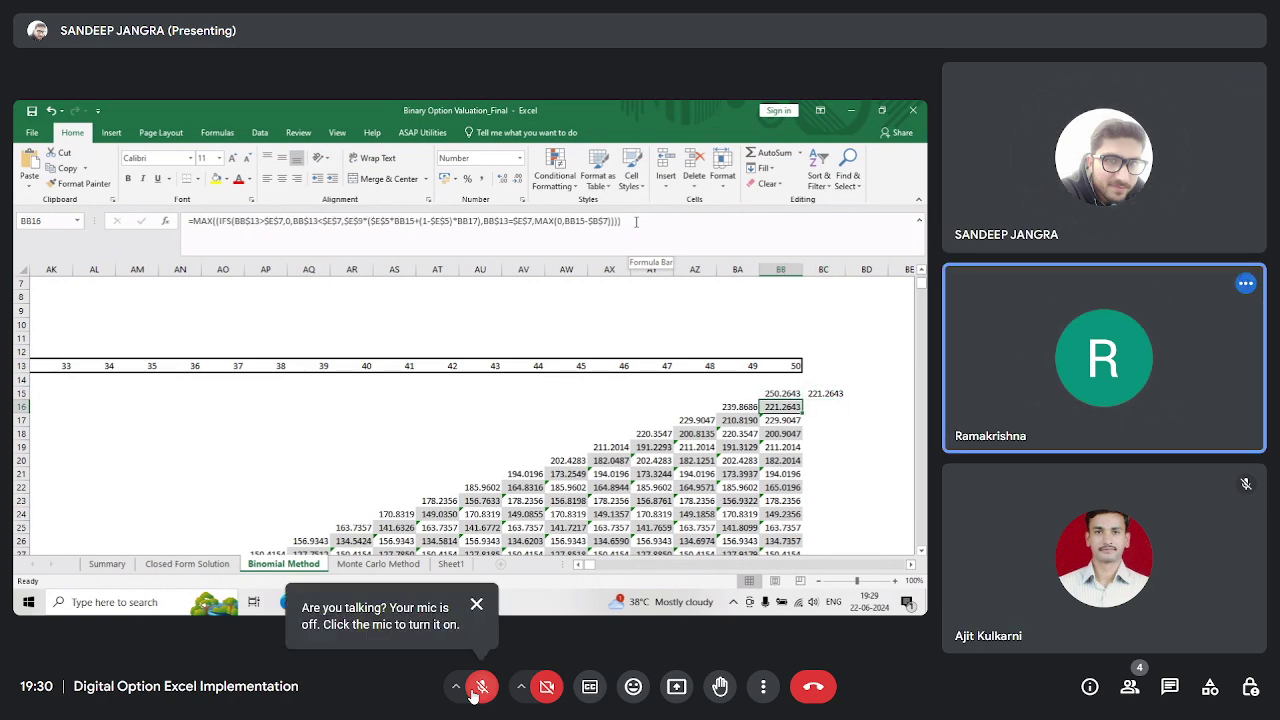
pyautogui.press('Right')
pyautogui.press('Left')
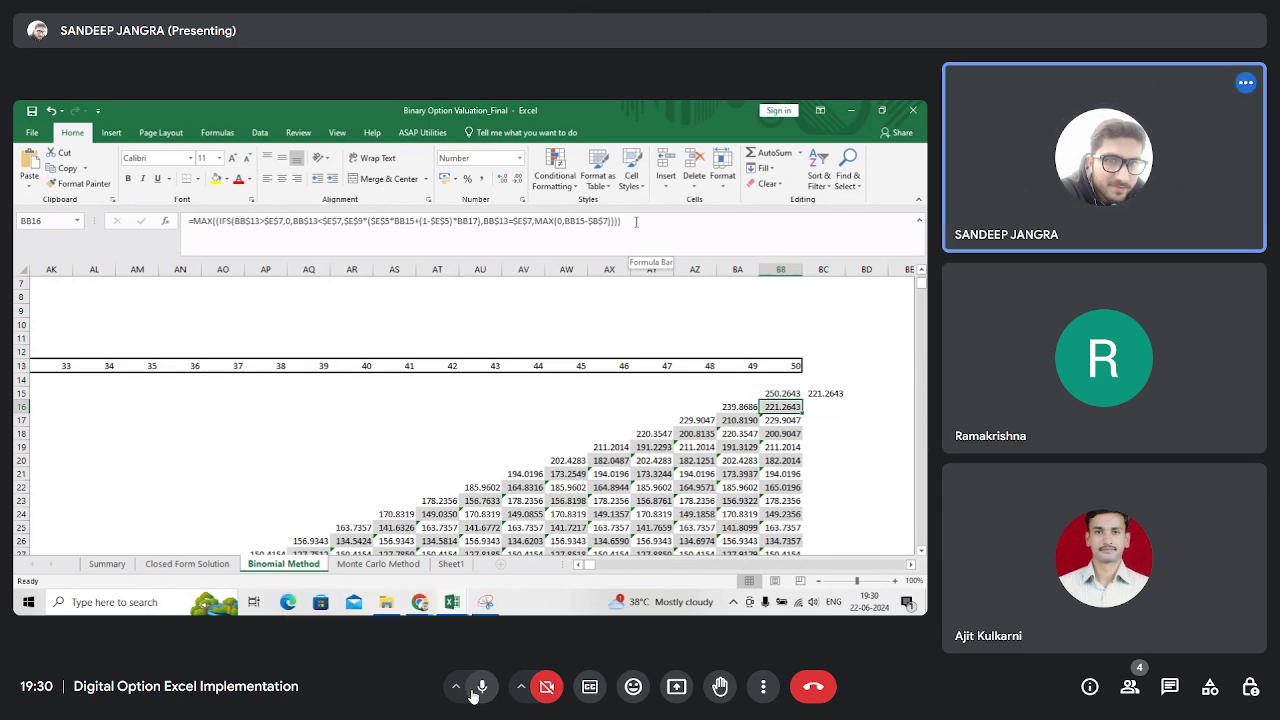
pyautogui.press('Up')
pyautogui.press('Down')
pyautogui.press('Up')
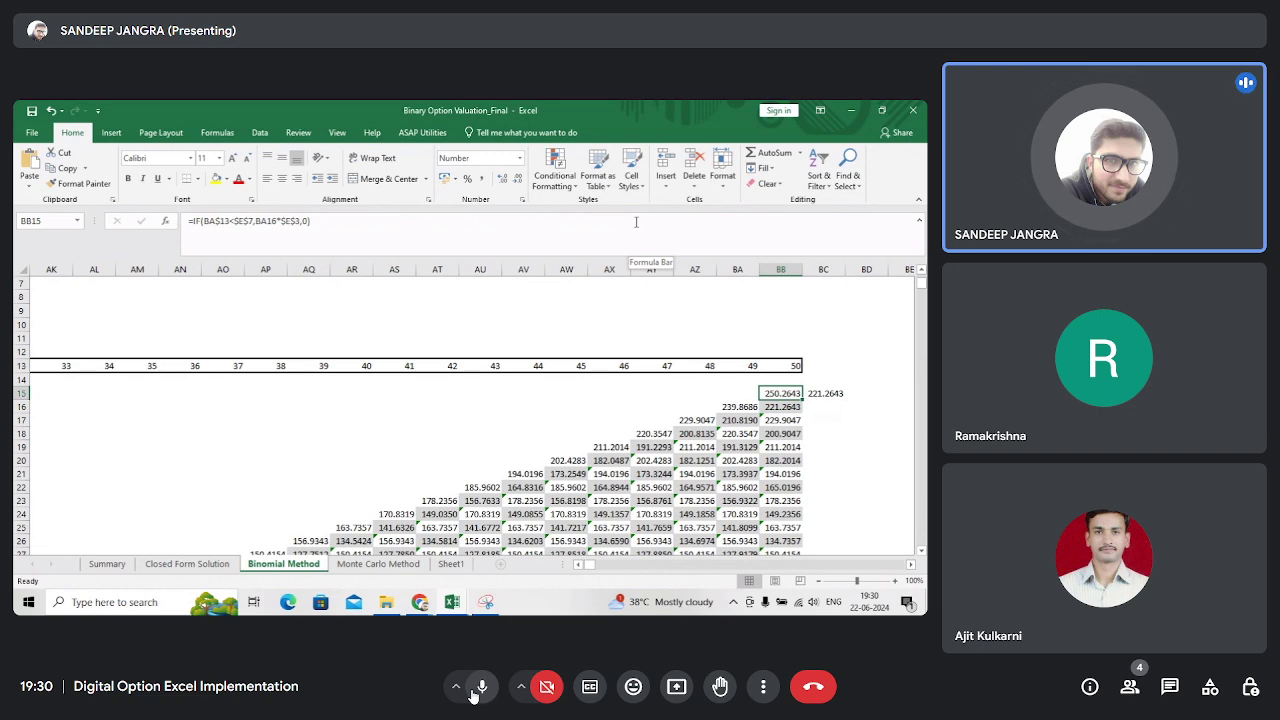
pyautogui.press('Down')
pyautogui.press('Up')
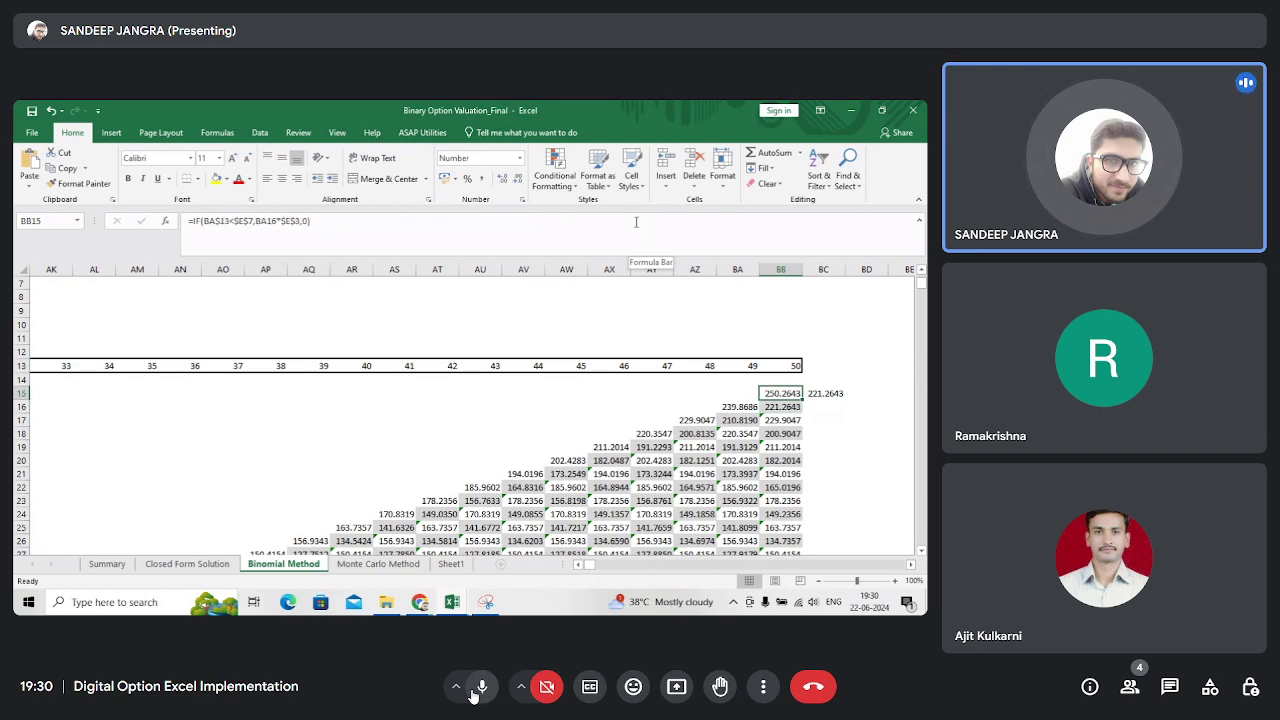
# - Go up to the last period header in BB13 and mute the meeting microphone
pyautogui.press('Up')
pyautogui.press('Up')
pyautogui.click(481, 687)
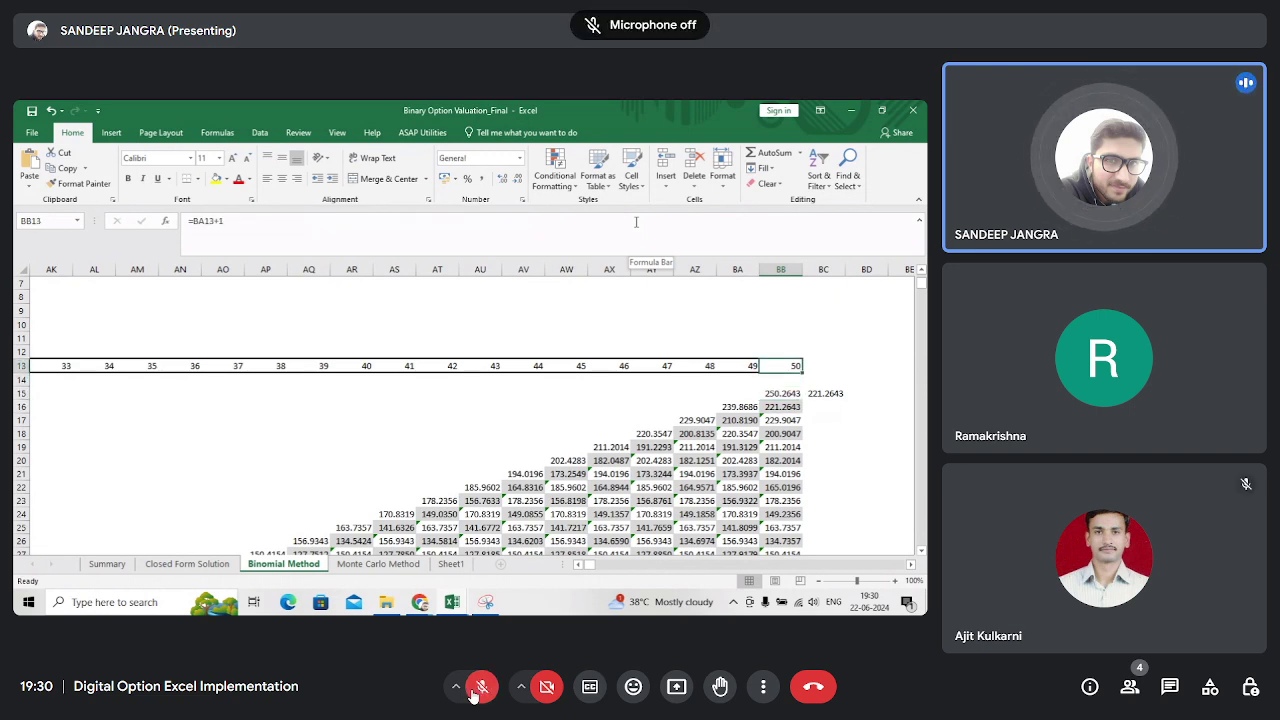
# - Check nodes BB16 and BB17, and inspect the cell references in the discounted expected value formula in BC17
pyautogui.press('Down')
pyautogui.press('Down')
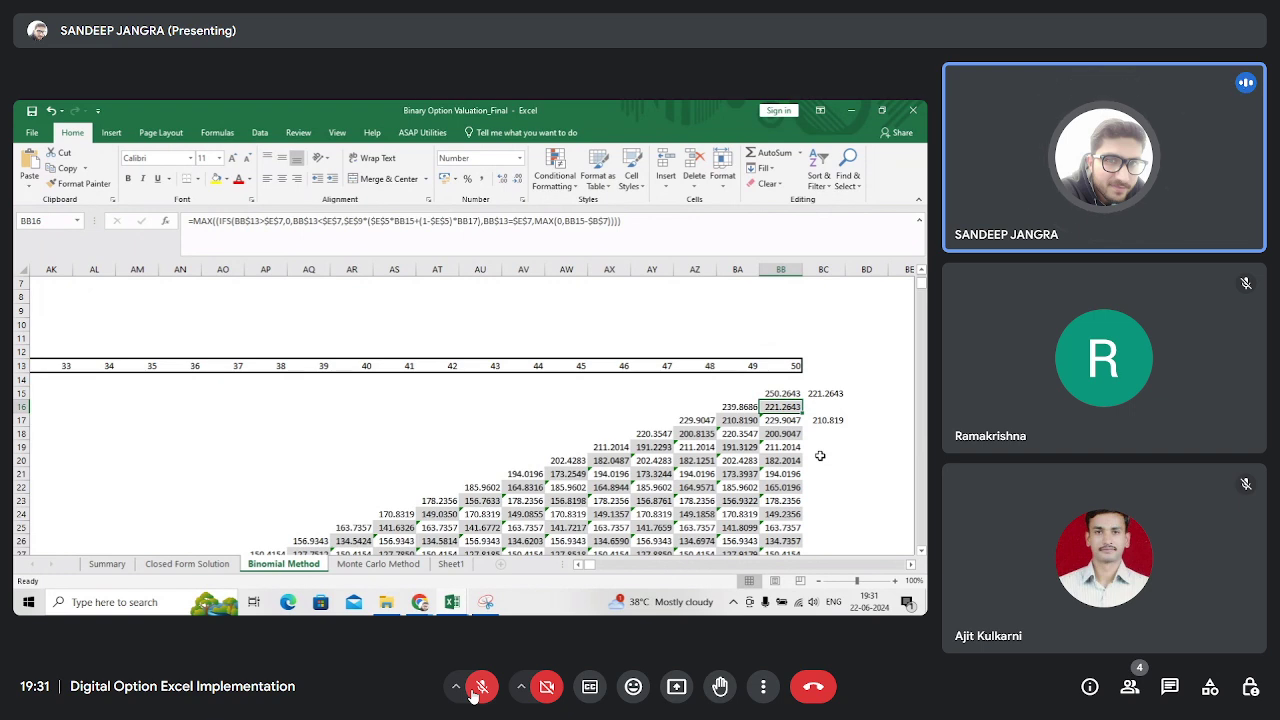
pyautogui.press('Down')
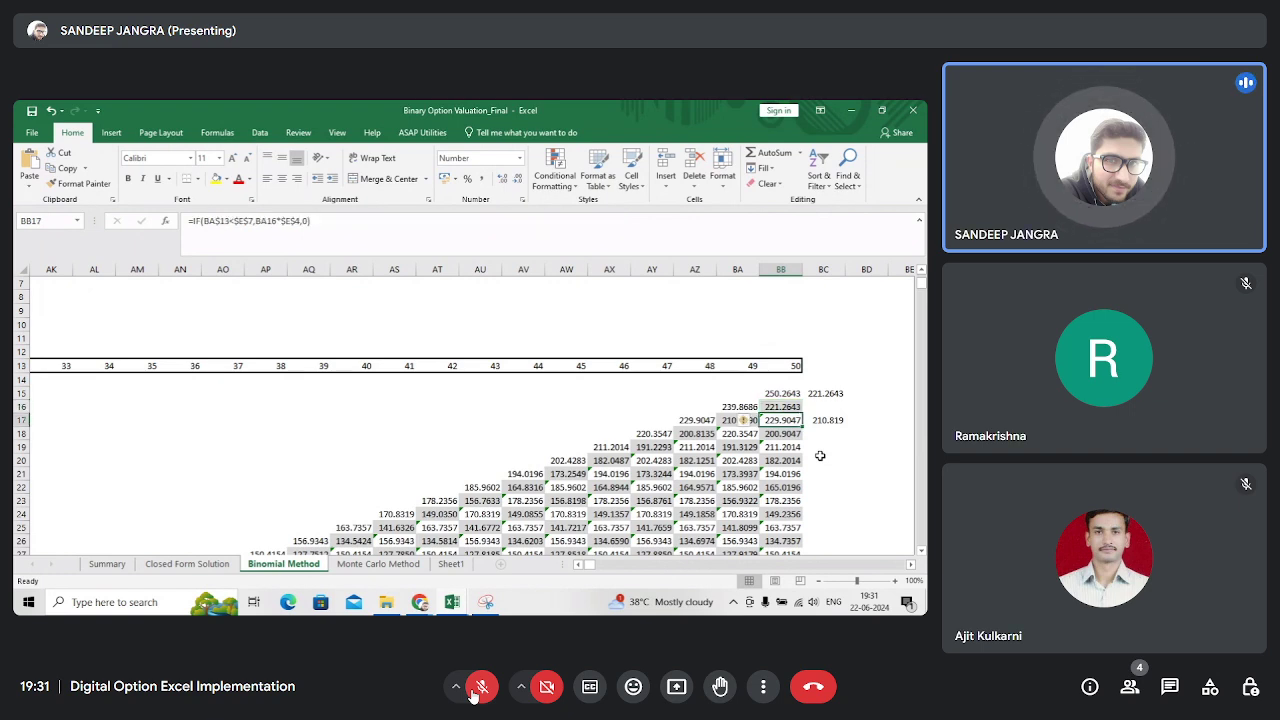
pyautogui.press('Up')
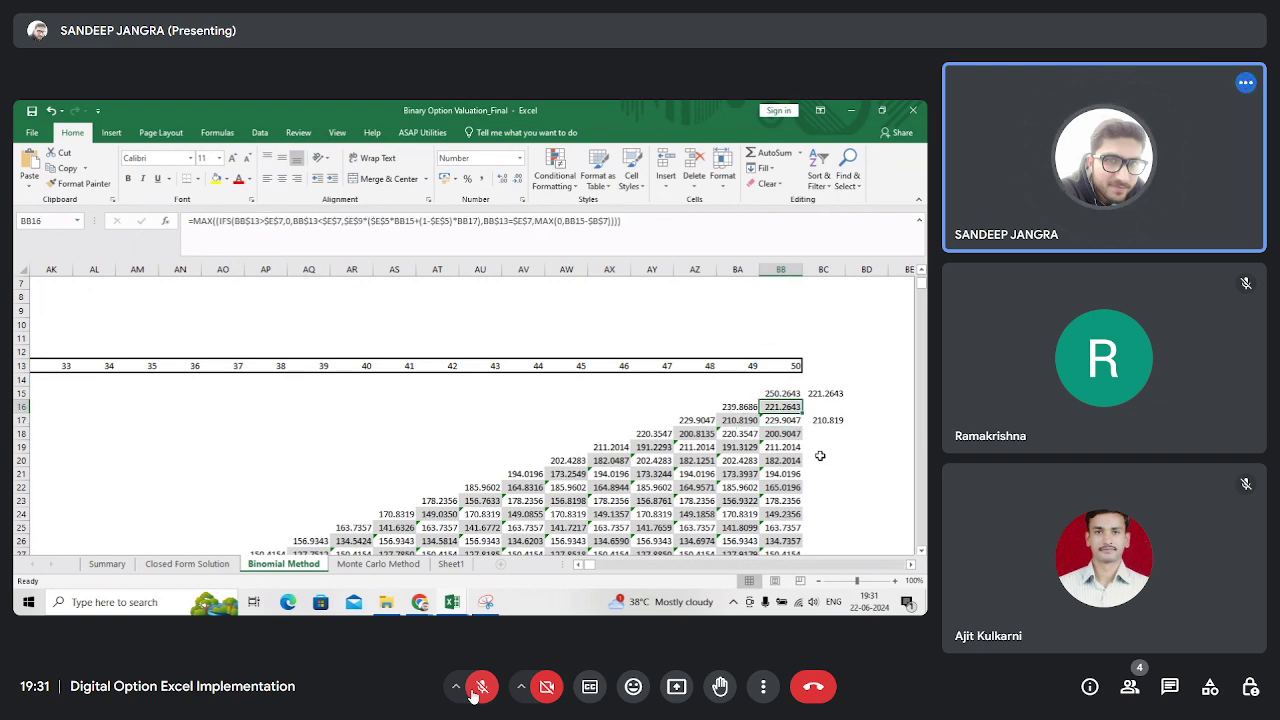
pyautogui.press('Right')
pyautogui.press('Down')
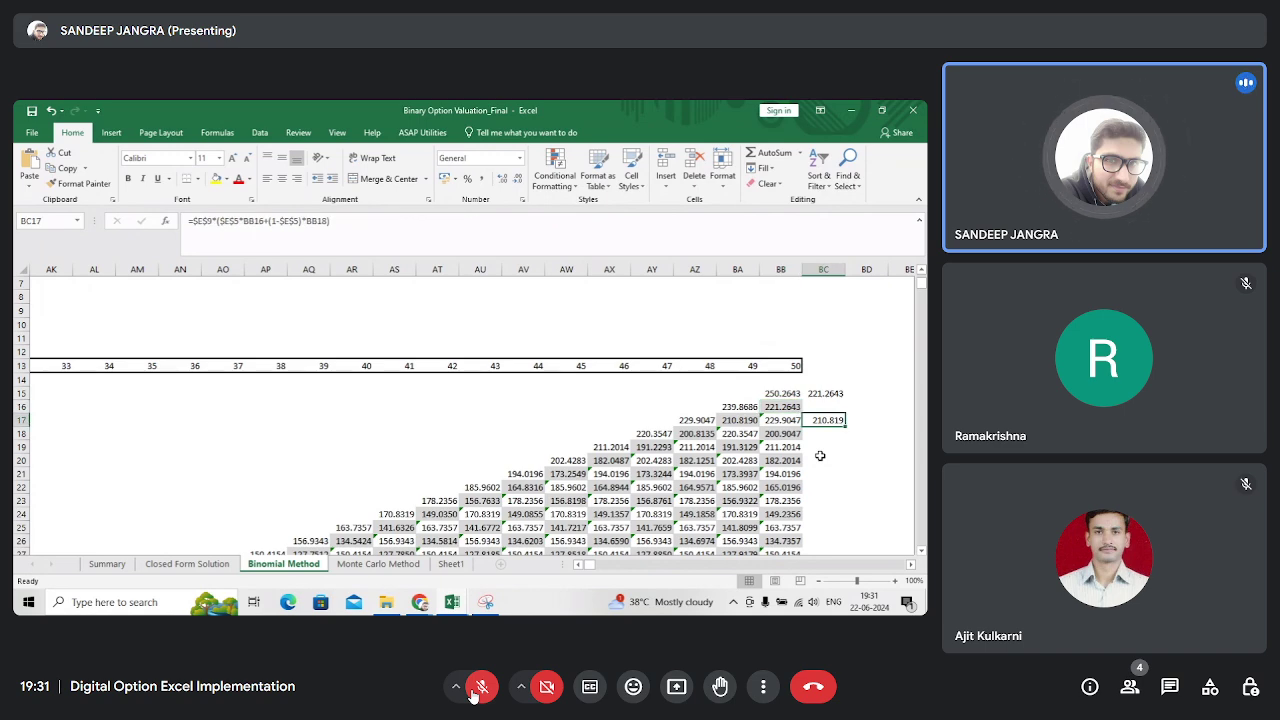
pyautogui.press('F2')
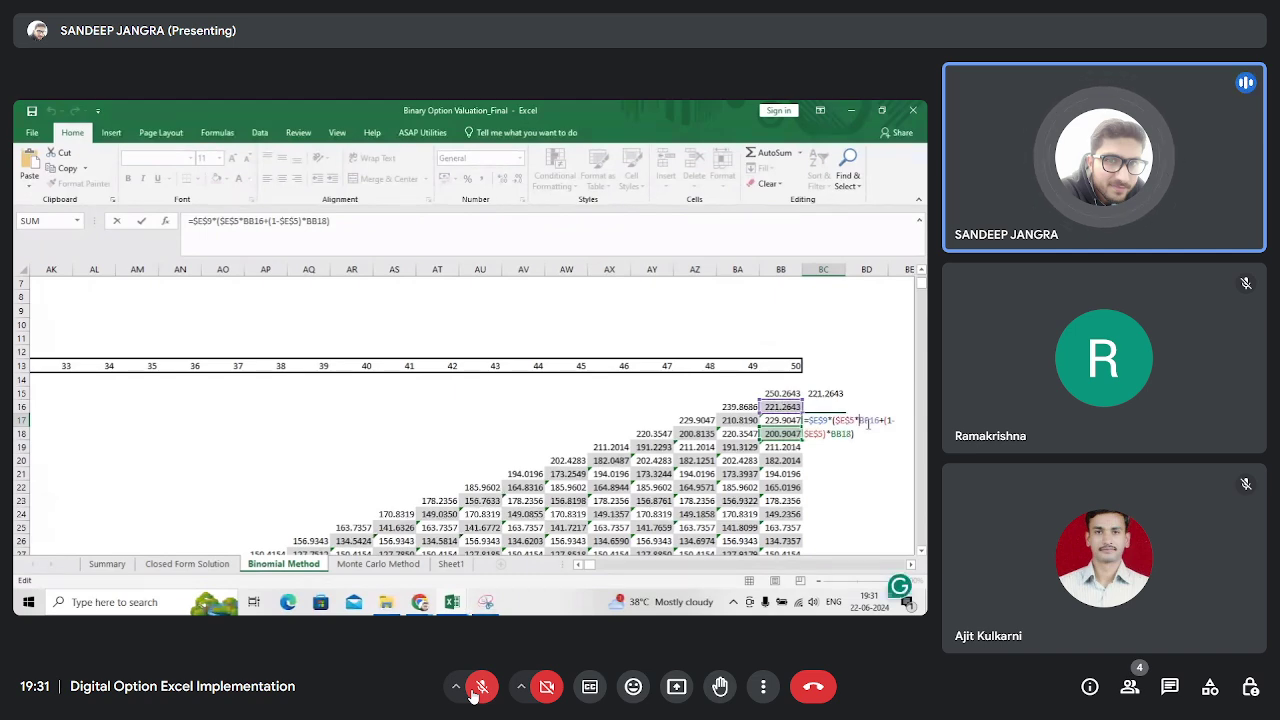
pyautogui.press('Escape')
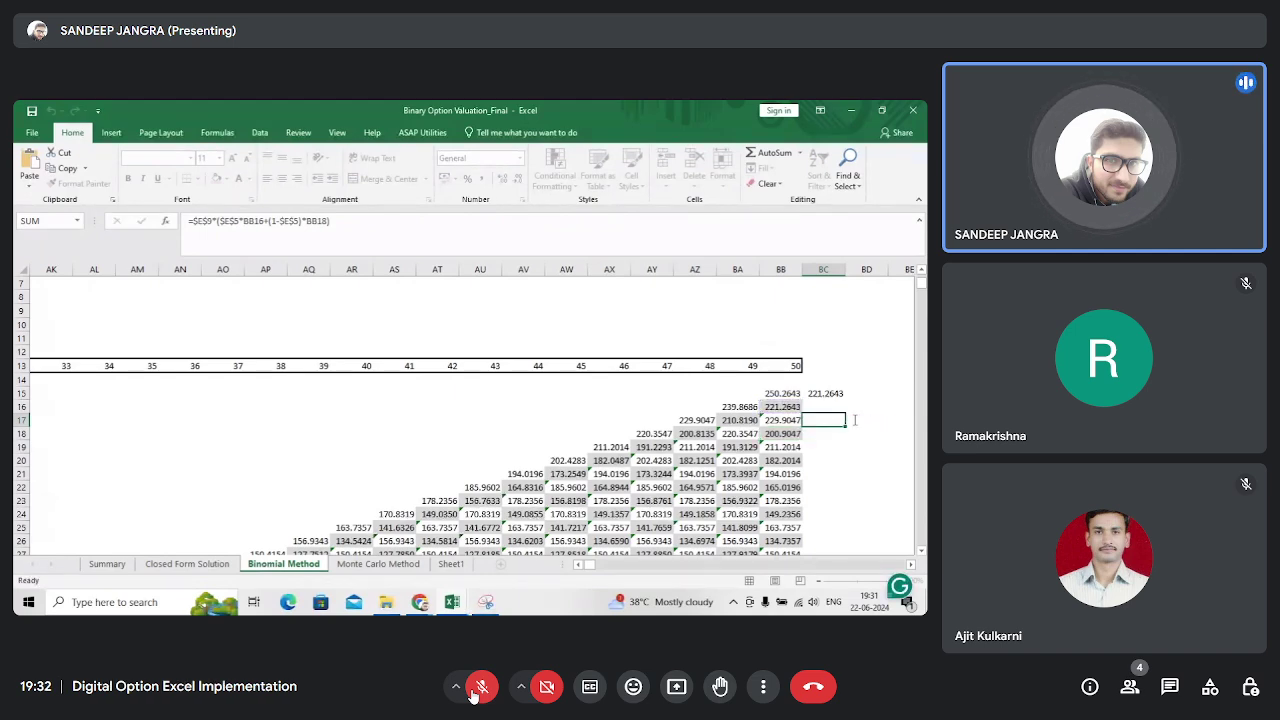
# - Return to the Binomial Option Parameter table at the start of the sheet and examine the Prob Up move formula in E5
pyautogui.hotkey('ctrl', 'Left')
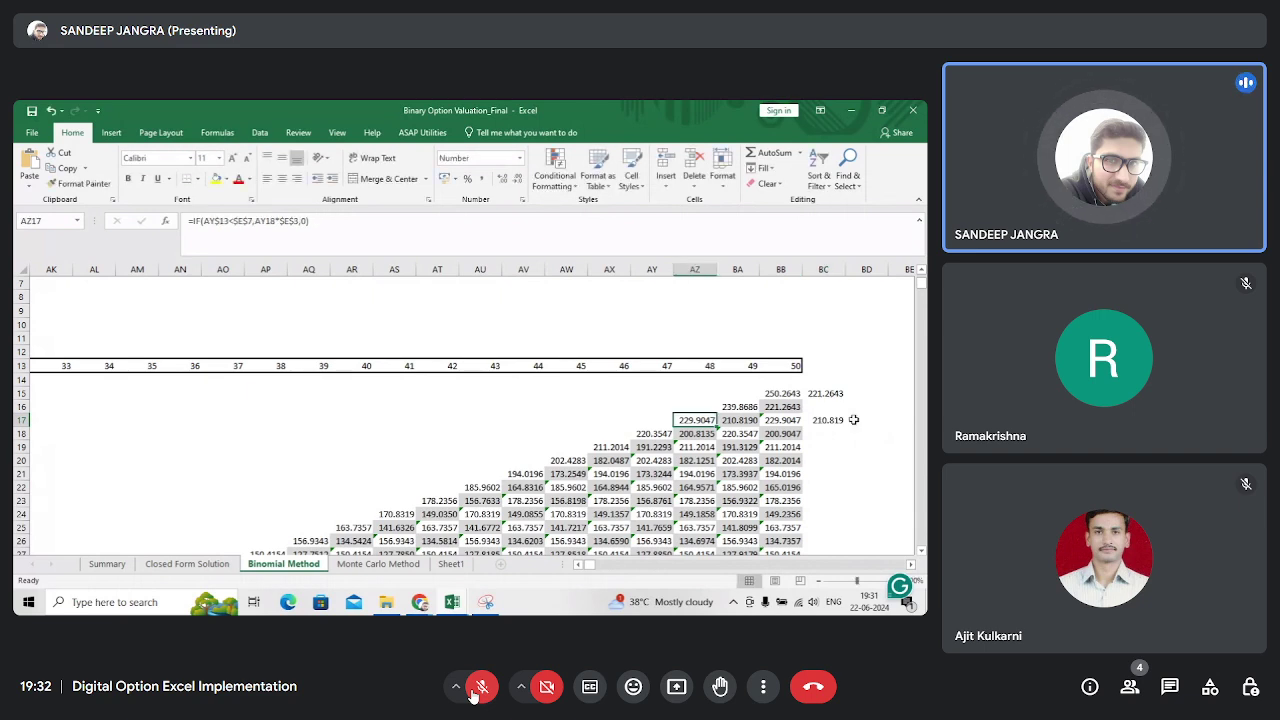
pyautogui.hotkey('ctrl', 'Left')
pyautogui.hotkey('ctrl', 'Up')
pyautogui.press('Up')
pyautogui.press('Up')
pyautogui.hotkey('ctrl', 'Up')
pyautogui.hotkey('ctrl', 'Right')
pyautogui.hotkey('ctrl', 'Down')
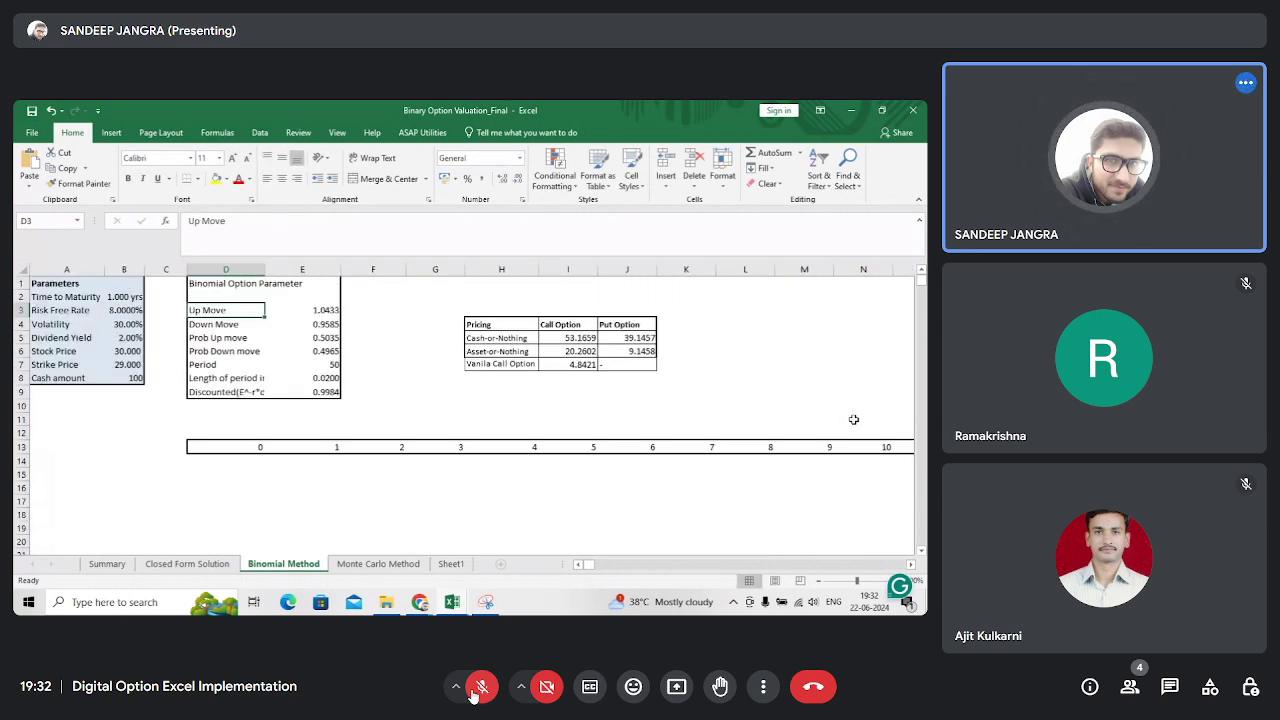
pyautogui.press('Right')
pyautogui.press('Down')
pyautogui.press('Down')
pyautogui.press('F2')
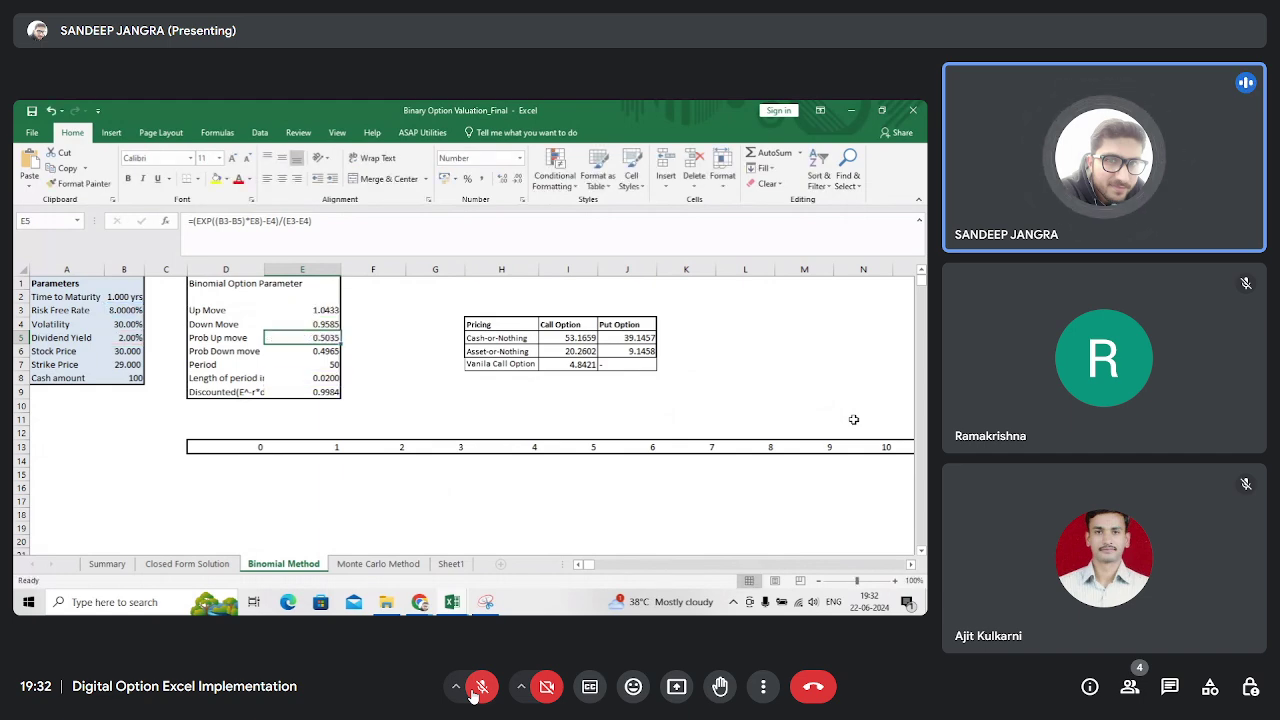
# - Review the Prob Down move formula in E6 and continue down to the discount factor formula in E9
pyautogui.press('Down')
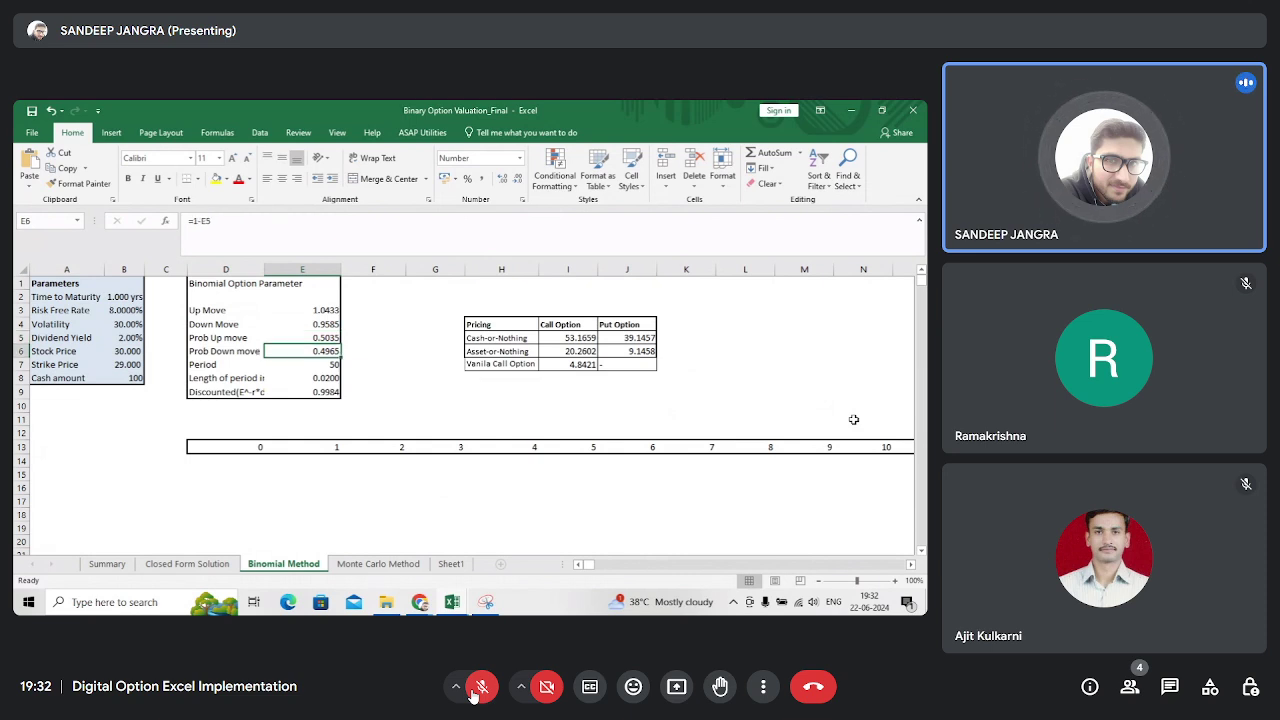
pyautogui.press('Down')
pyautogui.press('Down')
pyautogui.press('Down')
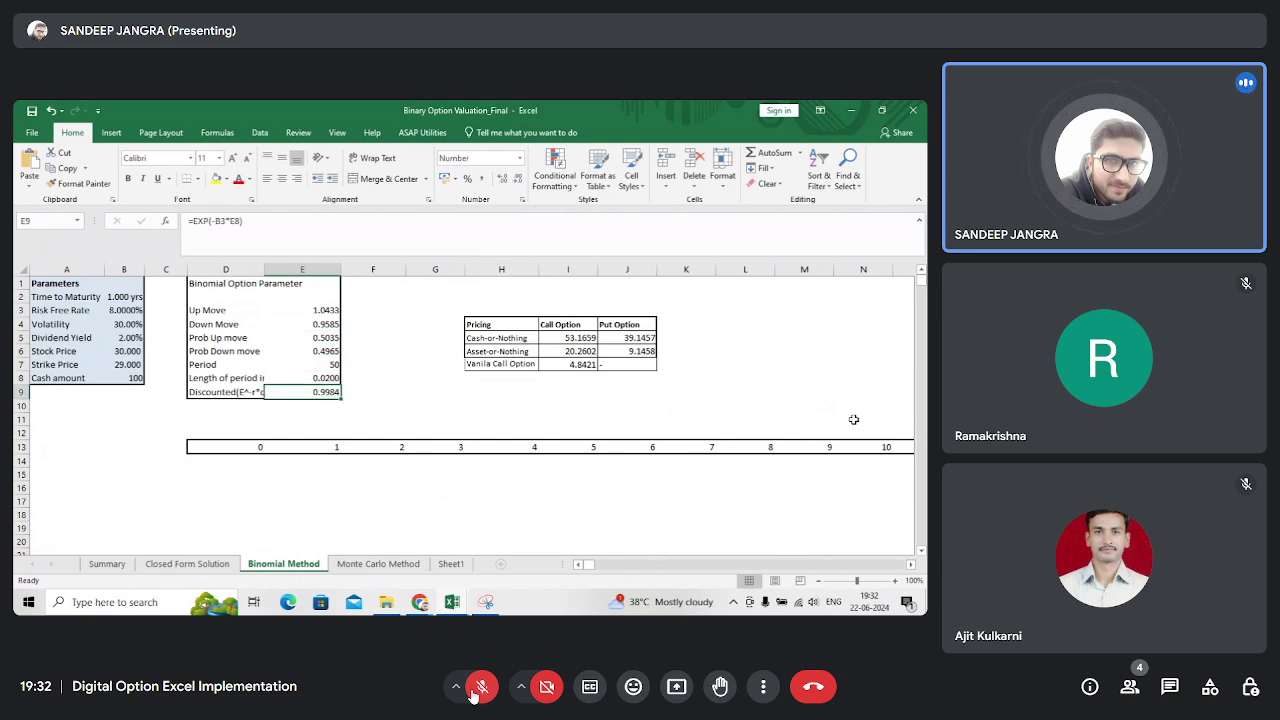
# - Follow the period timeline in row 13 to its end and reopen the discounted expected value formula in BC17
pyautogui.press('Down')
pyautogui.press('Down')
pyautogui.press('Down')
pyautogui.press('Down')
pyautogui.hotkey('ctrl', 'Right')
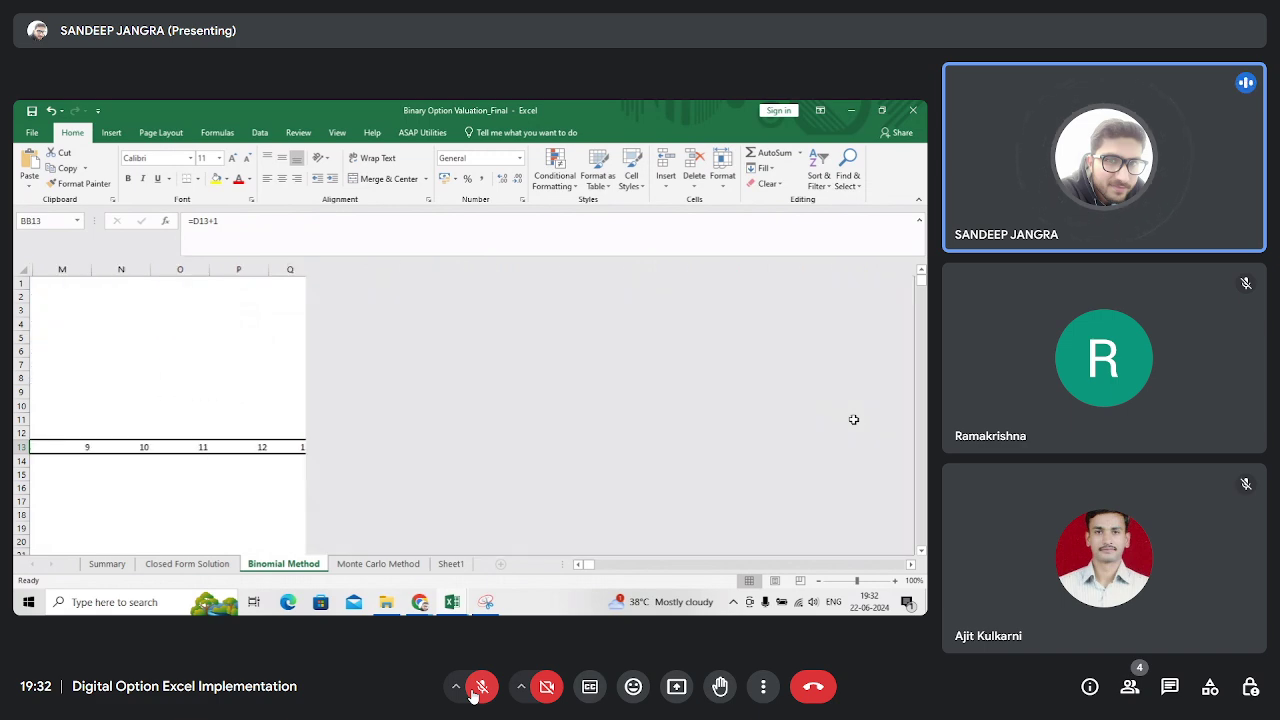
pyautogui.press('Down')
pyautogui.press('Down')
pyautogui.press('Down')
pyautogui.press('Right')
pyautogui.press('Down')
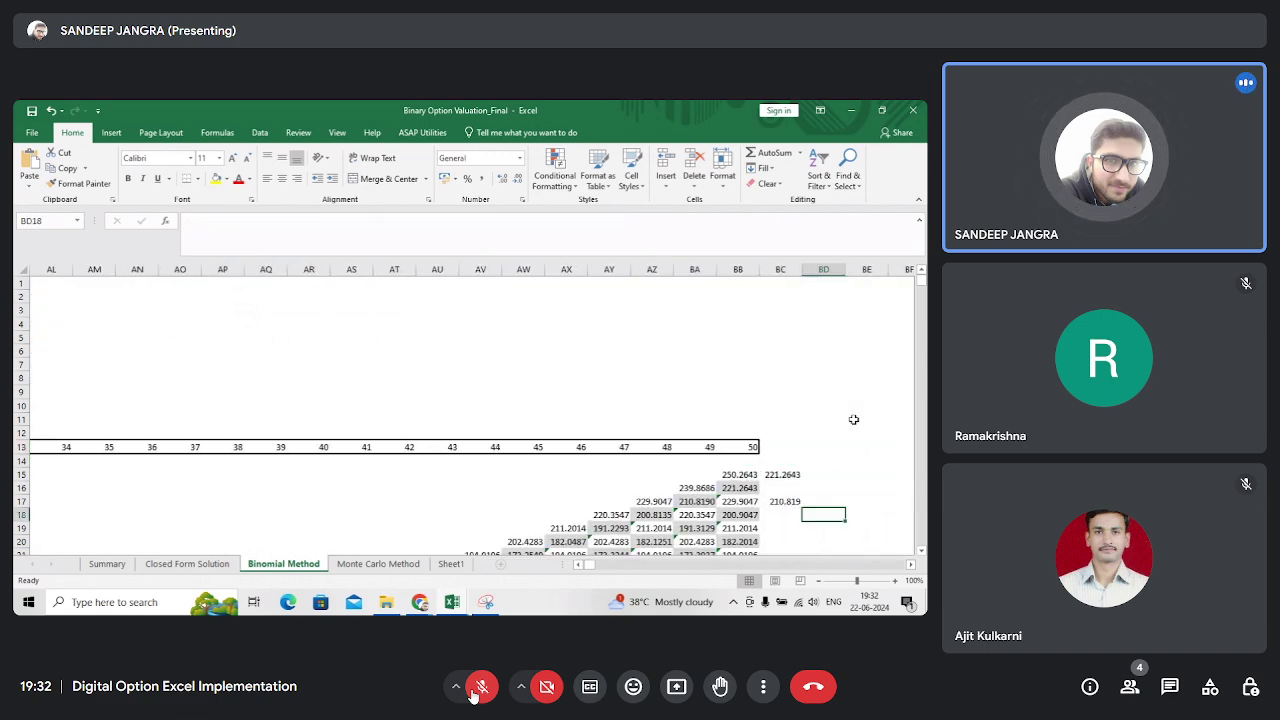
pyautogui.press('Left')
pyautogui.press('F2')
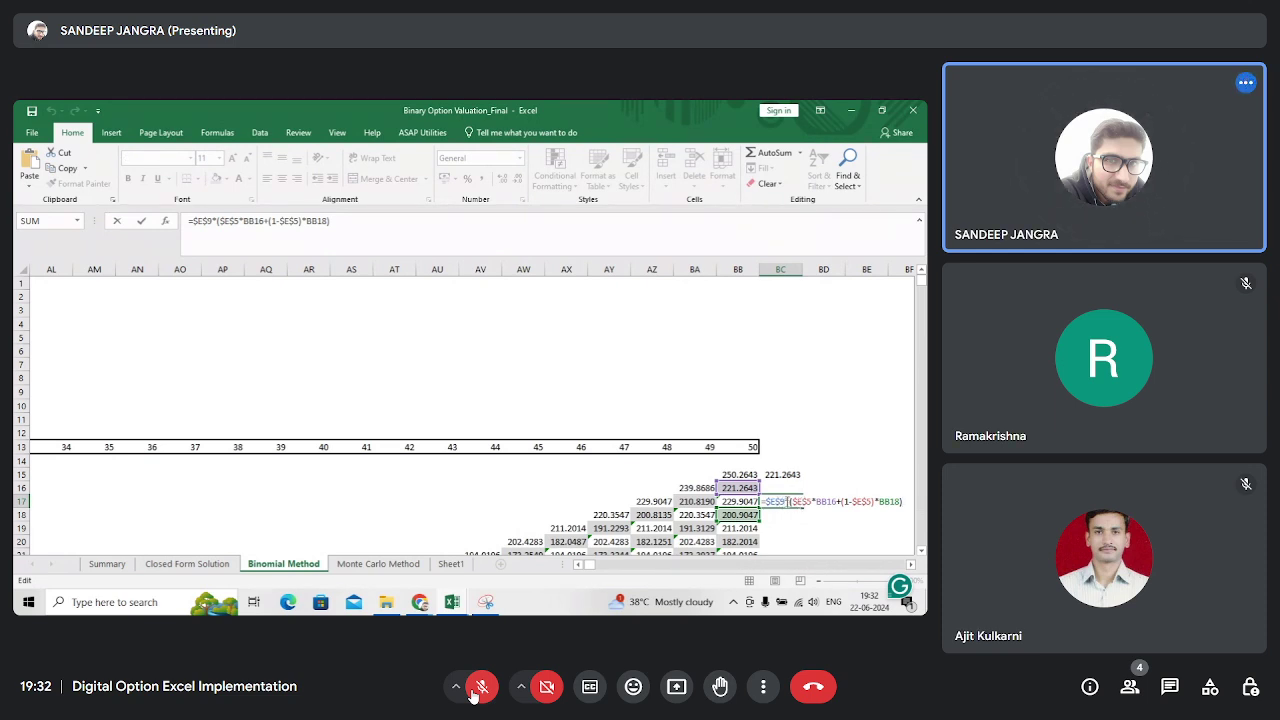
# - Close the BC17 formula unchanged and return to the parameter table to examine the discount factor formula in E9
pyautogui.hotkey('ctrl', 'Return')
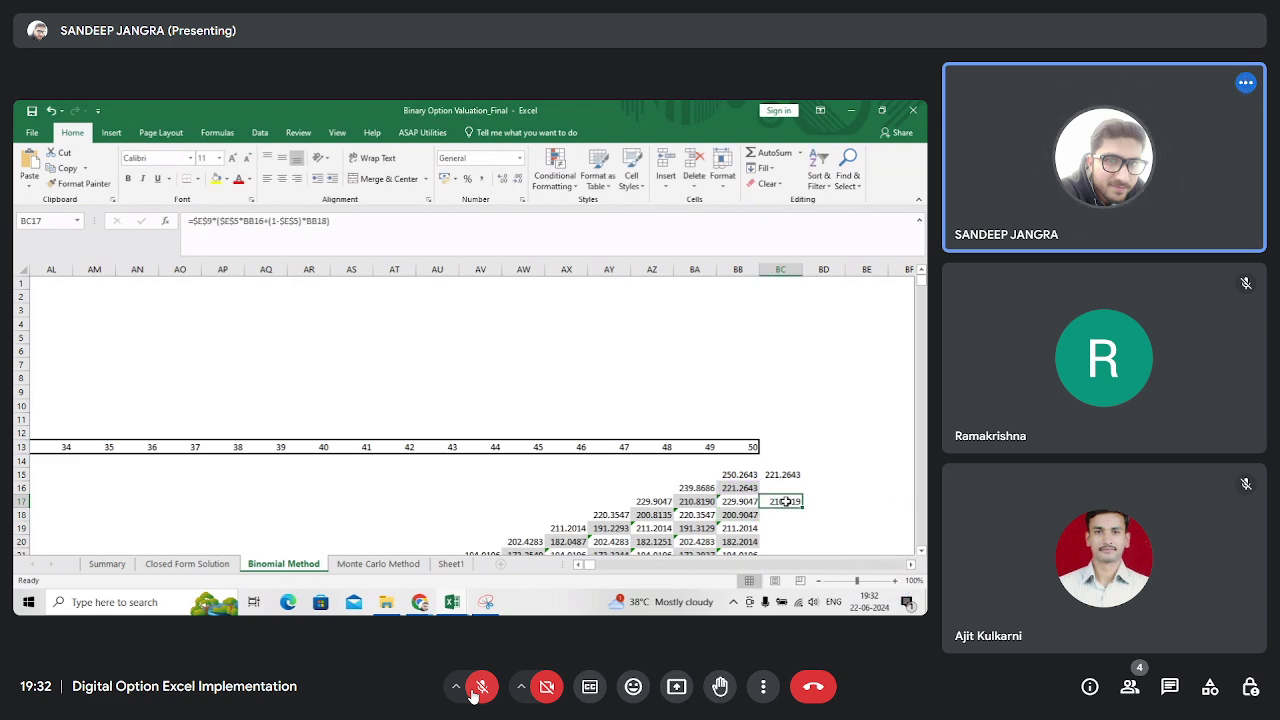
pyautogui.press('Left')
pyautogui.press('Left')
pyautogui.press('Left')
pyautogui.hotkey('ctrl', 'Left')
pyautogui.hotkey('ctrl', 'Up')
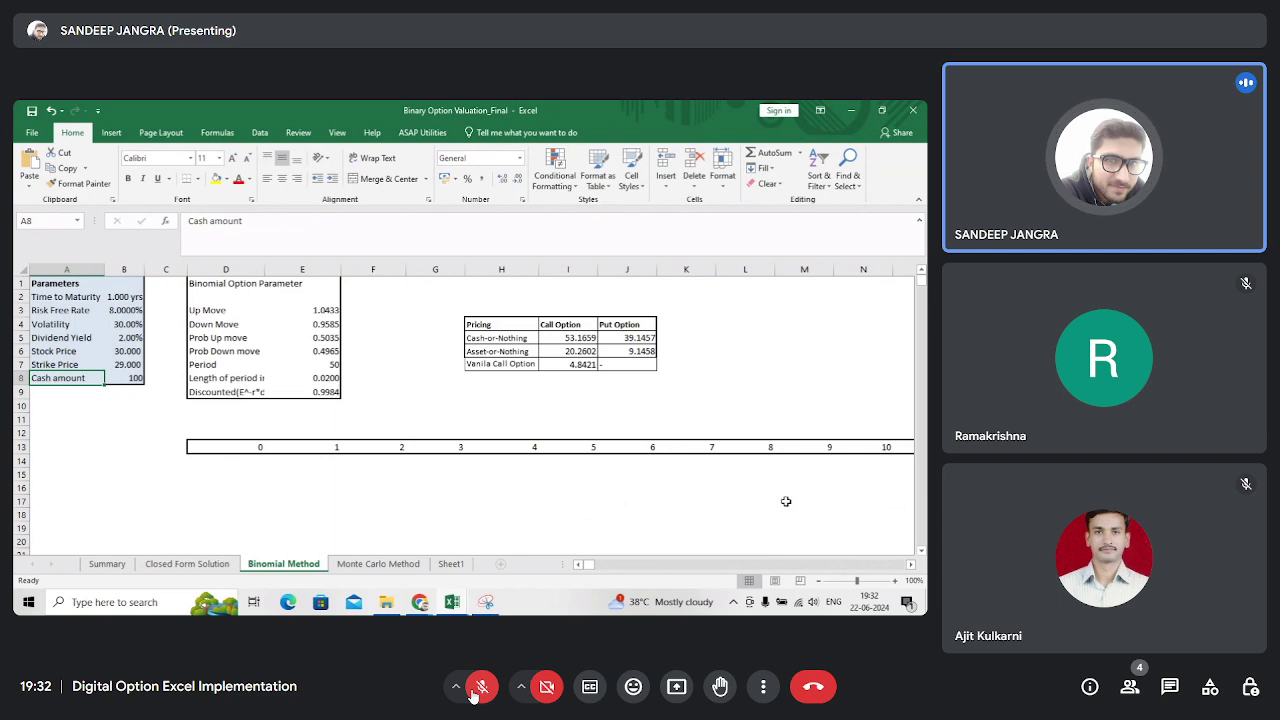
pyautogui.press('Down')
pyautogui.hotkey('ctrl', 'Right')
pyautogui.hotkey('ctrl', 'Right')
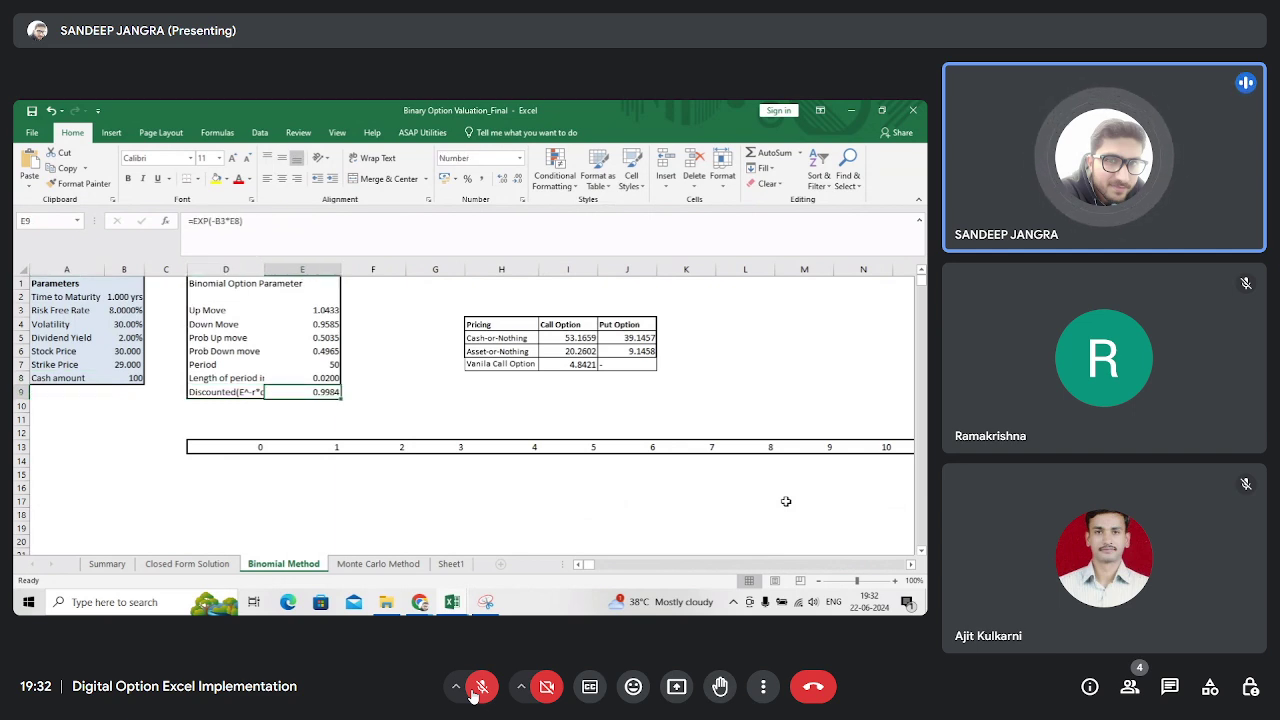
pyautogui.press('F2')
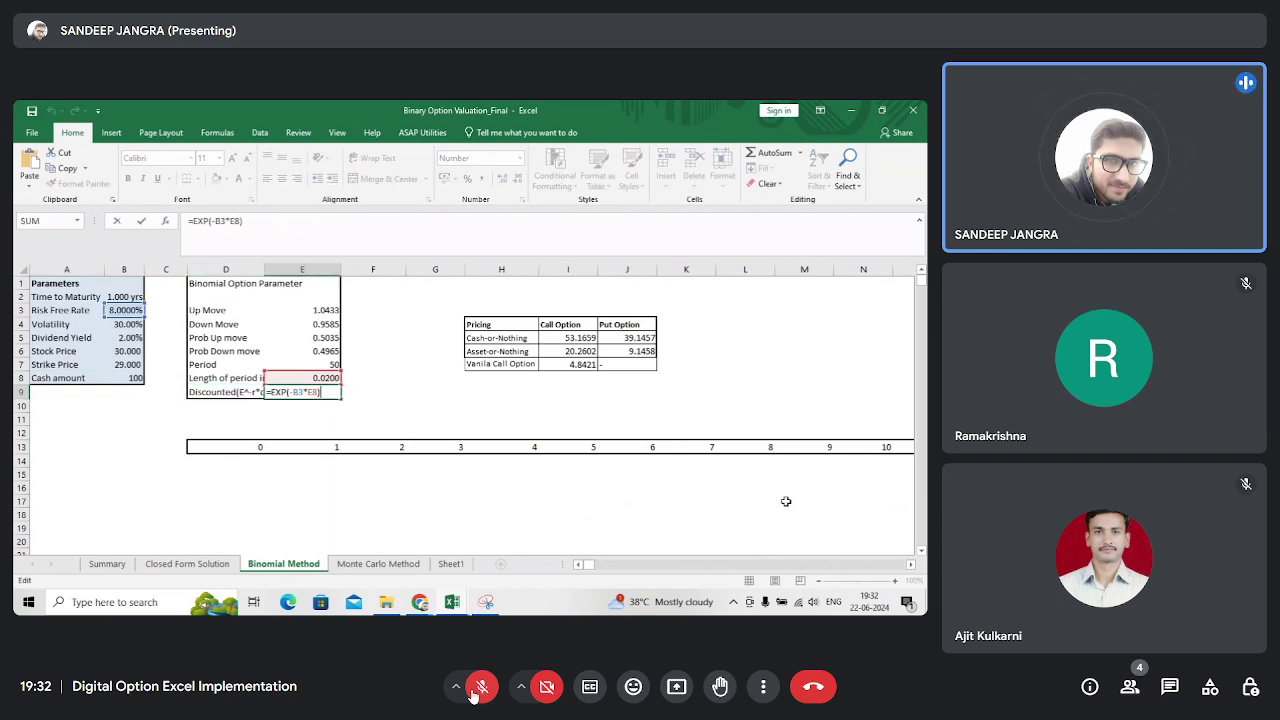
pyautogui.press('Return')
# - Follow the period timeline to period 50 and check the formulas of the end nodes BB15 to BB17
pyautogui.hotkey('ctrl', 'Down')
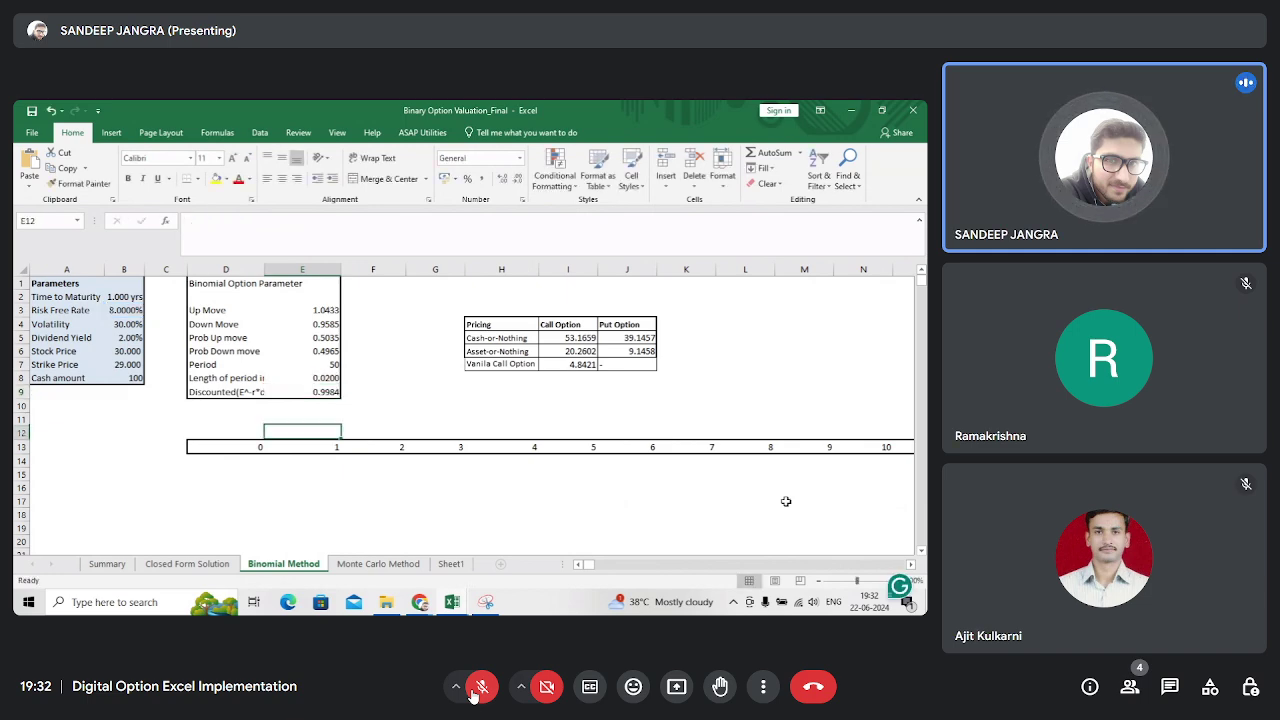
pyautogui.hotkey('ctrl', 'Right')
pyautogui.hotkey('ctrl', 'Down')
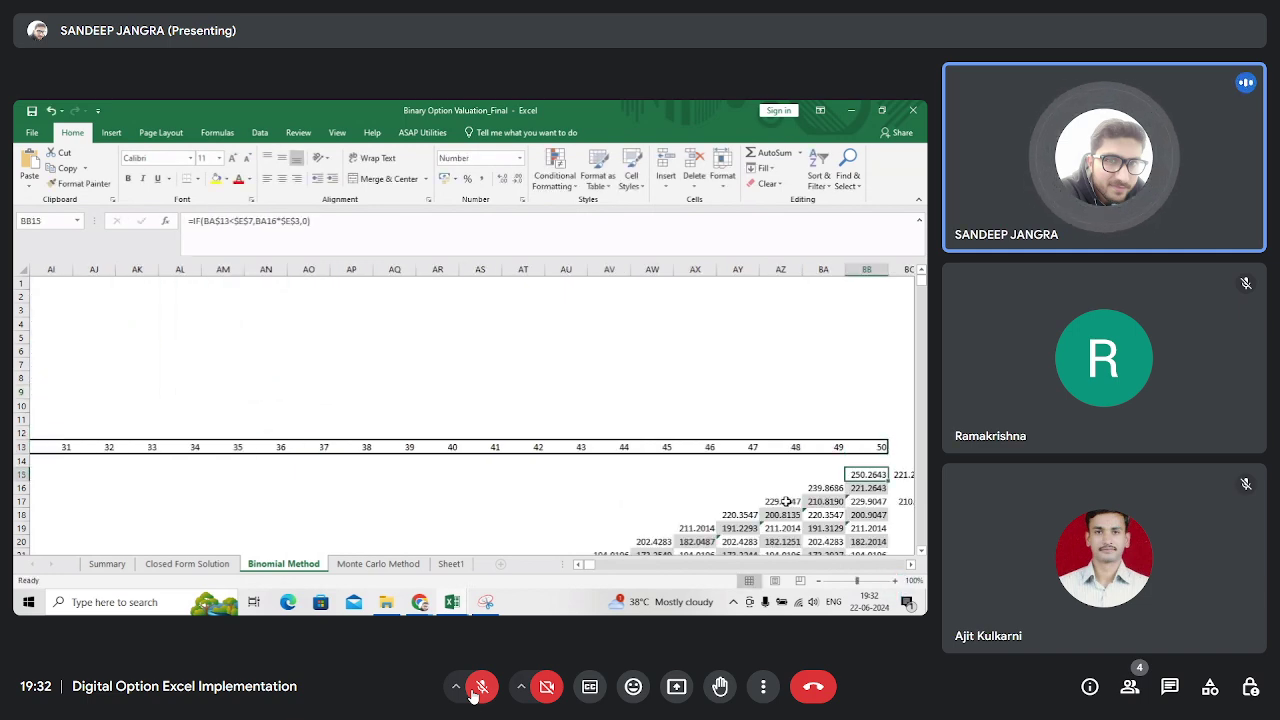
pyautogui.press('Down')
pyautogui.press('Down')
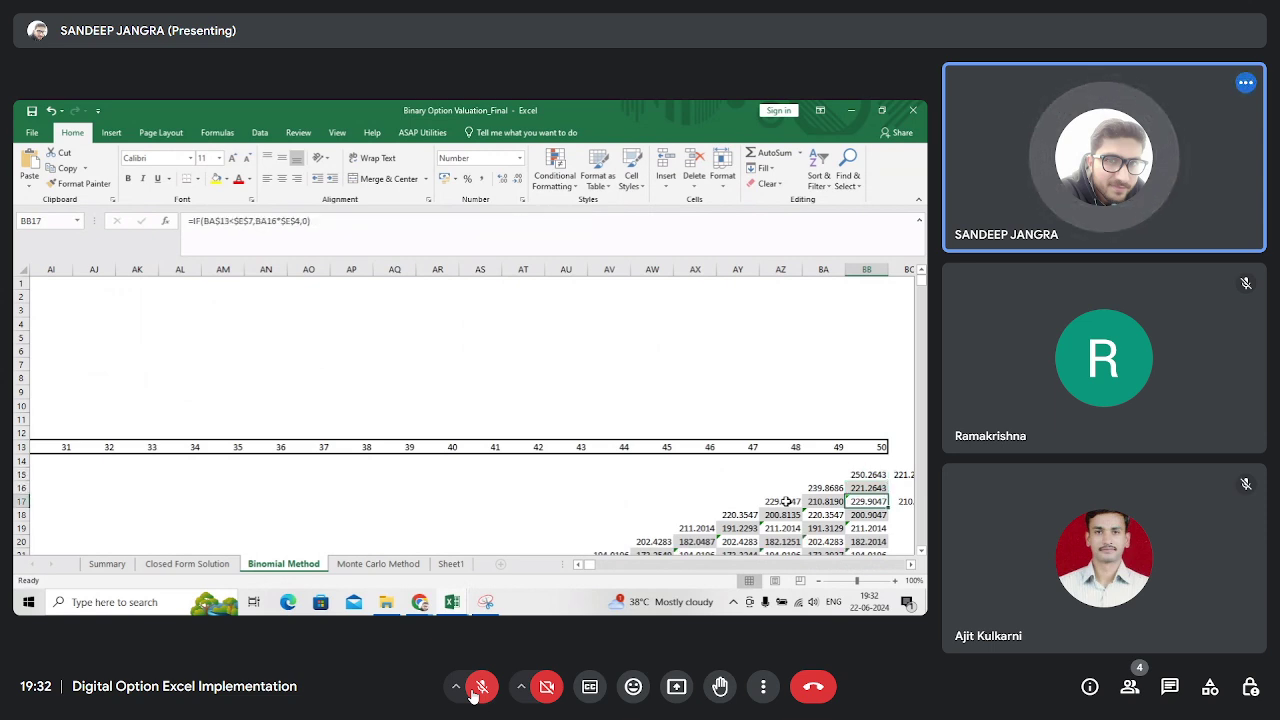
# - Examine the discounted option value formulas in BA19 and AY19, and the stock price formula in AY20
pyautogui.press('Left')
pyautogui.press('Down')
pyautogui.press('Down')
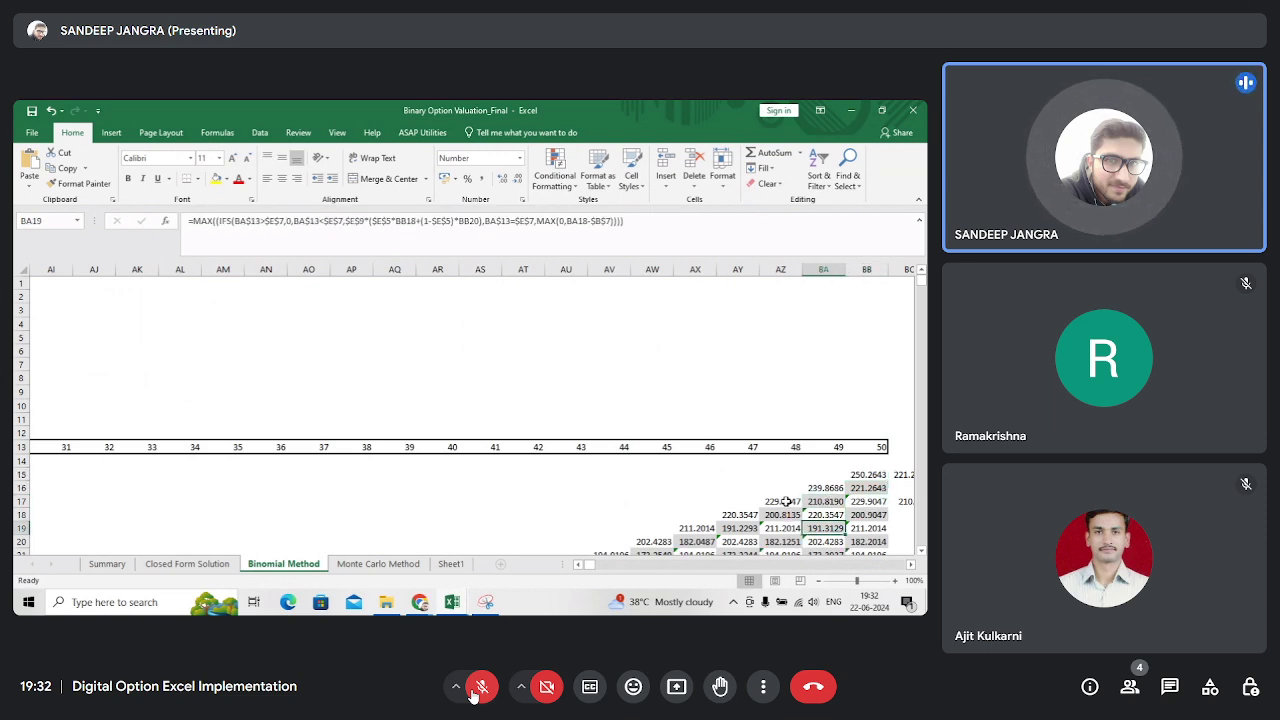
pyautogui.press('Left')
pyautogui.press('Left')
pyautogui.press('F2')
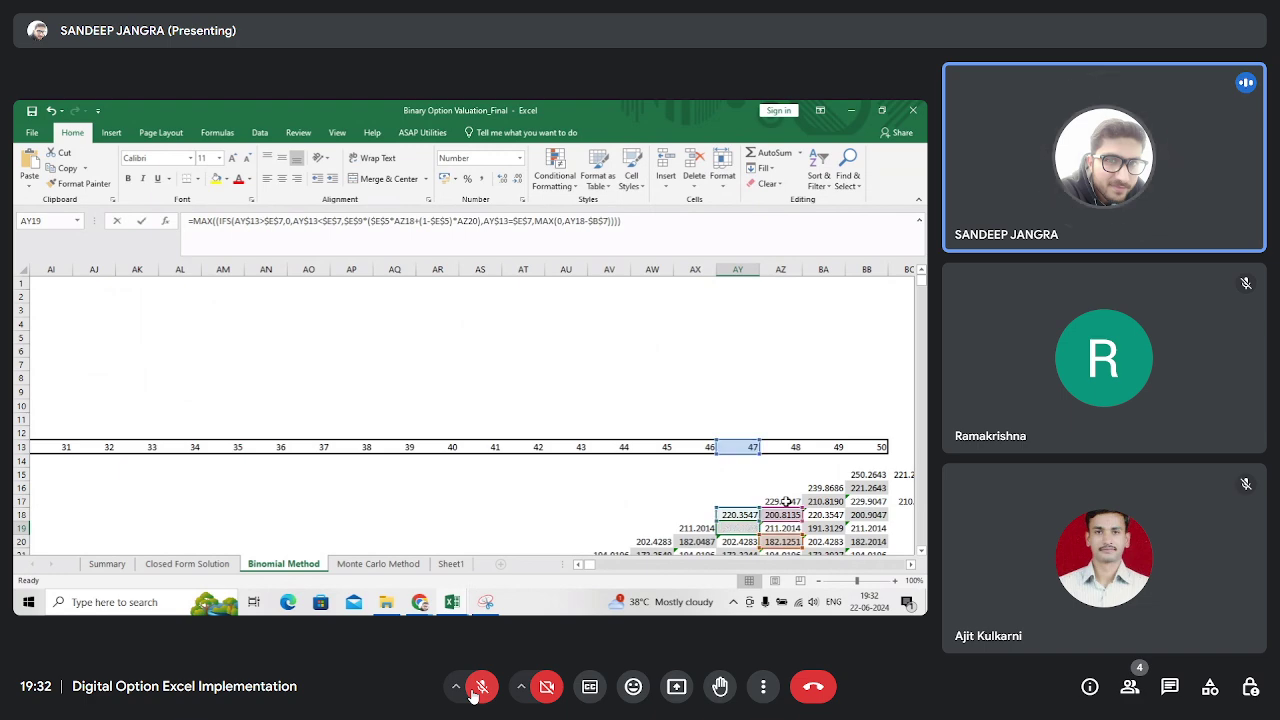
pyautogui.press('Escape')
pyautogui.press('Down')
pyautogui.press('Down')
pyautogui.press('Down')
pyautogui.press('Down')
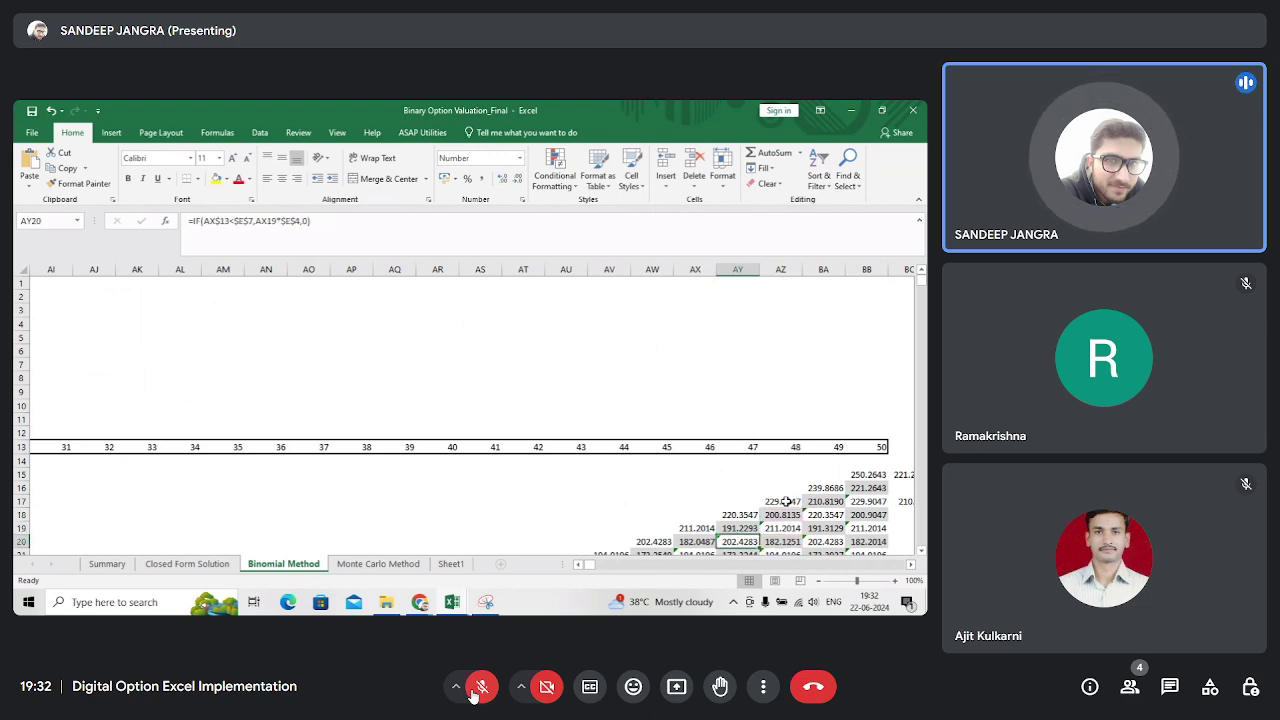
# - Go to the Plain Vanila Call Option Valuation row and inspect the cell references in the D66 formula
pyautogui.hotkey('ctrl', 'Left')
pyautogui.hotkey('ctrl', 'Left')
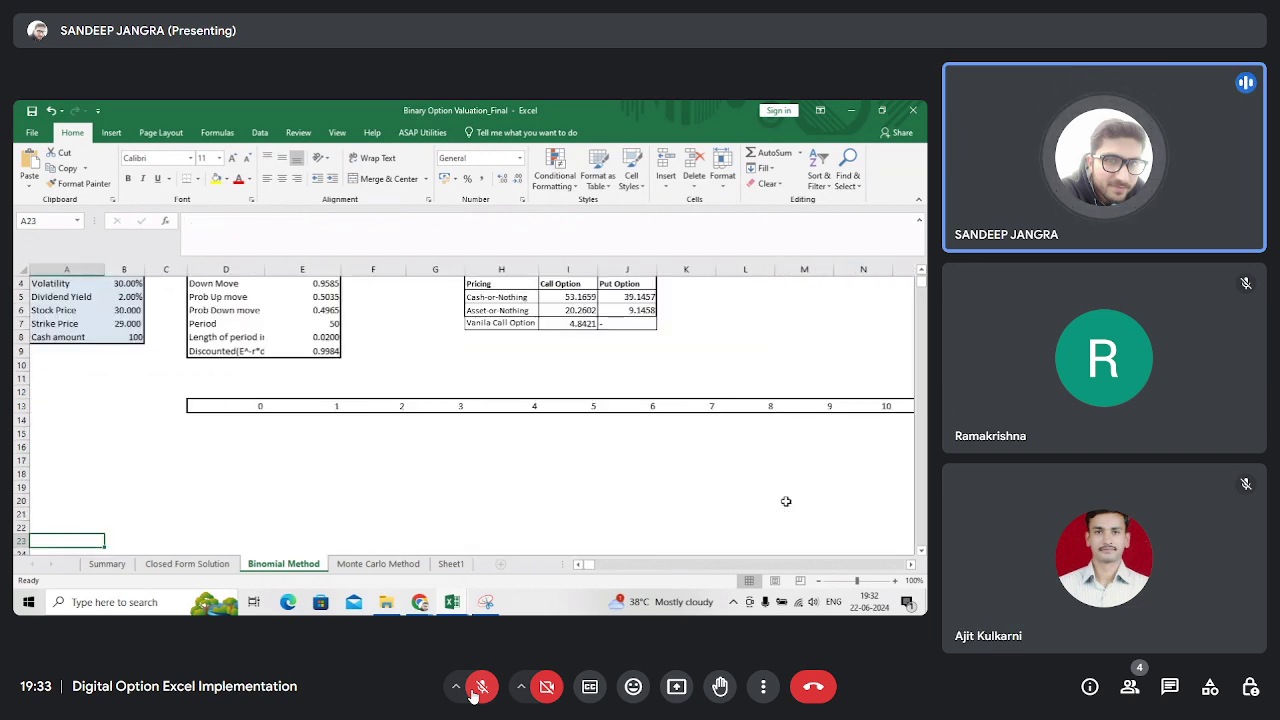
pyautogui.press('Down')
pyautogui.press('Down')
pyautogui.press('Down')
pyautogui.hotkey('ctrl', 'Down')
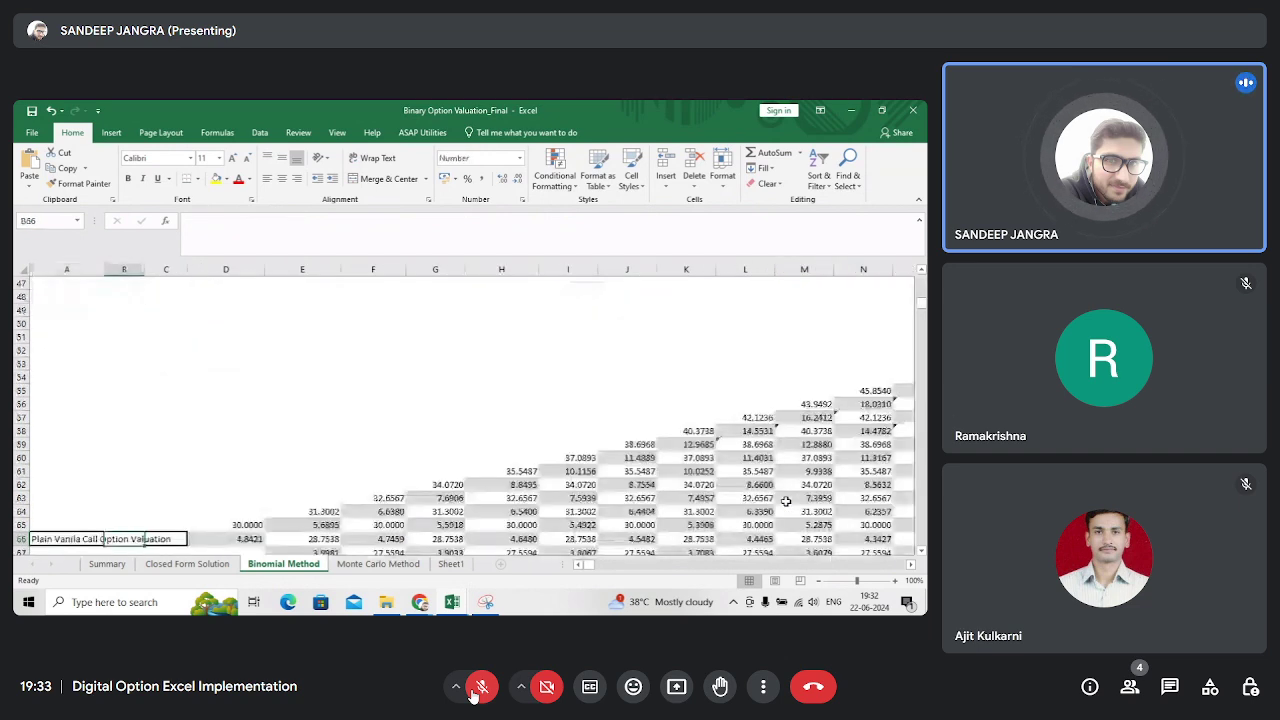
pyautogui.press('Right')
pyautogui.press('Right')
pyautogui.press('Right')
pyautogui.press('F2')
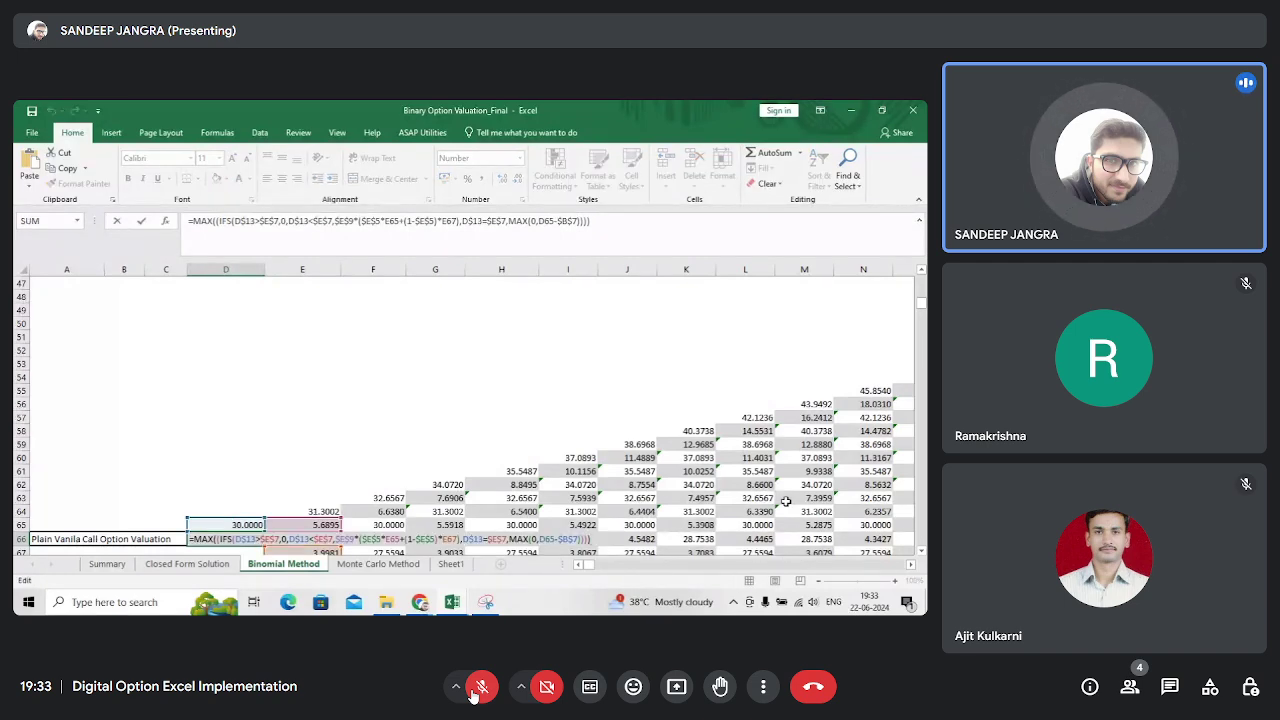
pyautogui.press('Escape')
pyautogui.scroll(-2, 464, 430)
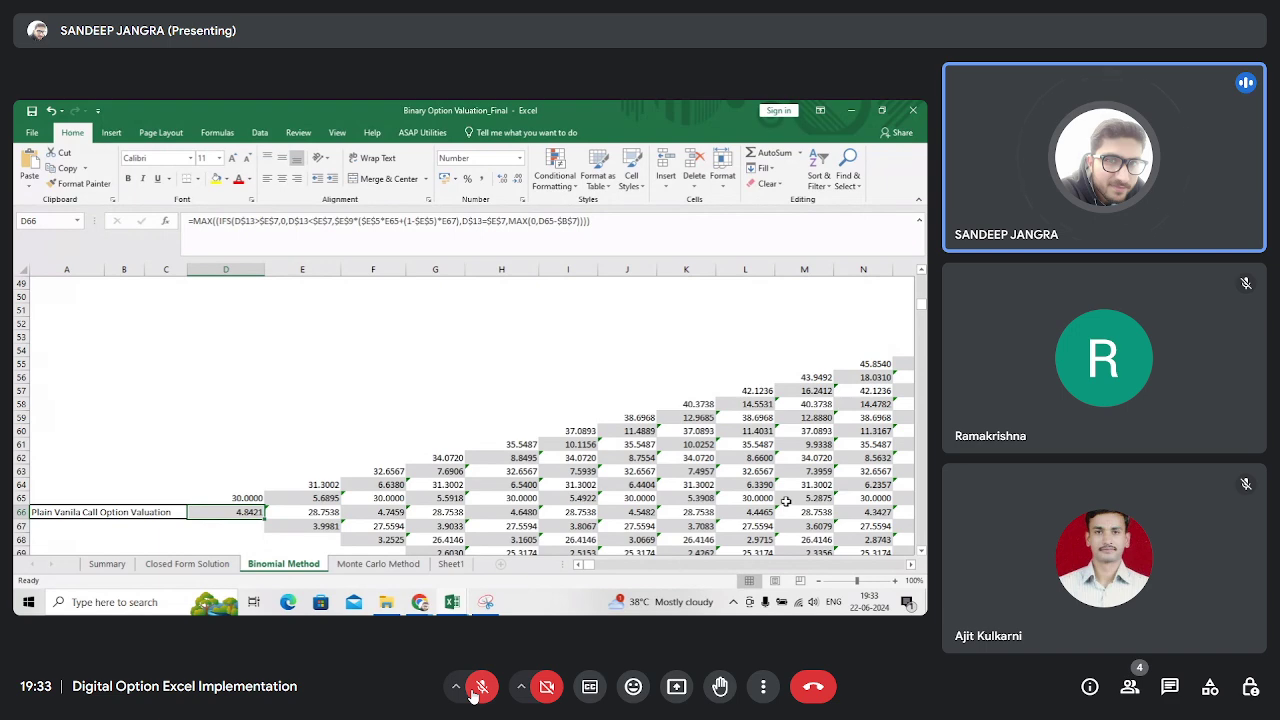
# - Revisit the value in D66 and match it with its Plain Vanila Call Option Valuation label in A66
pyautogui.press('F2')
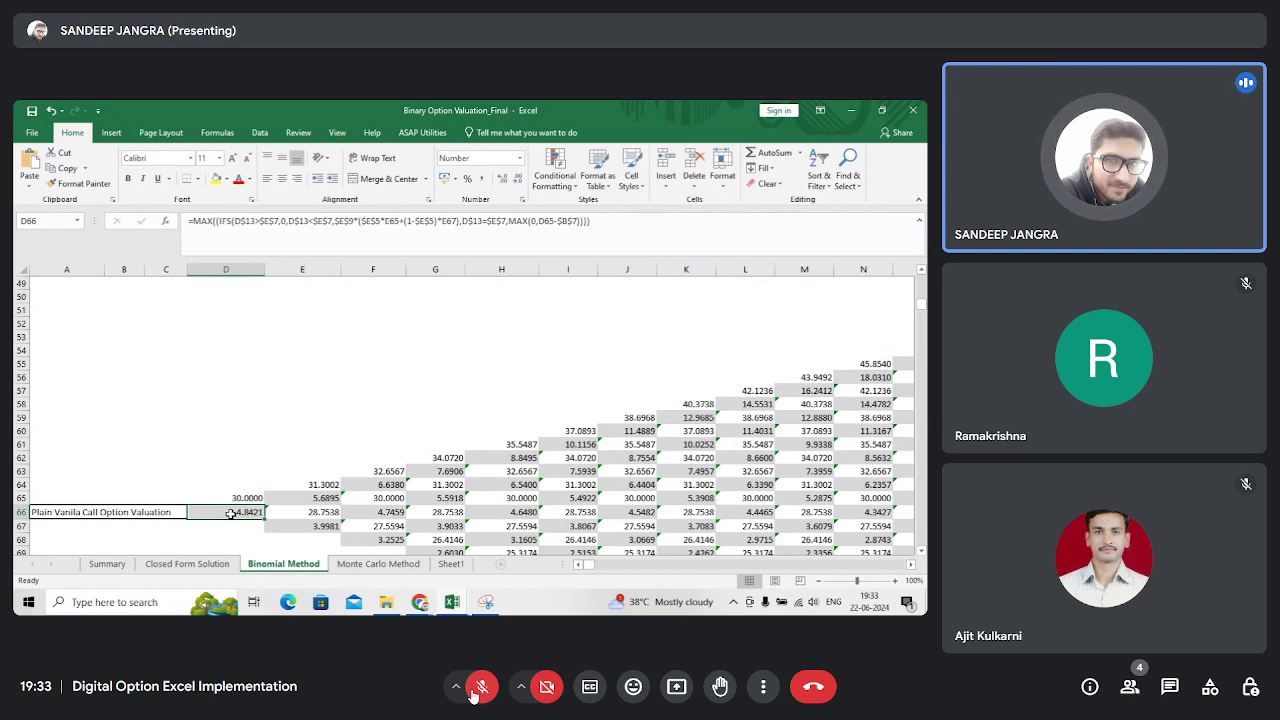
pyautogui.press('Left')
pyautogui.press('Left')
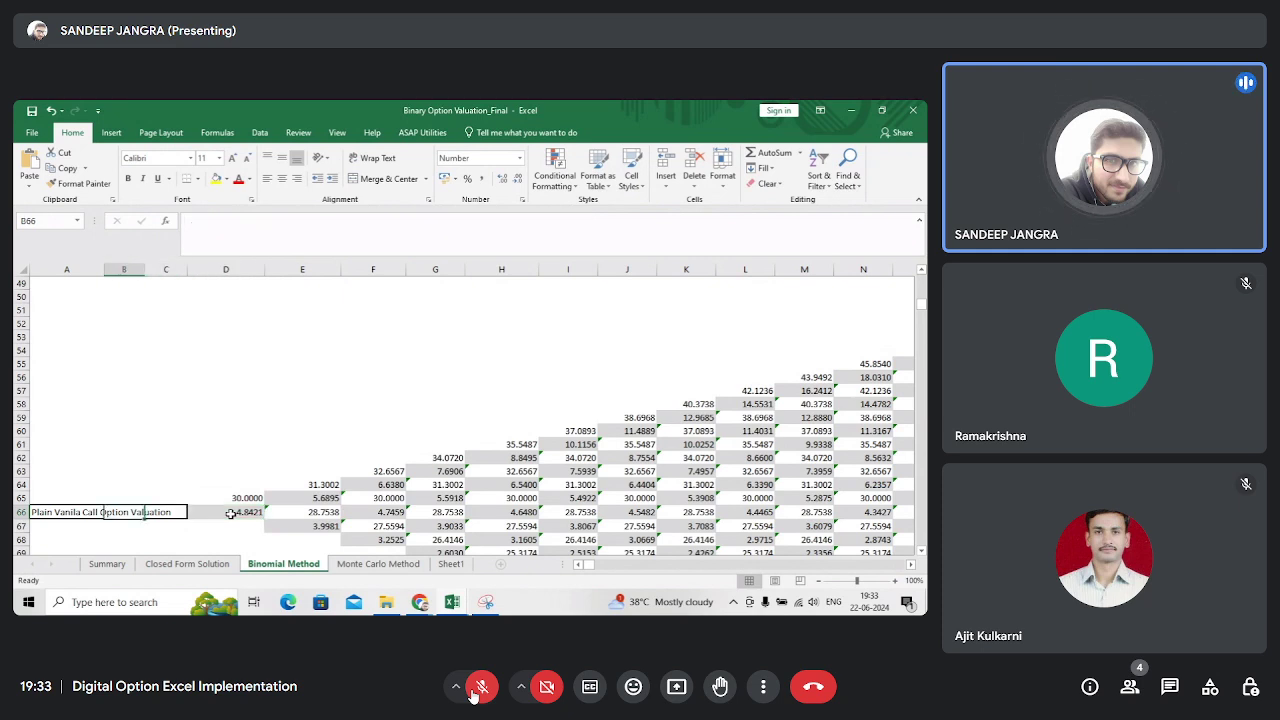
pyautogui.press('Right')
pyautogui.press('Right')
pyautogui.press('Left')
pyautogui.press('Left')
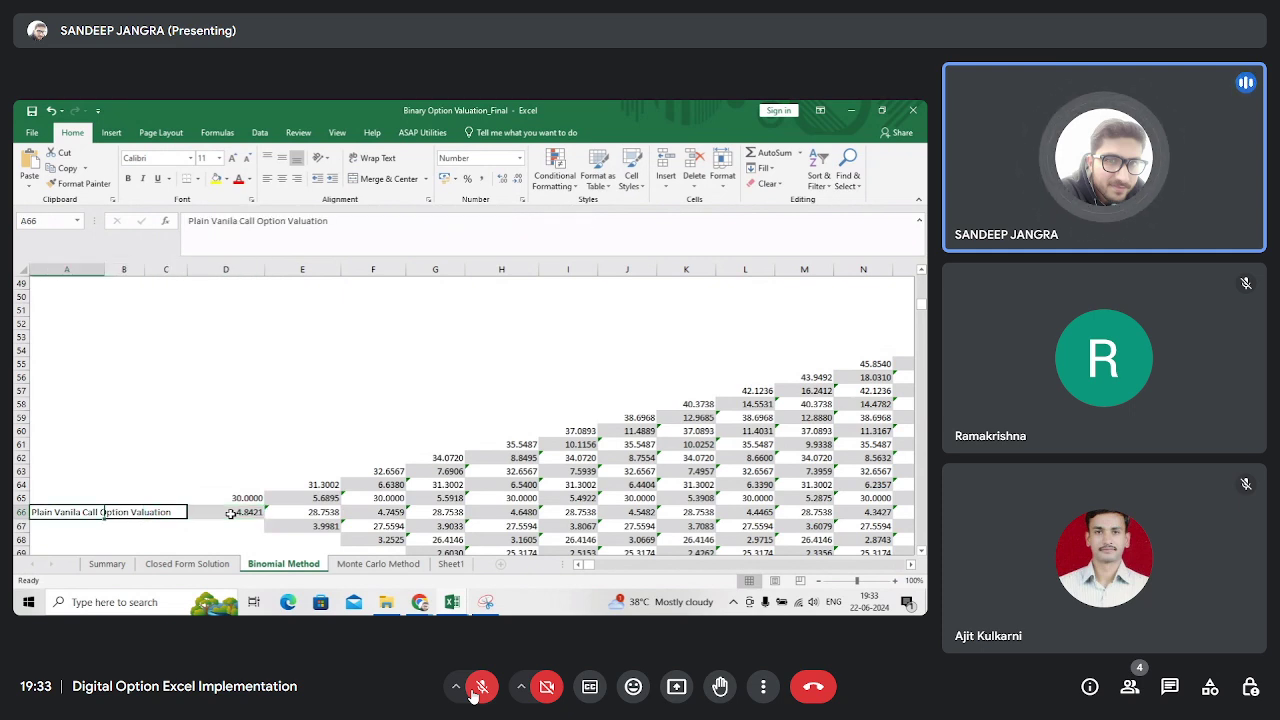
# - Go down to the Cash-or-Nothing Call Option Valuation block in row 175
pyautogui.hotkey('ctrl', 'Down')
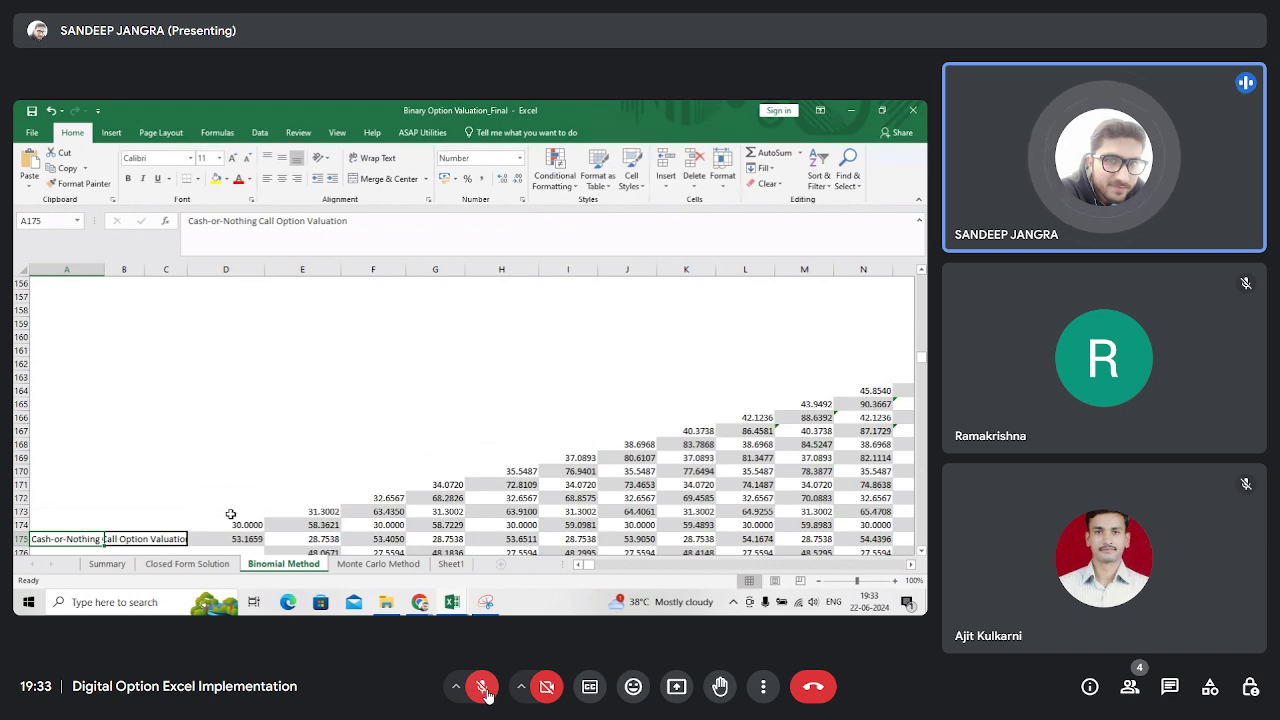
pyautogui.press('Down')
pyautogui.press('Down')
pyautogui.press('Up')
pyautogui.press('Up')
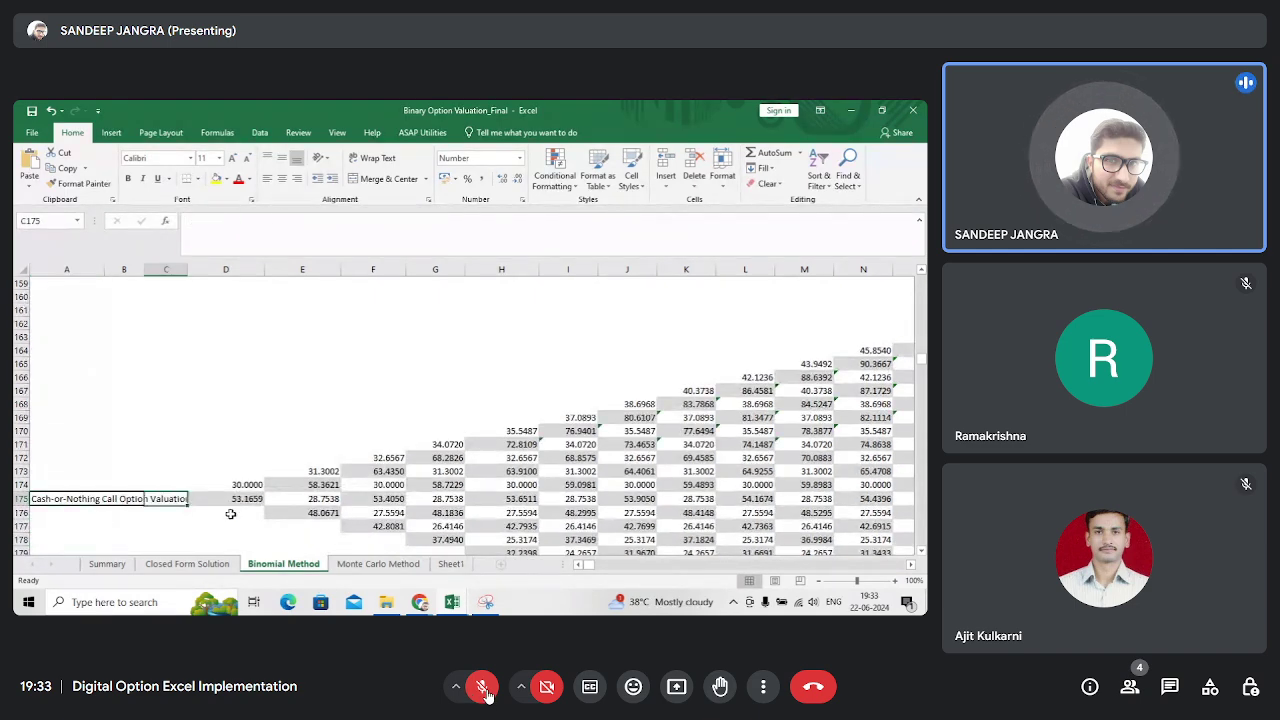
# - Compare the option value and stock price formulas of the cash-or-nothing nodes E174, F174 and G174
pyautogui.press('Right')
pyautogui.press('Right')
pyautogui.press('Right')
pyautogui.press('Up')
pyautogui.press('Right')
pyautogui.press('Right')
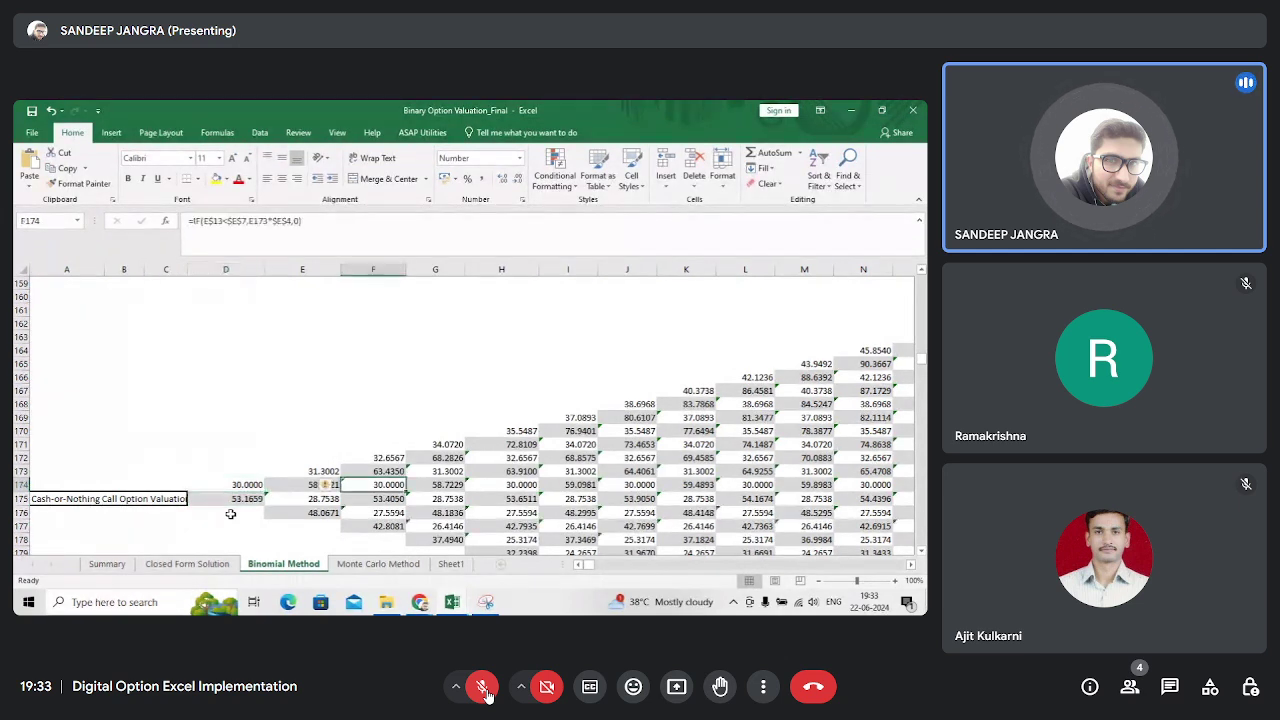
pyautogui.press('Left')
pyautogui.press('Left')
pyautogui.press('Right')
pyautogui.press('Right')
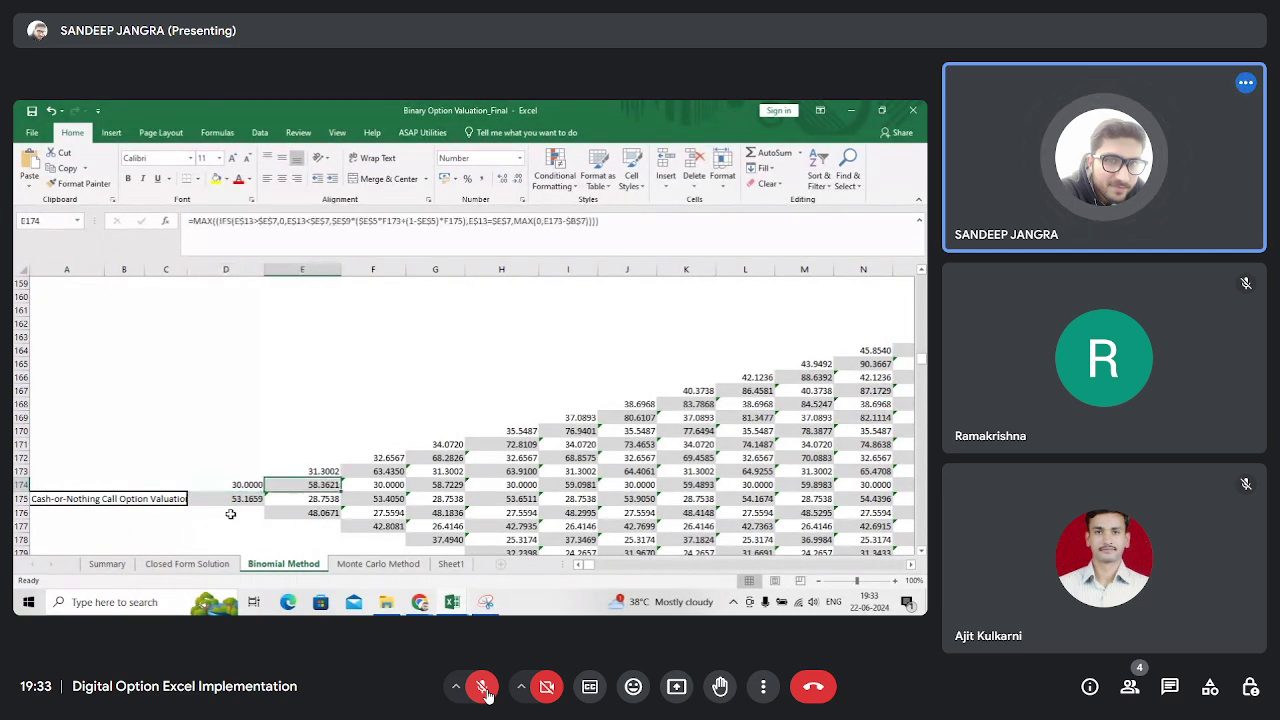
pyautogui.press('Right')
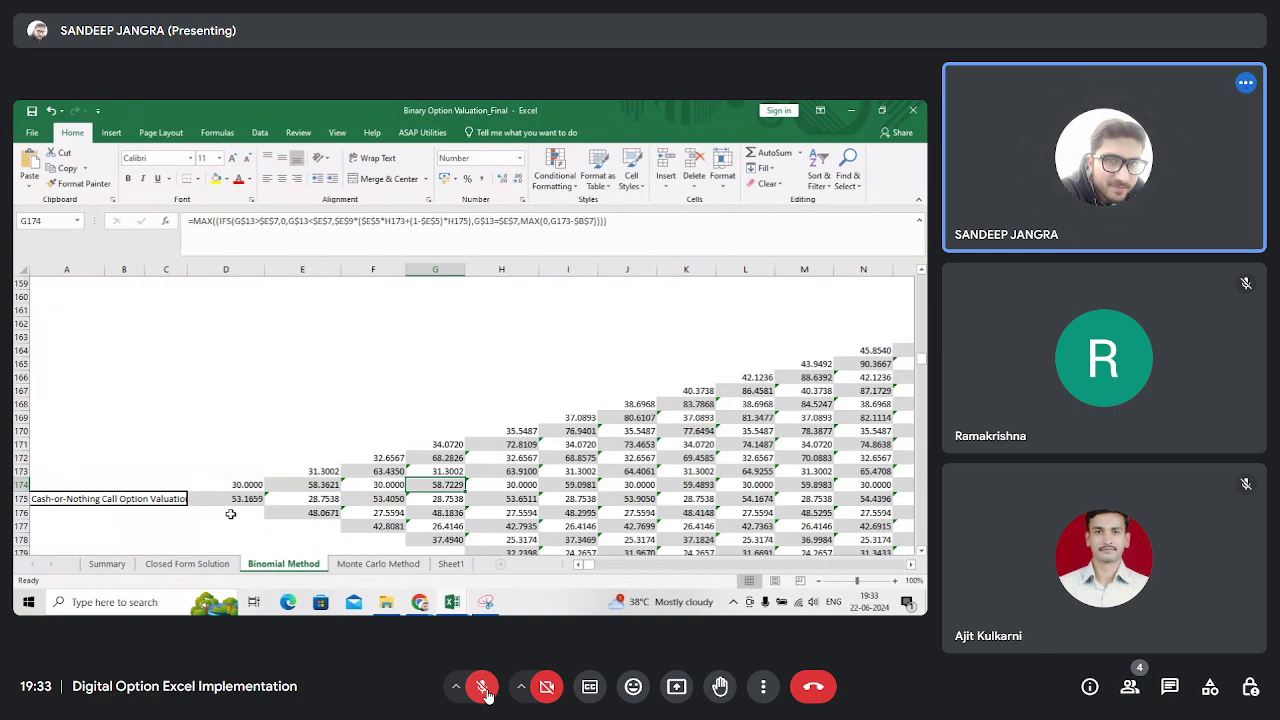
# - Go to the period 50 end of the cash-or-nothing tree and examine the formulas in BB124 and BB125
pyautogui.hotkey('ctrl', 'Right')
pyautogui.hotkey('ctrl', 'Up')
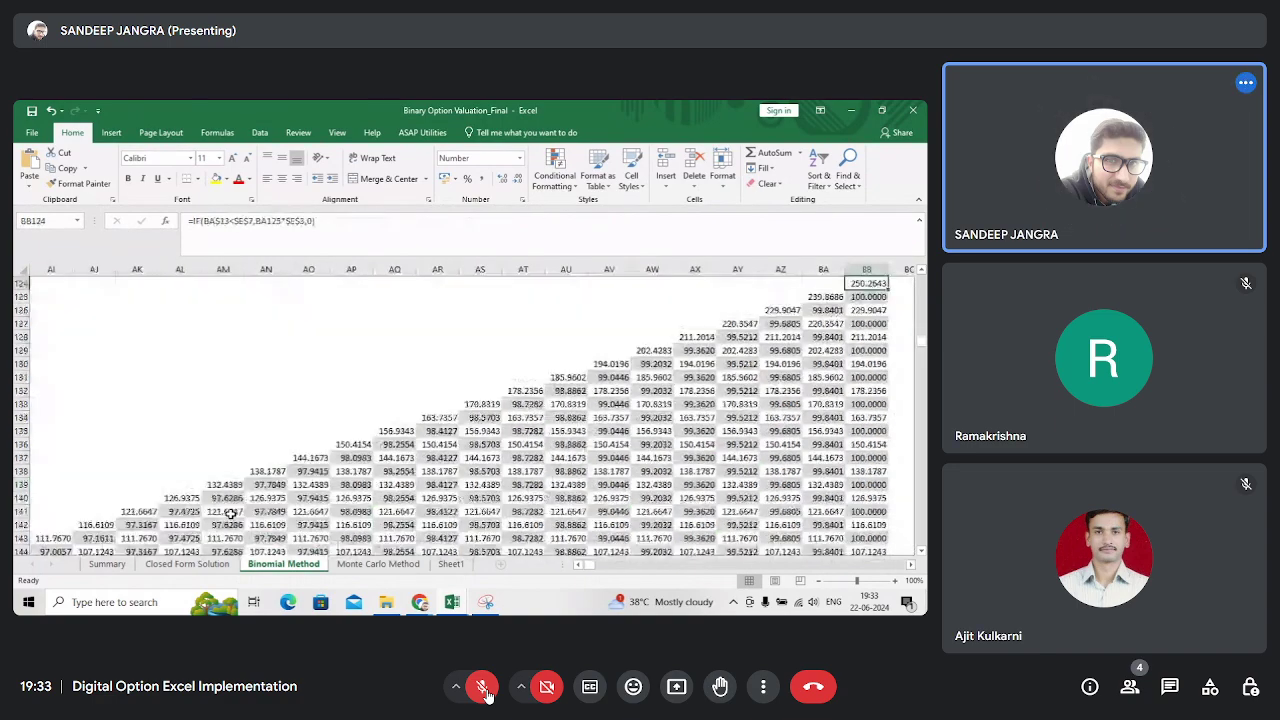
pyautogui.press('Up')
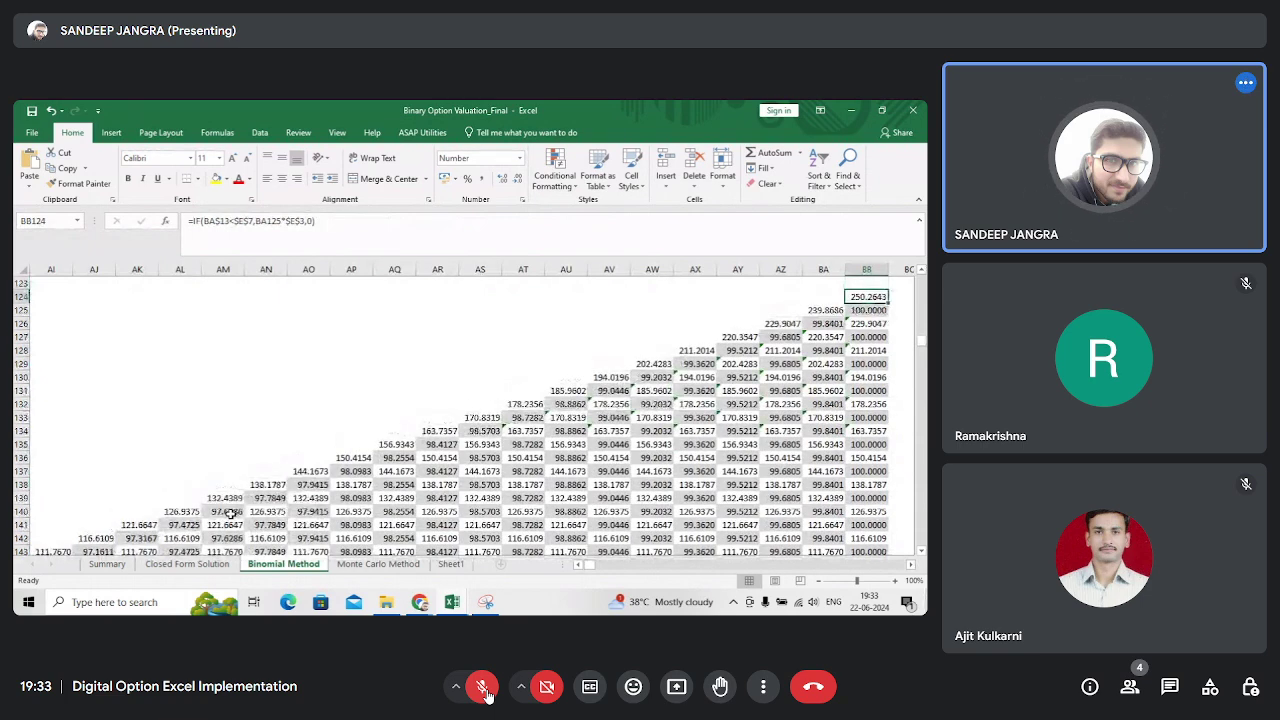
pyautogui.press('Up')
pyautogui.press('Up')
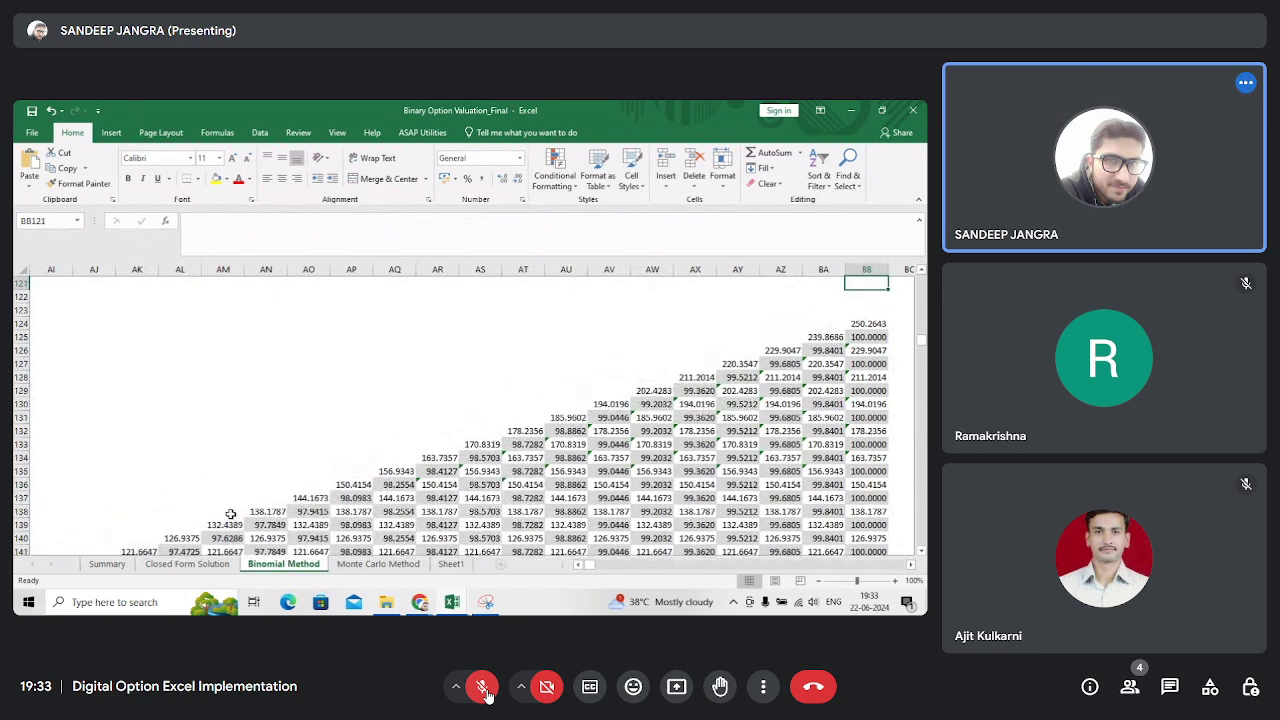
pyautogui.press('Down')
pyautogui.press('Down')
pyautogui.press('Down')
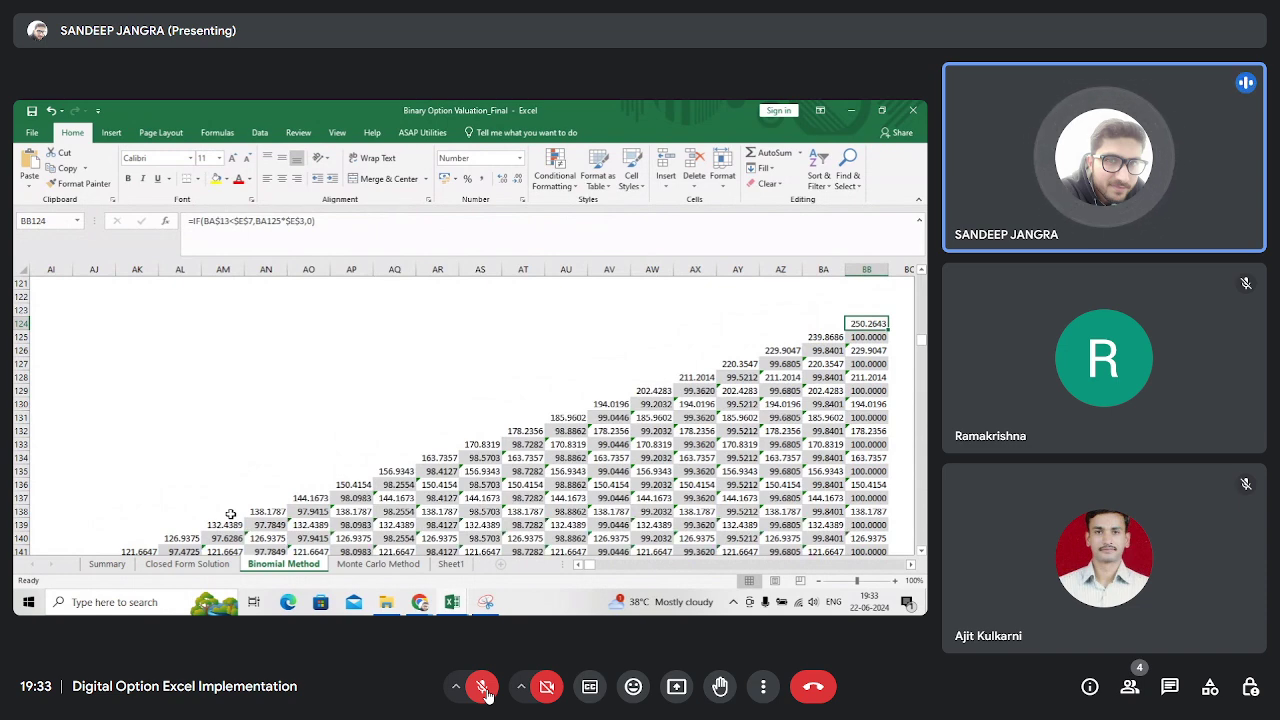
pyautogui.press('Down')
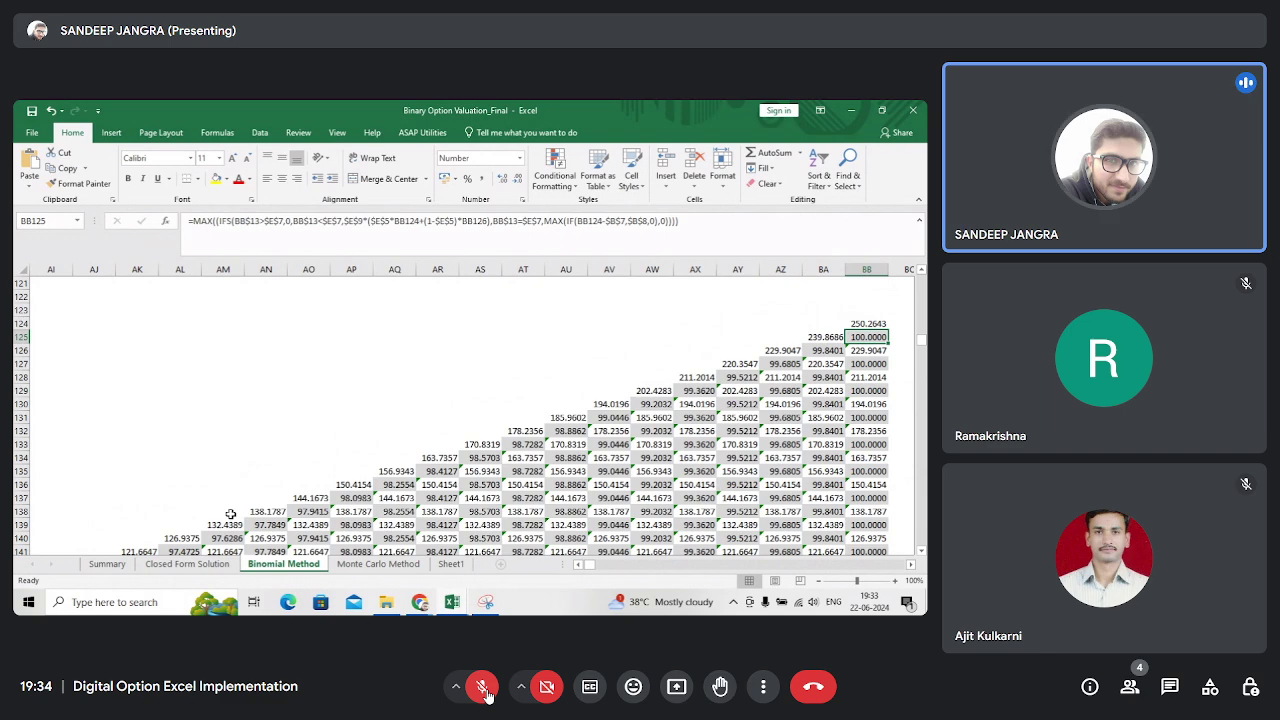
# - Return to the Parameters table at the start of the sheet and check the cash amount in B8
pyautogui.press('Home')
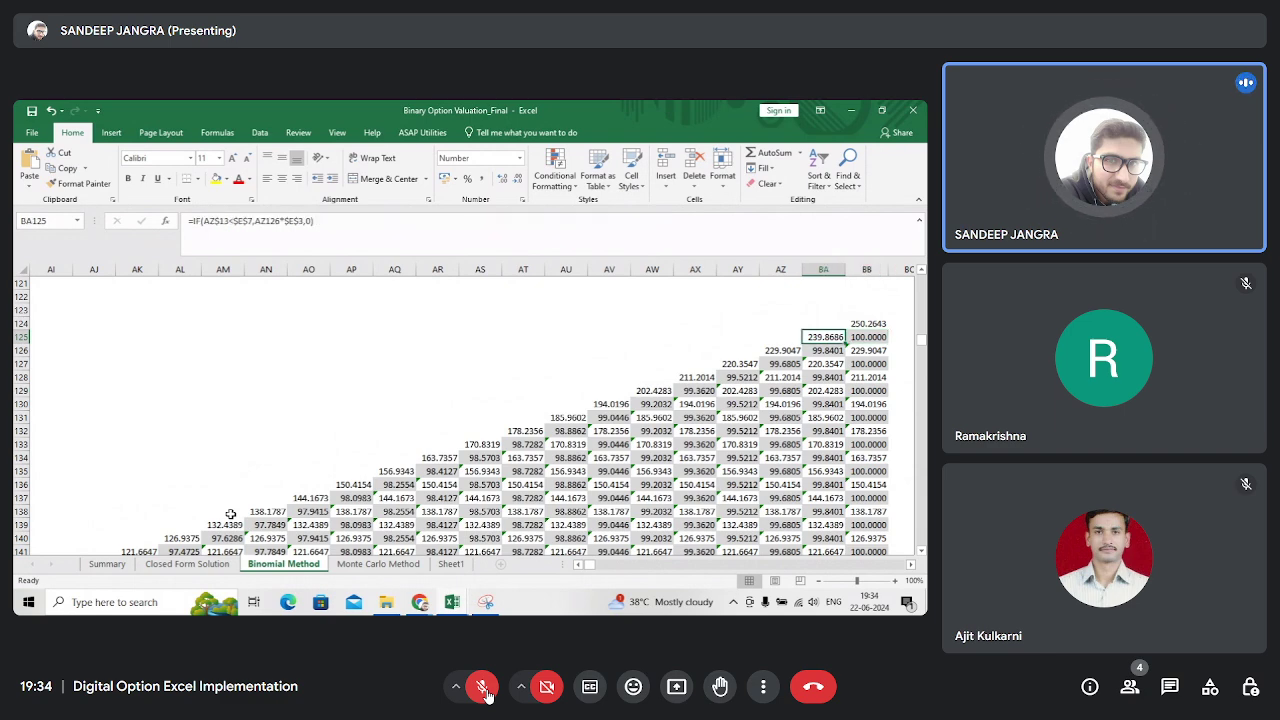
pyautogui.hotkey('ctrl', 'Up')
pyautogui.press('Up')
pyautogui.press('Up')
pyautogui.press('Up')
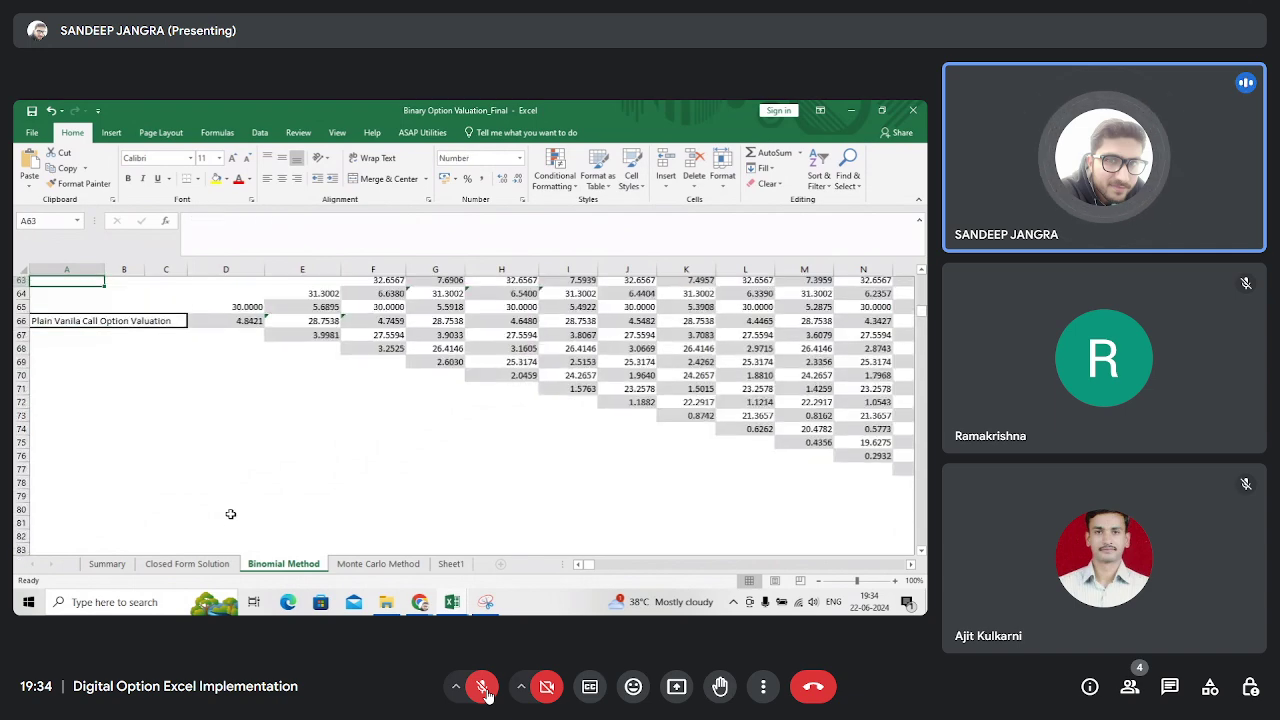
pyautogui.hotkey('ctrl', 'Up')
pyautogui.press('Up')
pyautogui.press('Up')
pyautogui.press('Up')
pyautogui.press('Up')
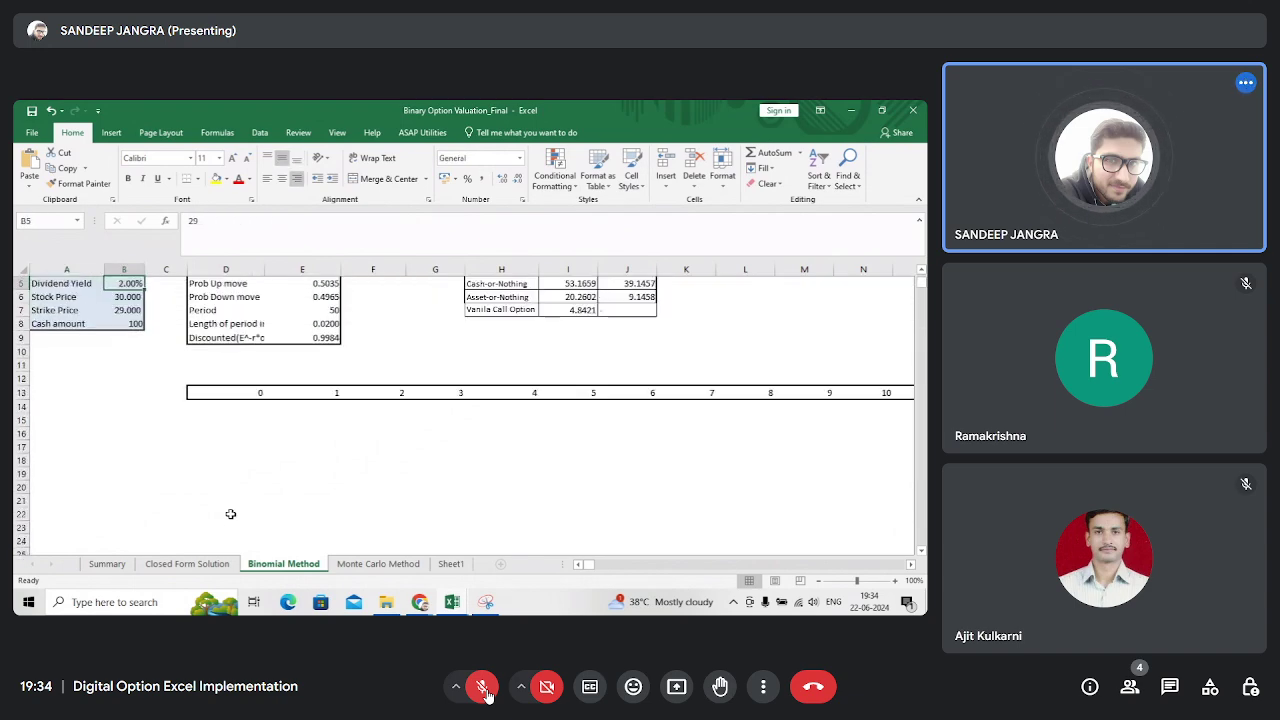
pyautogui.press('Up')
pyautogui.press('Up')
pyautogui.press('Up')
pyautogui.hotkey('ctrl', 'Down')
pyautogui.press('Right')
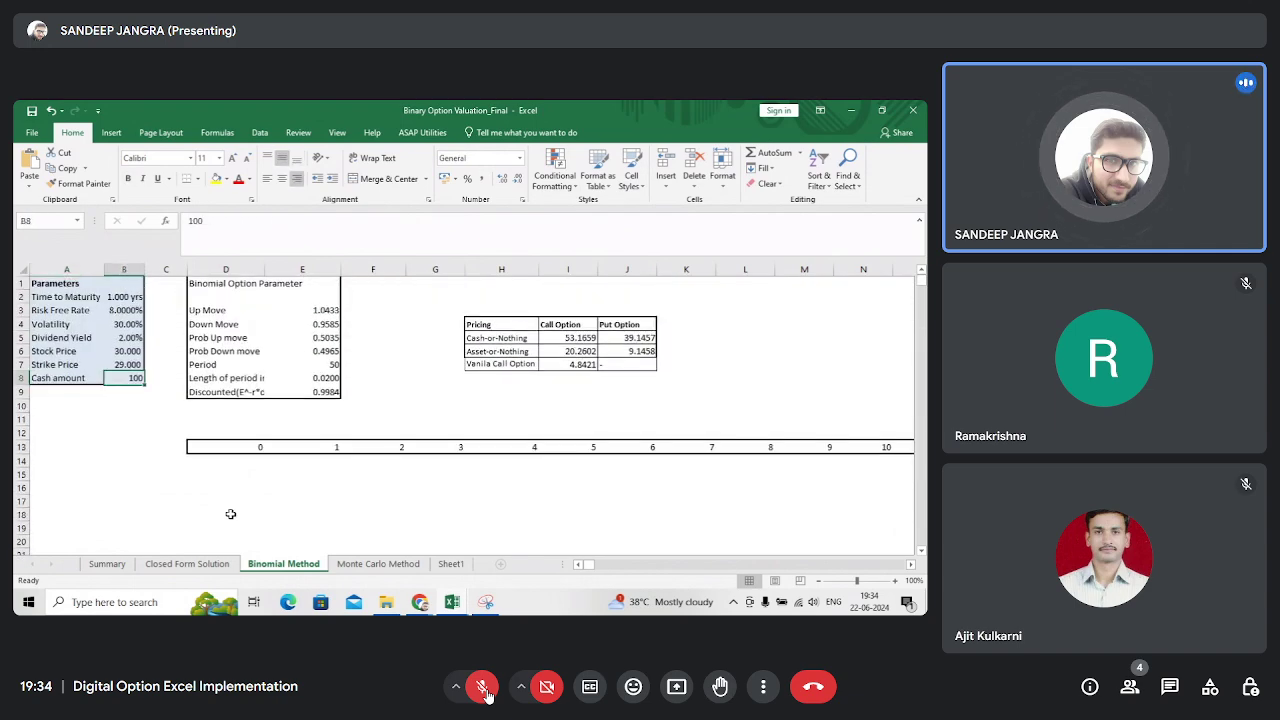
pyautogui.press('Left')
# - Return to the last period of the cash-or-nothing tree and review the payoff formula in BB125
pyautogui.hotkey('ctrl', 'Down')
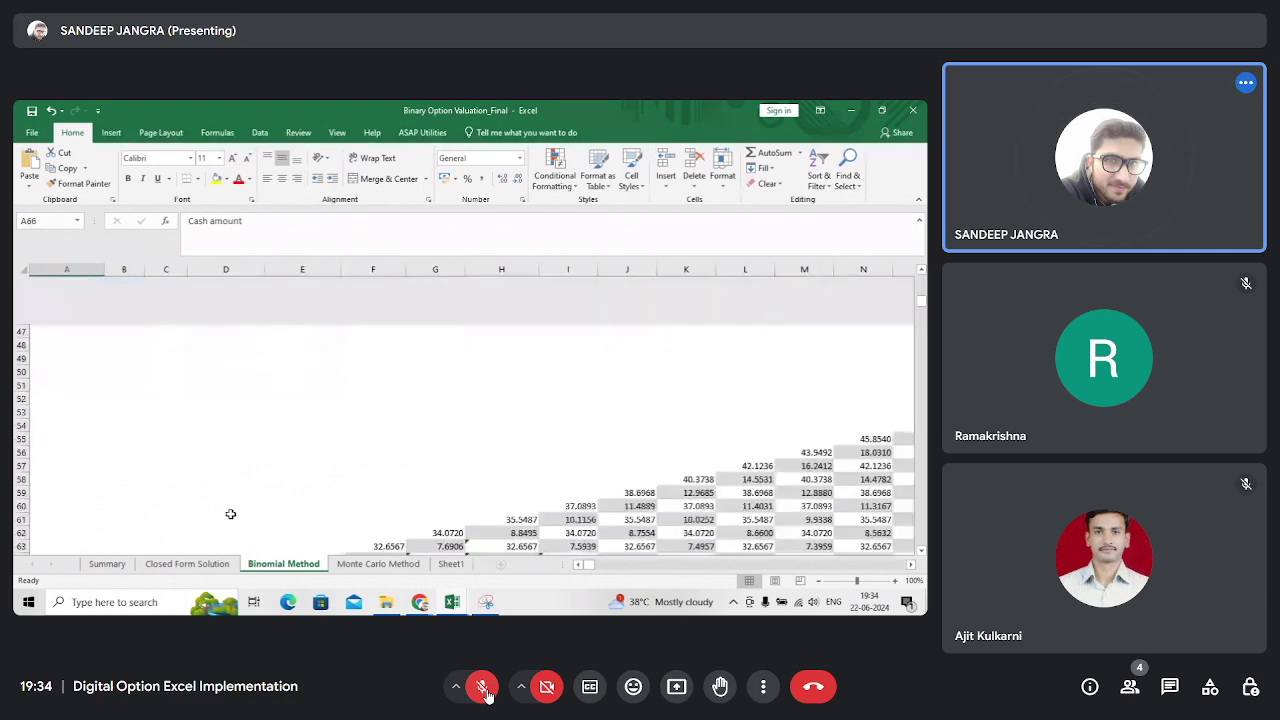
pyautogui.press('Right')
pyautogui.hotkey('ctrl', 'Right')
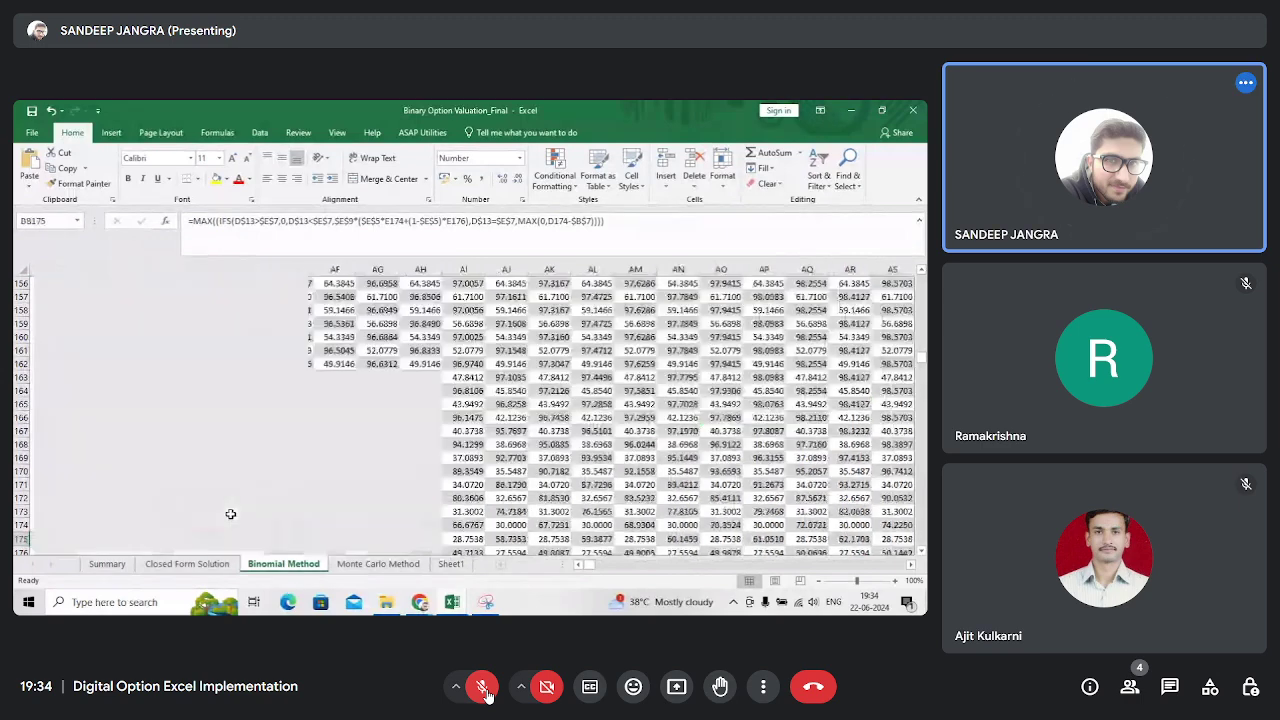
pyautogui.hotkey('ctrl', 'Up')
pyautogui.press('Up')
pyautogui.press('Down')
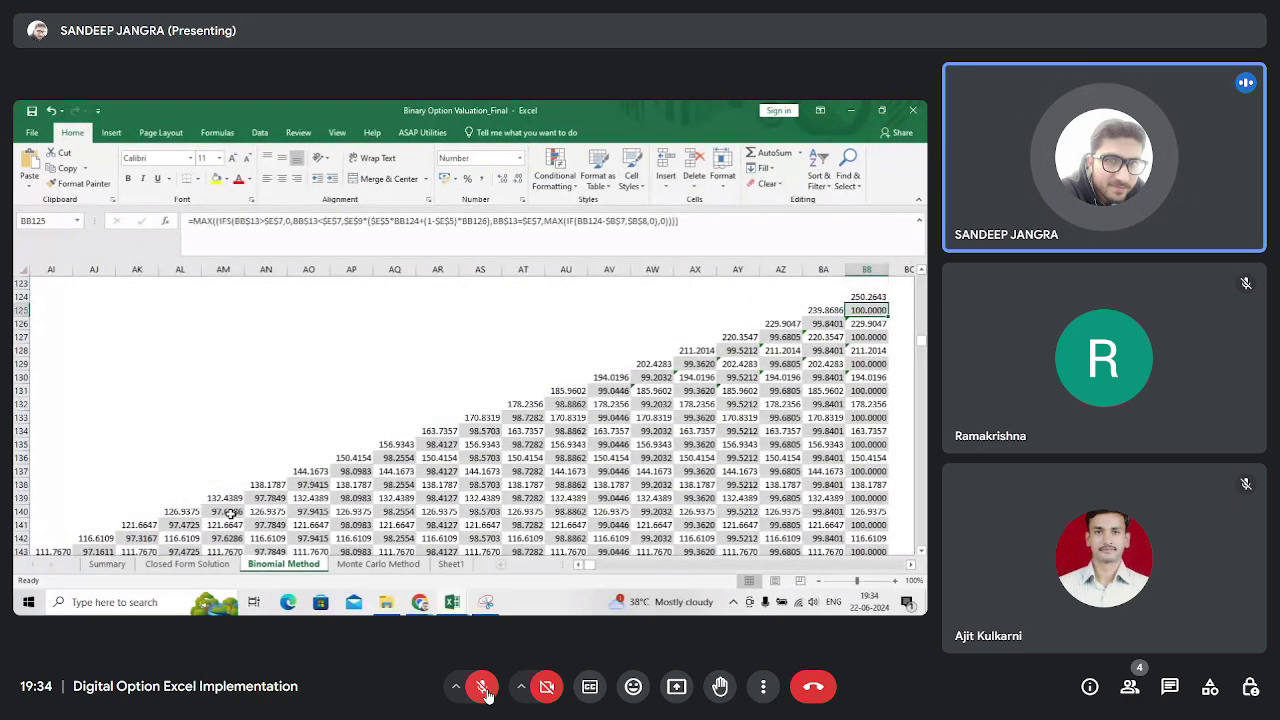
pyautogui.press('Up')
pyautogui.press('Up')
pyautogui.press('Up')
pyautogui.press('Up')
pyautogui.press('Up')
pyautogui.press('Up')
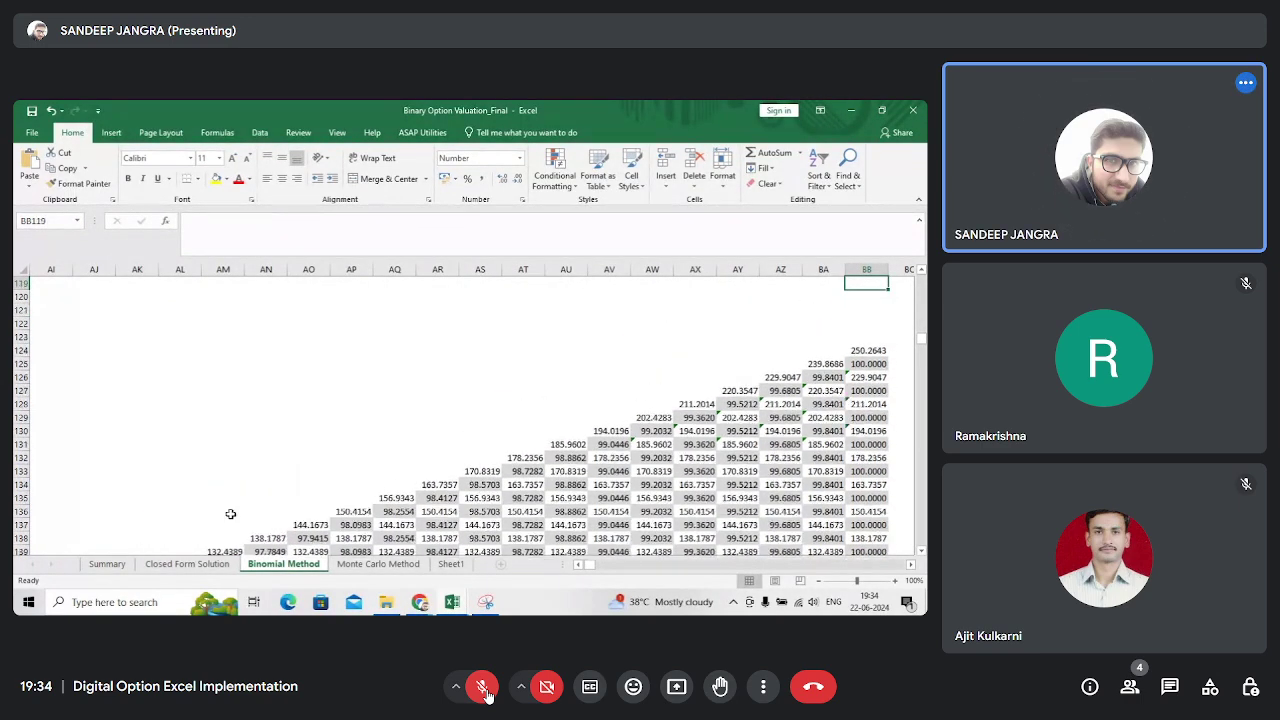
# - Compare the stock price formula in BB124 with the cash-or-nothing payoff formula in BB125
pyautogui.press('Down')
pyautogui.press('Down')
pyautogui.press('Down')
pyautogui.press('Down')
pyautogui.press('Down')
pyautogui.press('Down')
pyautogui.press('Down')
pyautogui.press('Up')
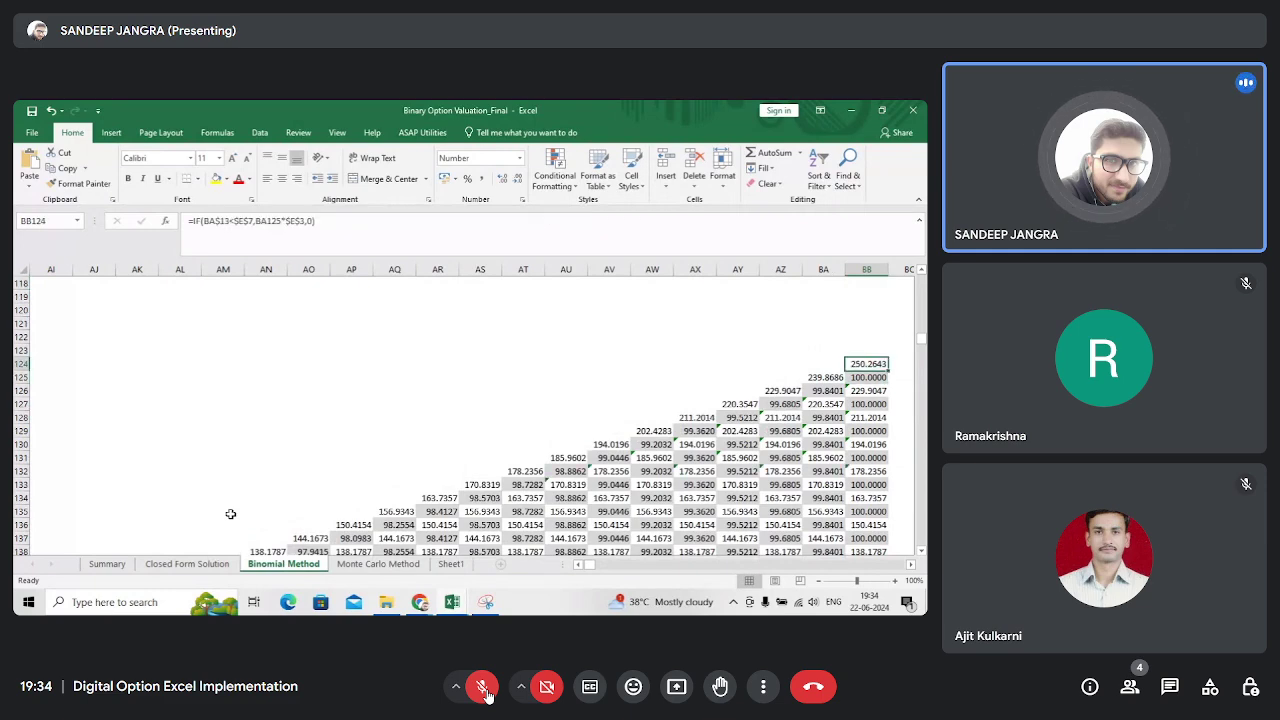
pyautogui.press('Down')
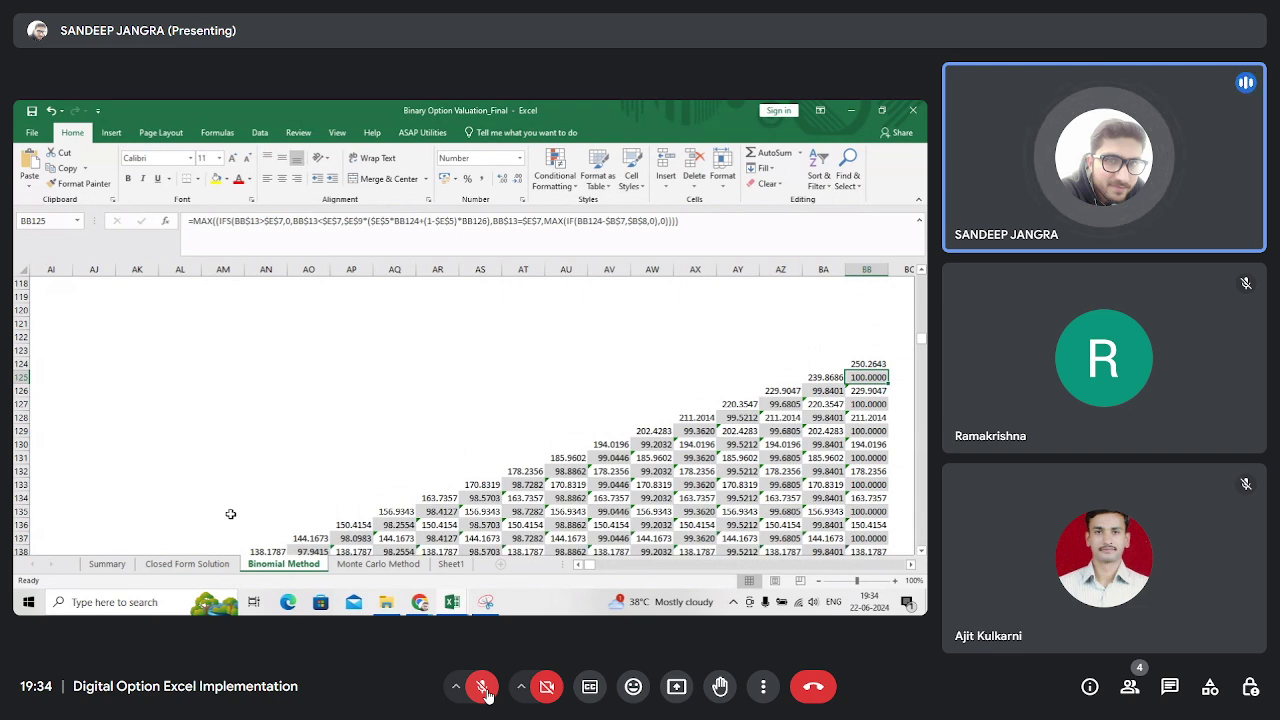
pyautogui.press('Up')
pyautogui.press('Down')
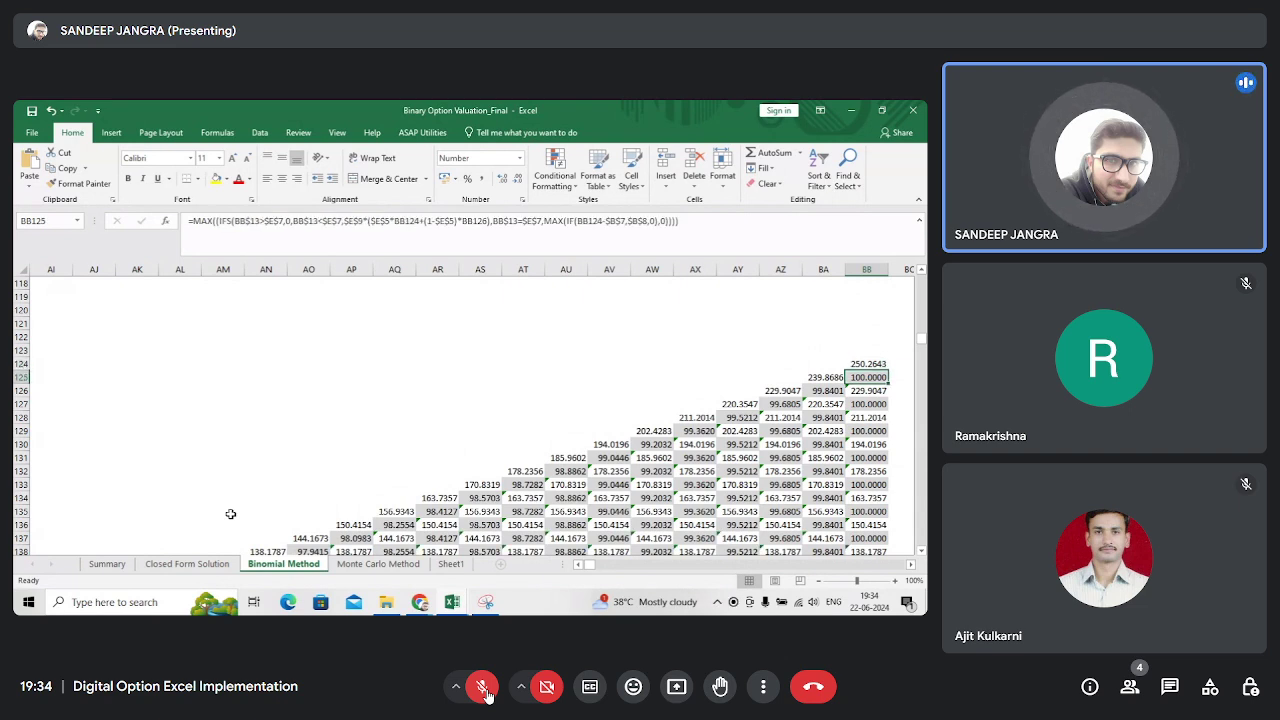
pyautogui.press('Up')
pyautogui.press('Down')
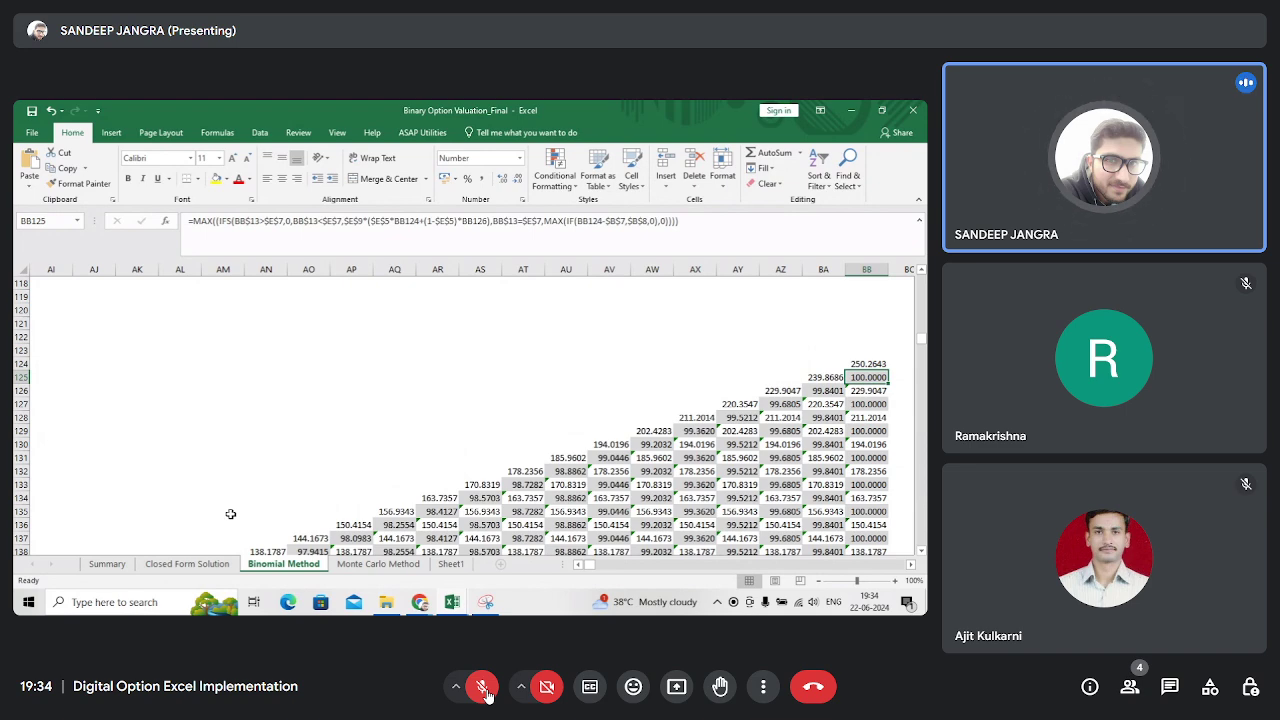
# - Go down the period 50 column to its lowest node and examine the payoff formula in BB225
pyautogui.press('Down')
pyautogui.press('Down')
pyautogui.press('Down')
pyautogui.press('Down')
pyautogui.press('Down')
pyautogui.press('Down')
pyautogui.press('Down')
pyautogui.press('Down')
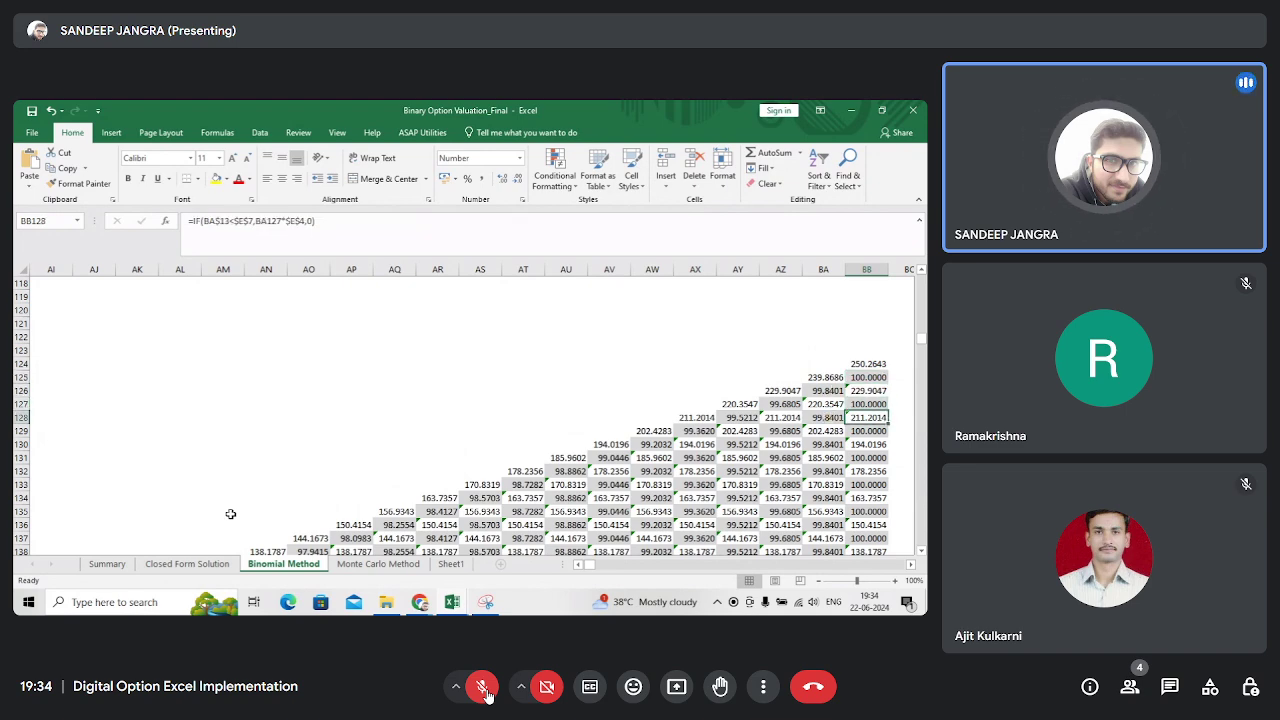
pyautogui.press('Down')
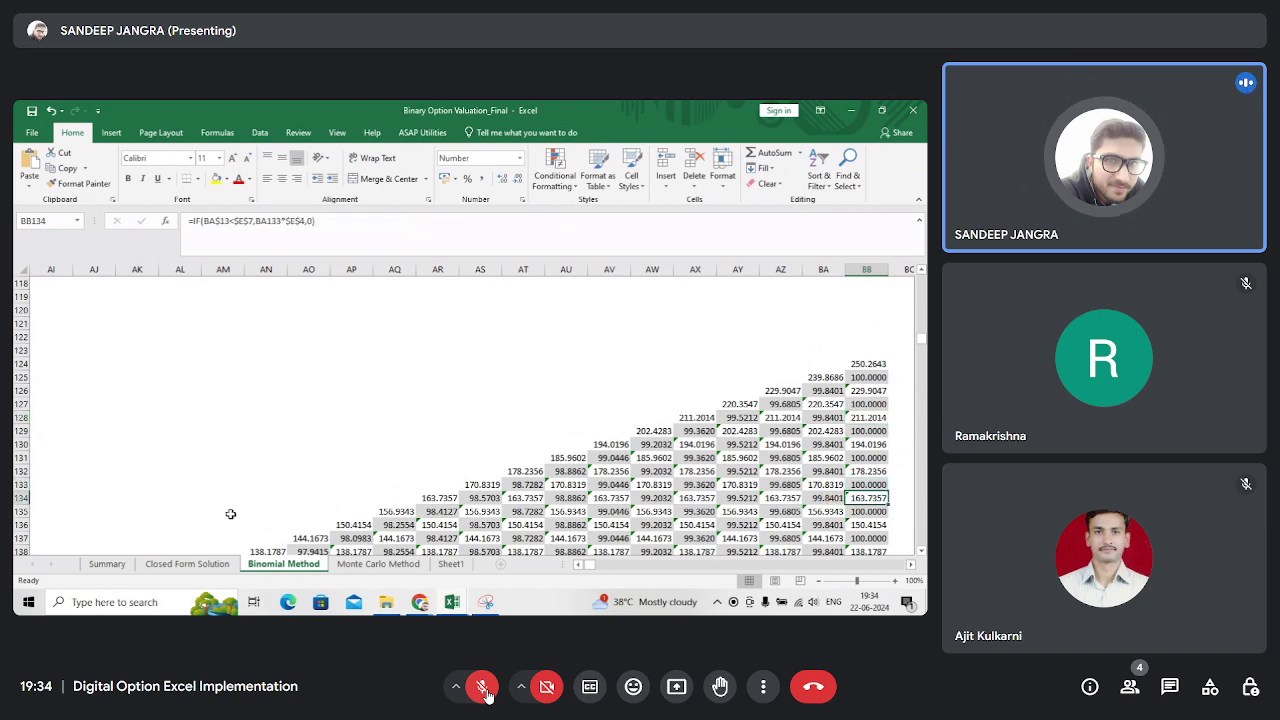
pyautogui.press('Down')
pyautogui.press('Down')
pyautogui.press('Down')
pyautogui.press('Down')
pyautogui.press('Down')
pyautogui.press('Down')
pyautogui.press('Down')
pyautogui.press('Down')
pyautogui.press('Down')
pyautogui.press('Down')
pyautogui.press('Down')
pyautogui.press('Down')
pyautogui.press('Down')
pyautogui.press('Down')
pyautogui.press('Down')
pyautogui.press('Down')
pyautogui.press('Down')
pyautogui.press('Down')
pyautogui.press('Down')
pyautogui.press('Down')
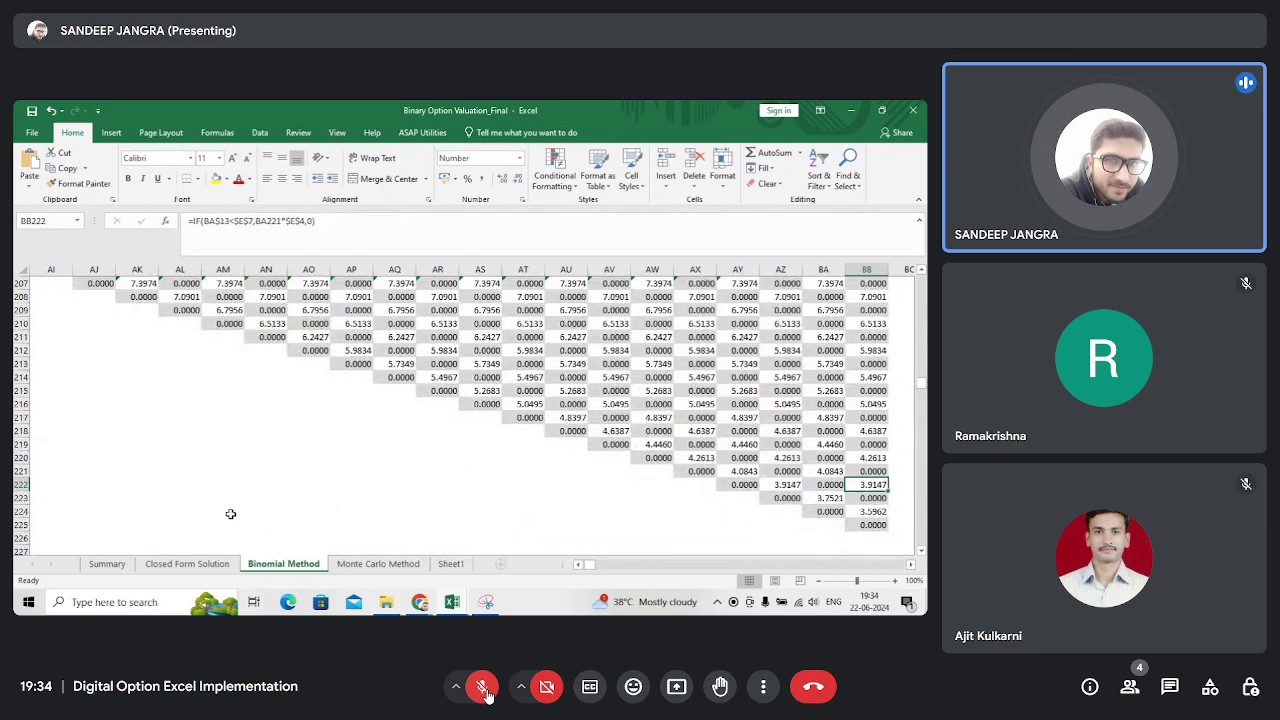
pyautogui.press('Down')
pyautogui.press('Down')
pyautogui.press('Down')
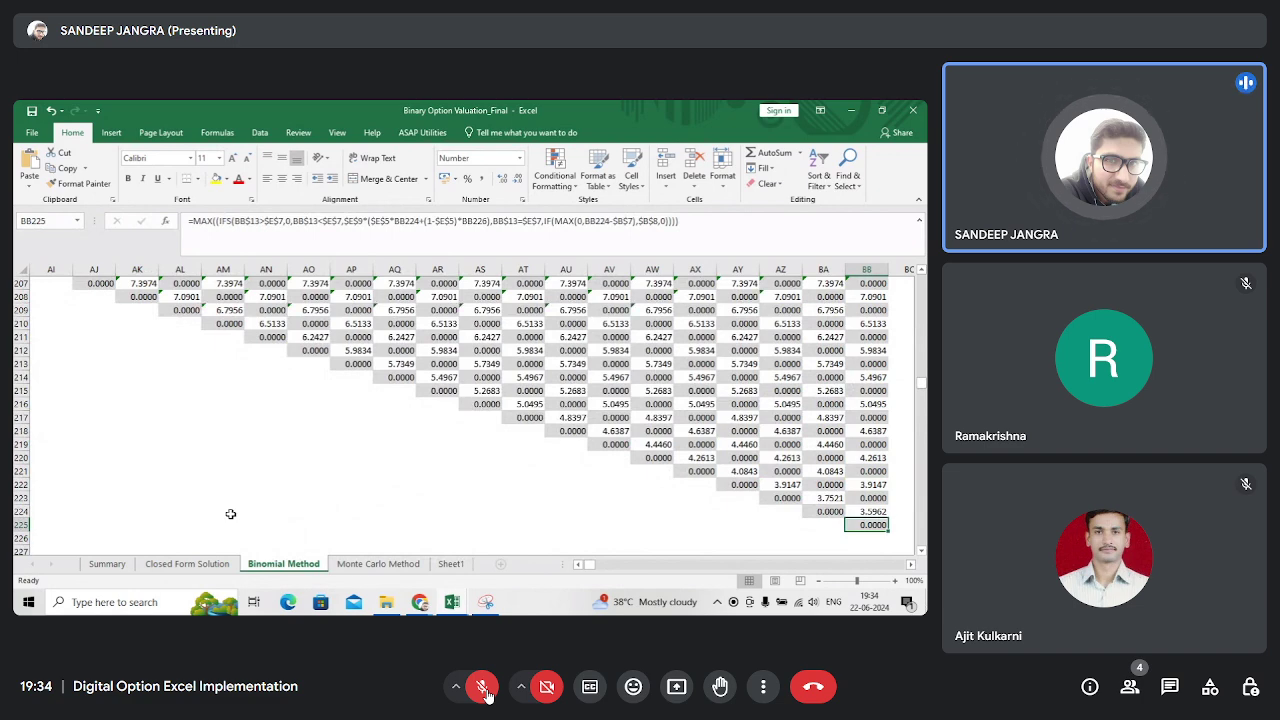
# - Compare the stock price formula in BB224 with the payoff formula in BB225
pyautogui.press('Up')
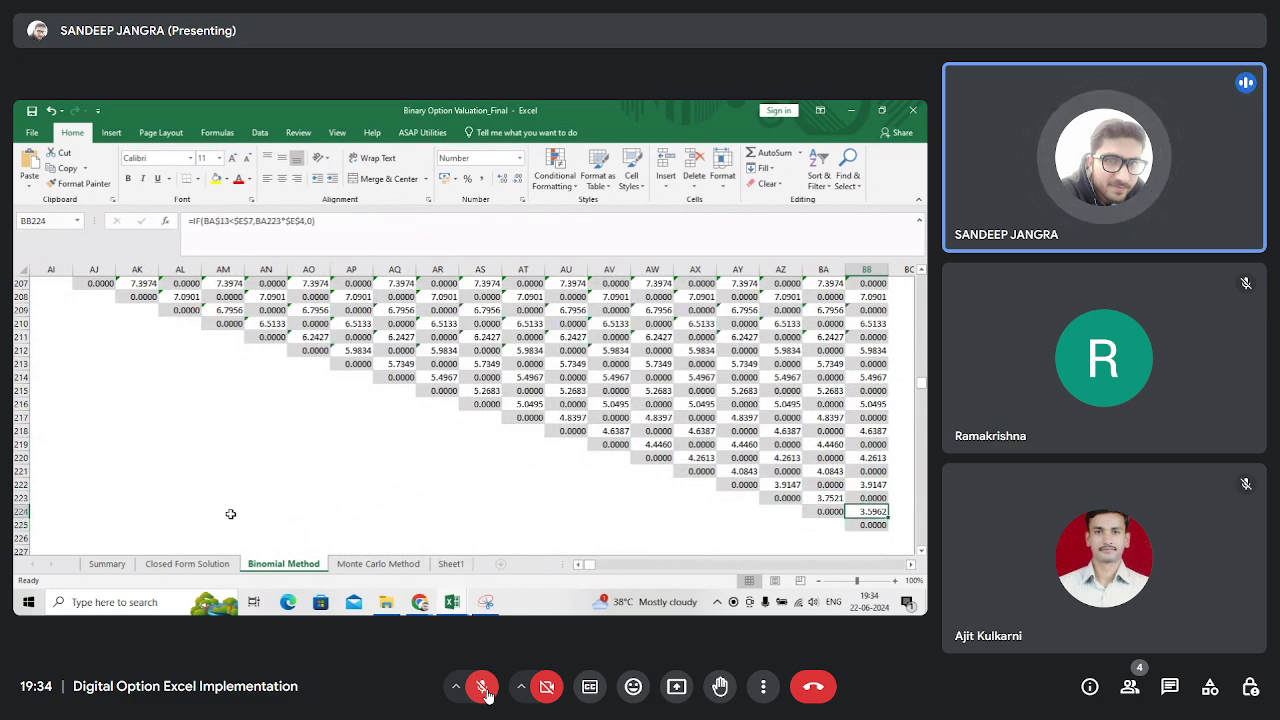
pyautogui.press('Up')
pyautogui.press('Down')
pyautogui.press('Down')
pyautogui.press('Up')
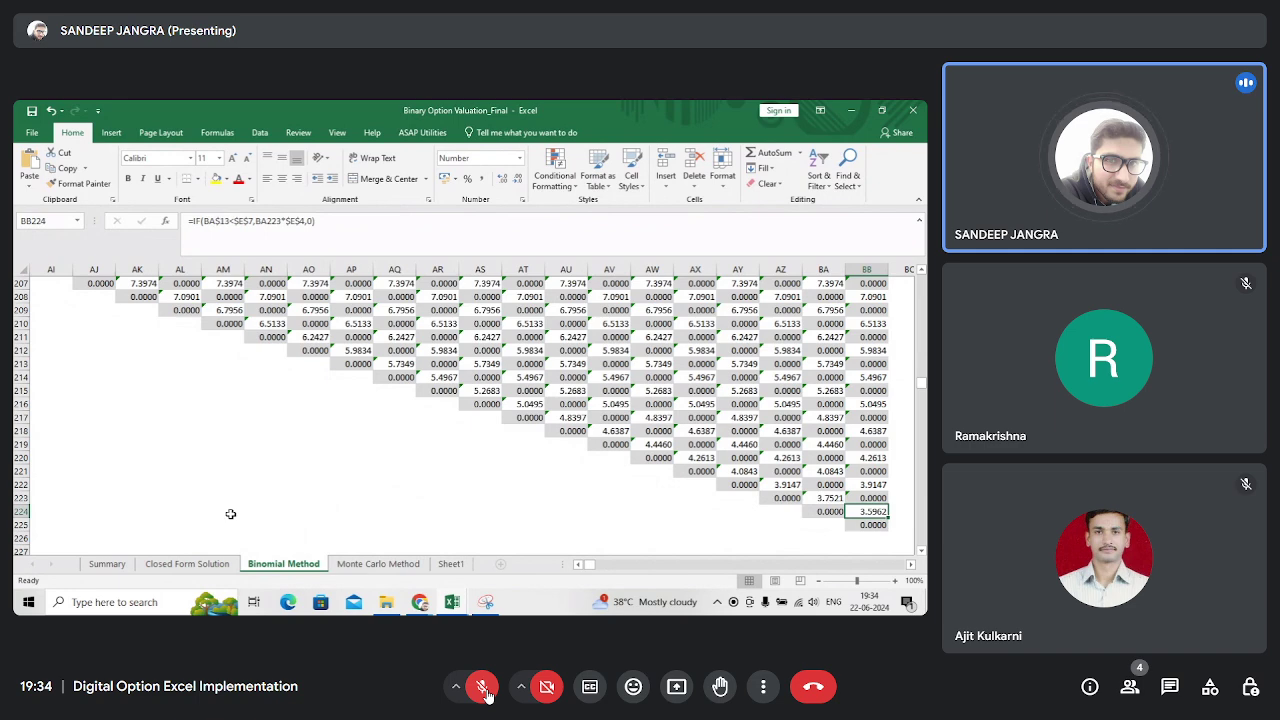
pyautogui.press('Up')
pyautogui.press('Up')
pyautogui.press('Down')
pyautogui.press('Down')
pyautogui.press('Down')
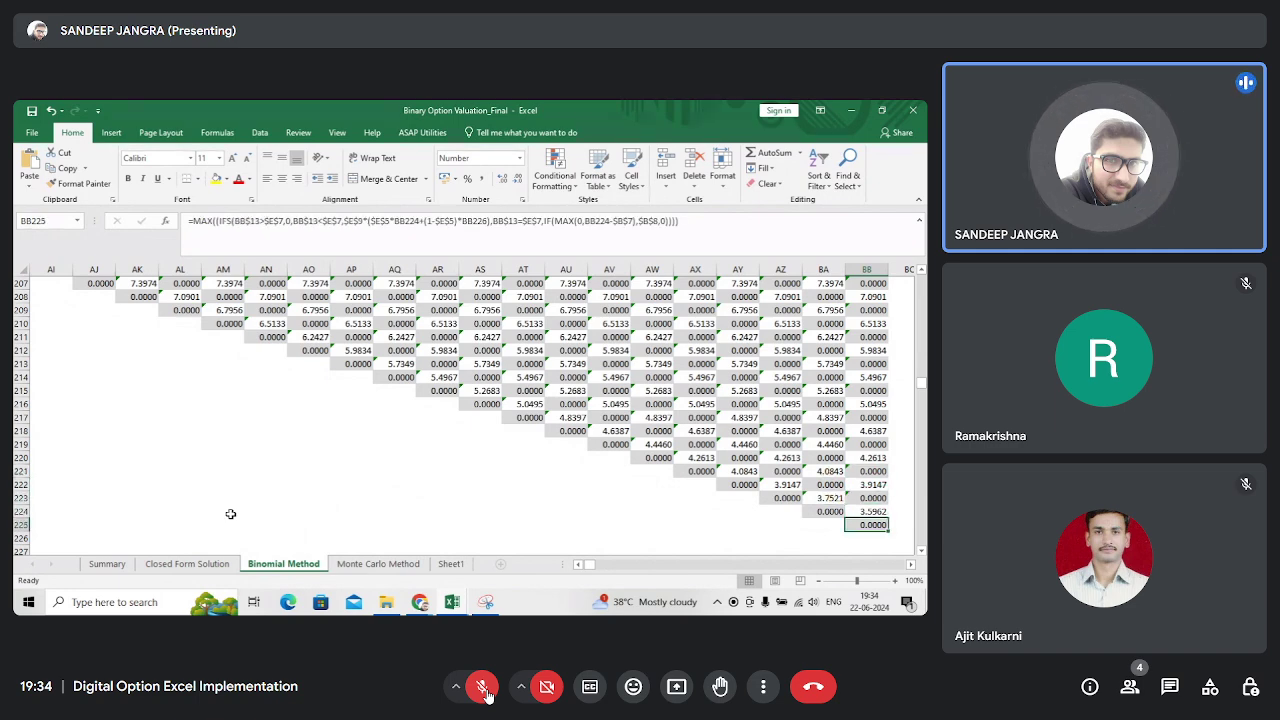
# - Return to the upper nodes of the cash-or-nothing tree and trace the cells referenced by the option value formula in BA130
pyautogui.press('Up')
pyautogui.press('Up')
pyautogui.press('Up')
pyautogui.press('Up')
pyautogui.press('Up')
pyautogui.press('Up')
pyautogui.press('Up')
pyautogui.press('Up')
pyautogui.press('Up')
pyautogui.press('Up')
pyautogui.press('Up')
pyautogui.press('Up')
pyautogui.press('Up')
pyautogui.press('Up')
pyautogui.press('Up')
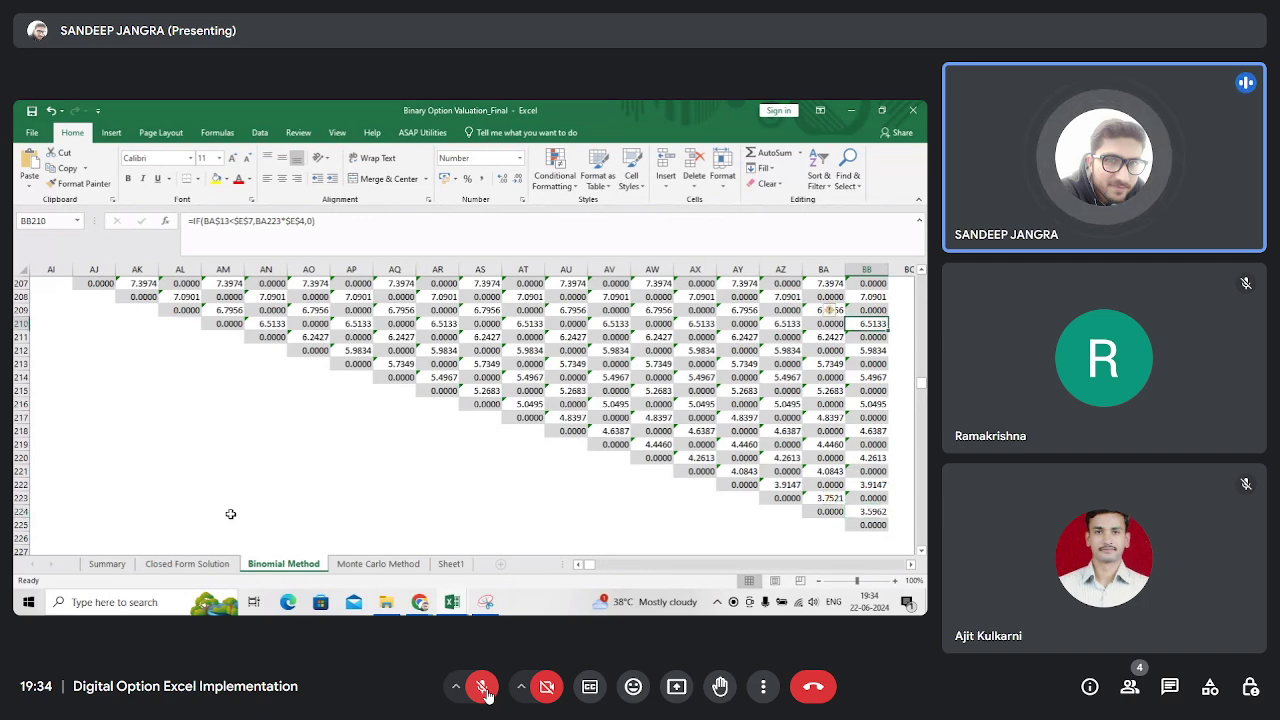
pyautogui.press('Up')
pyautogui.press('Up')
pyautogui.press('Up')
pyautogui.press('Up')
pyautogui.press('Up')
pyautogui.press('Up')
pyautogui.press('Up')
pyautogui.press('Up')
pyautogui.press('Up')
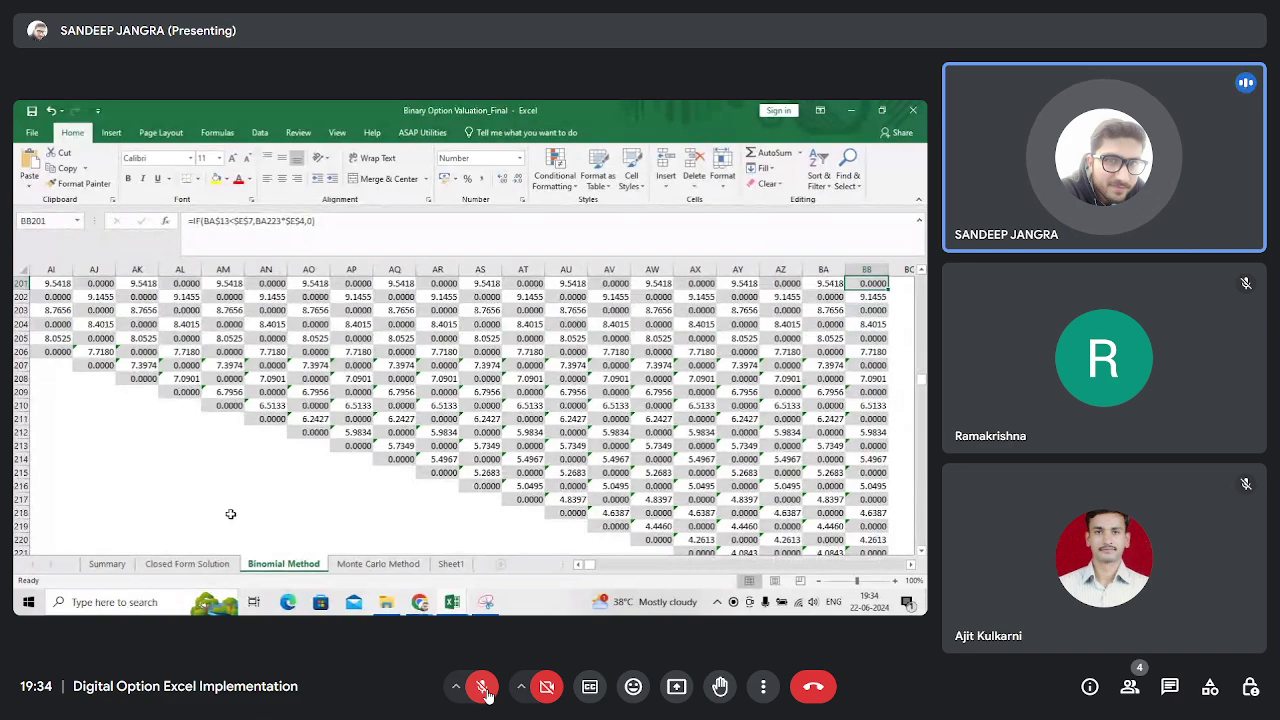
pyautogui.press('Up')
pyautogui.press('Up')
pyautogui.press('Up')
pyautogui.press('Up')
pyautogui.press('Up')
pyautogui.press('Up')
pyautogui.press('Up')
pyautogui.press('Up')
pyautogui.press('Up')
pyautogui.press('Up')
pyautogui.press('Up')
pyautogui.press('Up')
pyautogui.press('Up')
pyautogui.press('Up')
pyautogui.press('Up')
pyautogui.press('Up')
pyautogui.press('Up')
pyautogui.press('Up')
pyautogui.press('Up')
pyautogui.press('Up')
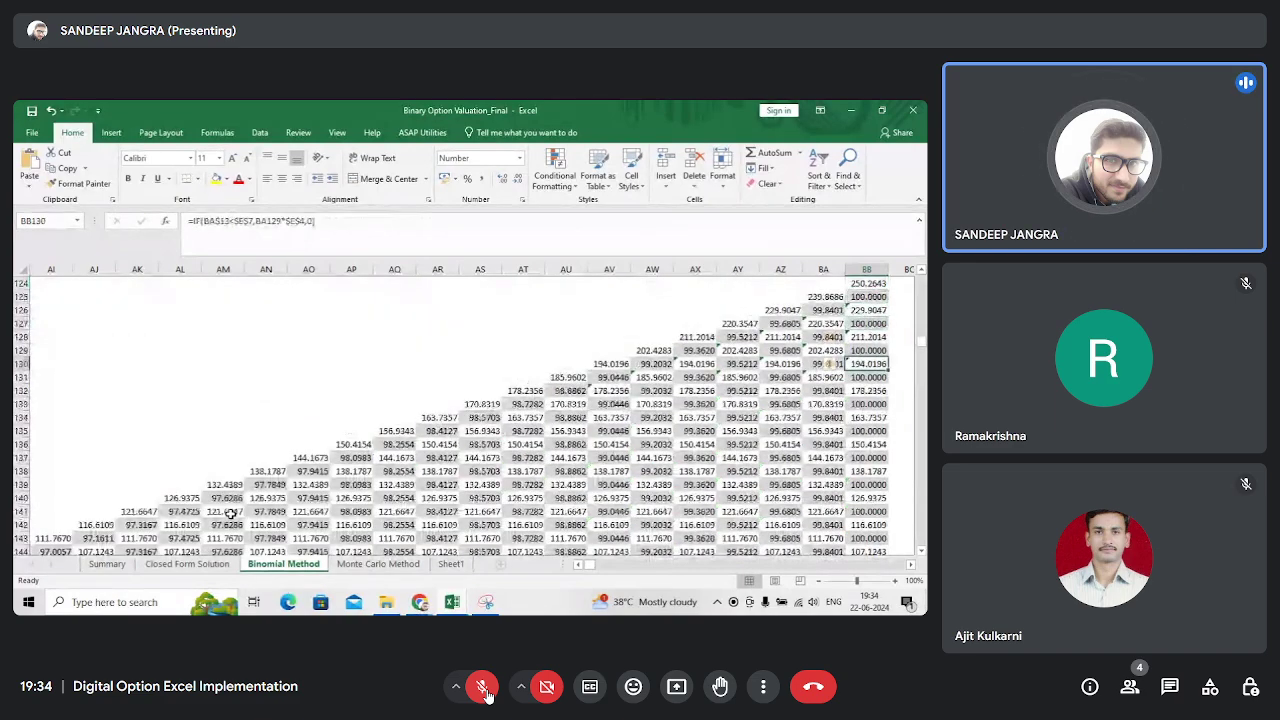
pyautogui.press('Down')
pyautogui.press('Left')
pyautogui.press('Left')
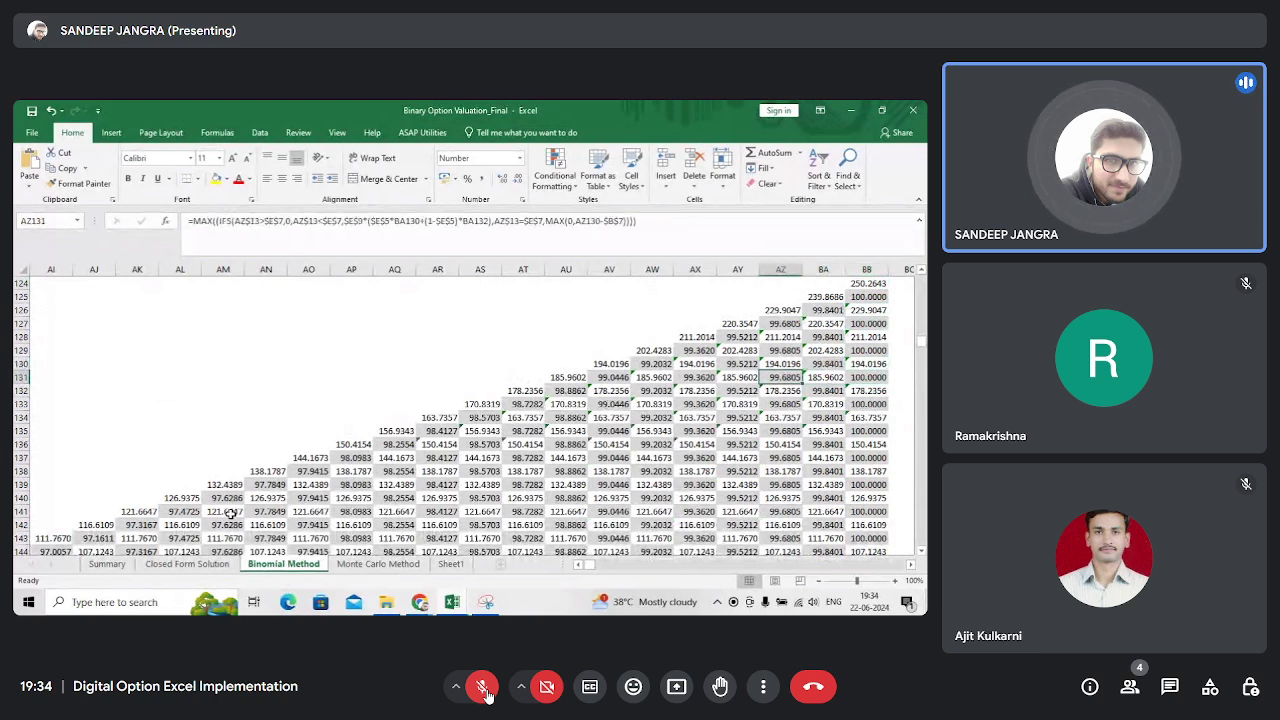
pyautogui.press('Right')
pyautogui.press('Up')
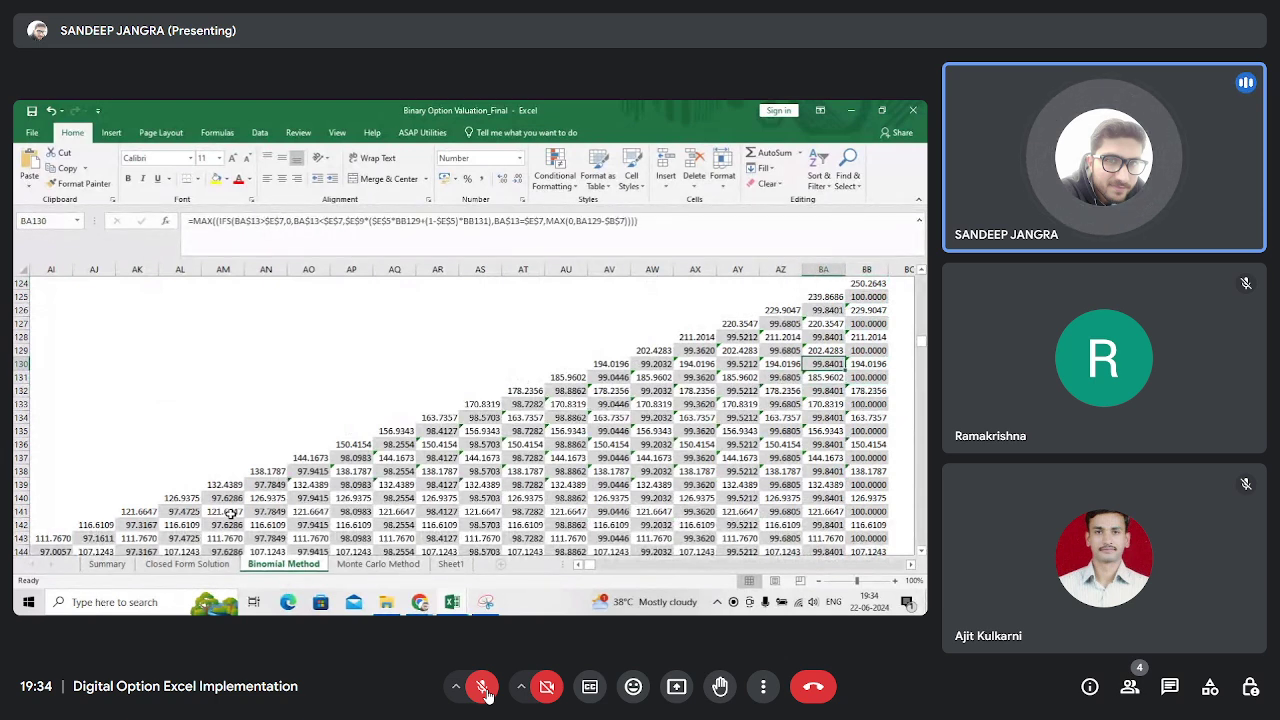
pyautogui.press('F2')
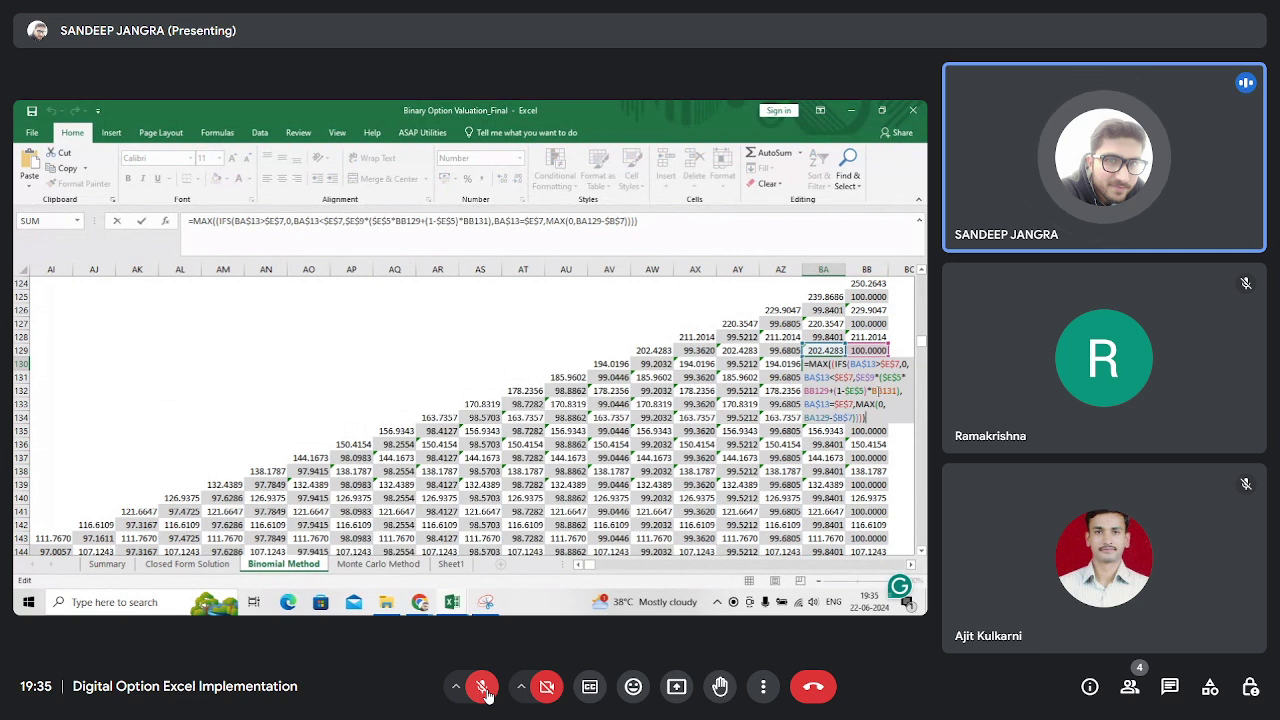
pyautogui.press('Escape')
# - Copy the discounted expected value term $E$9*($E$5*BB125+(1-$E$5)*BB127) from the formula in BA126, leaving that formula unedited
pyautogui.press('Right')
pyautogui.press('Up')
pyautogui.press('Up')
pyautogui.press('Up')
pyautogui.press('Up')
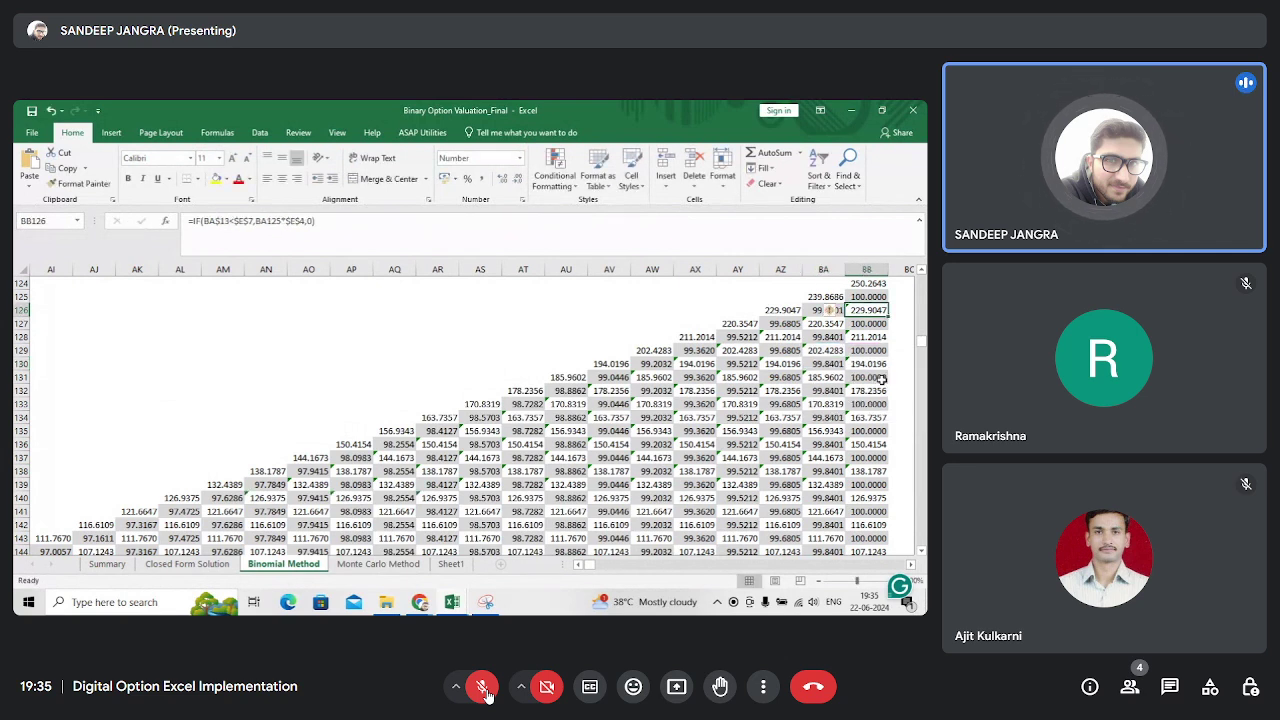
pyautogui.press('Left')
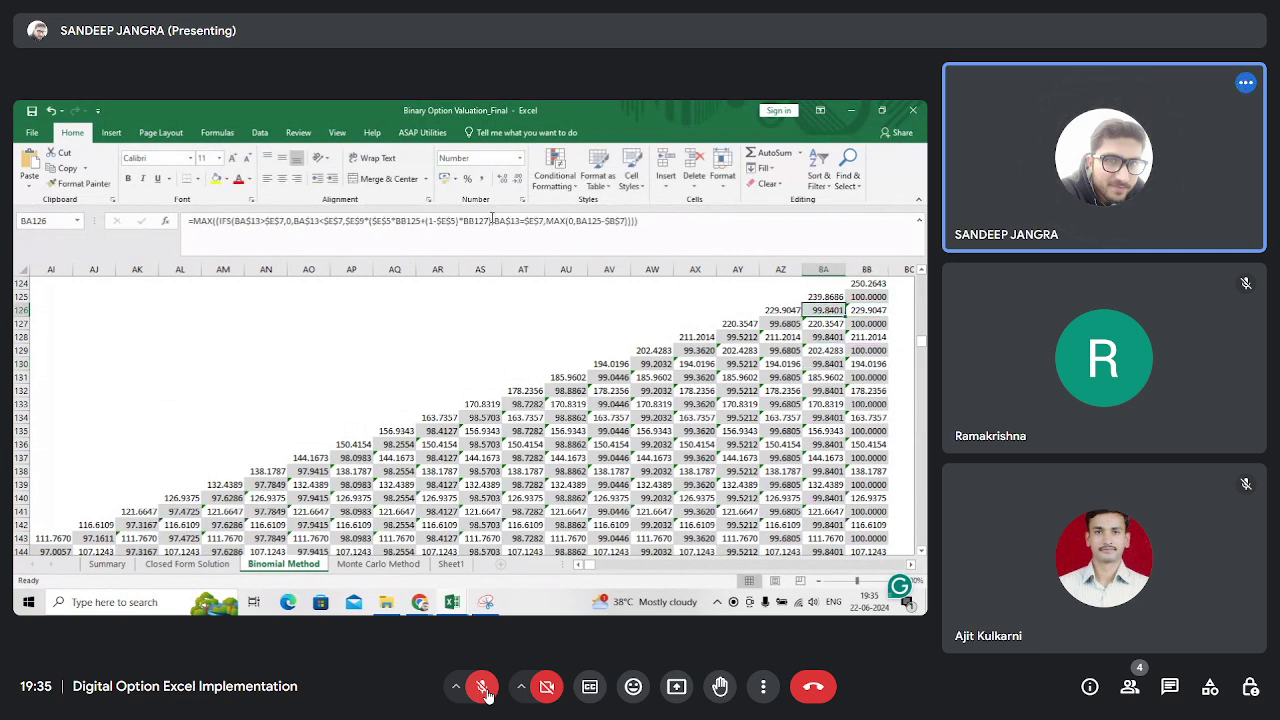
pyautogui.click(491, 219)
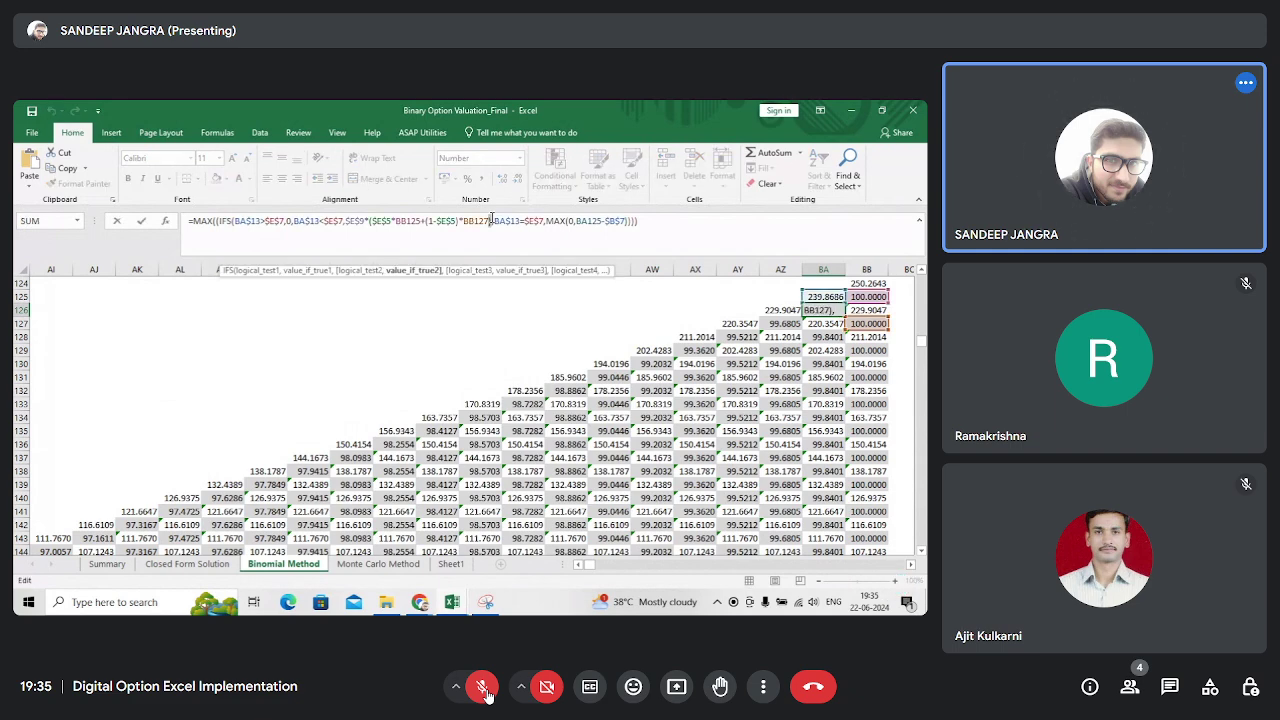
pyautogui.hotkey('shift', 'Left')
pyautogui.hotkey('shift', 'Left')
pyautogui.hotkey('shift', 'Left')
pyautogui.hotkey('shift', 'Left')
pyautogui.hotkey('shift', 'Left')
pyautogui.hotkey('shift', 'Left')
pyautogui.hotkey('shift', 'Left')
pyautogui.hotkey('shift', 'Left')
pyautogui.hotkey('shift', 'Left')
pyautogui.hotkey('shift', 'Left')
pyautogui.hotkey('shift', 'Left')
pyautogui.hotkey('shift', 'Left')
pyautogui.hotkey('shift', 'Left')
pyautogui.hotkey('shift', 'Left')
pyautogui.hotkey('shift', 'Left')
pyautogui.hotkey('shift', 'Left')
pyautogui.hotkey('shift', 'Left')
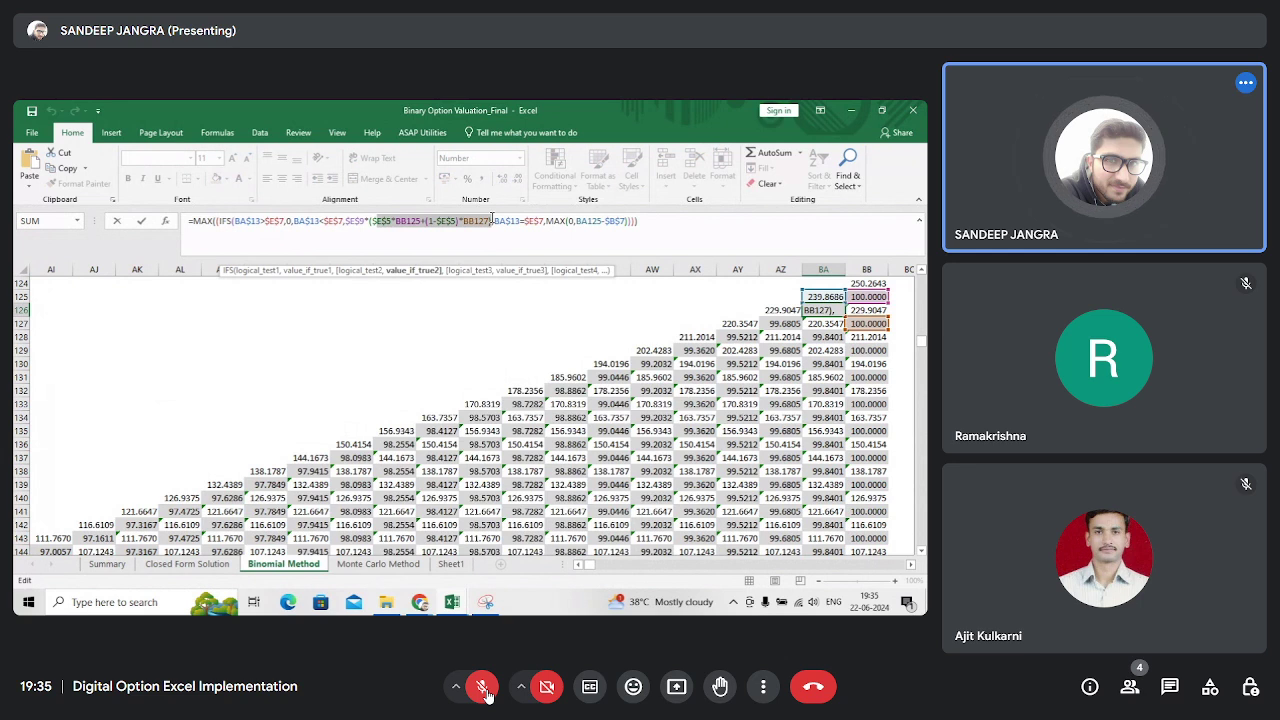
pyautogui.hotkey('shift', 'Left')
pyautogui.hotkey('shift', 'Left')
pyautogui.hotkey('shift', 'Left')
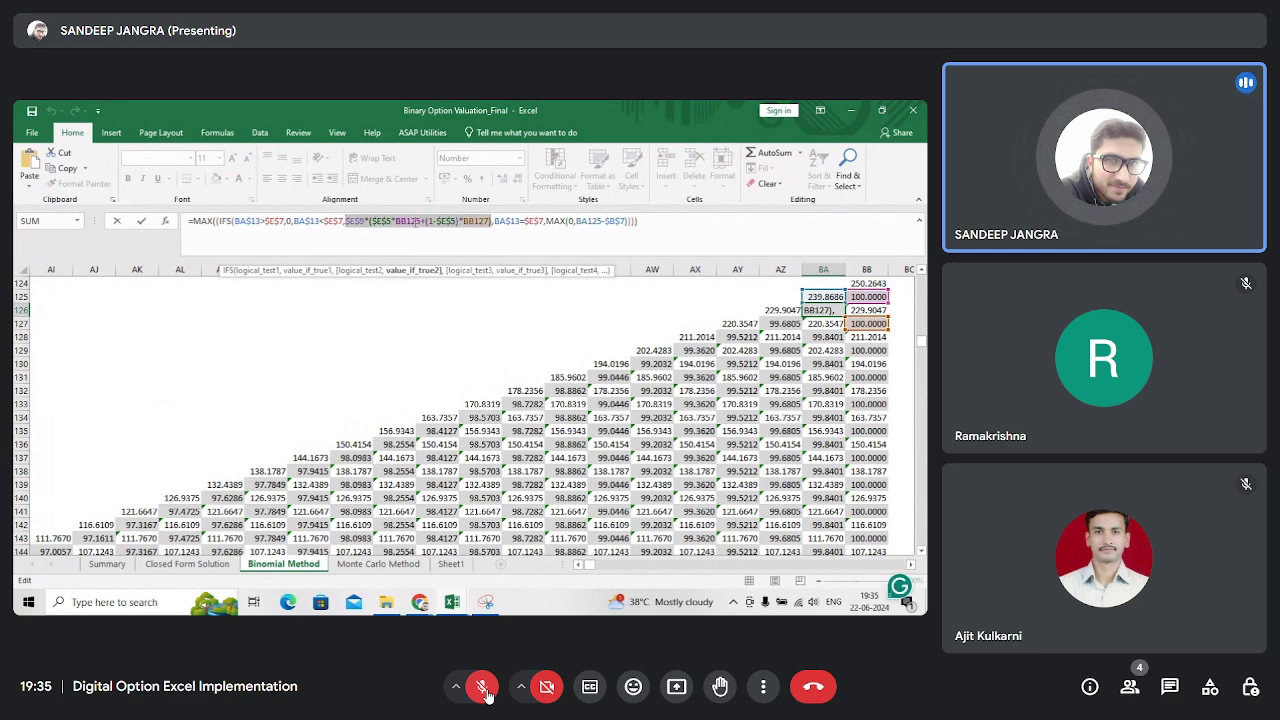
pyautogui.press('Escape')
# - Enter the formula =$E$9*($E$5*BB125+(1-$E$5)*BB127) in BC125 and review its cell references
pyautogui.press('Right')
pyautogui.press('Right')
pyautogui.press('Right')
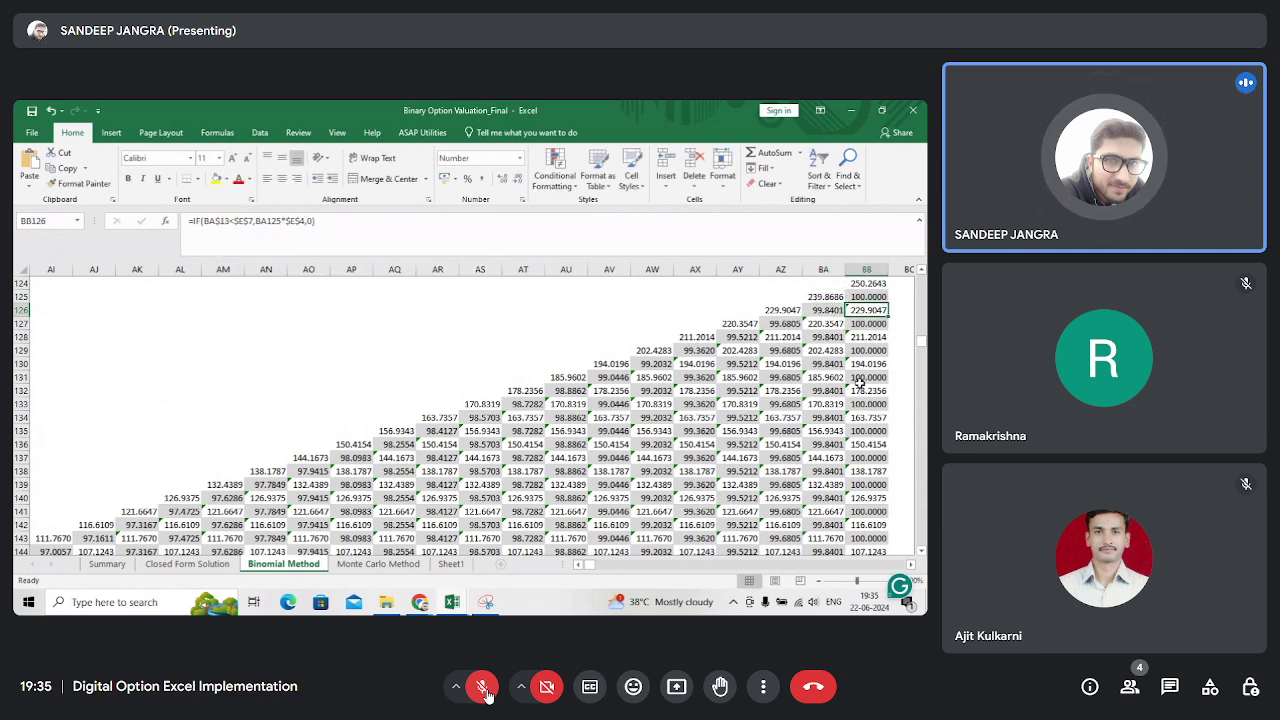
pyautogui.press('Left')
pyautogui.press('Up')
pyautogui.write('=')
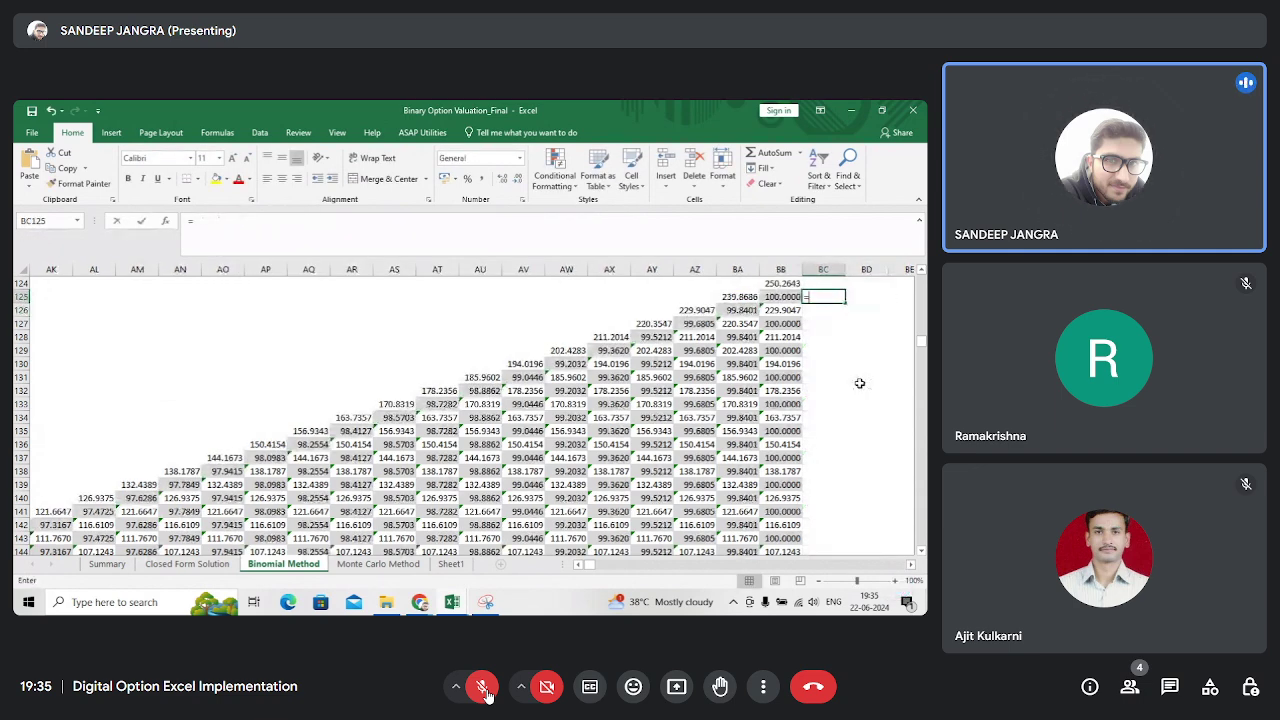
pyautogui.write('$E$9*($E$5*BB125+(1-$E$5)*BB127)')
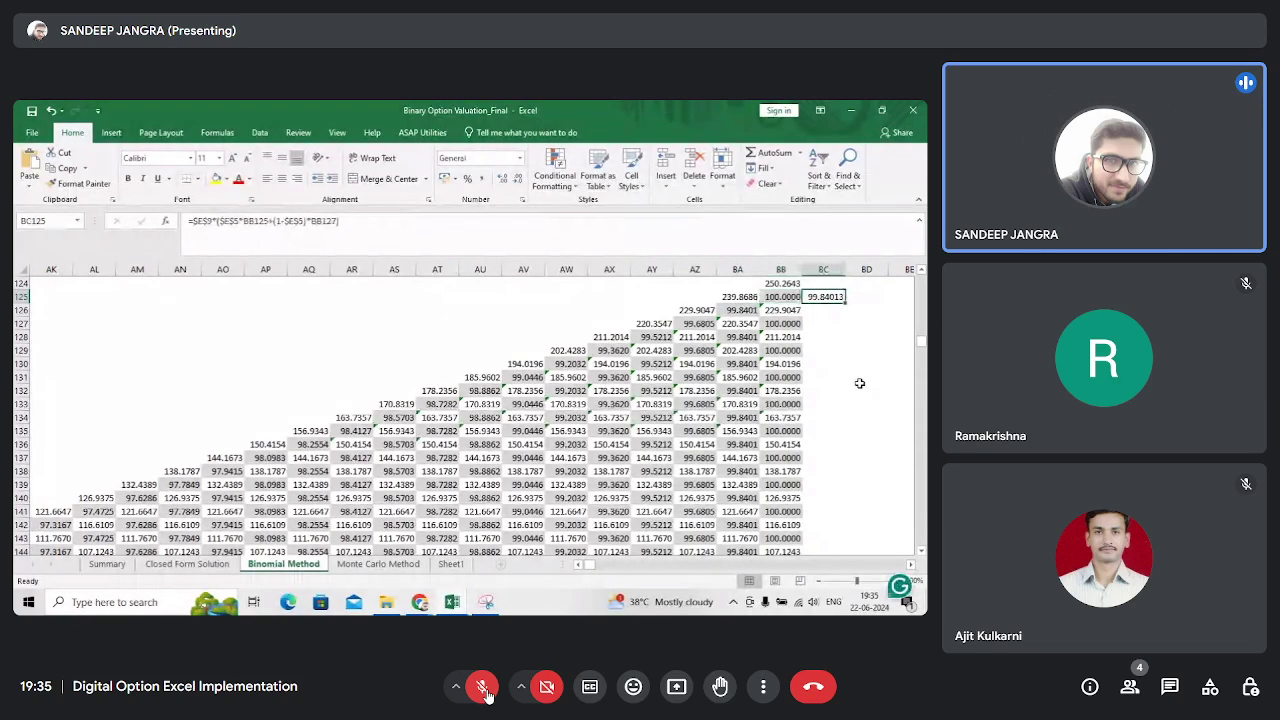
pyautogui.press('F2')
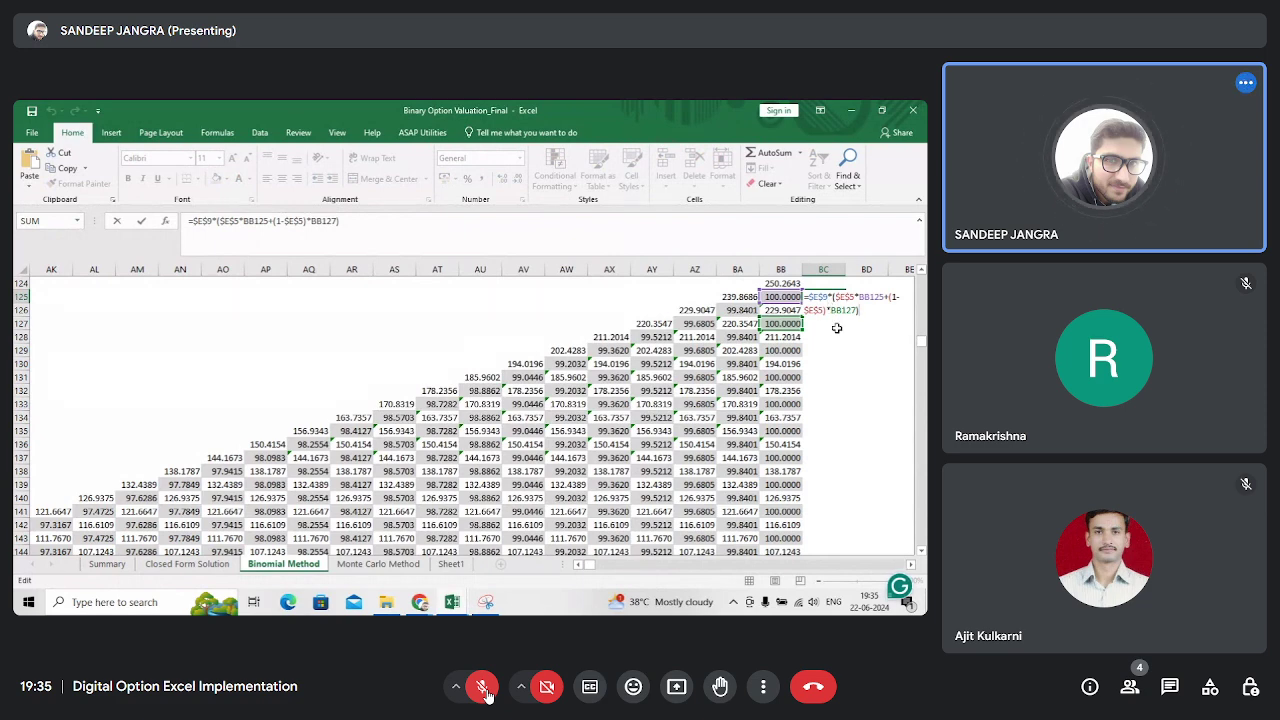
pyautogui.hotkey('ctrl', 'Return')
# - Compare the check calculation in BC125 with the option value formula in BA126
pyautogui.press('Up')
pyautogui.press('Up')
pyautogui.press('Left')
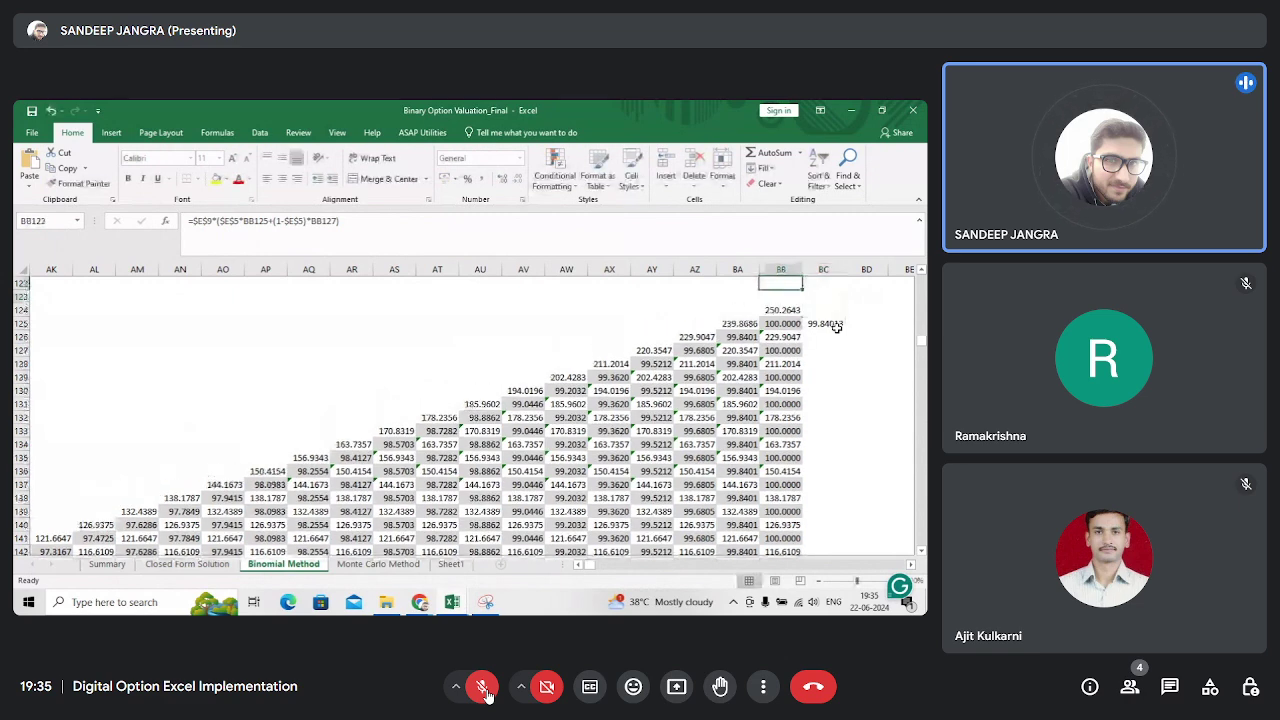
pyautogui.press('Down')
pyautogui.press('Down')
pyautogui.press('Down')
pyautogui.press('Left')
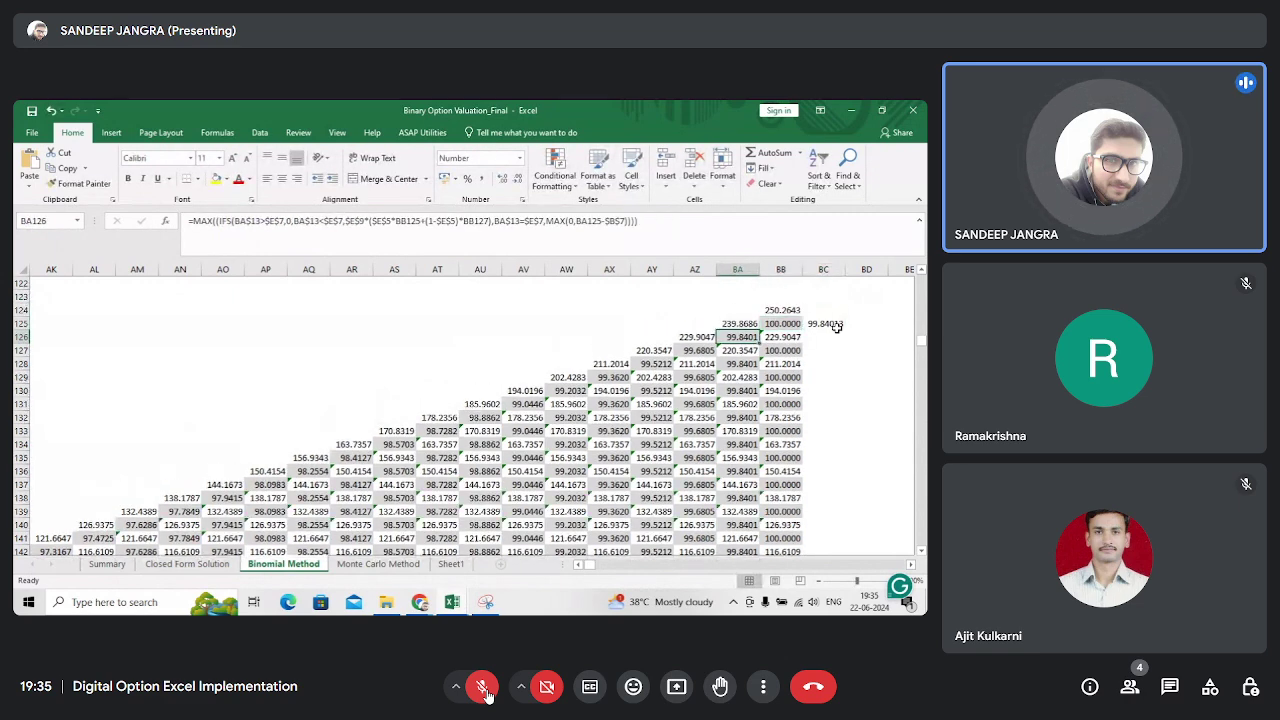
# - Trace the discounted option values backward from column BA through the earlier upper nodes of the cash-or-nothing call tree
pyautogui.press('Up')
pyautogui.press('Up')
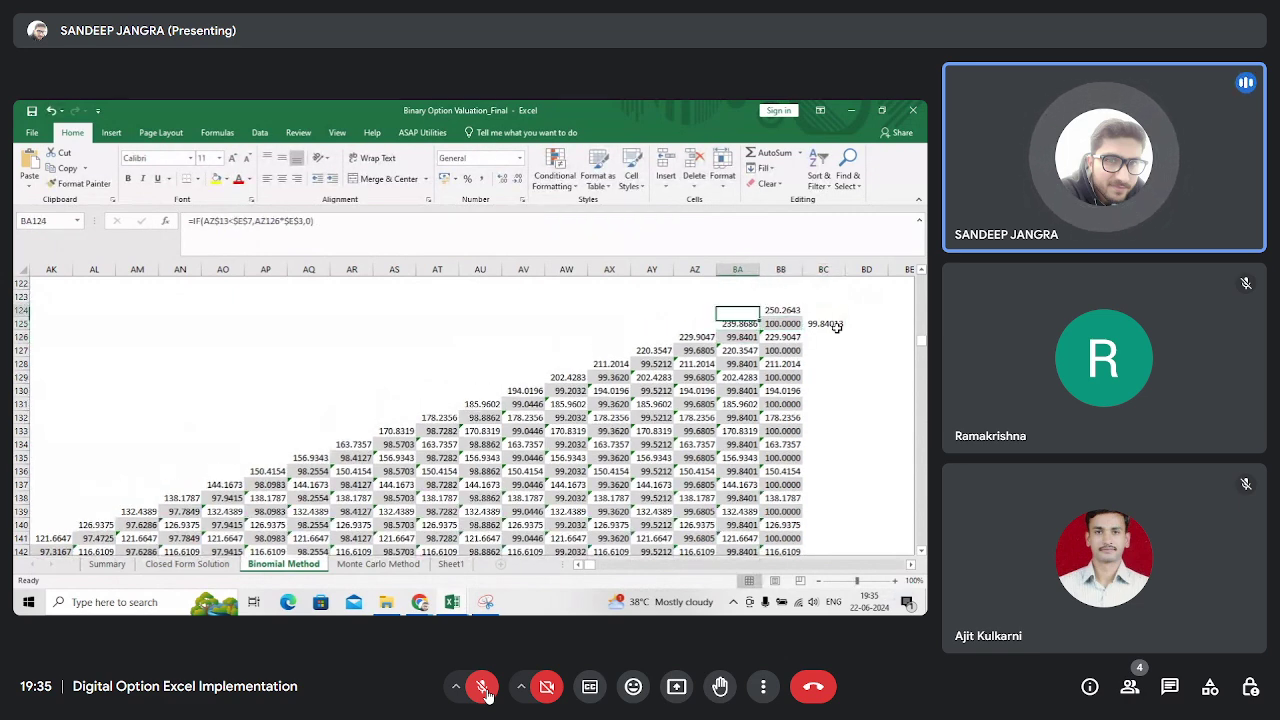
pyautogui.press('Down')
pyautogui.press('Down')
pyautogui.press('Left')
pyautogui.press('Down')
pyautogui.press('Down')
pyautogui.press('Down')
pyautogui.press('Down')
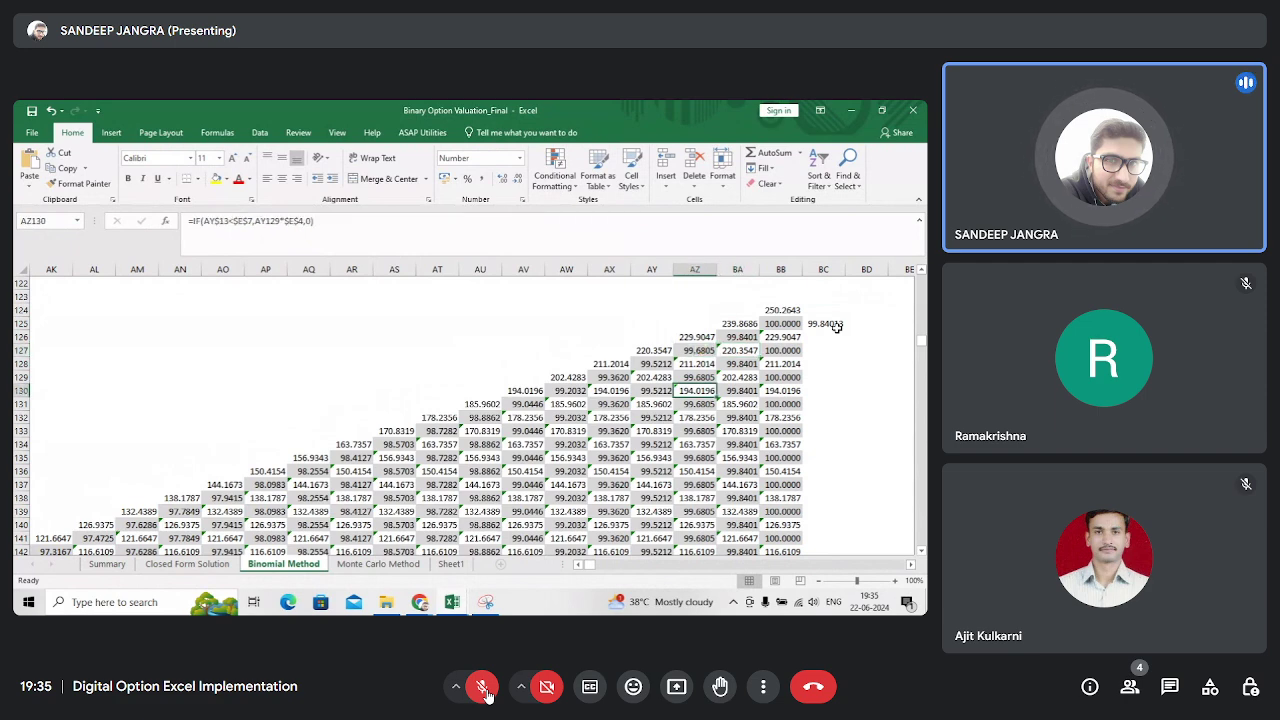
pyautogui.press('Left')
pyautogui.press('Left')
pyautogui.press('Left')
pyautogui.press('Left')
pyautogui.press('Left')
pyautogui.press('Down')
pyautogui.press('Down')
pyautogui.press('Down')
pyautogui.press('Down')
# - Go to the Cash-or-Nothing Call Option Valuation row and examine the root option value in D175 with its neighbouring nodes
pyautogui.hotkey('ctrl', 'Left')
pyautogui.hotkey('ctrl', 'Left')
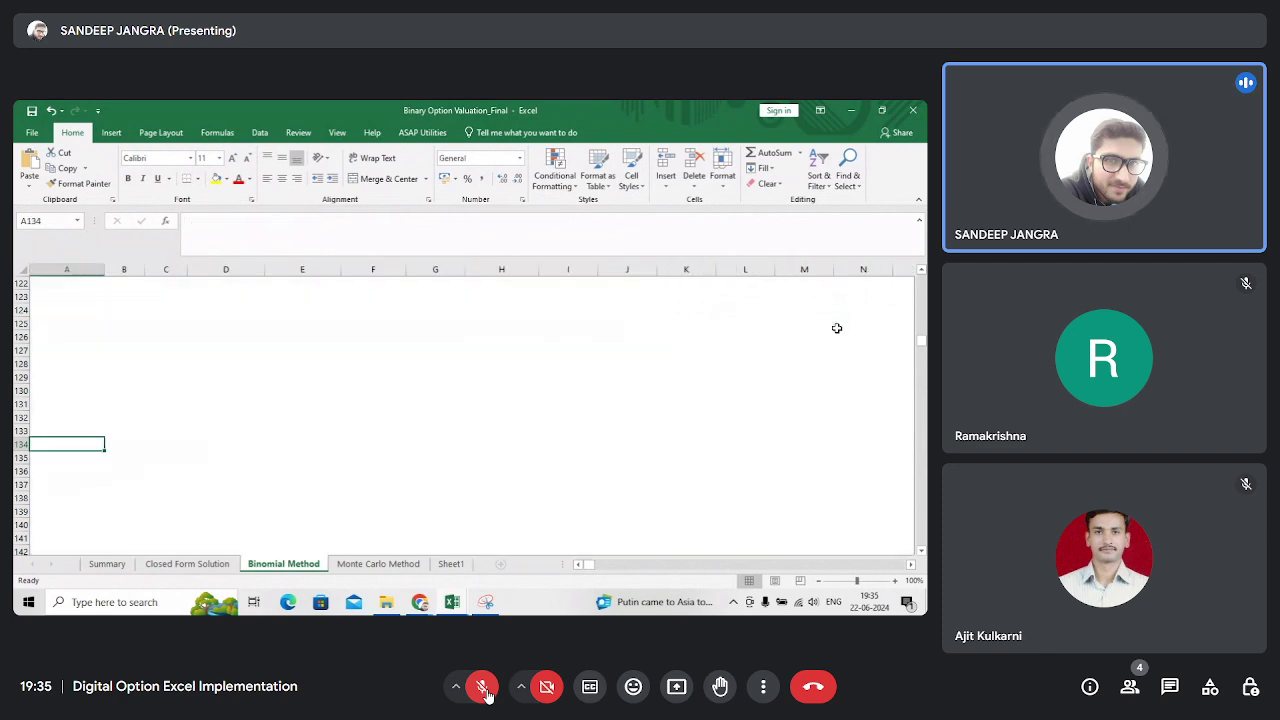
pyautogui.hotkey('ctrl', 'Down')
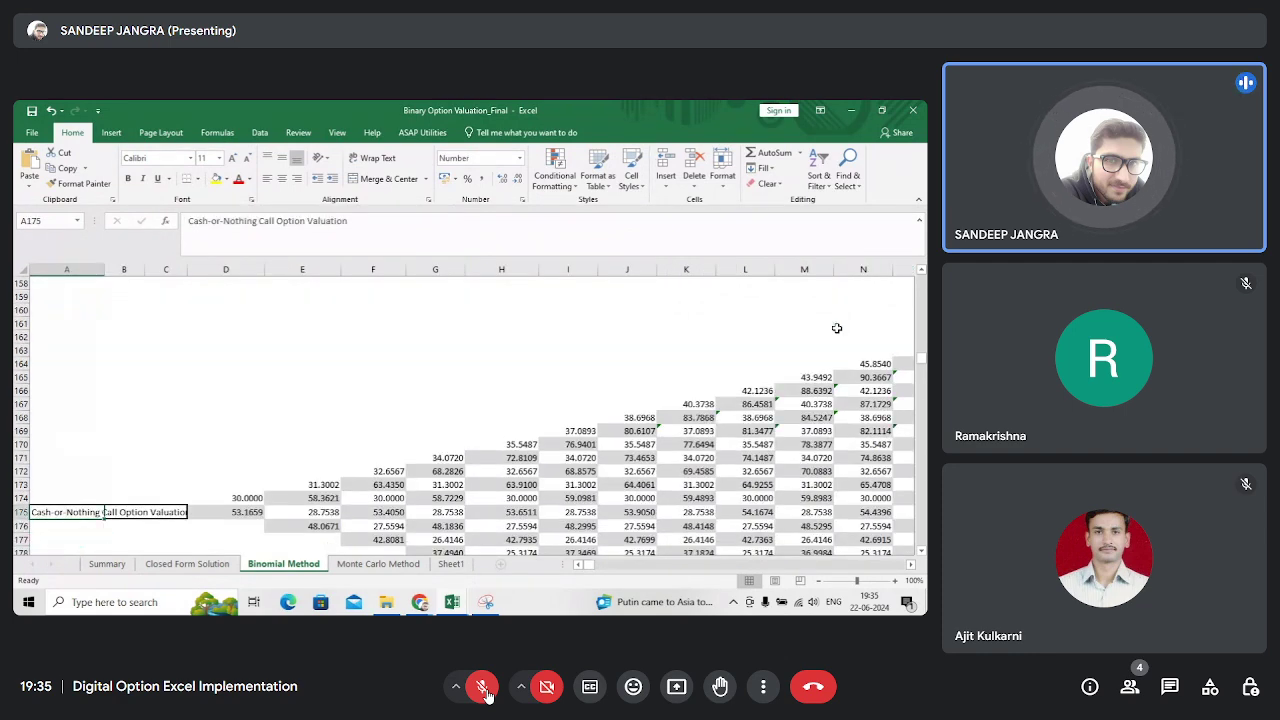
pyautogui.press('Right')
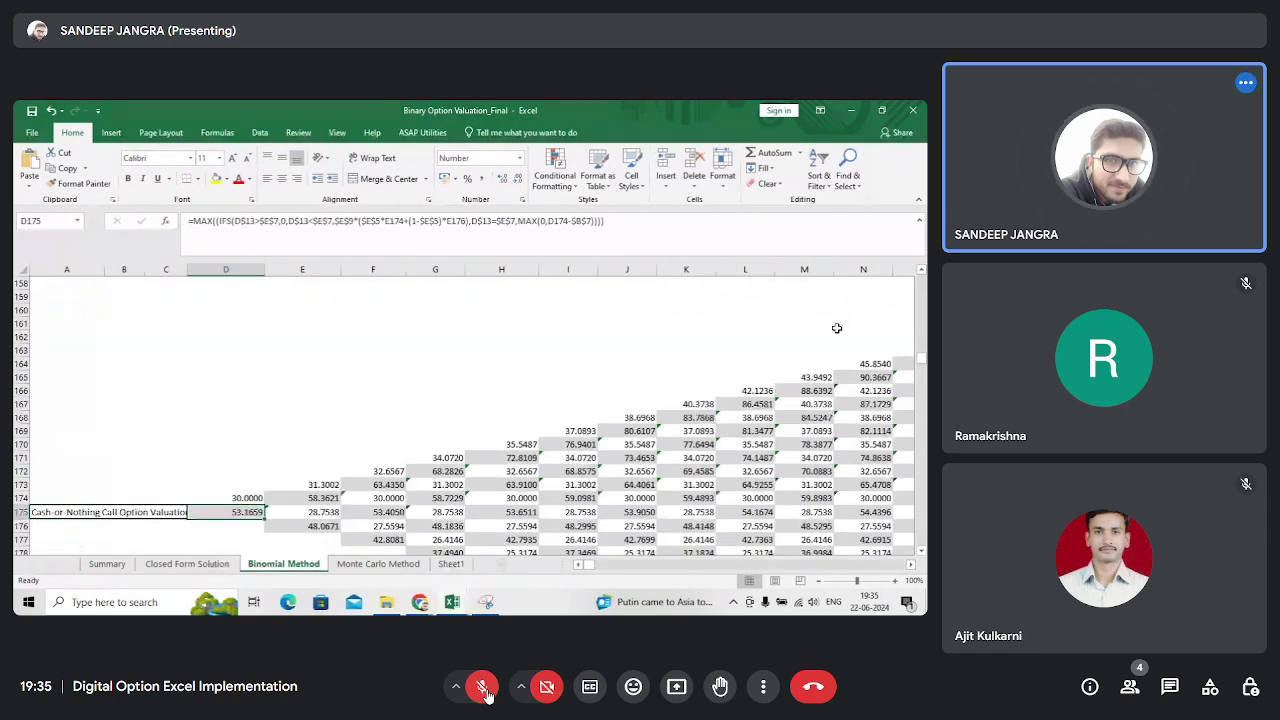
pyautogui.press('Left')
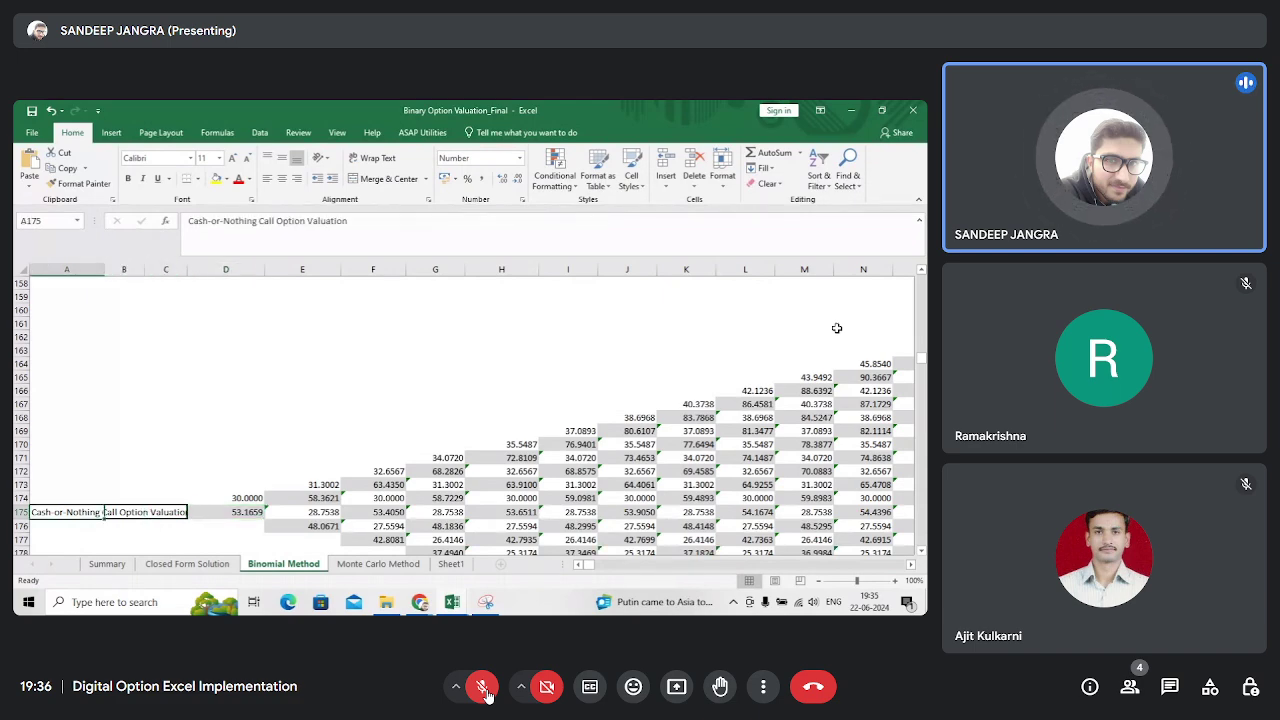
pyautogui.press('Right')
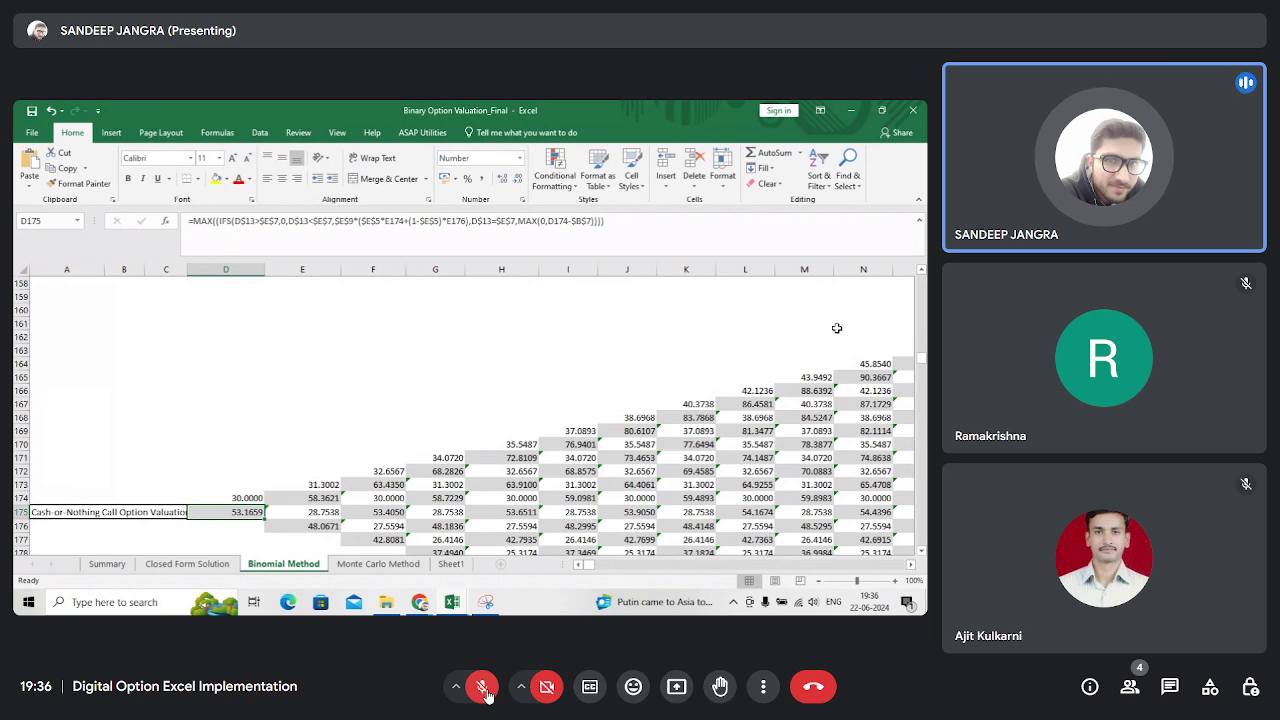
pyautogui.press('Right')
pyautogui.press('Left')
pyautogui.press('Right')
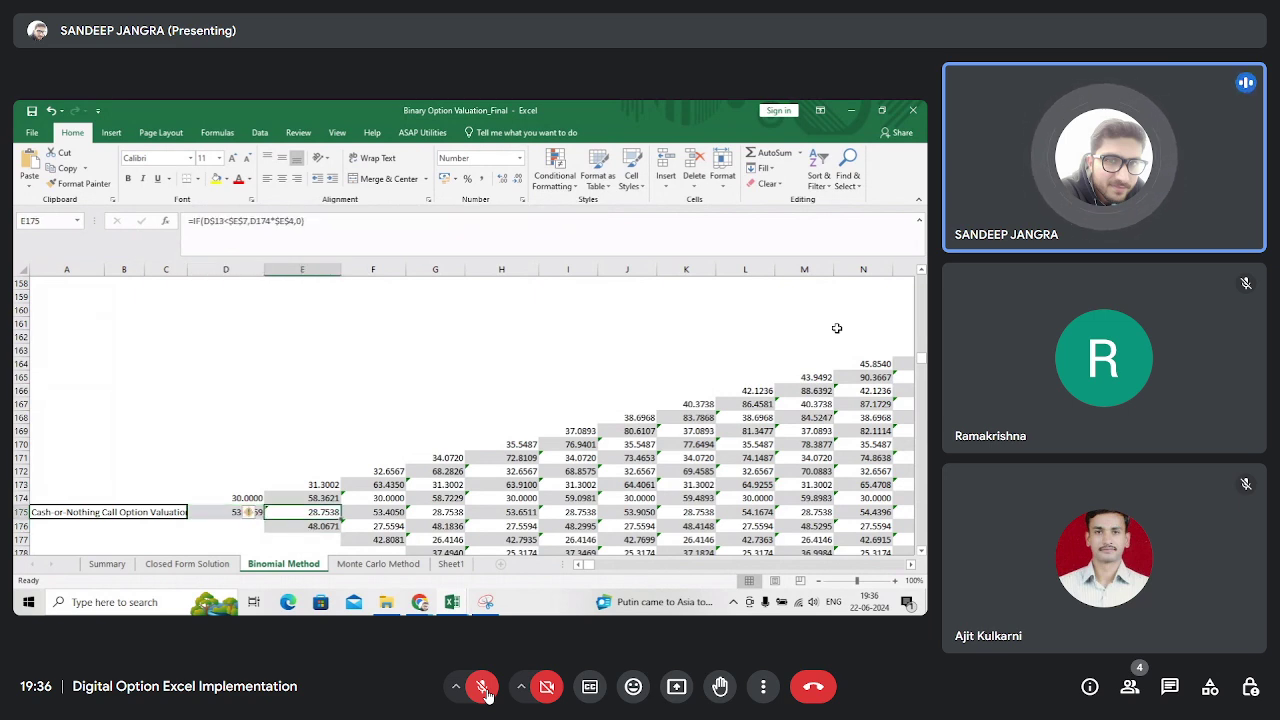
pyautogui.press('Left')
pyautogui.press('Left')
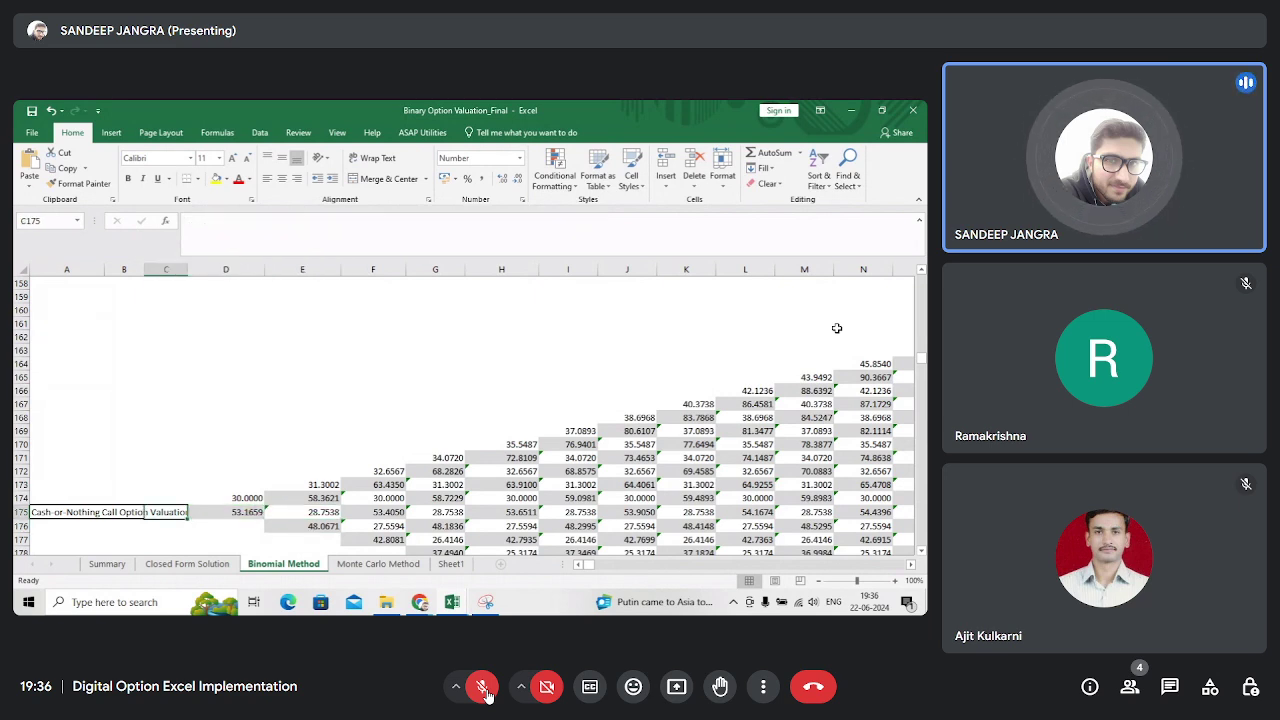
pyautogui.press('Left')
pyautogui.press('Right')
pyautogui.press('Right')
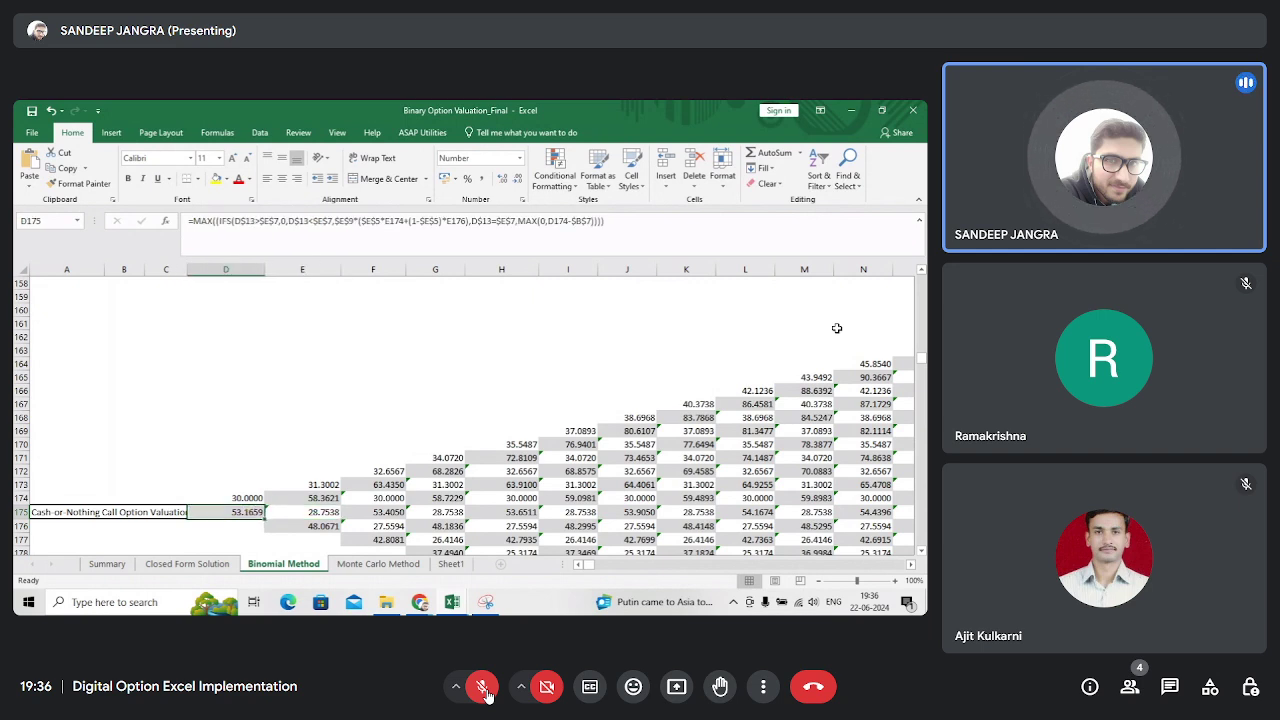
# - Review the cells referenced by the root call value formula in D175, leaving the formula unedited
pyautogui.press('Right')
pyautogui.press('Right')
pyautogui.press('Right')
pyautogui.press('Right')
pyautogui.press('Left')
pyautogui.press('Left')
pyautogui.press('Left')
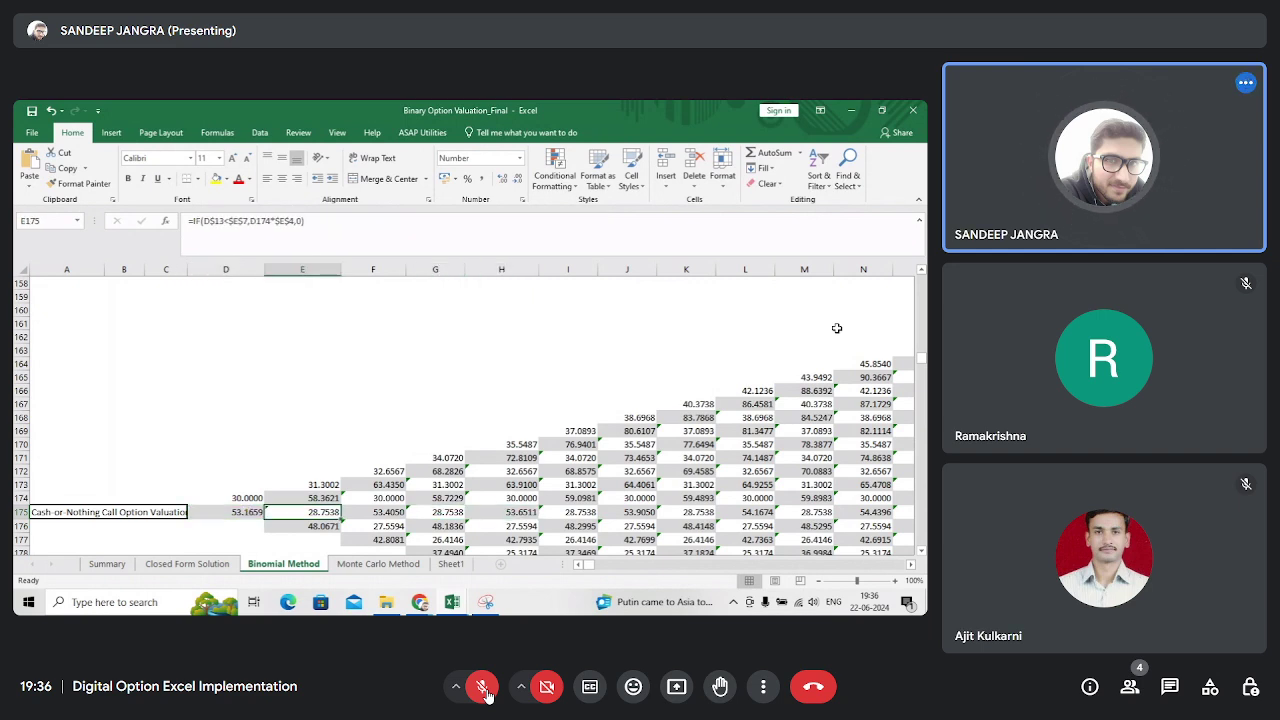
pyautogui.press('Left')
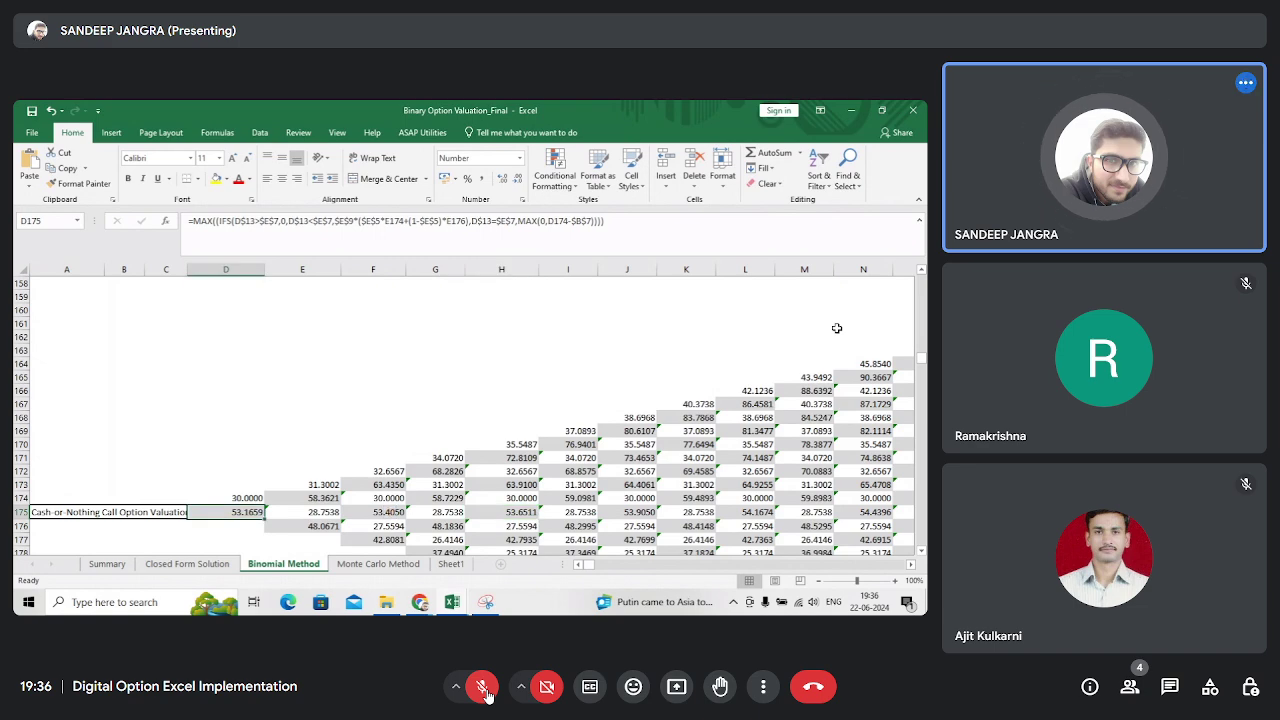
pyautogui.press('F2')
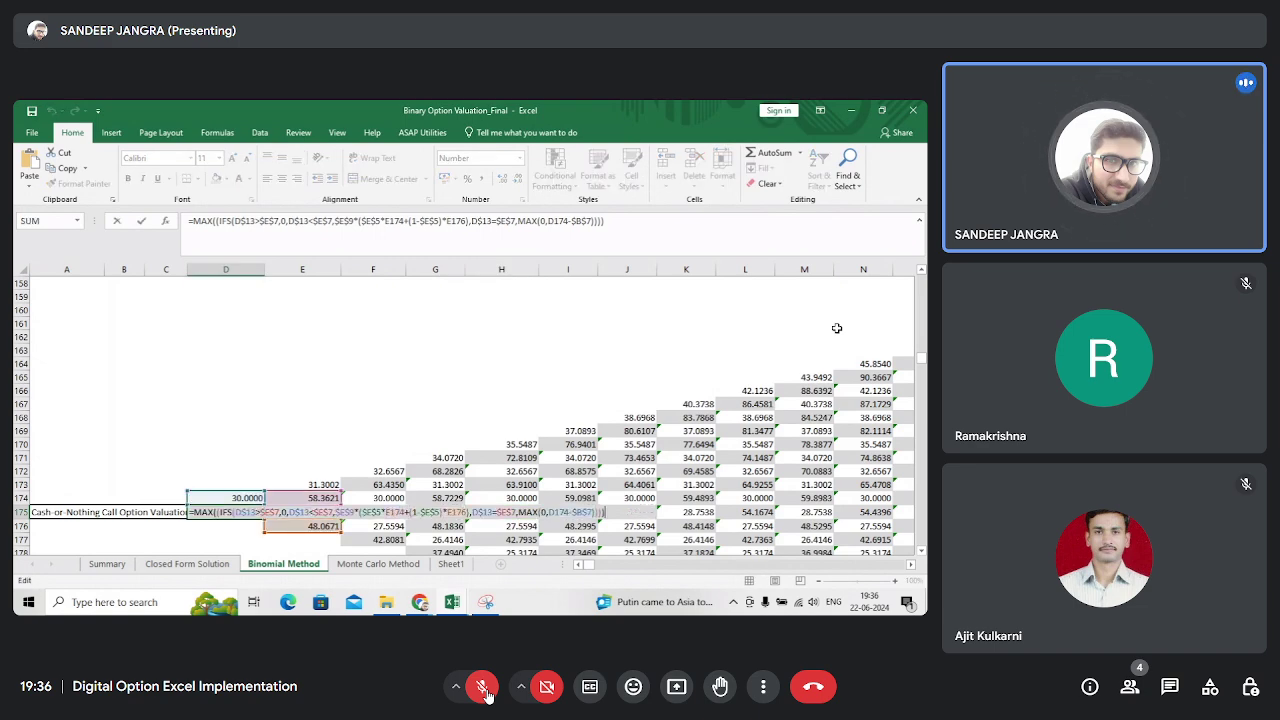
pyautogui.press('Escape')
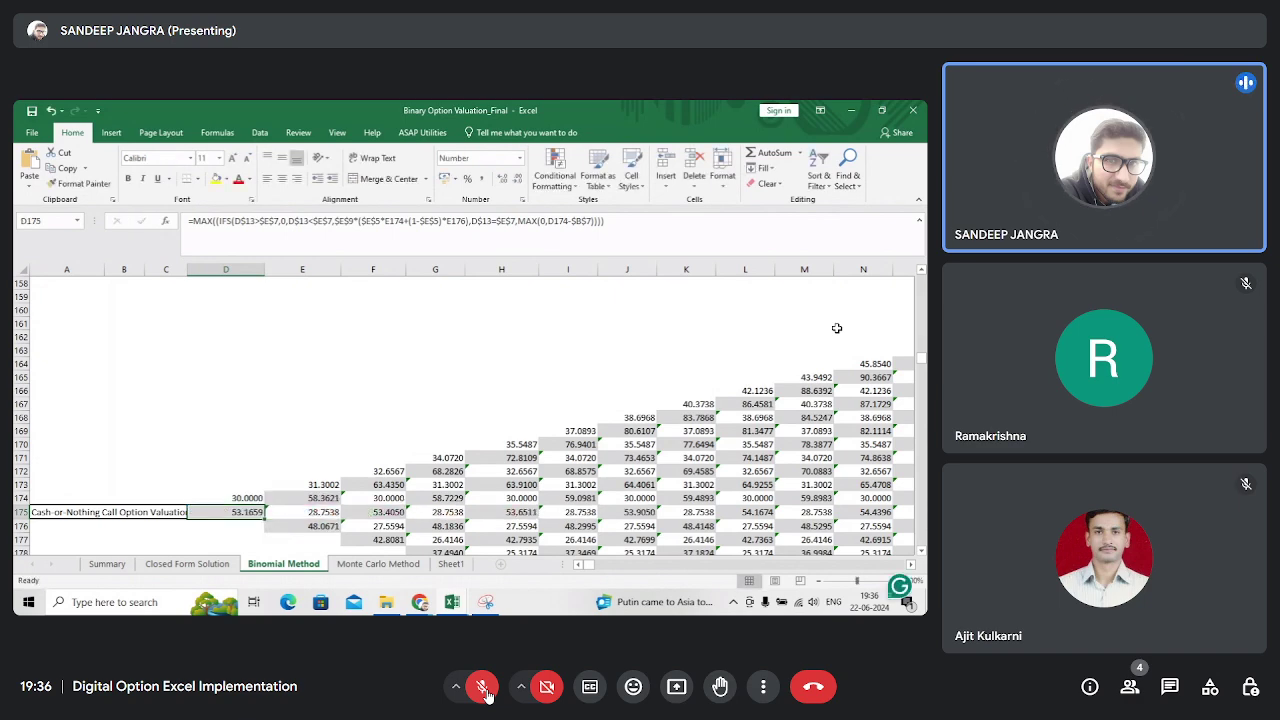
# - Go to the Cash-or-Nothing Put Option Valuation row and inspect the first nodes of its tree
pyautogui.press('Home')
pyautogui.hotkey('ctrl', 'Down')
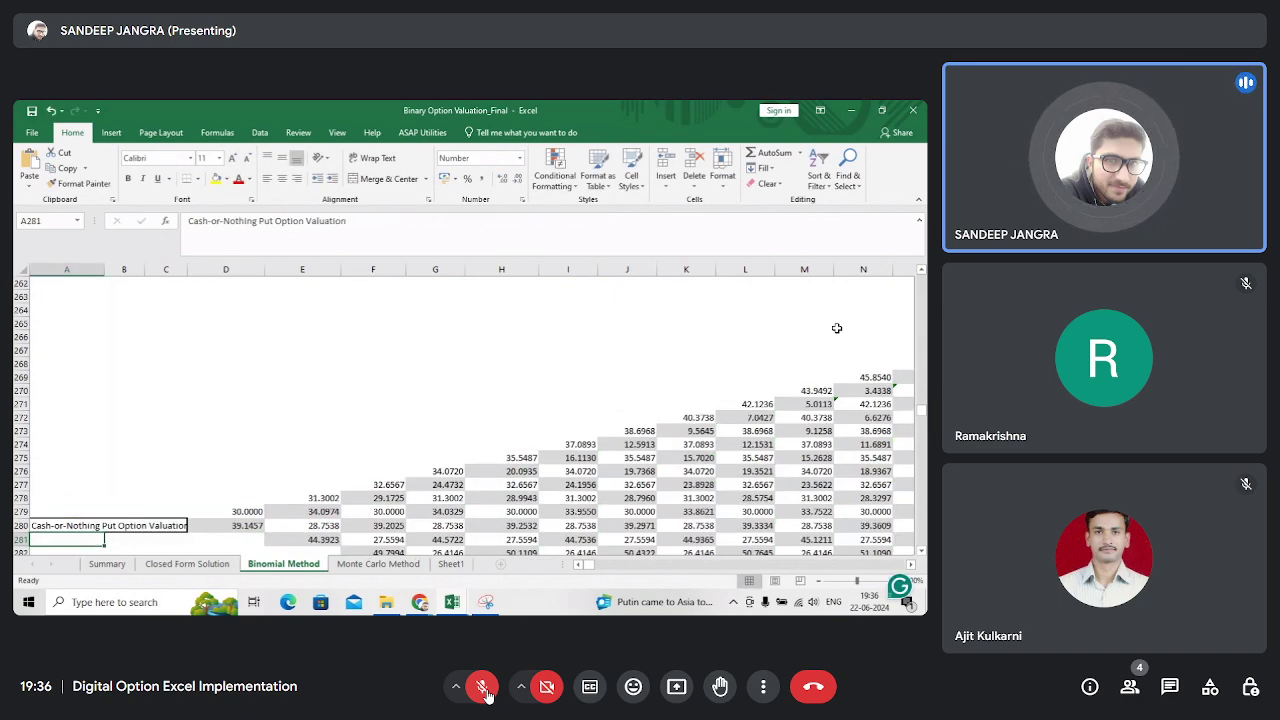
pyautogui.press('Up')
pyautogui.press('Right')
pyautogui.press('Right')
pyautogui.press('Right')
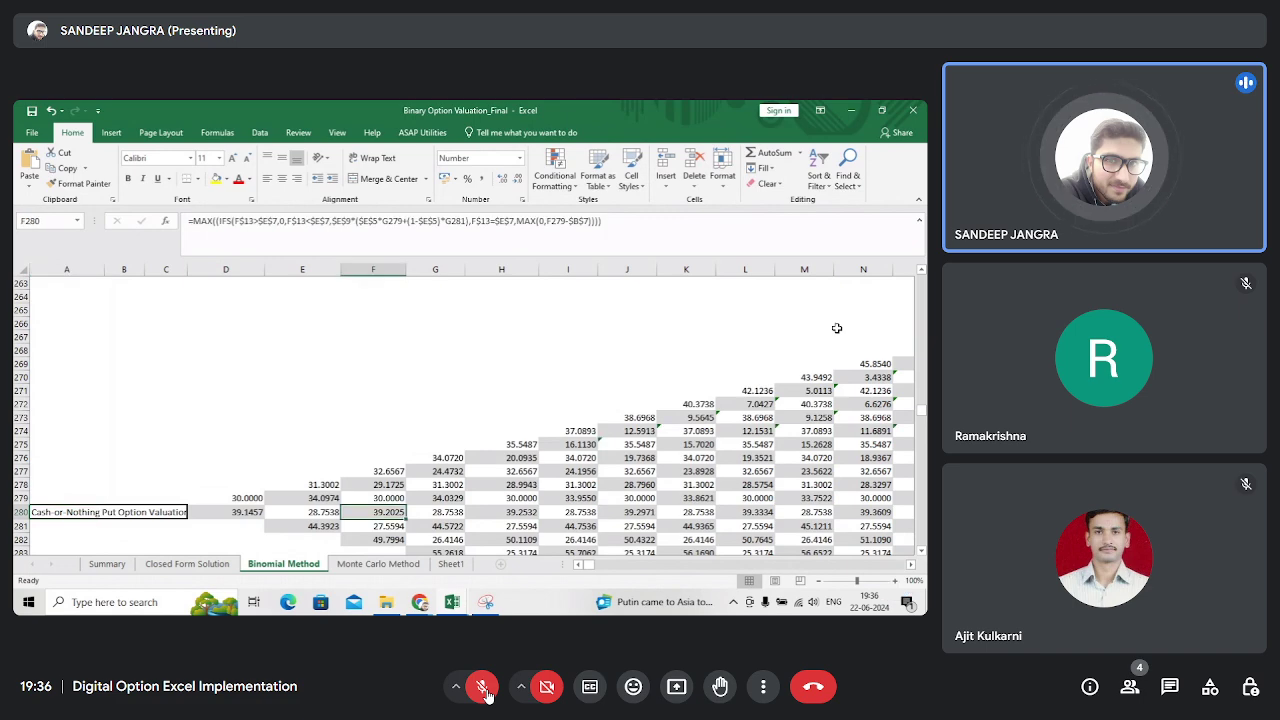
# - Examine the cash-or-nothing put payoff formulas at the final nodes in BB275 to BB280
pyautogui.hotkey('ctrl', 'Right')
pyautogui.press('Up')
pyautogui.press('Up')
pyautogui.press('Up')
pyautogui.press('Up')
pyautogui.press('Up')
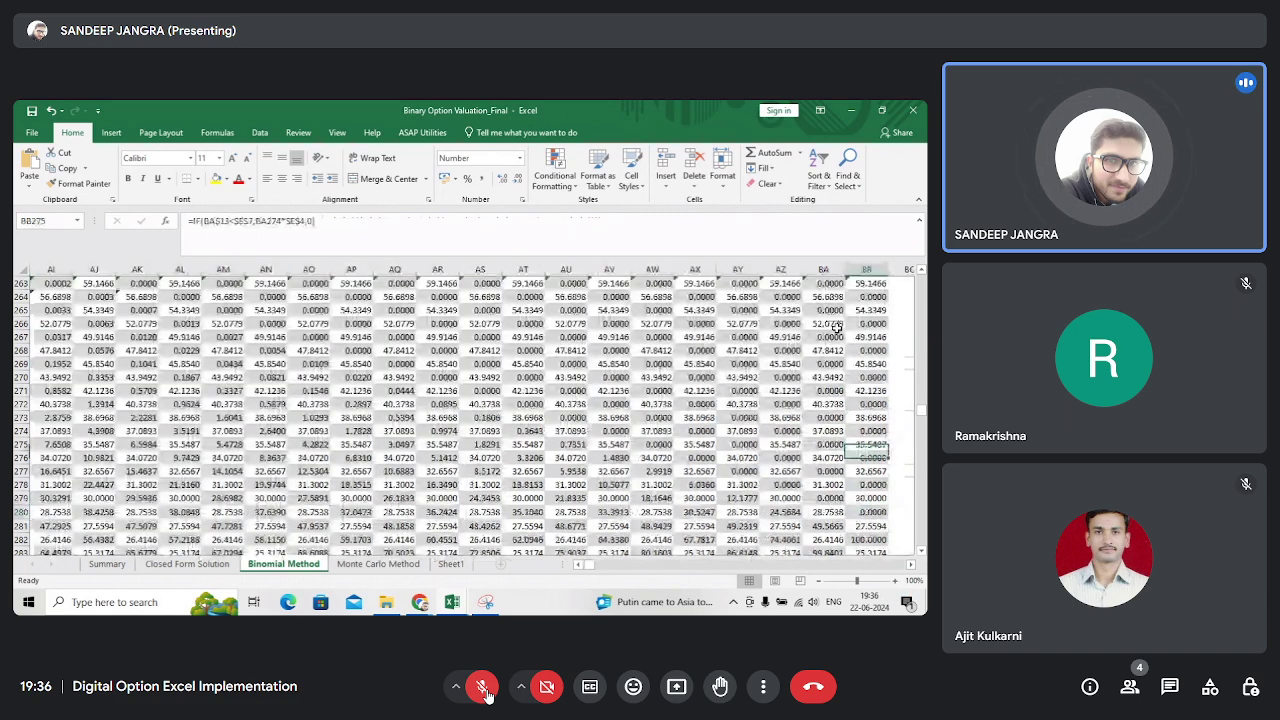
pyautogui.press('Down')
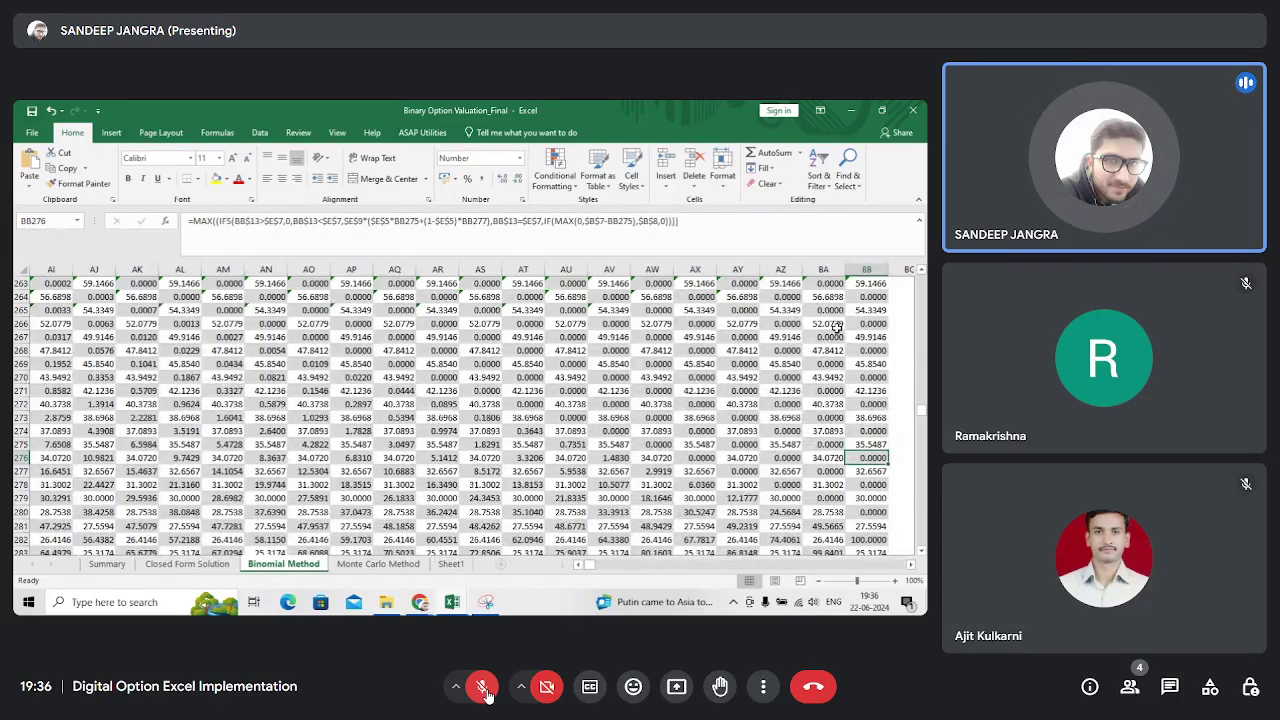
pyautogui.press('Down')
pyautogui.press('Down')
pyautogui.press('Down')
pyautogui.press('Up')
pyautogui.press('Up')
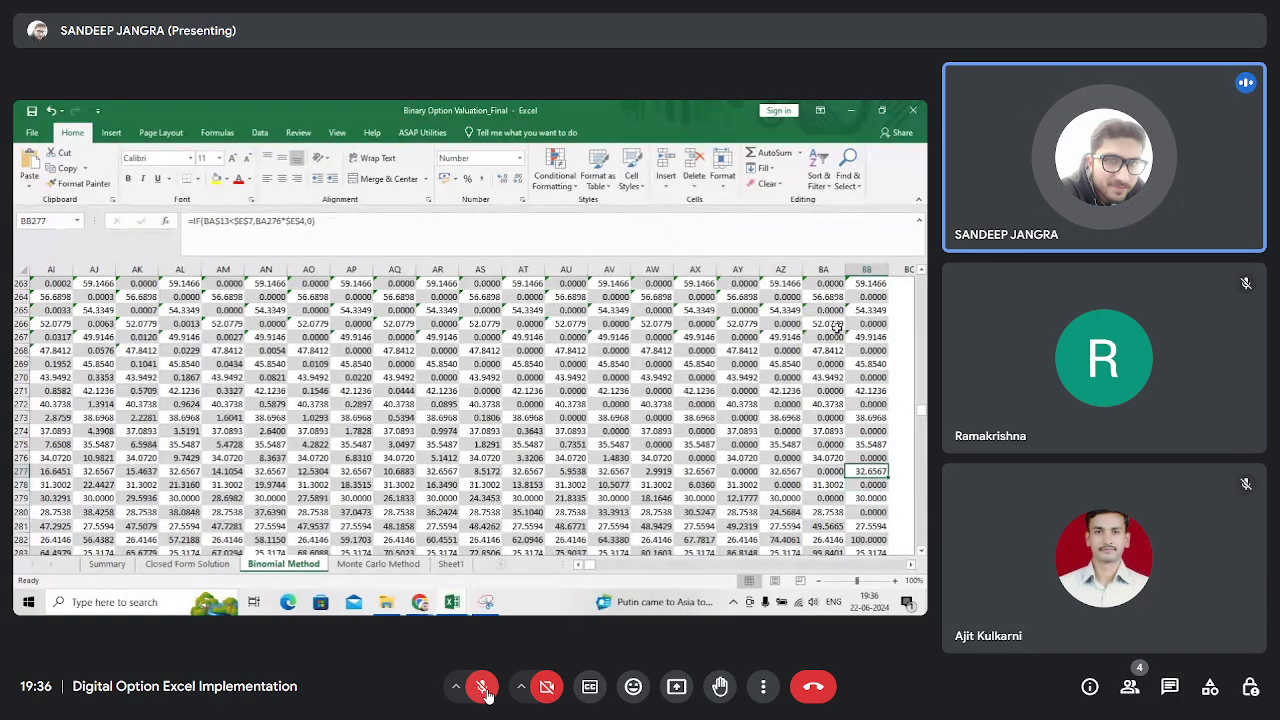
pyautogui.press('Down')
pyautogui.press('Down')
pyautogui.press('Down')
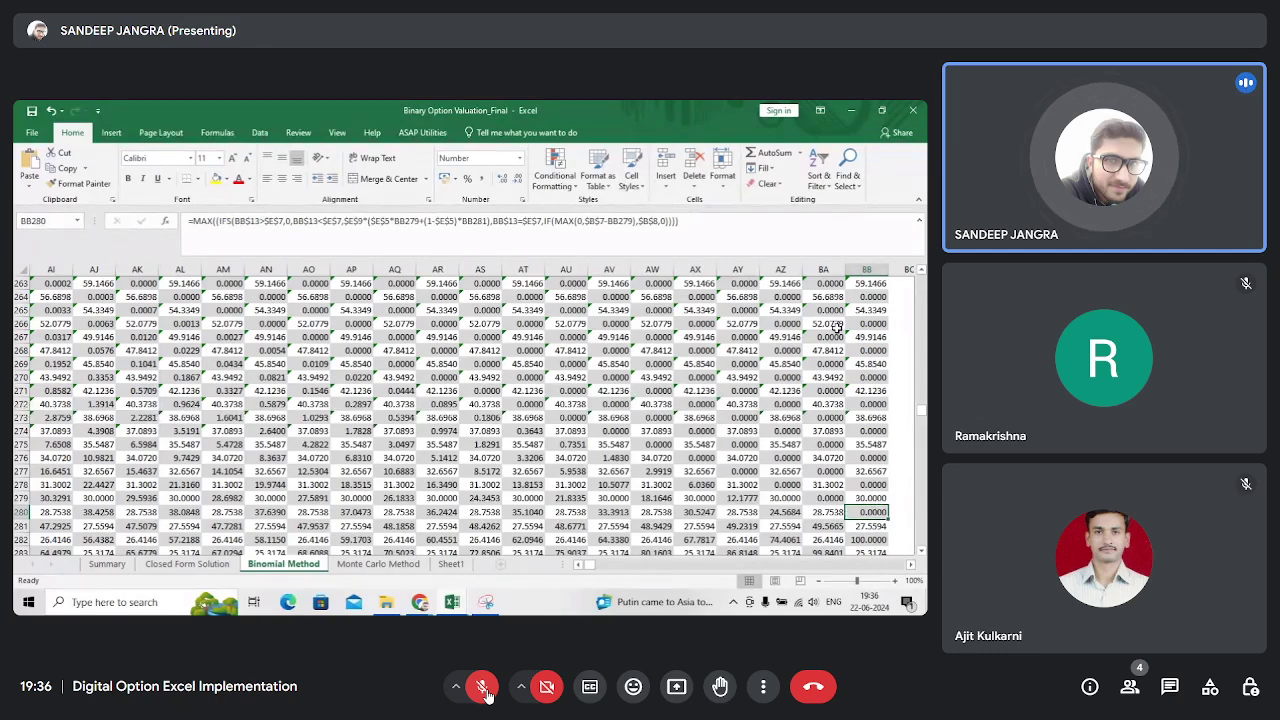
# - Examine the final-node stock prices and put payoffs further down column BB, from BB281 to BB286
pyautogui.press('Down')
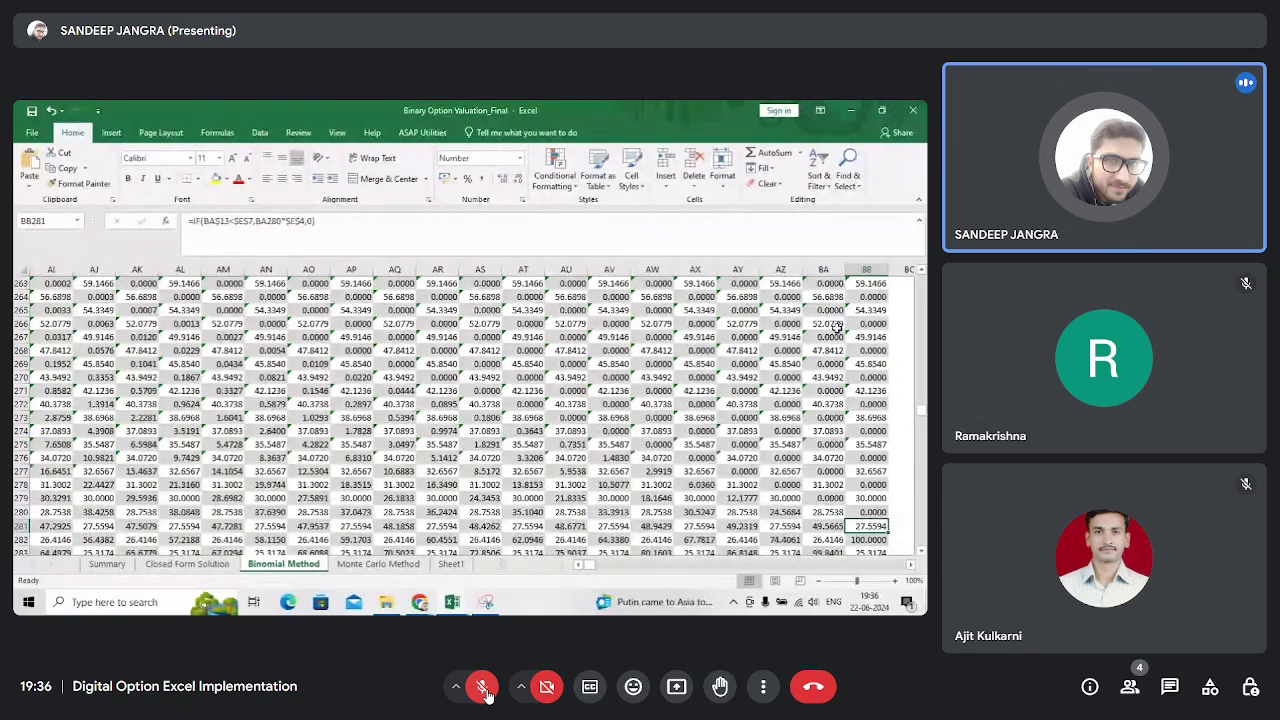
pyautogui.press('Down')
pyautogui.scroll(-2, 838, 327)
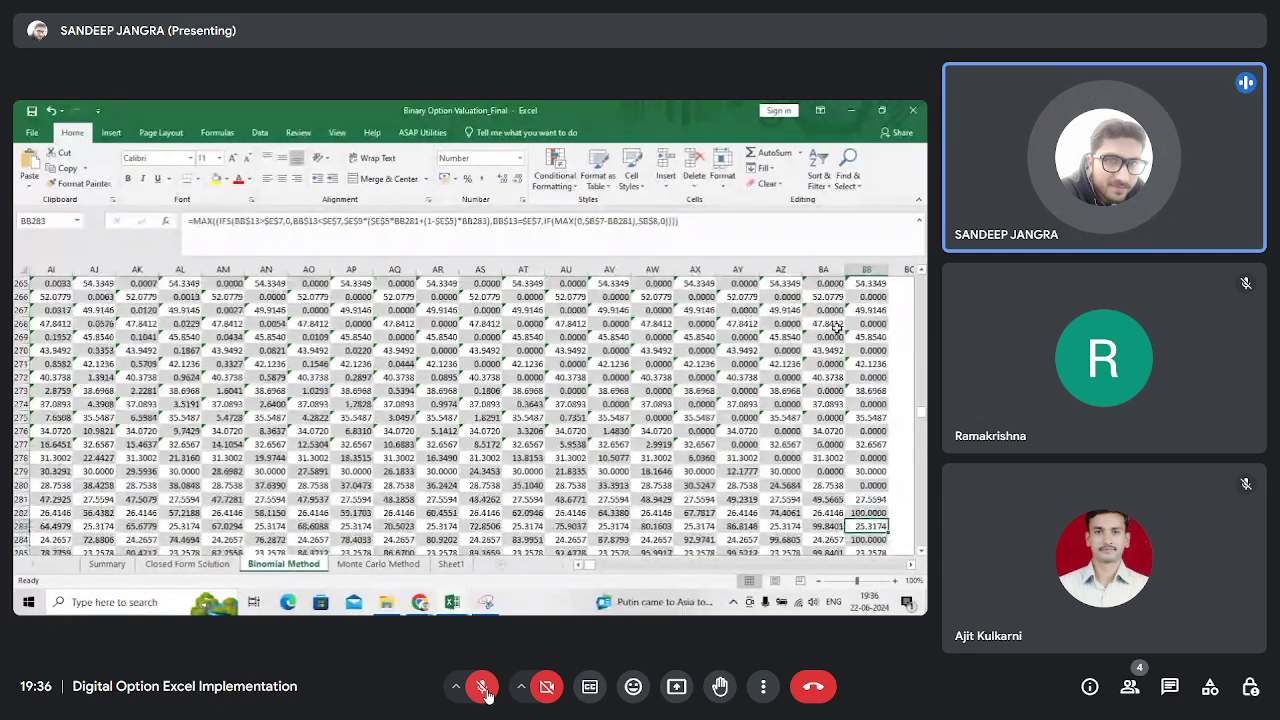
pyautogui.press('Up')
pyautogui.press('Up')
pyautogui.press('Down')
pyautogui.press('Down')
pyautogui.press('Down')
pyautogui.press('Down')
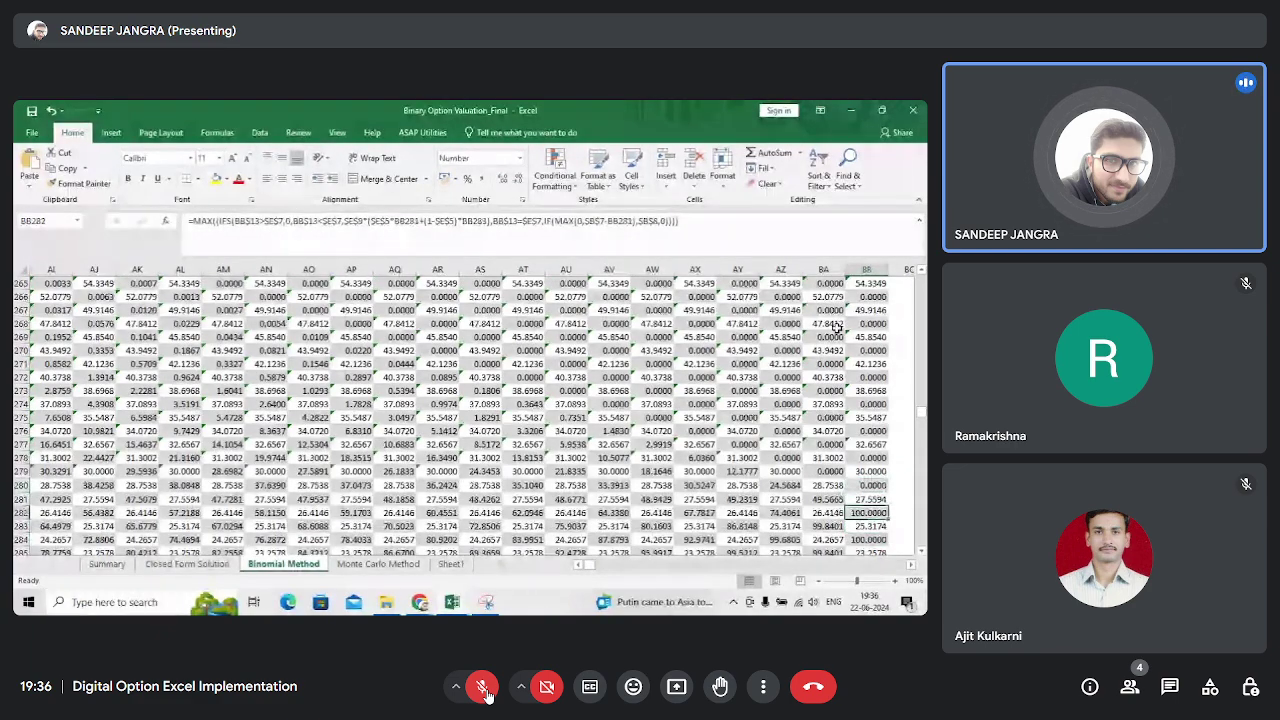
pyautogui.press('Down')
pyautogui.press('Down')
pyautogui.press('Down')
pyautogui.press('Down')
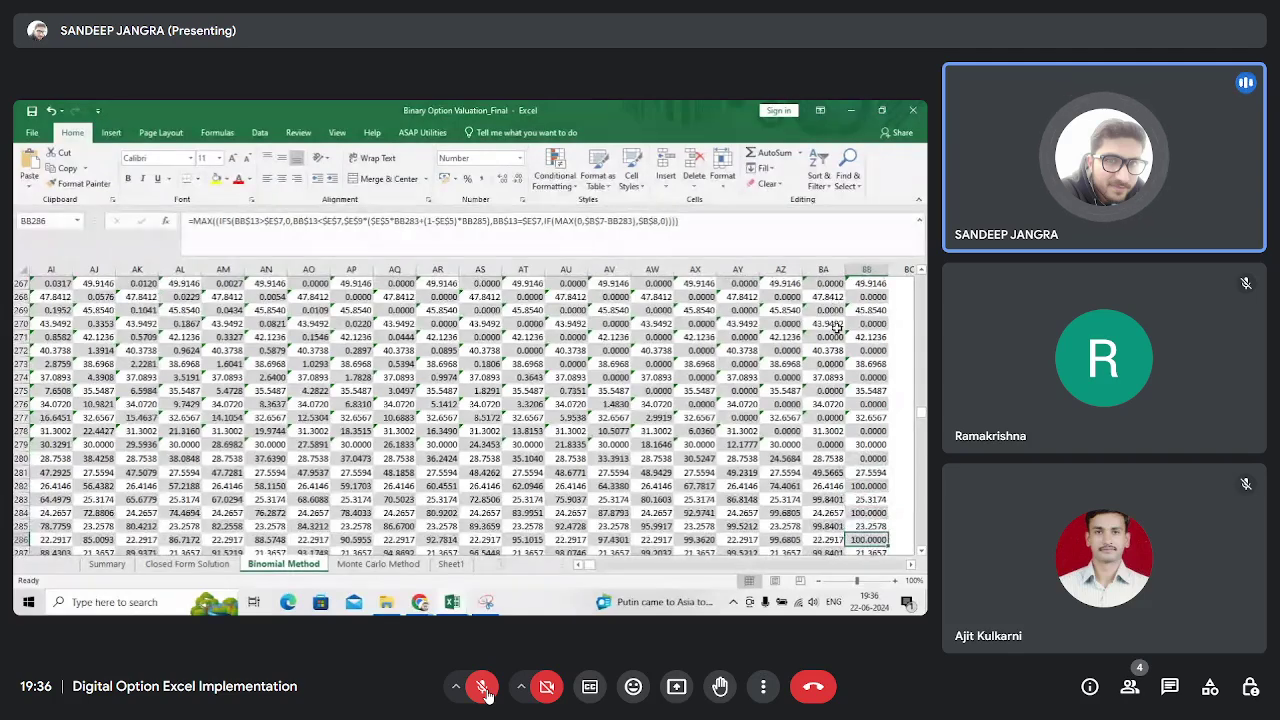
# - Trace the cells referenced by the discounted put value formula in BA283, leaving it unedited
pyautogui.press('Left')
pyautogui.press('Up')
pyautogui.press('Up')
pyautogui.press('Up')
pyautogui.press('Up')
pyautogui.press('Up')
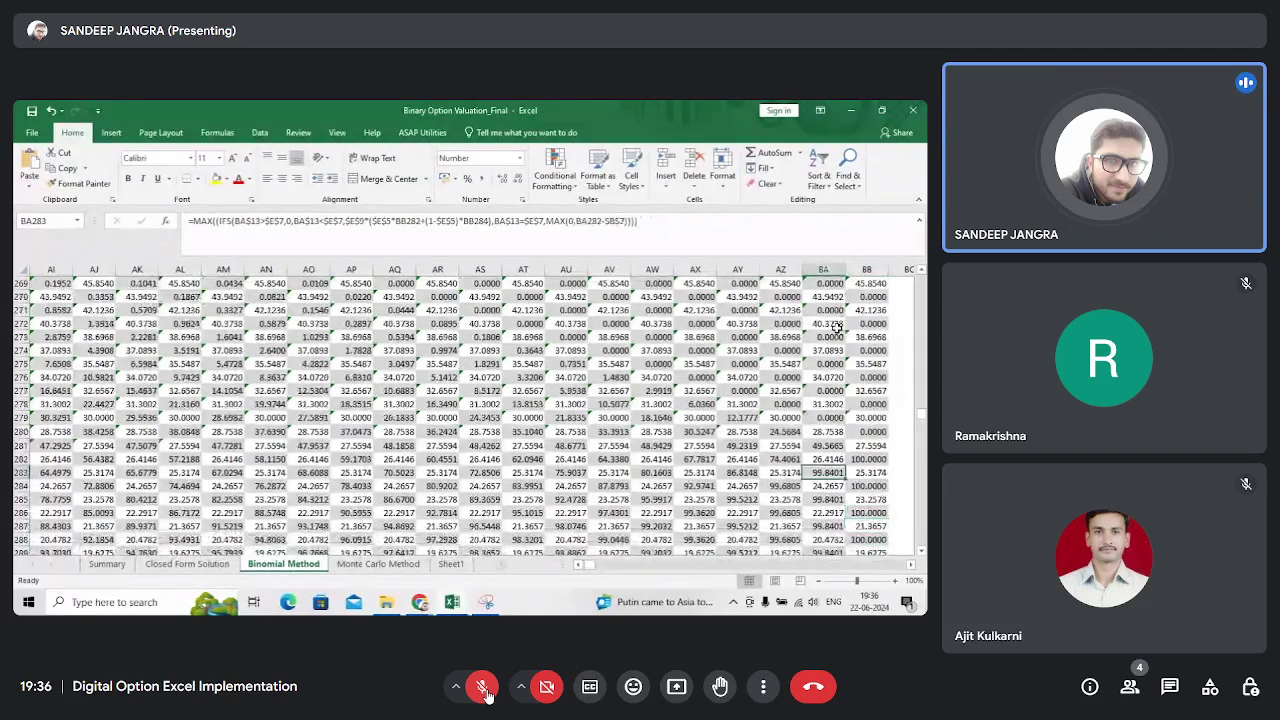
pyautogui.press('F2')
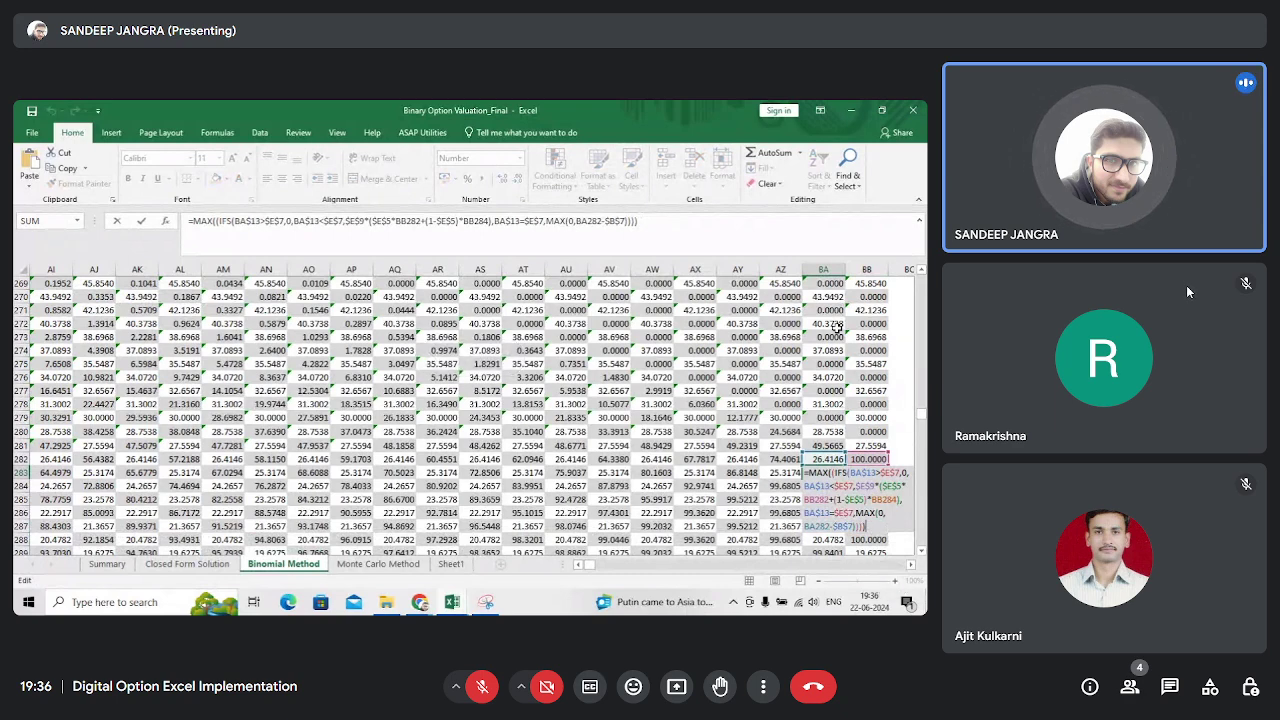
pyautogui.press('Escape')
# - Return to the start of the put tree and examine the root Cash-or-Nothing Put Option Valuation formula in D280
pyautogui.press('Left')
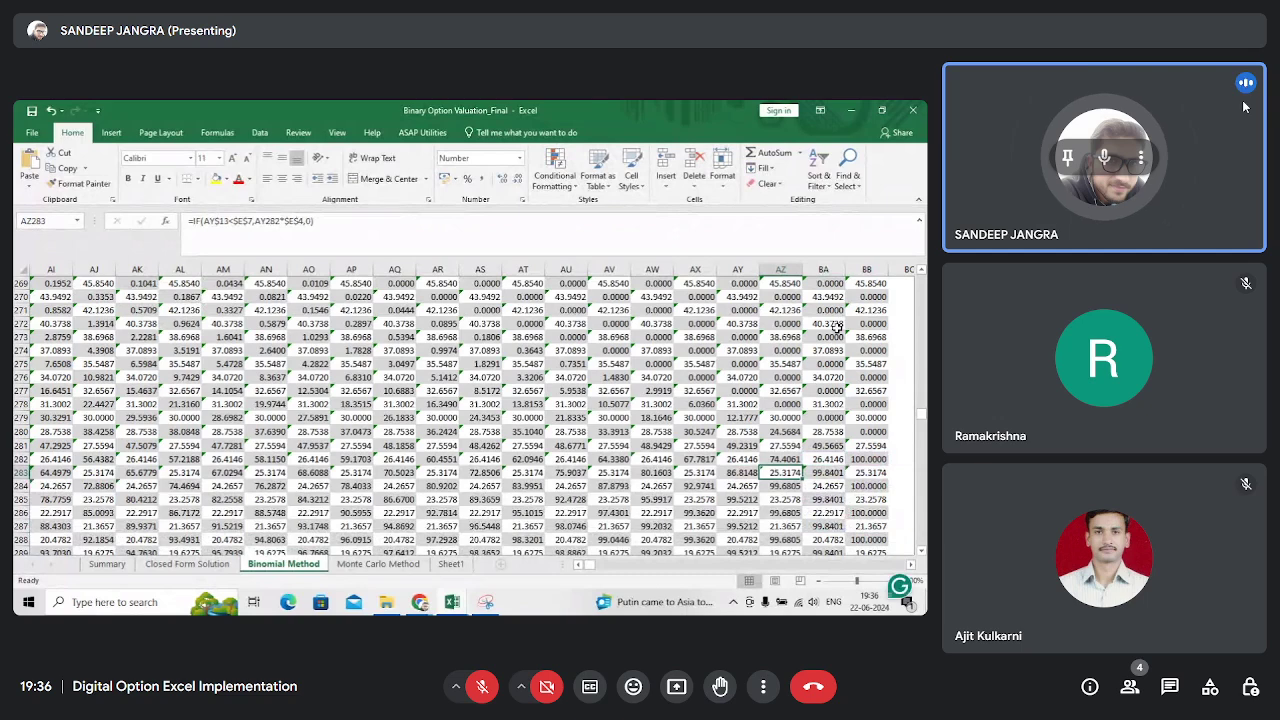
pyautogui.hotkey('ctrl', 'Left')
pyautogui.press('Left')
pyautogui.press('Left')
pyautogui.press('Left')
pyautogui.press('Left')
pyautogui.press('Up')
pyautogui.press('Up')
pyautogui.press('Up')
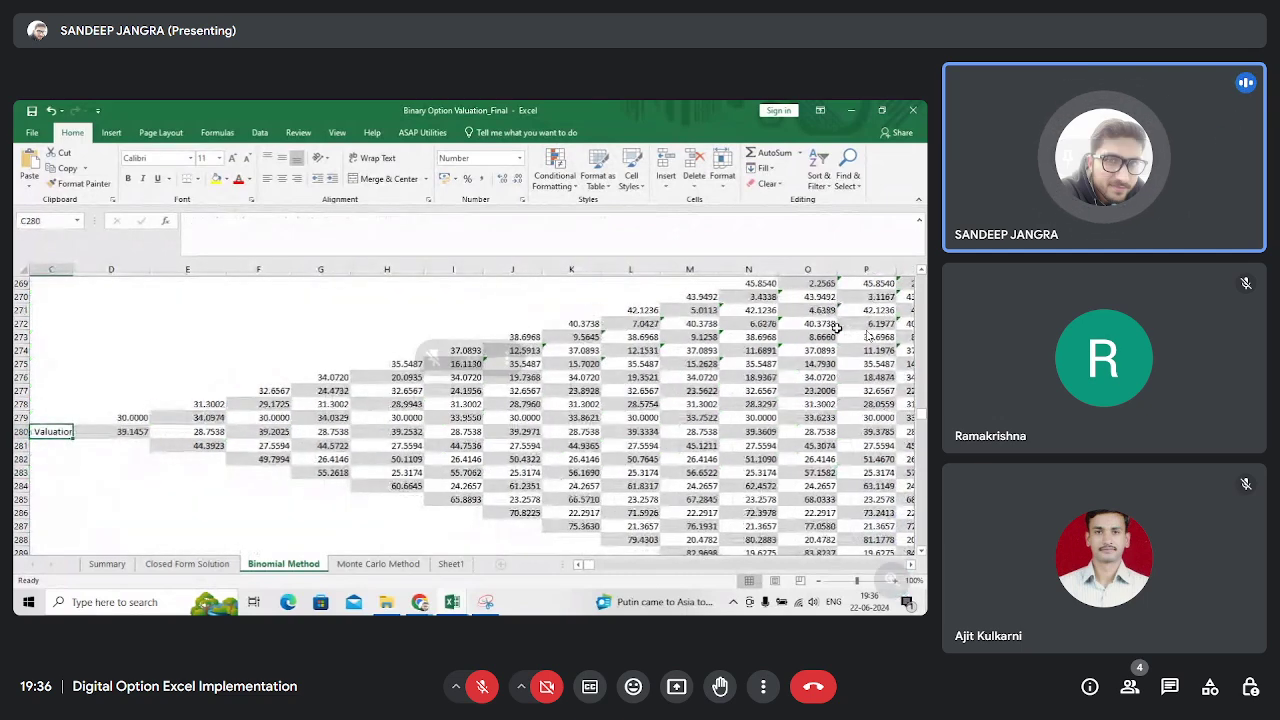
pyautogui.press('Left')
pyautogui.press('Left')
pyautogui.press('Right')
pyautogui.press('Right')
pyautogui.press('Right')
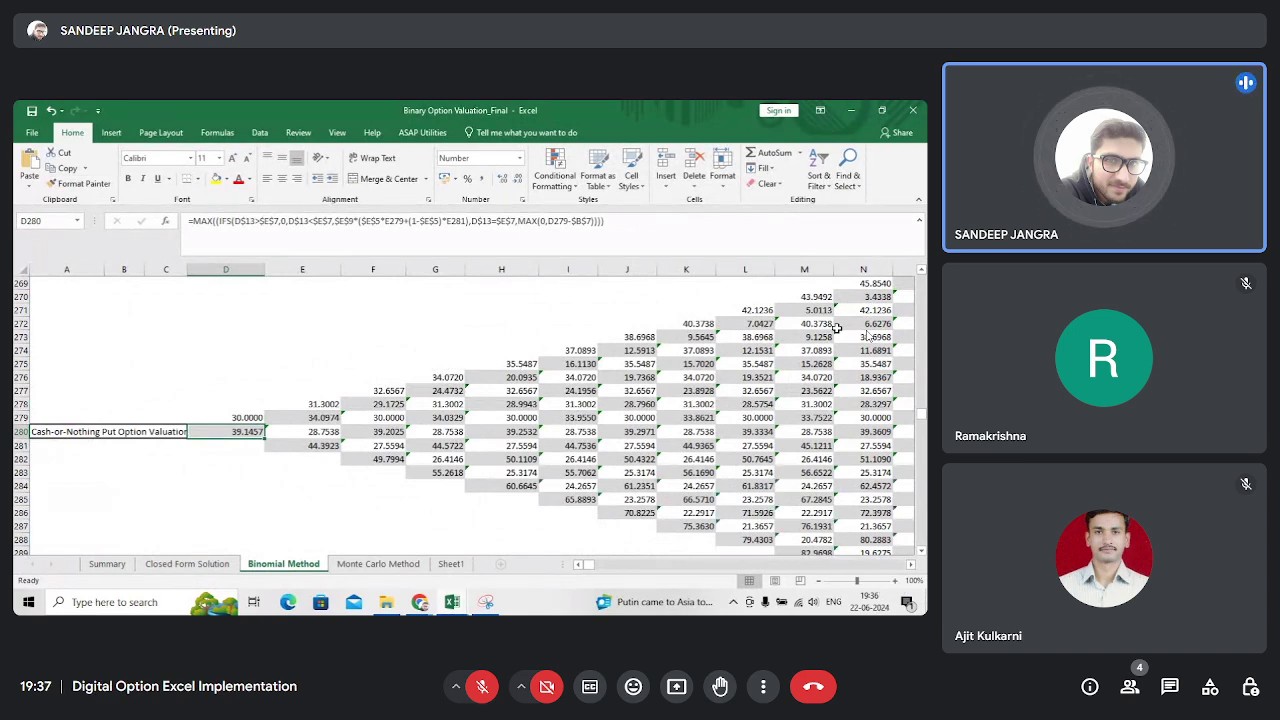
pyautogui.press('Left')
pyautogui.press('Right')
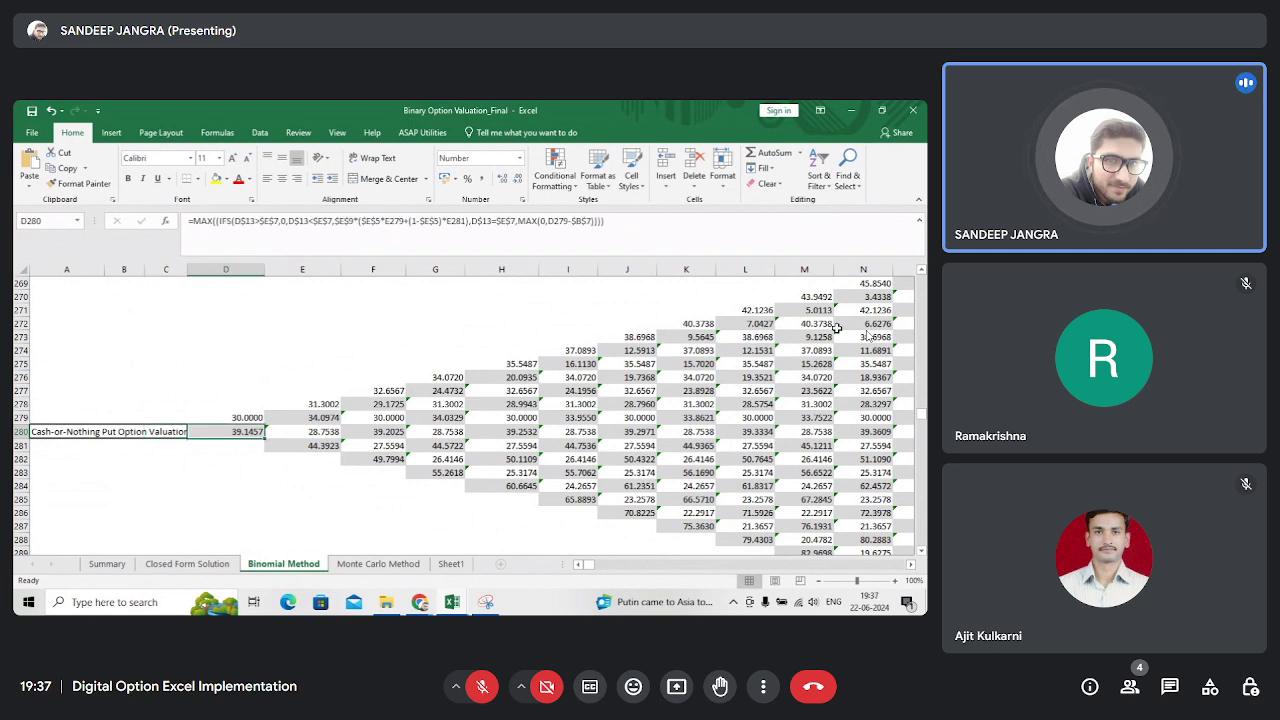
# - Go to the Asset-or-Nothing Call Option Valuation row and inspect the root option value in D385 and stock price in D384
pyautogui.press('Down')
pyautogui.press('Down')
pyautogui.press('Left')
pyautogui.press('Left')
pyautogui.press('Left')
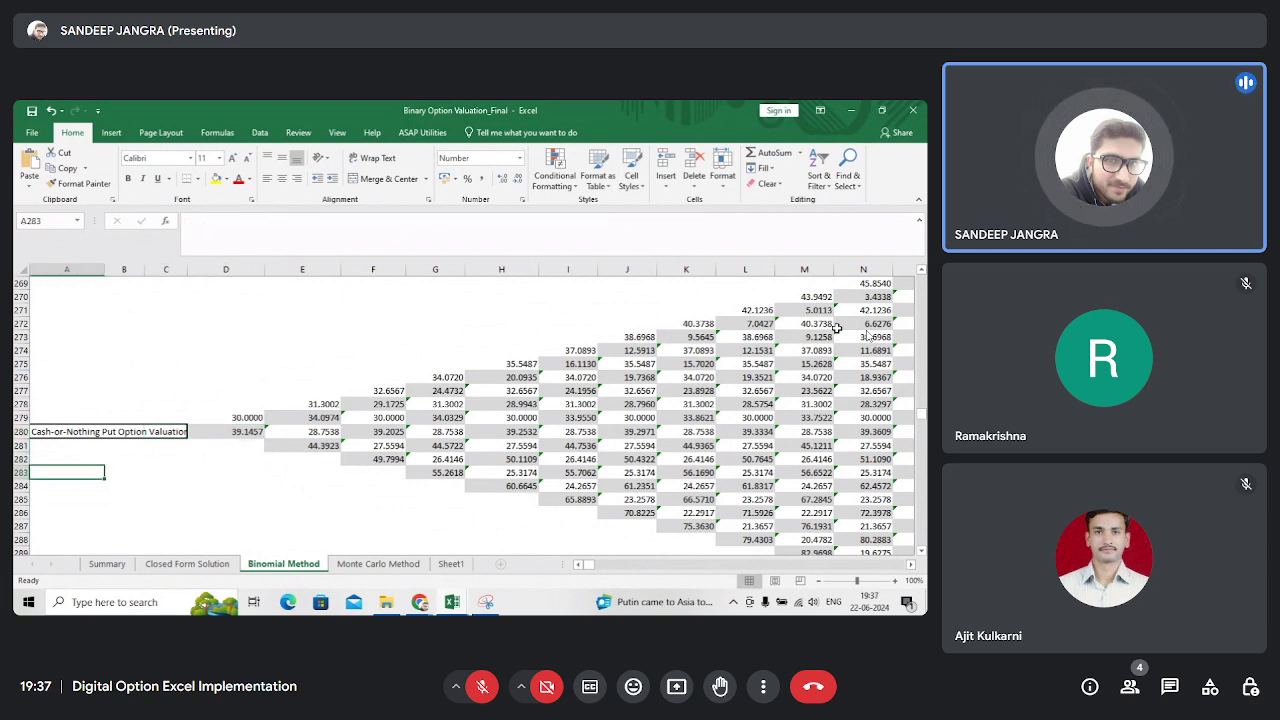
pyautogui.hotkey('ctrl', 'Down')
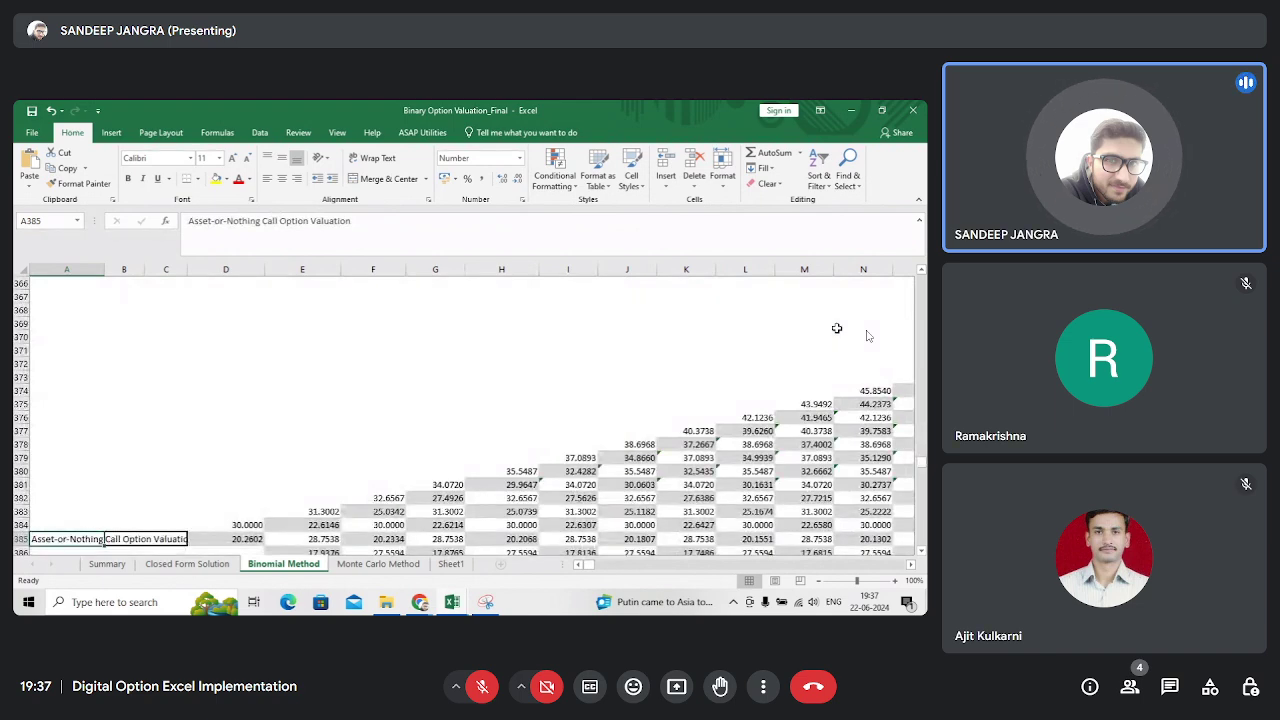
pyautogui.press('Right')
pyautogui.press('Right')
pyautogui.press('Right')
pyautogui.press('Right')
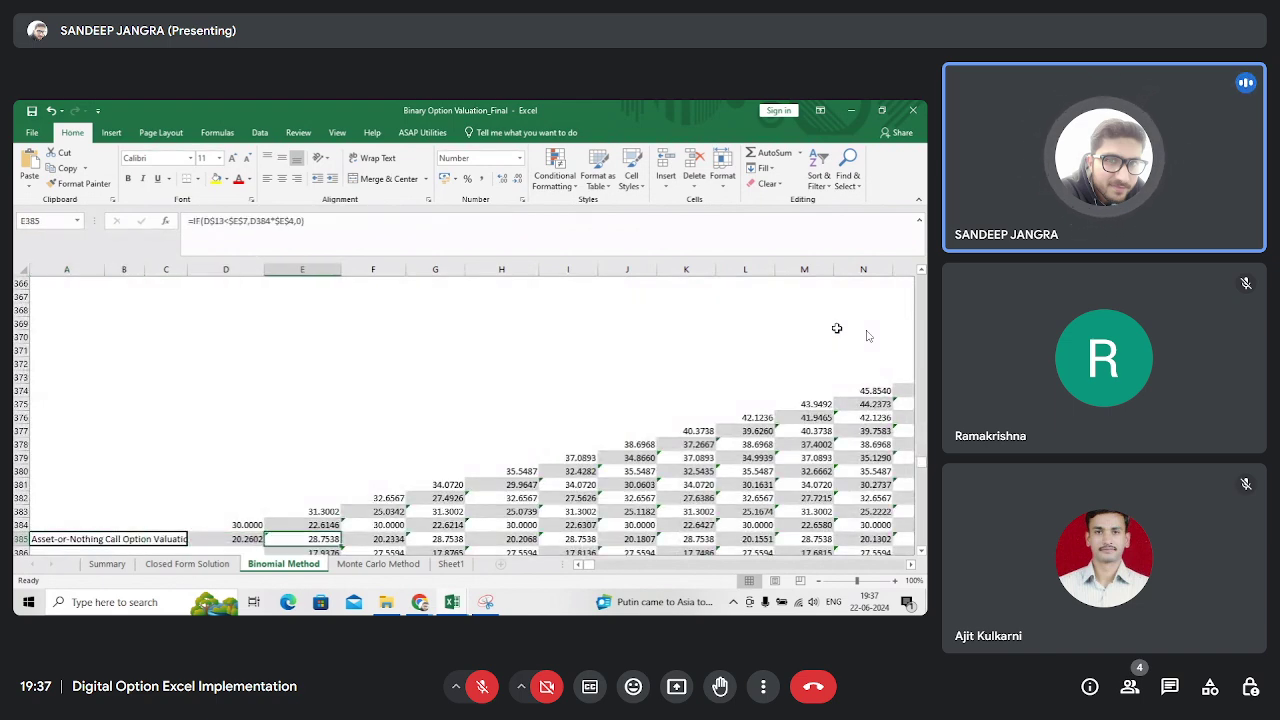
pyautogui.press('Left')
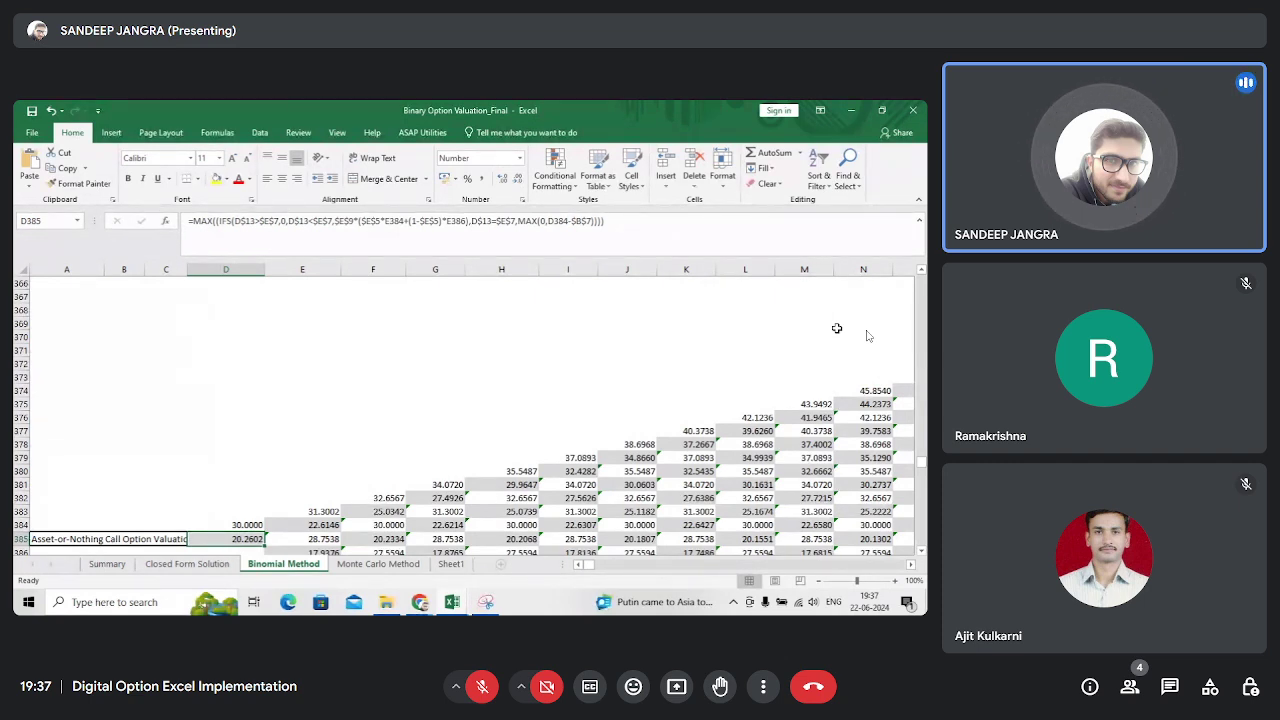
pyautogui.press('Up')
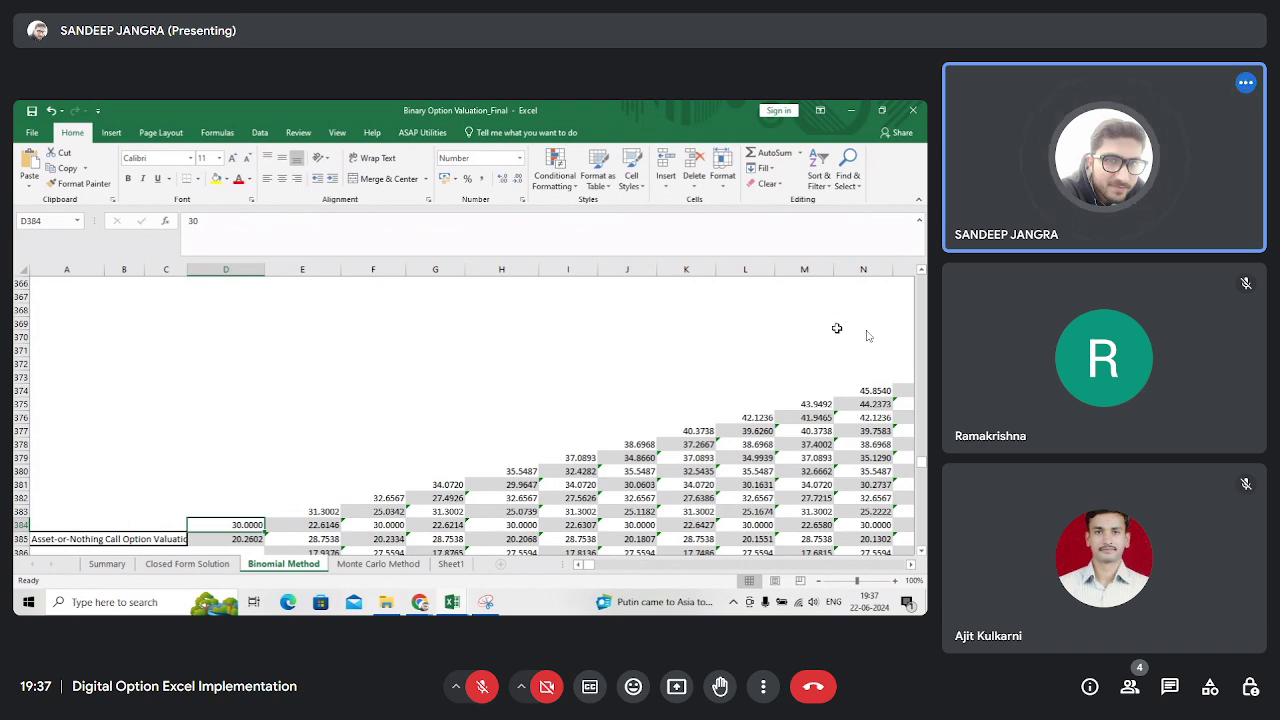
# - Examine the first up-step stock price formula in E383 and the option value formula in E384
pyautogui.press('Right')
pyautogui.press('Up')
pyautogui.press('Down')
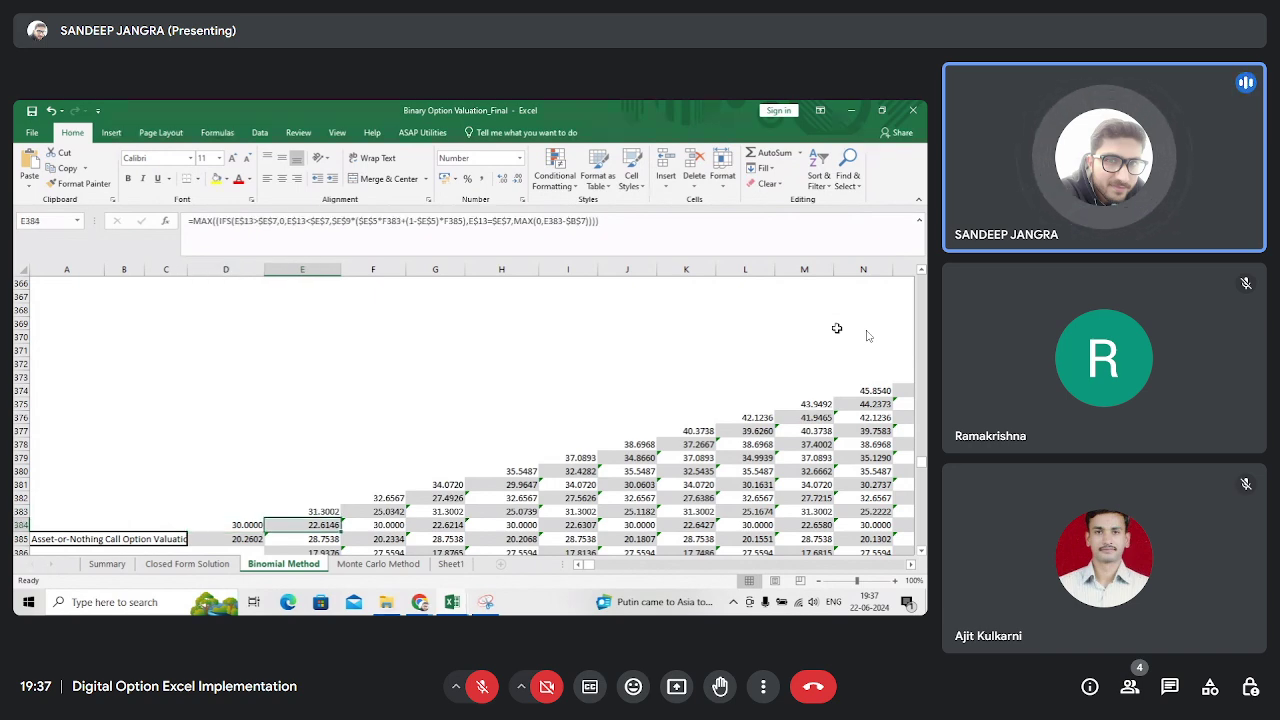
pyautogui.press('Up')
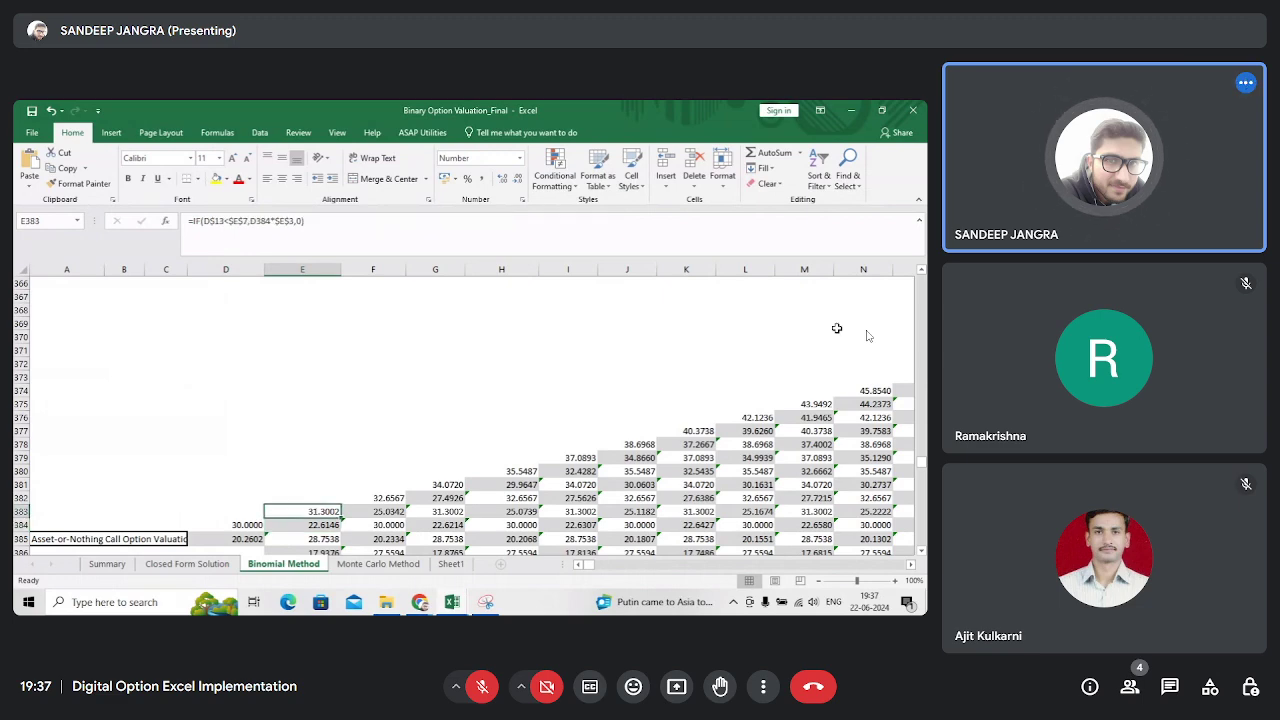
pyautogui.press('Down')
pyautogui.press('Down')
pyautogui.press('Up')
pyautogui.press('Up')
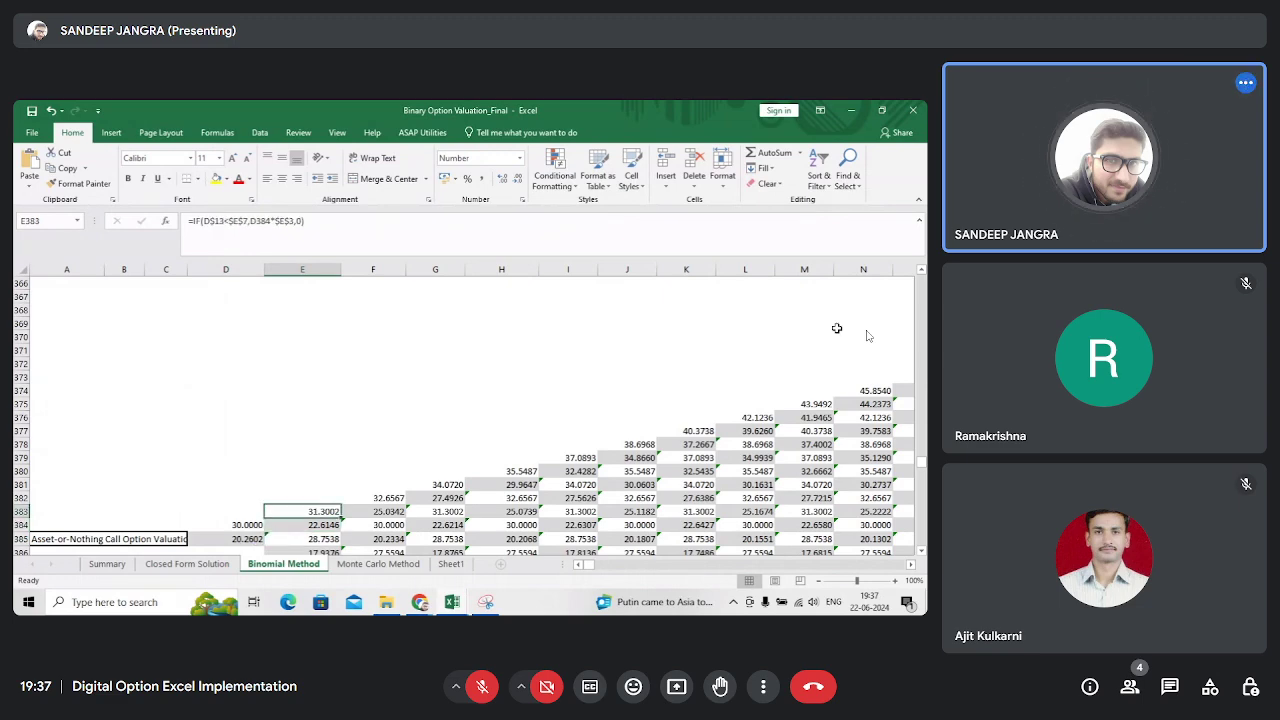
# - Go to the uppermost final node of the asset-or-nothing call tree and examine the payoff formula in BB335
pyautogui.press('Right')
pyautogui.press('Right')
pyautogui.hotkey('ctrl', 'Right')
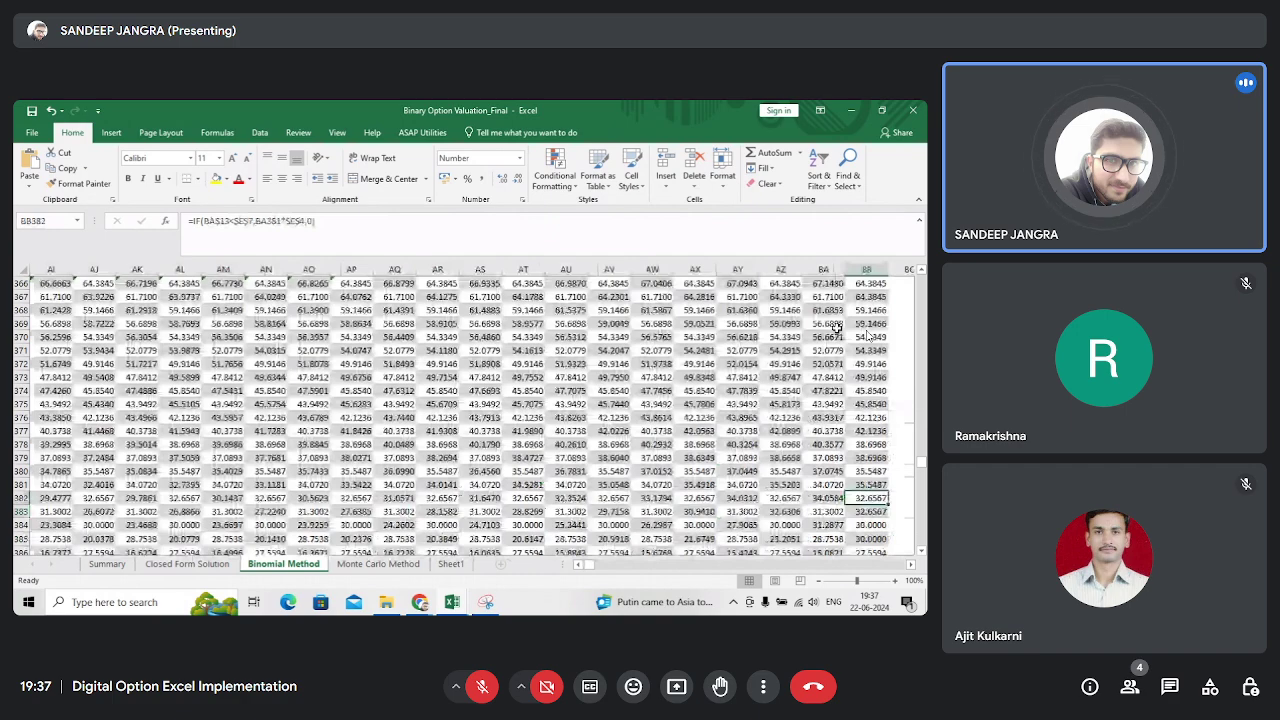
pyautogui.hotkey('ctrl', 'Up')
pyautogui.press('Left')
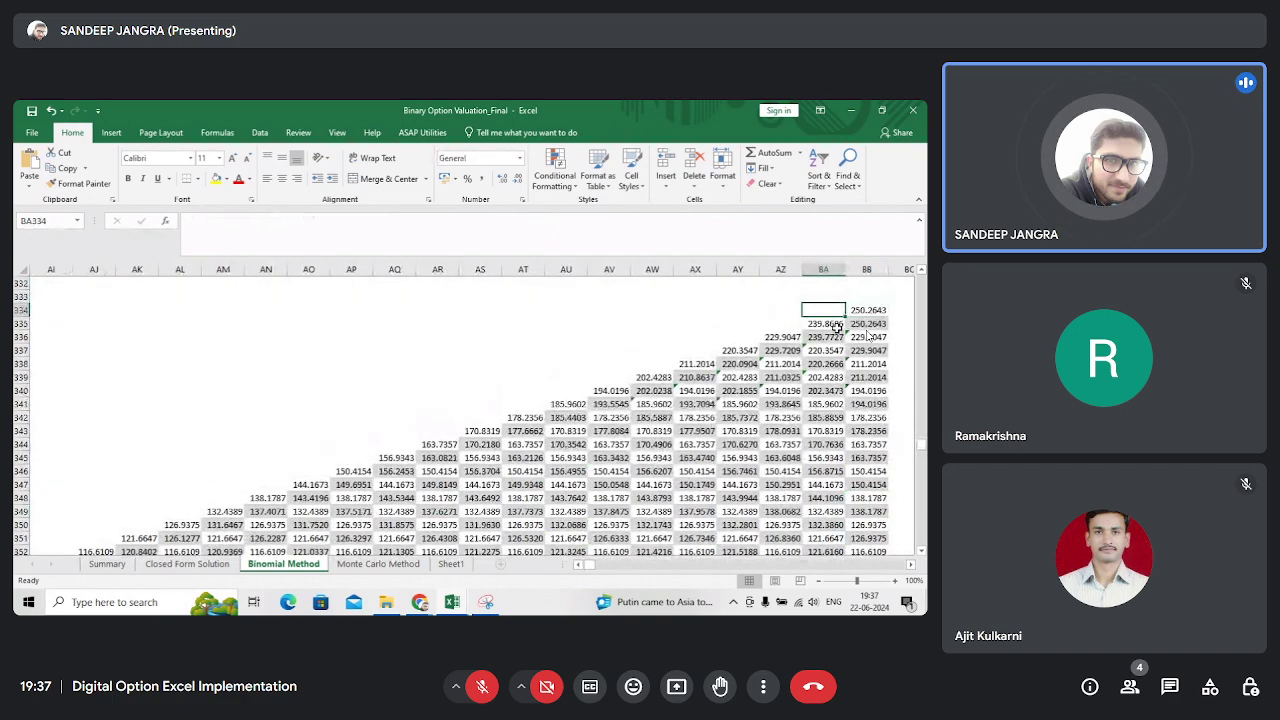
pyautogui.press('Down')
pyautogui.press('Up')
pyautogui.press('Right')
pyautogui.press('Down')
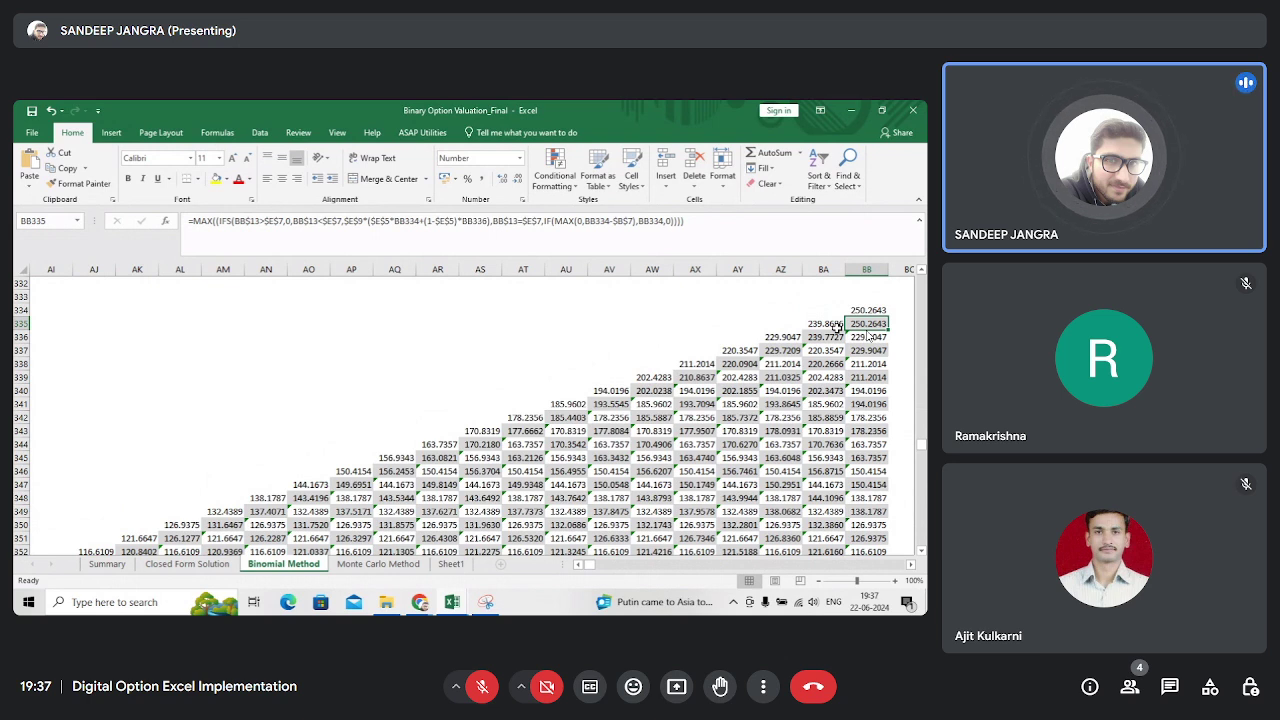
# - Compare the final stock price formula in BB334 with the asset-or-nothing call payoff formula in the cell below it, BB335
pyautogui.press('Up')
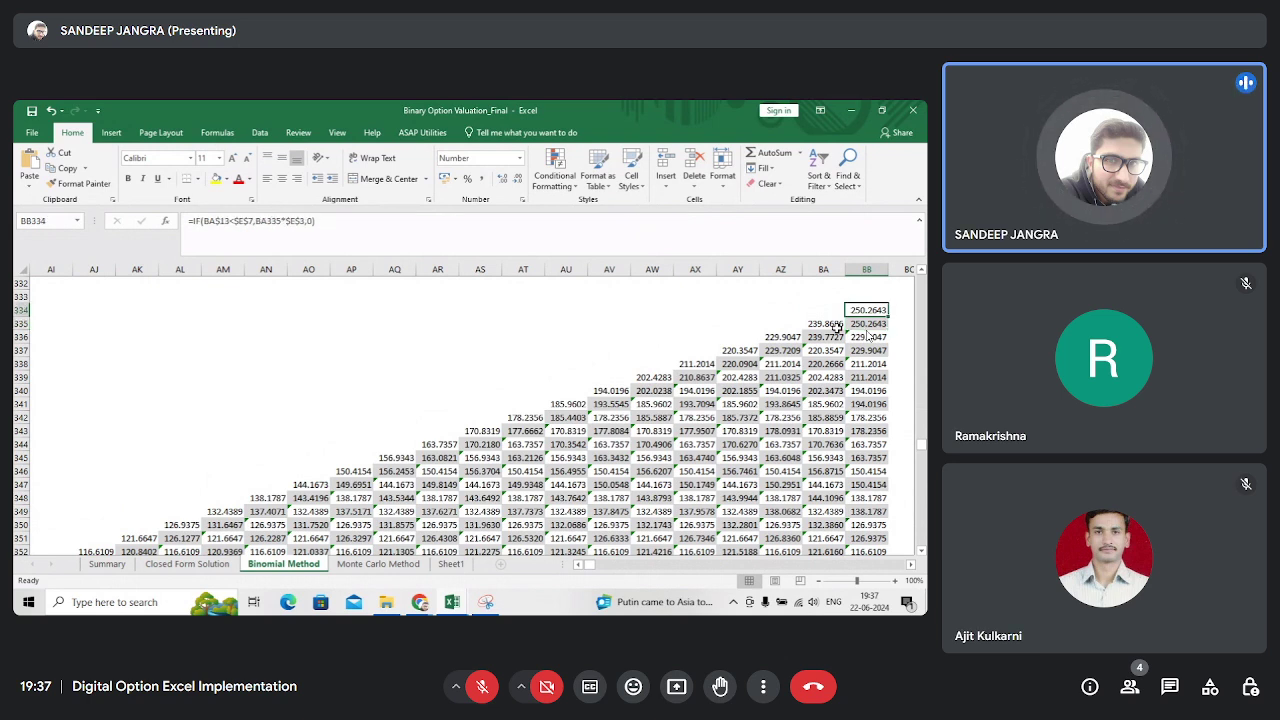
pyautogui.press('Down')
pyautogui.press('Up')
pyautogui.press('Up')
pyautogui.press('Up')
pyautogui.press('Up')
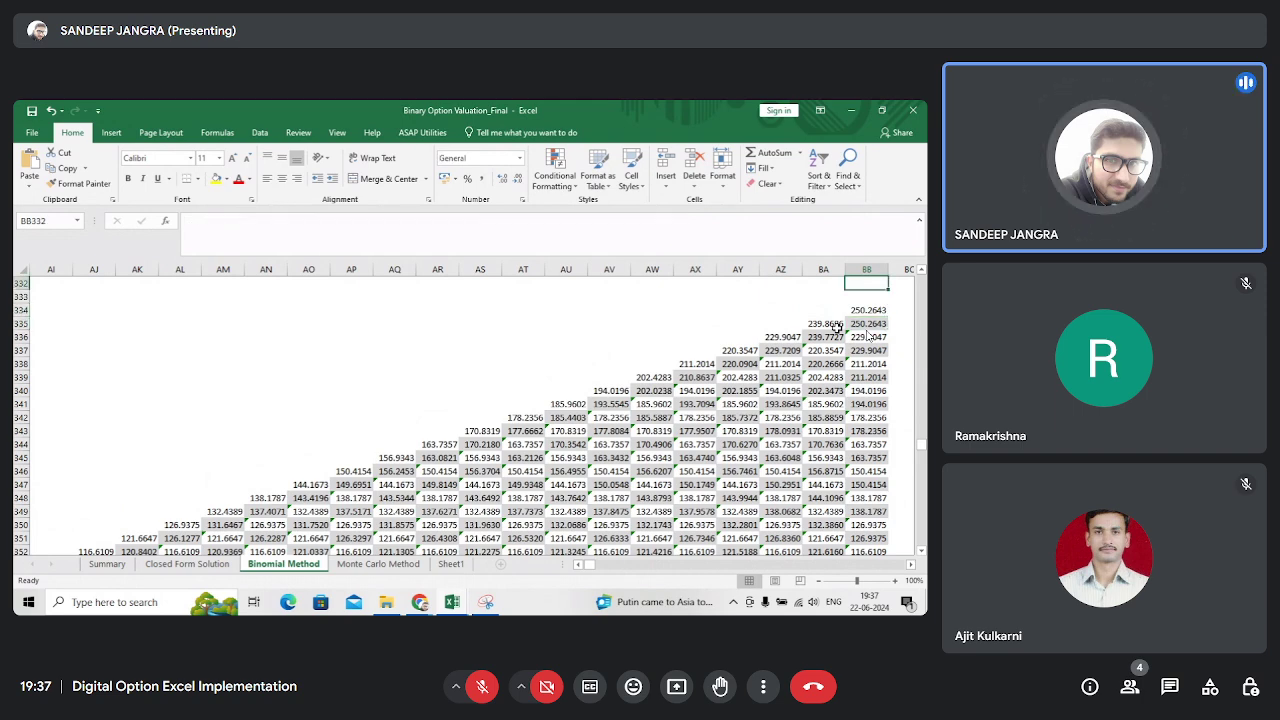
pyautogui.press('Down')
pyautogui.press('Down')
pyautogui.press('Down')
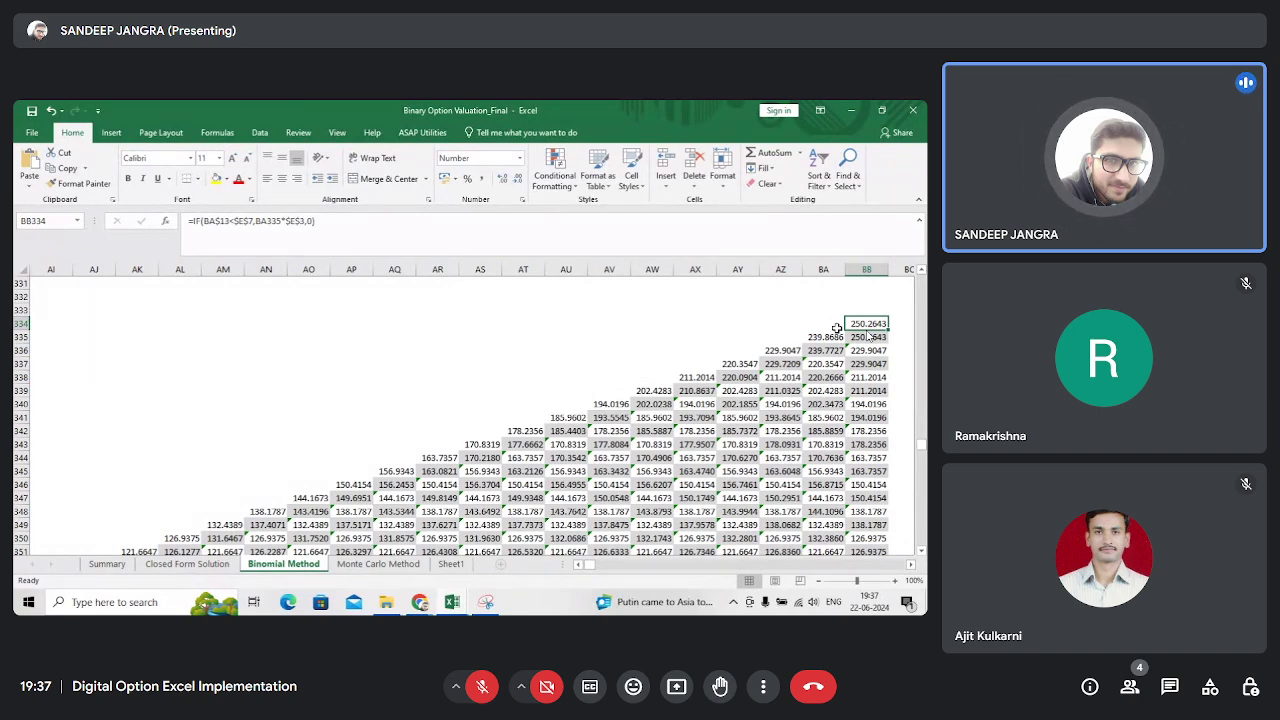
pyautogui.click(868, 337)
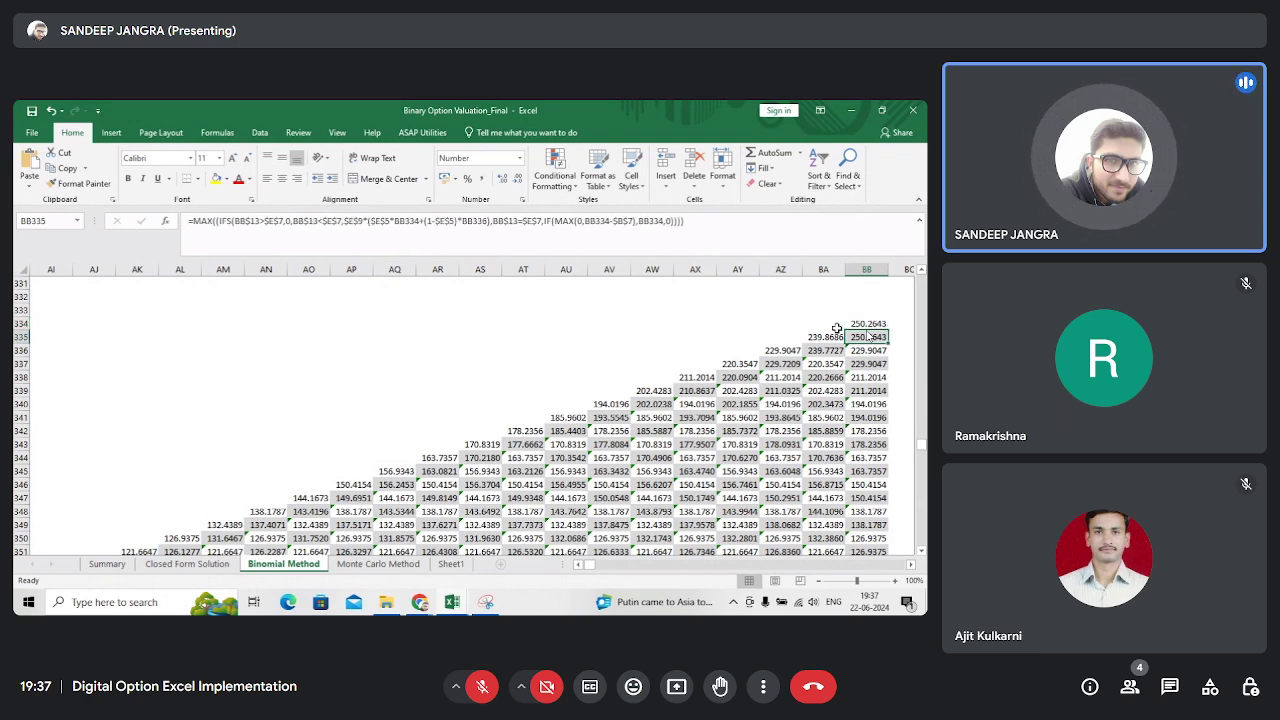
pyautogui.press('Up')
pyautogui.click(868, 337)
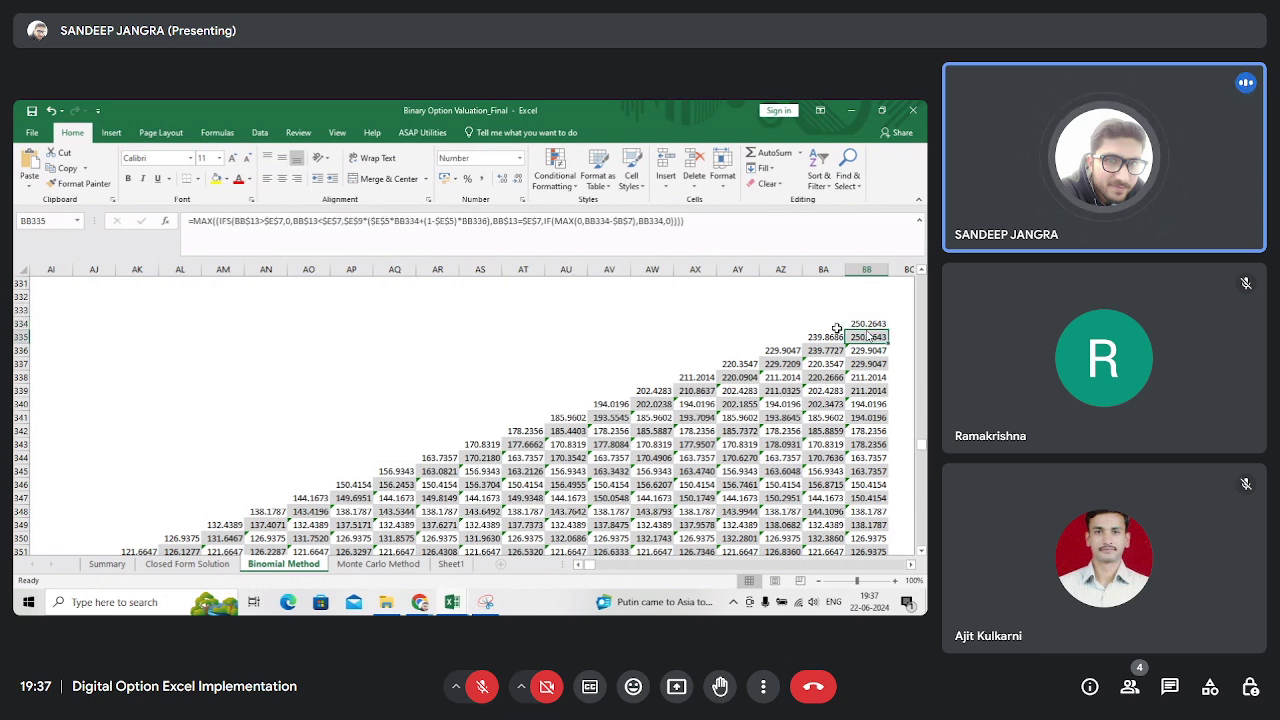
pyautogui.press('Up')
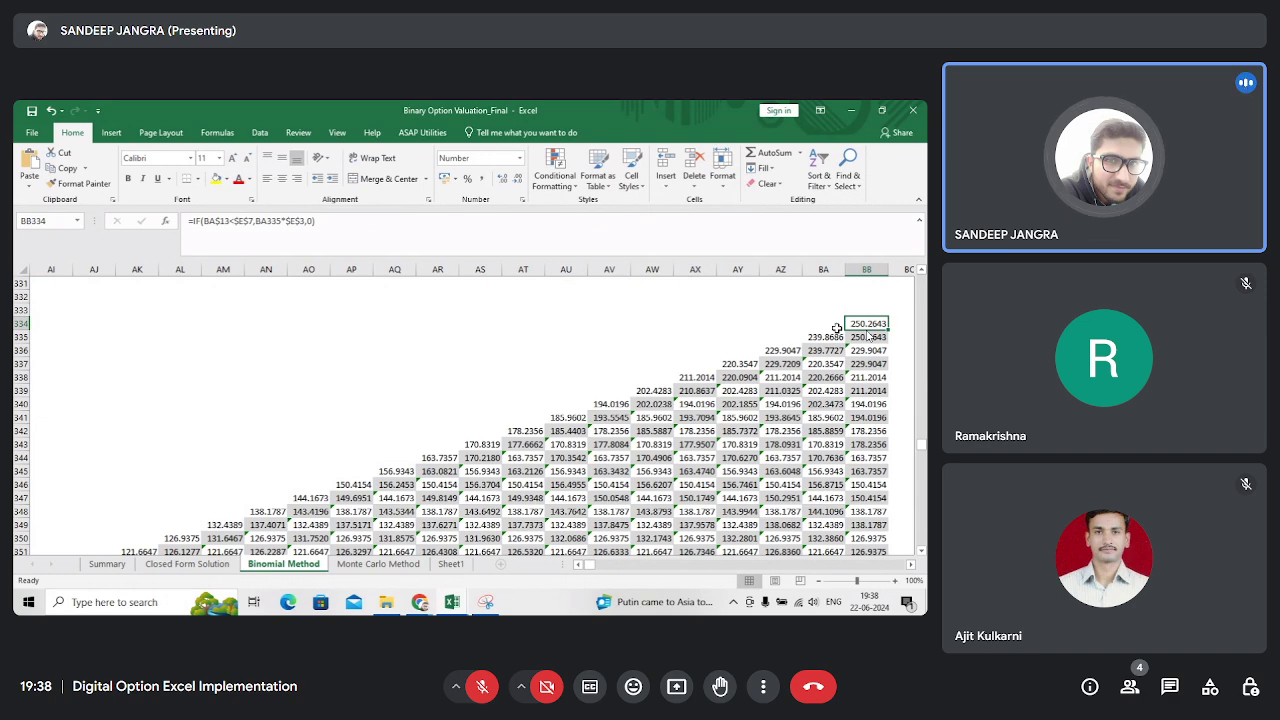
pyautogui.press('Down')
pyautogui.press('Up')
pyautogui.press('Down')
pyautogui.press('Up')
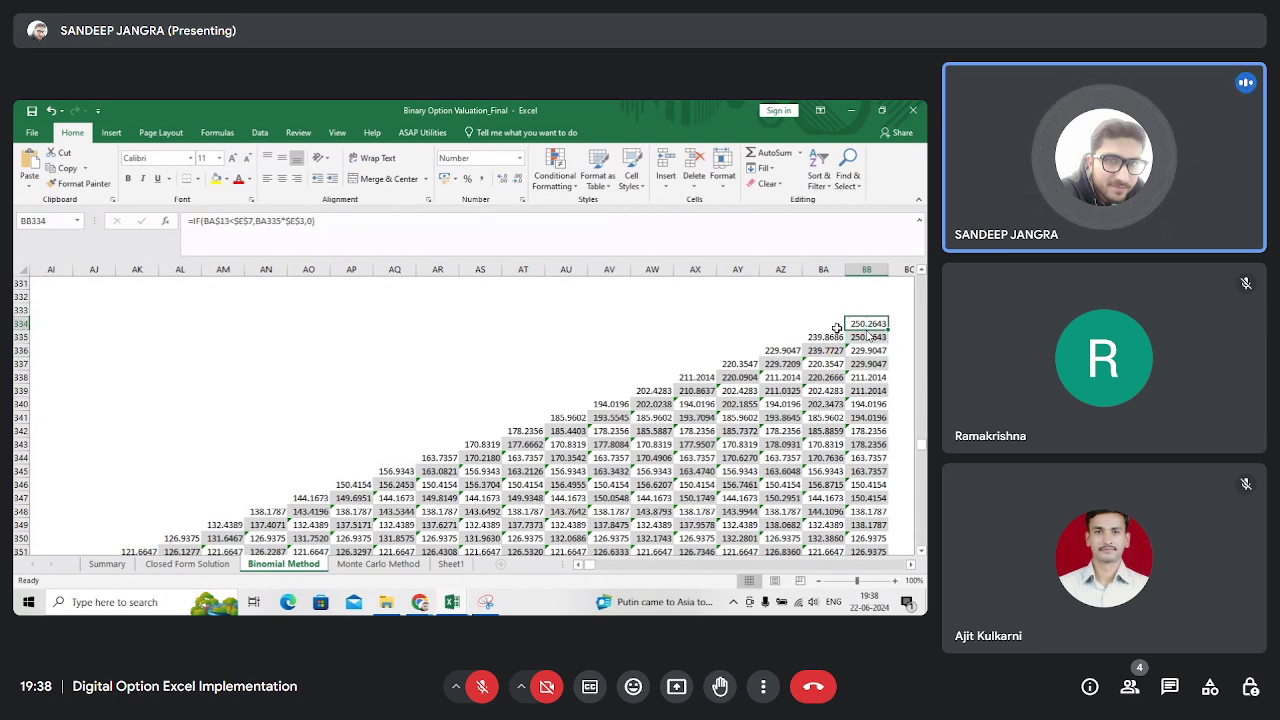
pyautogui.press('Down')
pyautogui.press('Up')
pyautogui.press('Up')
pyautogui.press('Down')
pyautogui.press('Down')
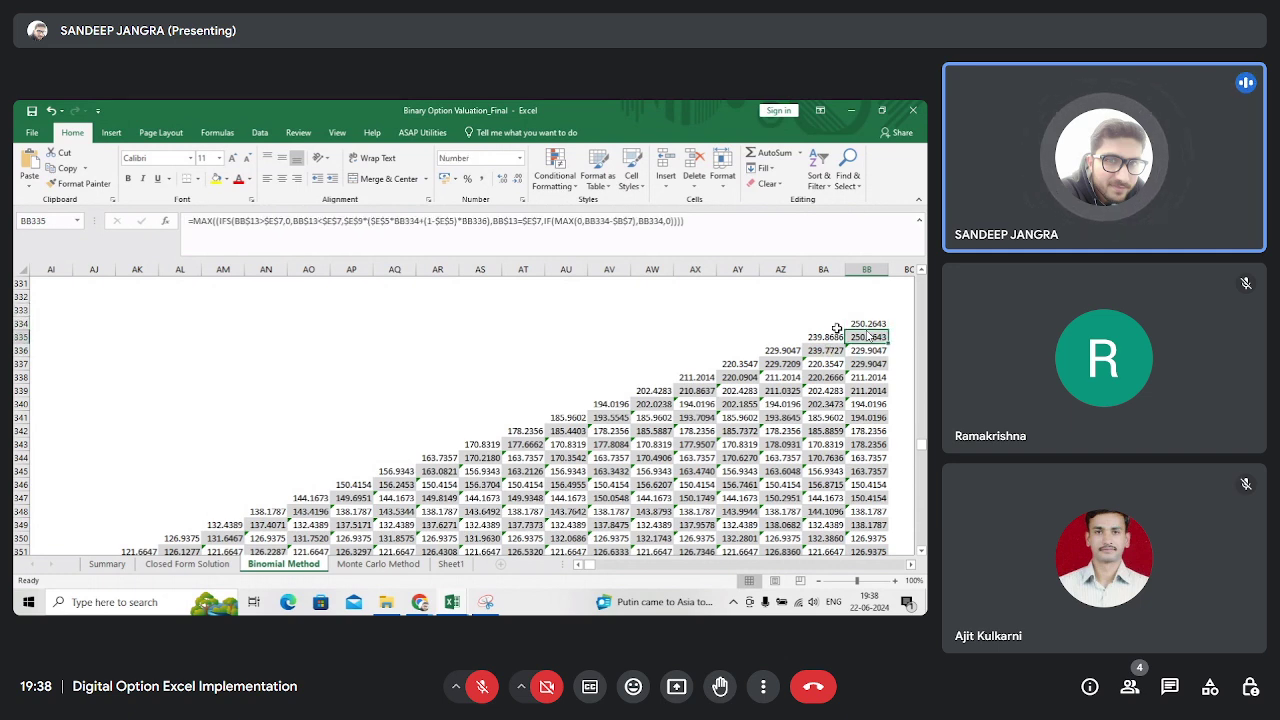
pyautogui.press('Up')
pyautogui.press('Down')
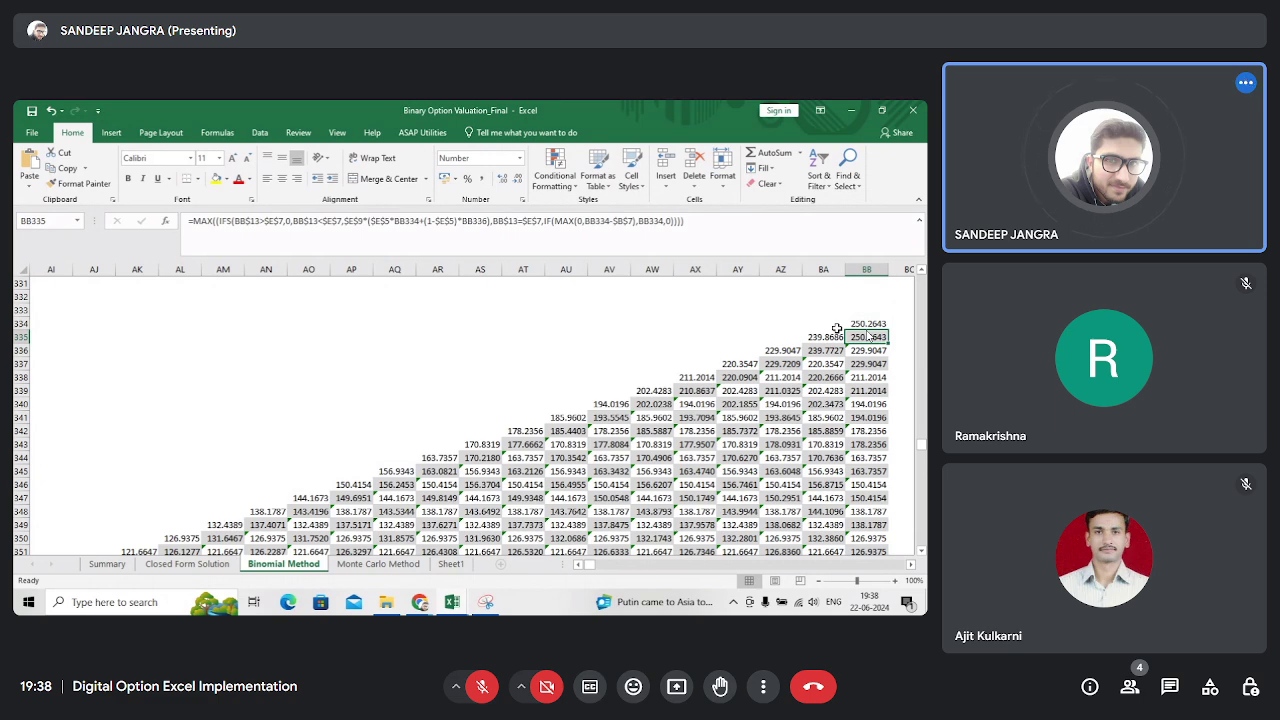
# - Go down column BB from BB335 past BB352, examining the final-node stock prices and call payoffs
pyautogui.press('Down')
pyautogui.press('Down')
pyautogui.press('Down')
pyautogui.press('Down')
pyautogui.press('Down')
pyautogui.press('Down')
pyautogui.press('Down')
pyautogui.press('Down')
pyautogui.press('Down')
pyautogui.press('Down')
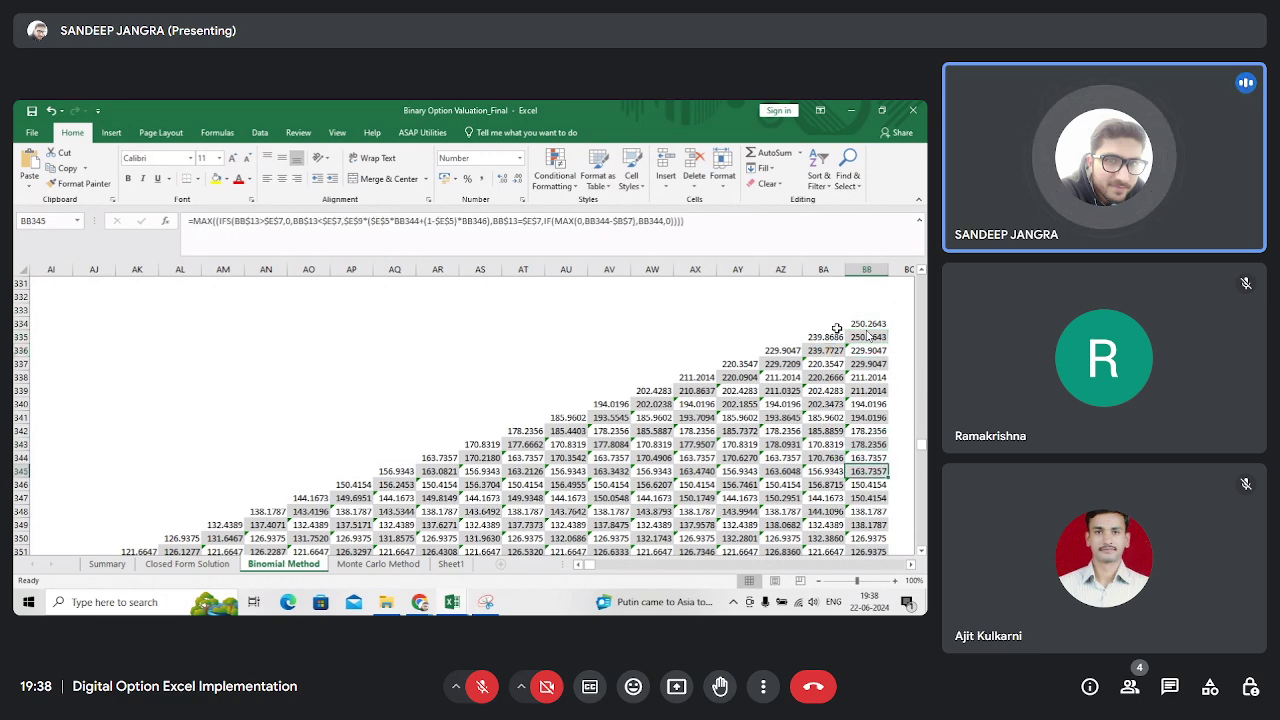
pyautogui.press('Down')
pyautogui.press('Down')
pyautogui.press('Down')
pyautogui.press('Down')
pyautogui.press('Down')
pyautogui.press('Down')
pyautogui.press('Down')
pyautogui.press('Down')
pyautogui.press('Down')
pyautogui.press('Down')
pyautogui.press('Down')
pyautogui.press('Down')
pyautogui.press('Down')
pyautogui.press('Down')
pyautogui.press('Down')
pyautogui.press('Down')
pyautogui.press('Down')
pyautogui.press('Down')
pyautogui.press('Down')
pyautogui.press('Down')
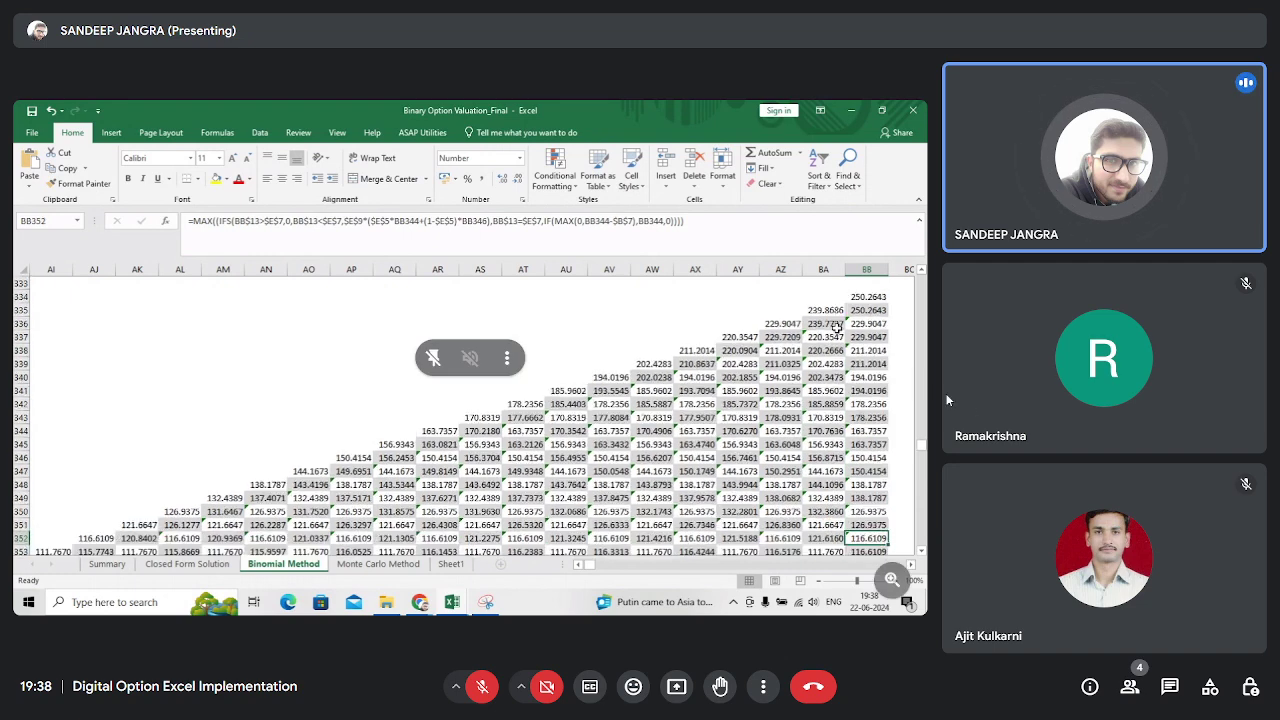
# - Examine the final stock price in BB426 and the call payoff formula in BB427, near the lower end of the tree
pyautogui.press('Up')
pyautogui.press('Up')
pyautogui.press('Up')
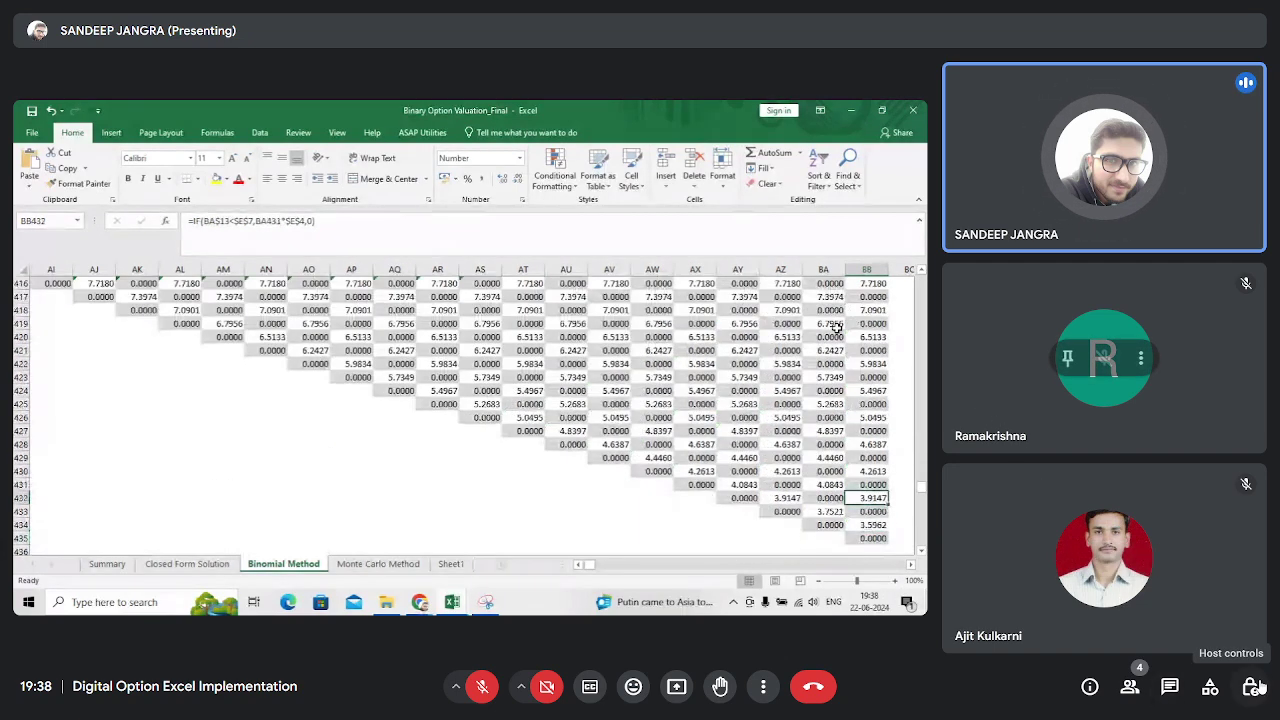
pyautogui.press('Up')
pyautogui.press('Up')
pyautogui.press('Up')
pyautogui.press('Up')
pyautogui.press('Up')
pyautogui.press('Up')
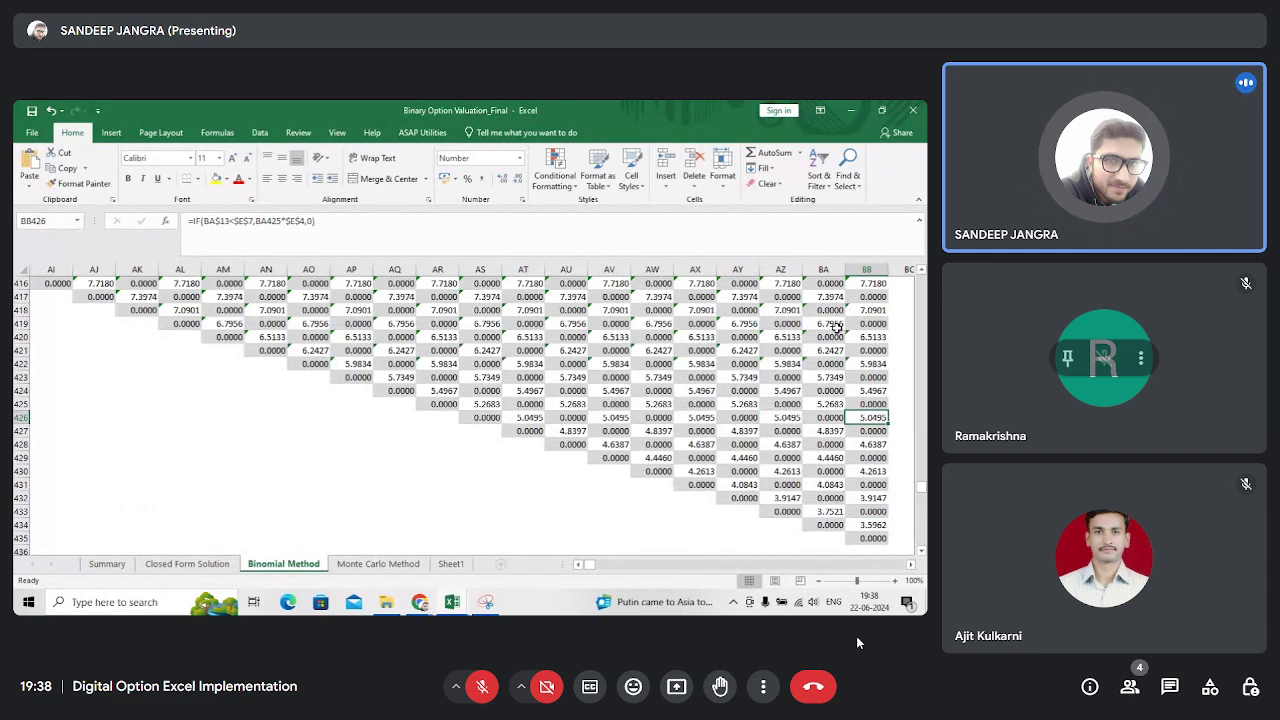
pyautogui.press('Up')
pyautogui.press('Down')
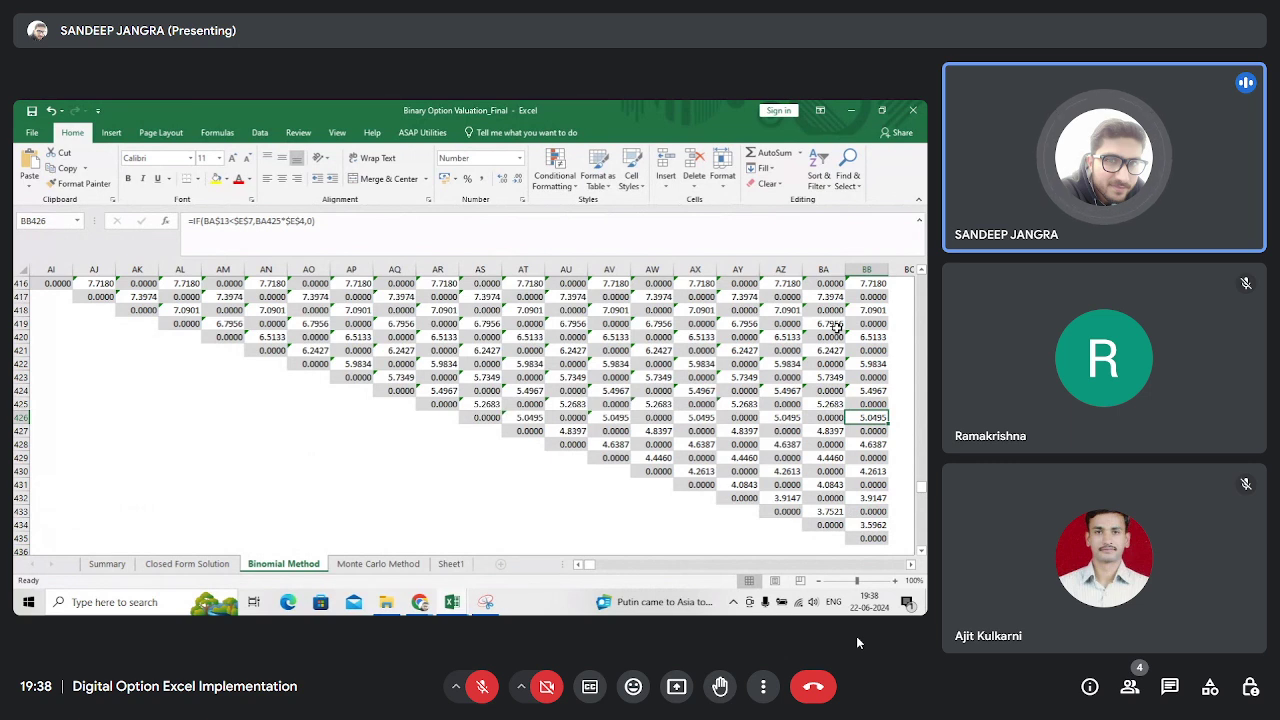
pyautogui.press('Down')
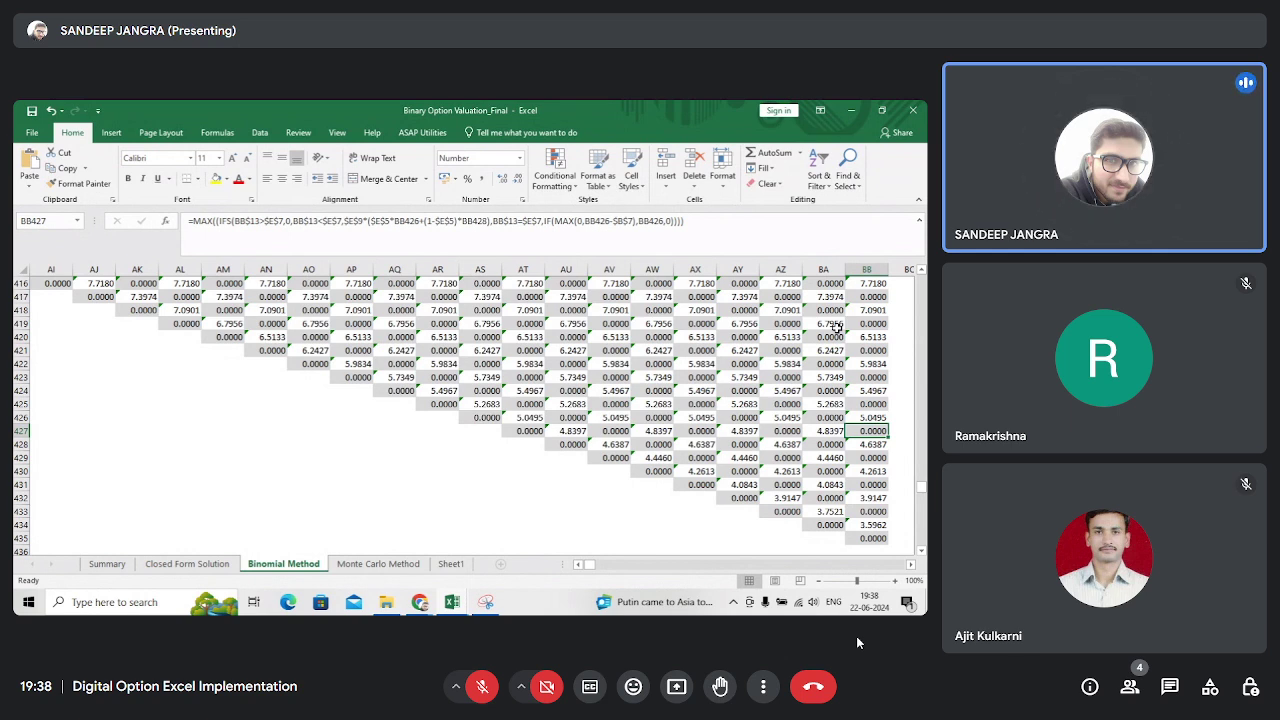
# - Return to the uppermost final node of the asset-or-nothing call tree, the stock price in BB334
pyautogui.hotkey('ctrl', 'Left')
pyautogui.press('Up')
pyautogui.press('Up')
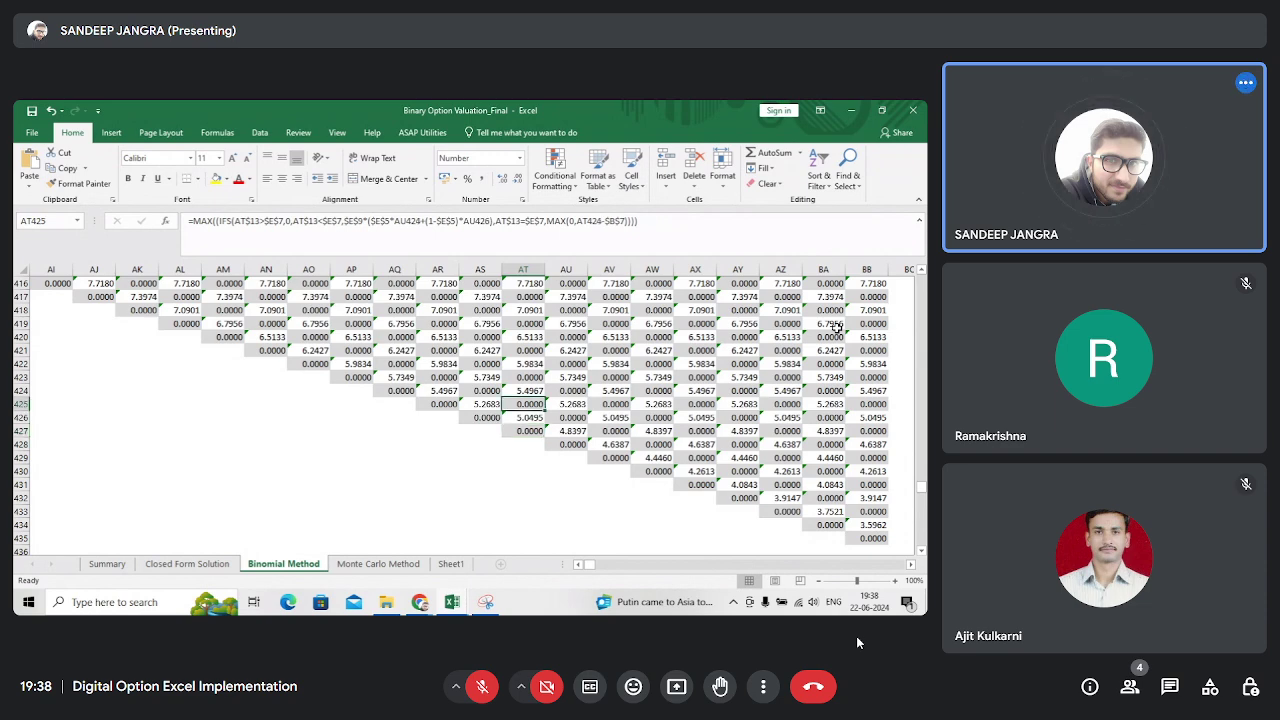
pyautogui.hotkey('ctrl', 'Up')
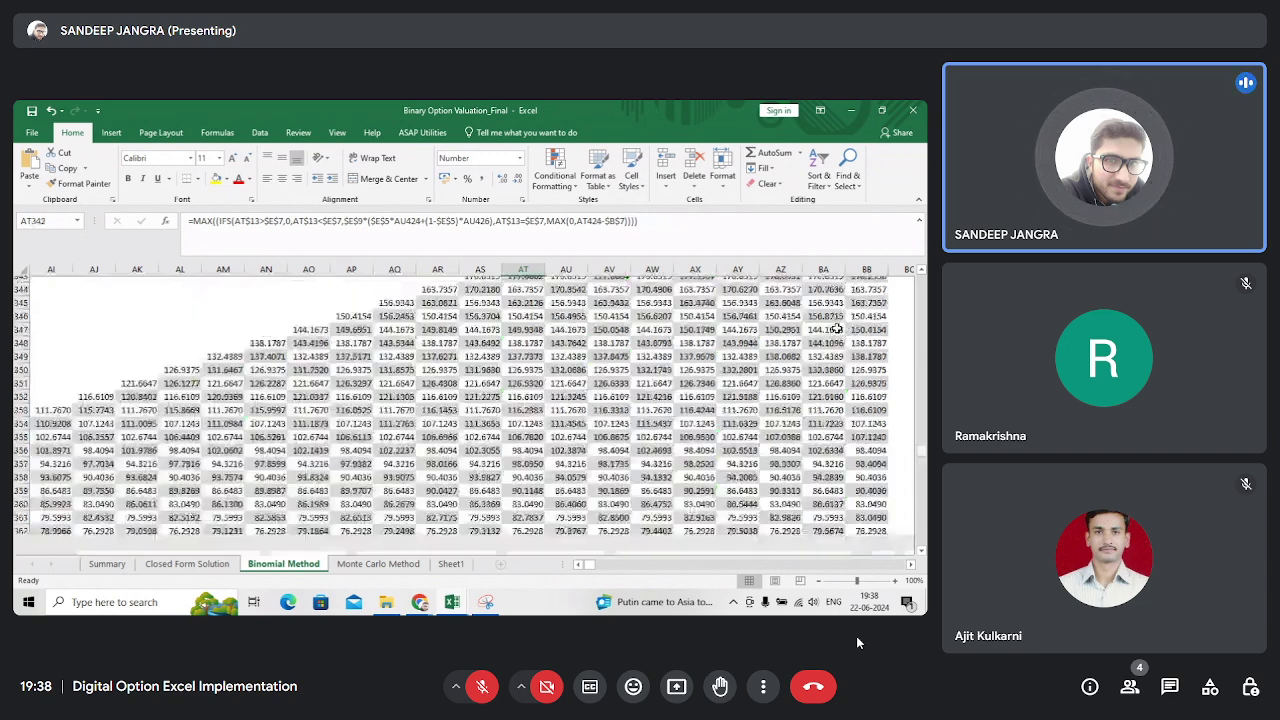
pyautogui.press('Right')
pyautogui.press('Right')
pyautogui.press('Right')
pyautogui.hotkey('ctrl', 'Right')
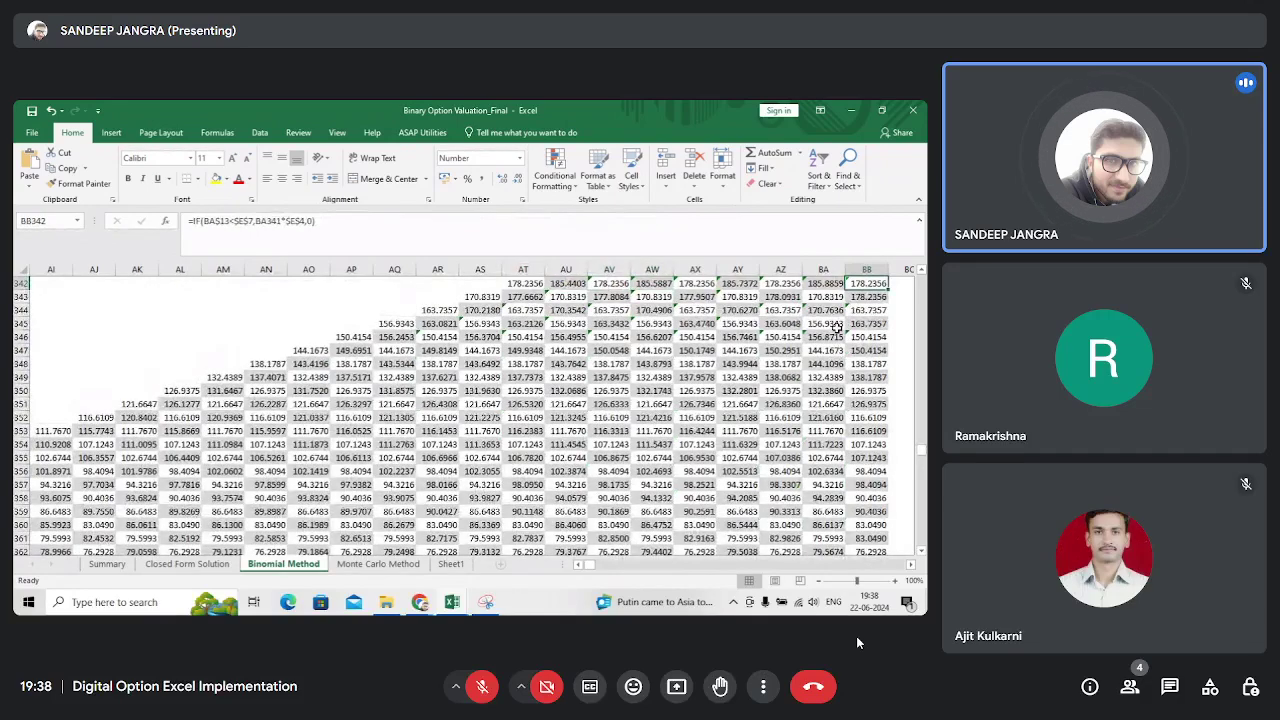
pyautogui.press('Up')
pyautogui.press('Up')
pyautogui.press('Up')
pyautogui.press('Up')
pyautogui.press('Up')
pyautogui.press('Up')
pyautogui.press('Up')
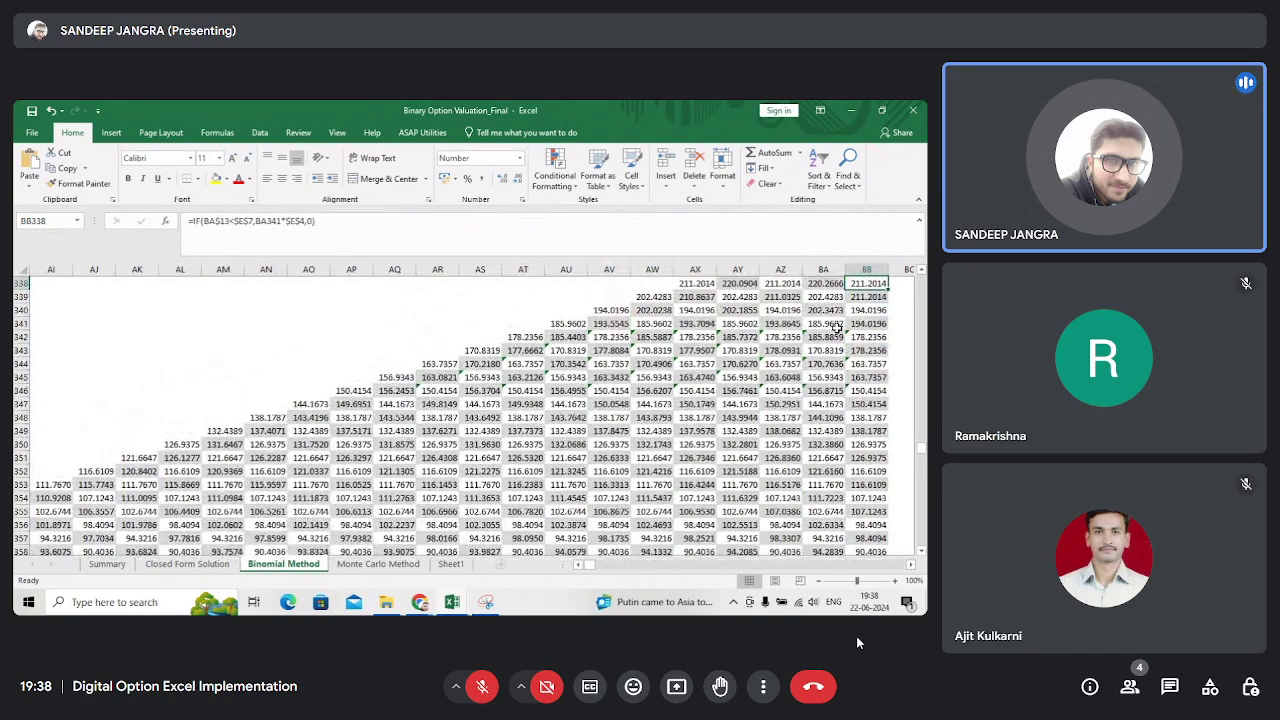
pyautogui.press('Up')
pyautogui.press('Up')
pyautogui.press('Up')
pyautogui.press('Up')
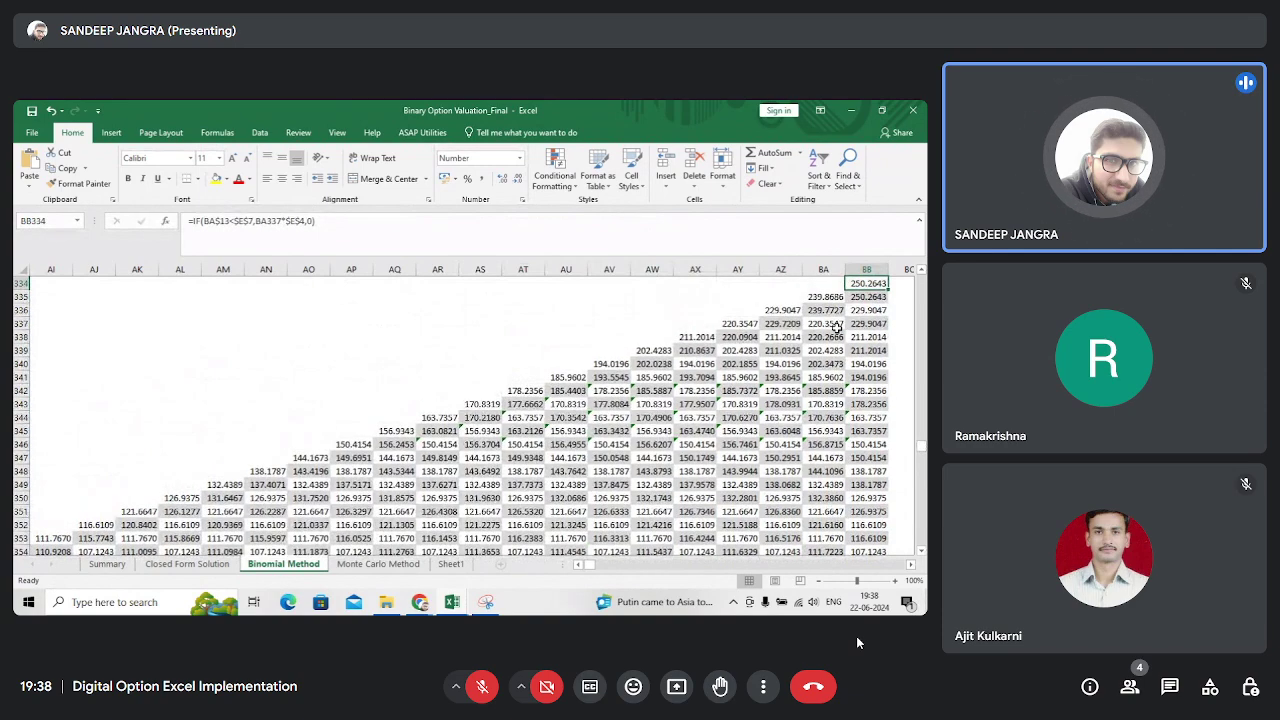
# - Trace the cells referenced by the discounted call value formula in BA338, leaving it unedited
pyautogui.press('Down')
pyautogui.press('Down')
pyautogui.press('Down')
pyautogui.press('Down')
pyautogui.press('Down')
pyautogui.press('Down')
pyautogui.press('Down')
pyautogui.press('Down')
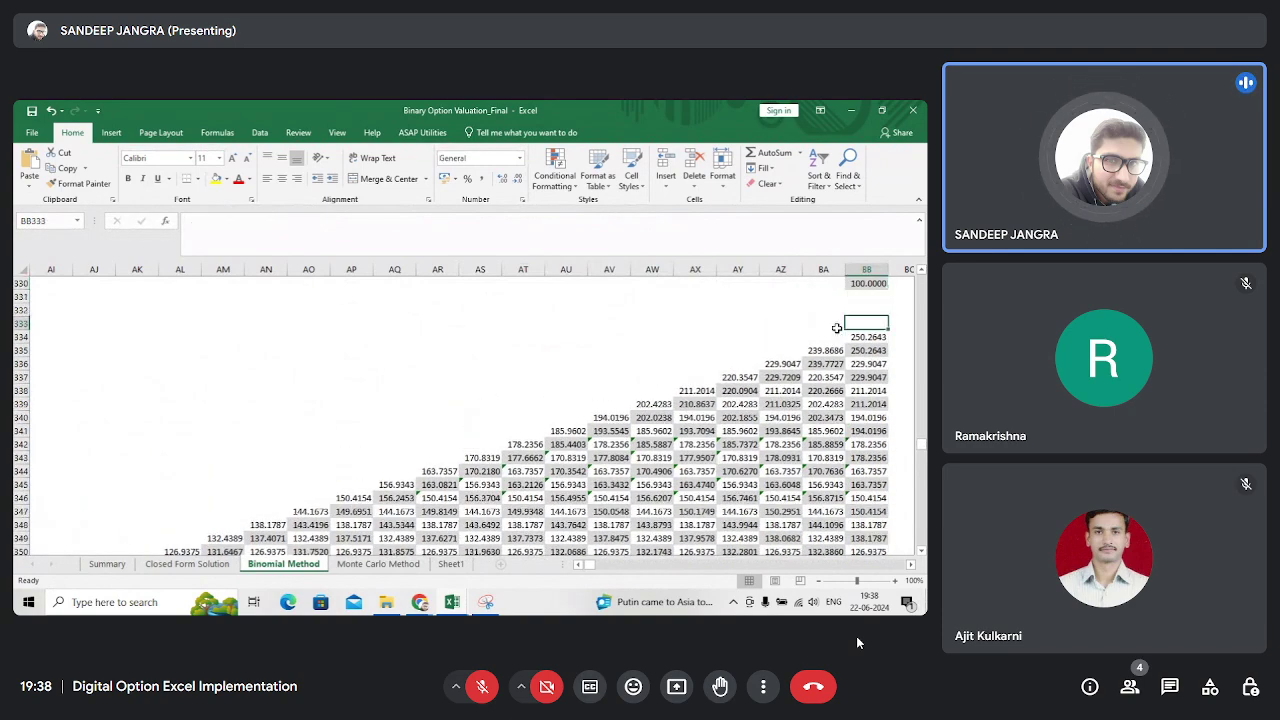
pyautogui.press('Left')
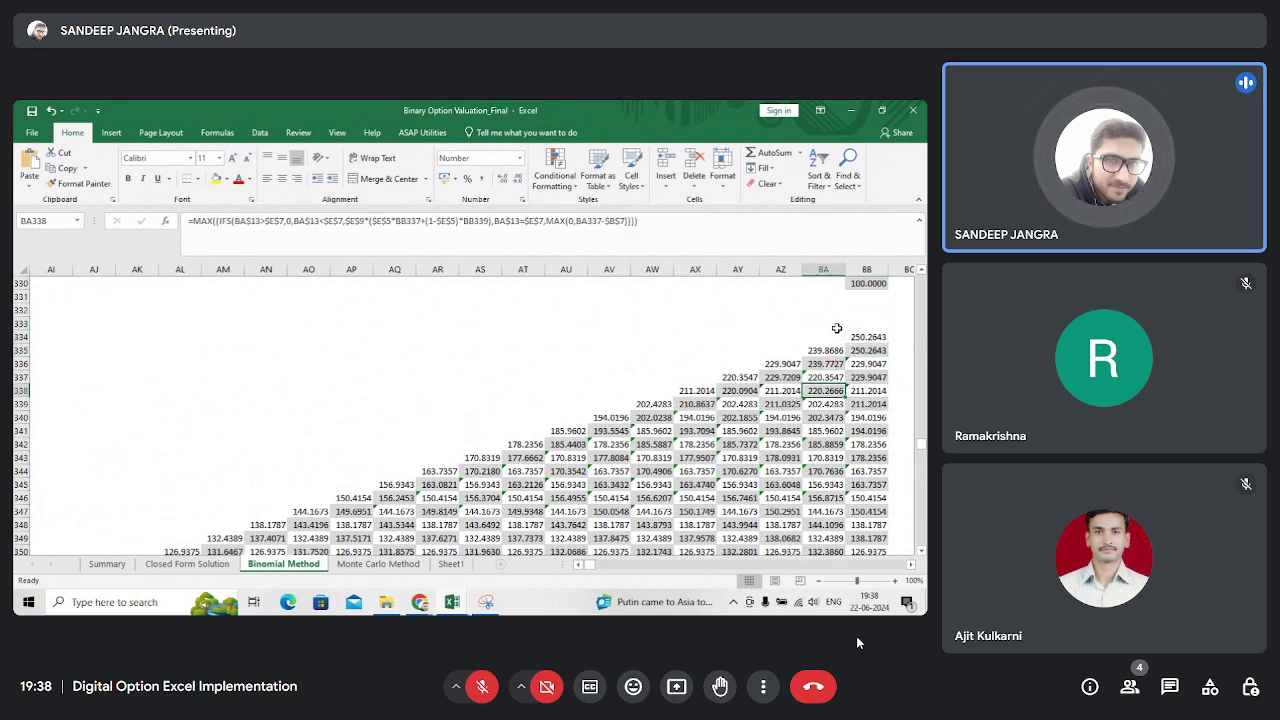
pyautogui.press('F2')
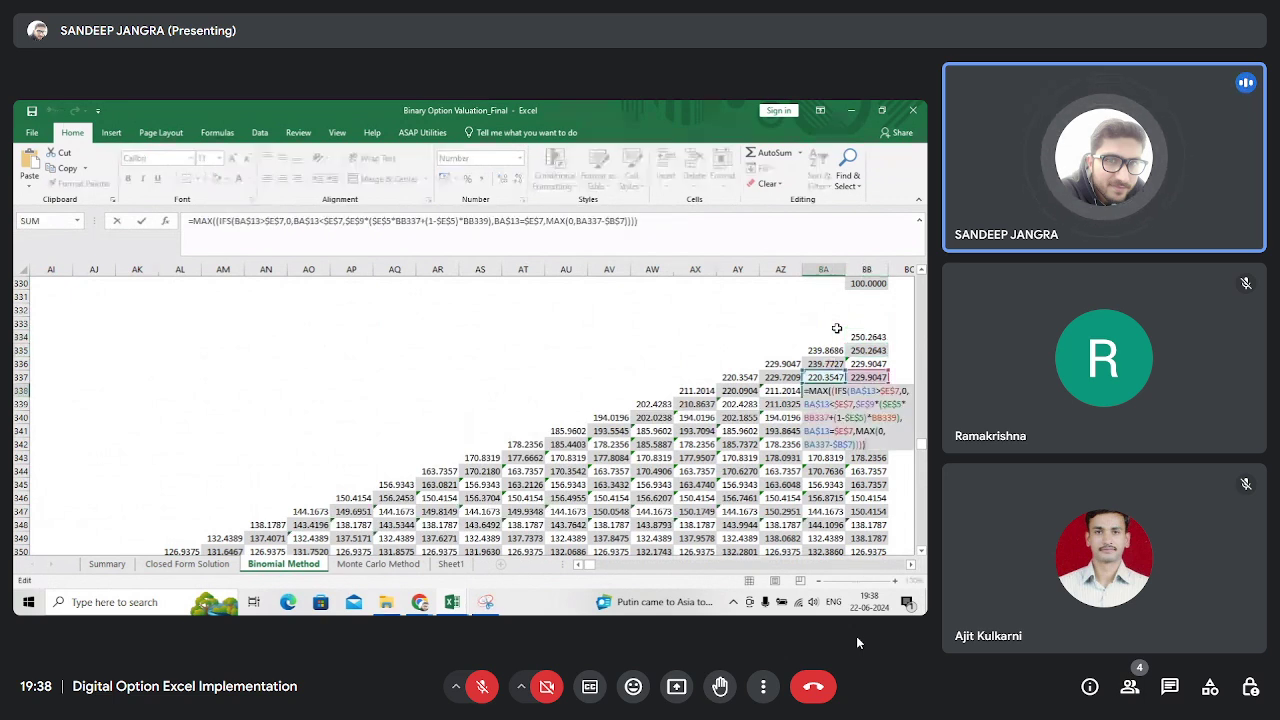
pyautogui.press('Escape')
# - Return to the start of the asset-or-nothing call tree and trace the cells referenced by the root value formula in D385, leaving it unedited
pyautogui.press('Left')
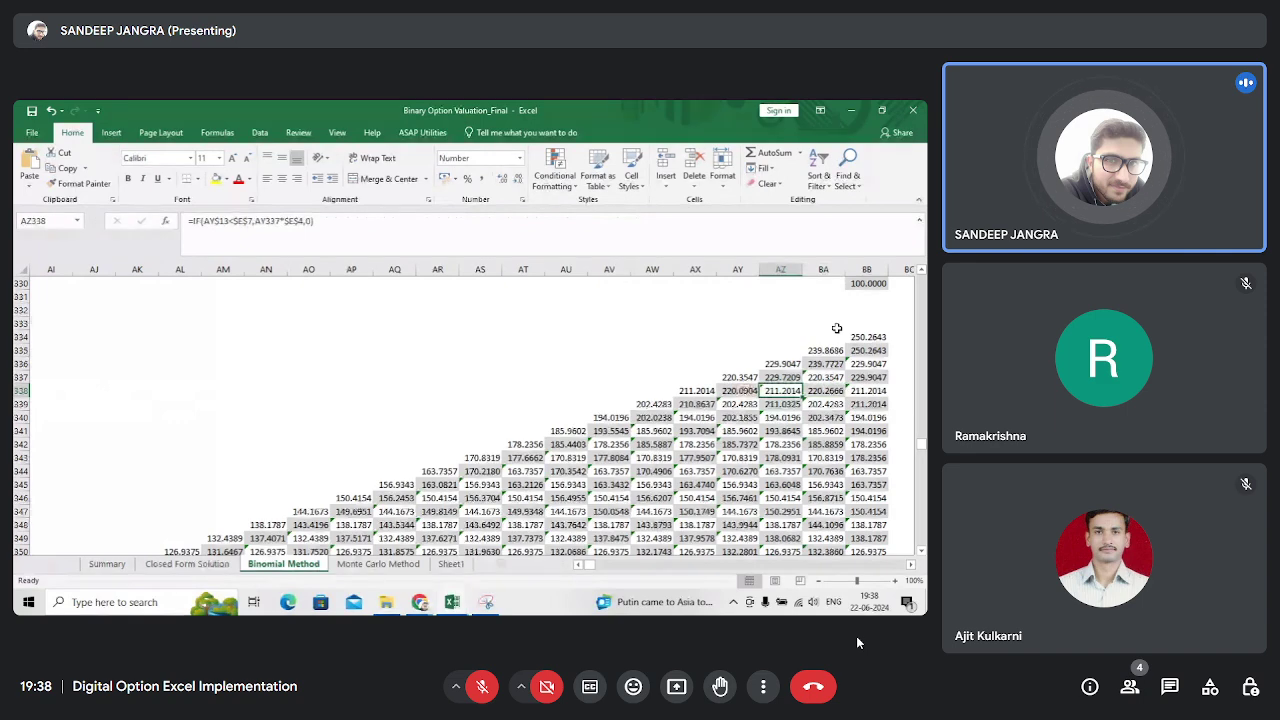
pyautogui.hotkey('ctrl', 'Down')
pyautogui.press('Up')
pyautogui.press('Up')
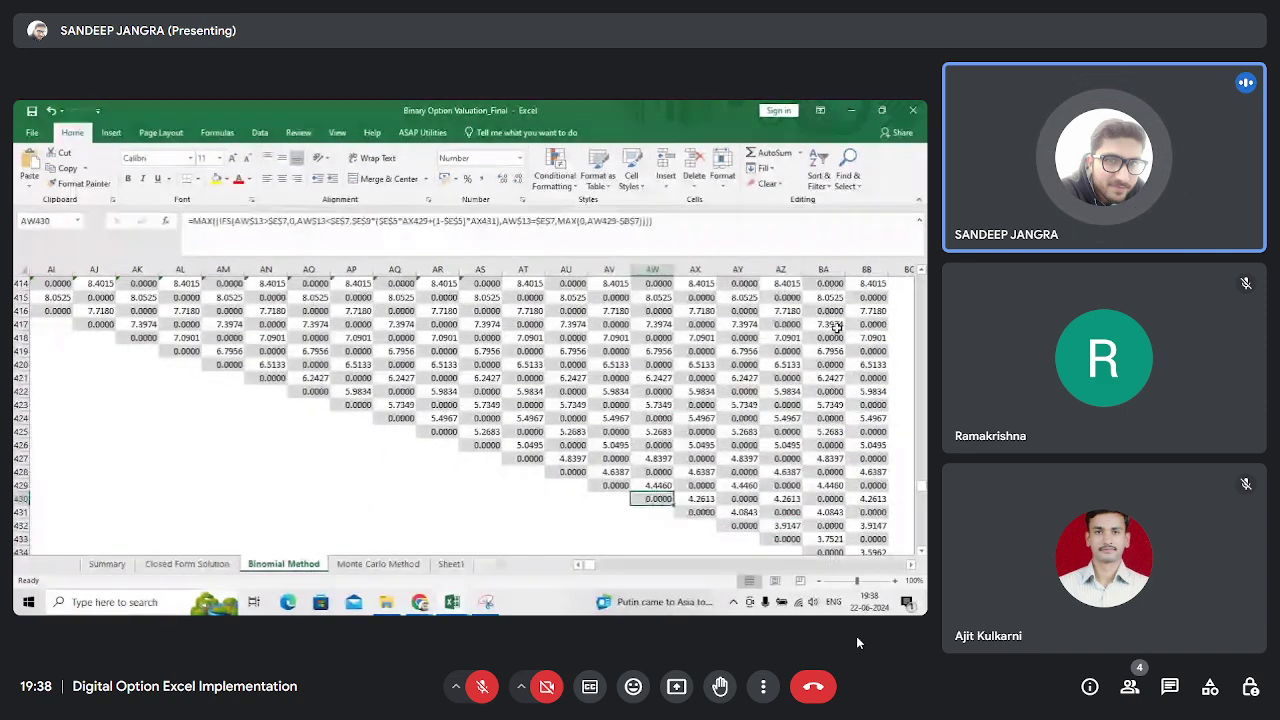
pyautogui.hotkey('ctrl', 'Up')
pyautogui.press('Home')
pyautogui.press('Up')
pyautogui.press('Up')
pyautogui.press('Up')
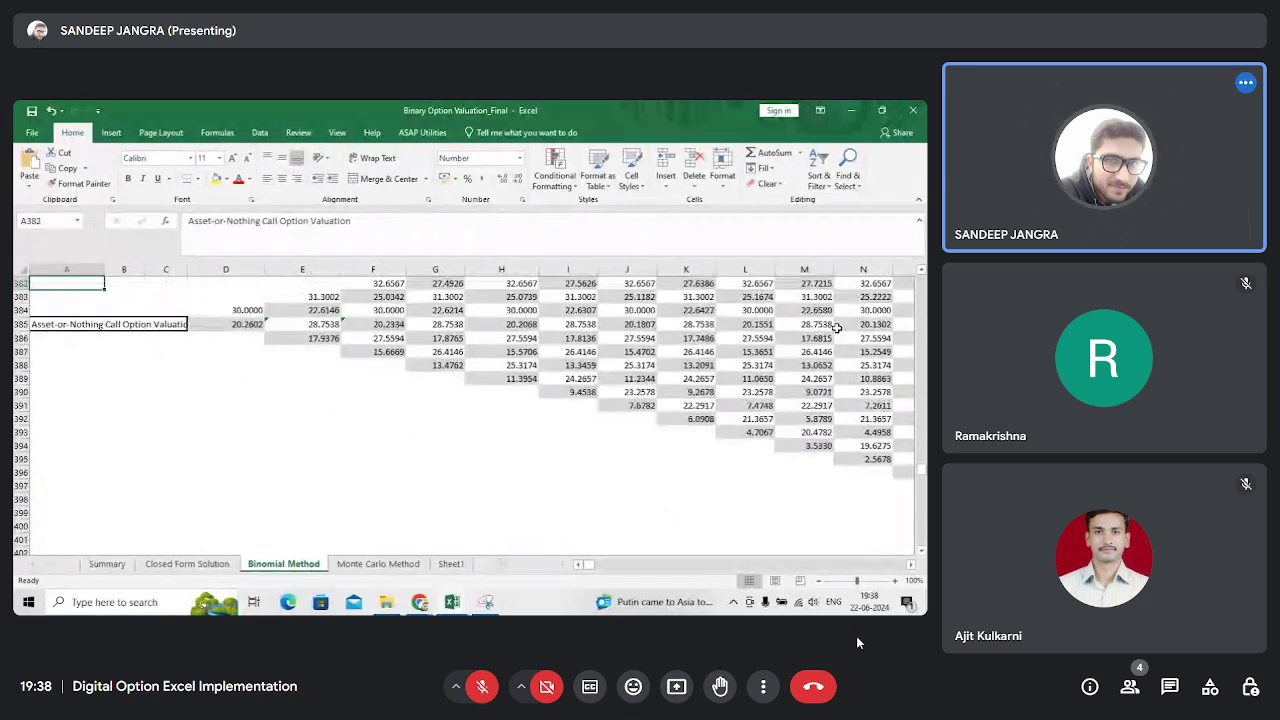
pyautogui.press('Down')
pyautogui.press('Down')
pyautogui.press('Down')
pyautogui.press('Right')
pyautogui.press('Right')
pyautogui.press('Right')
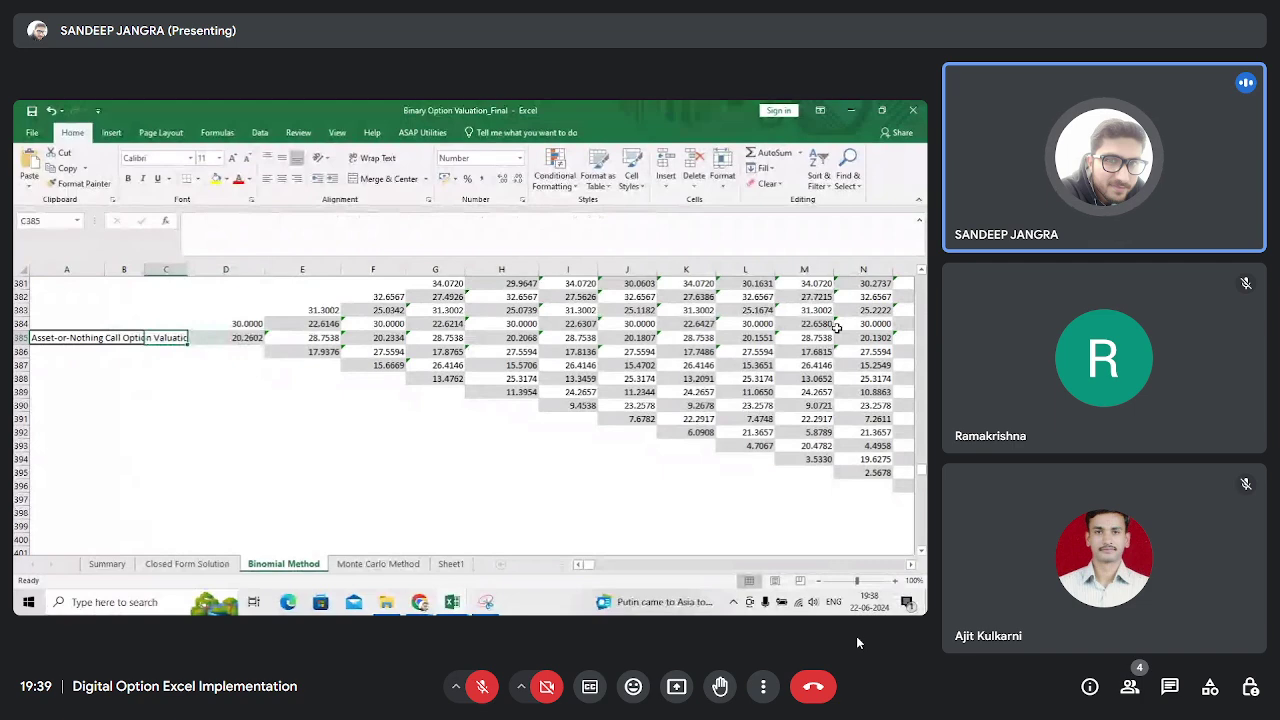
pyautogui.press('F2')
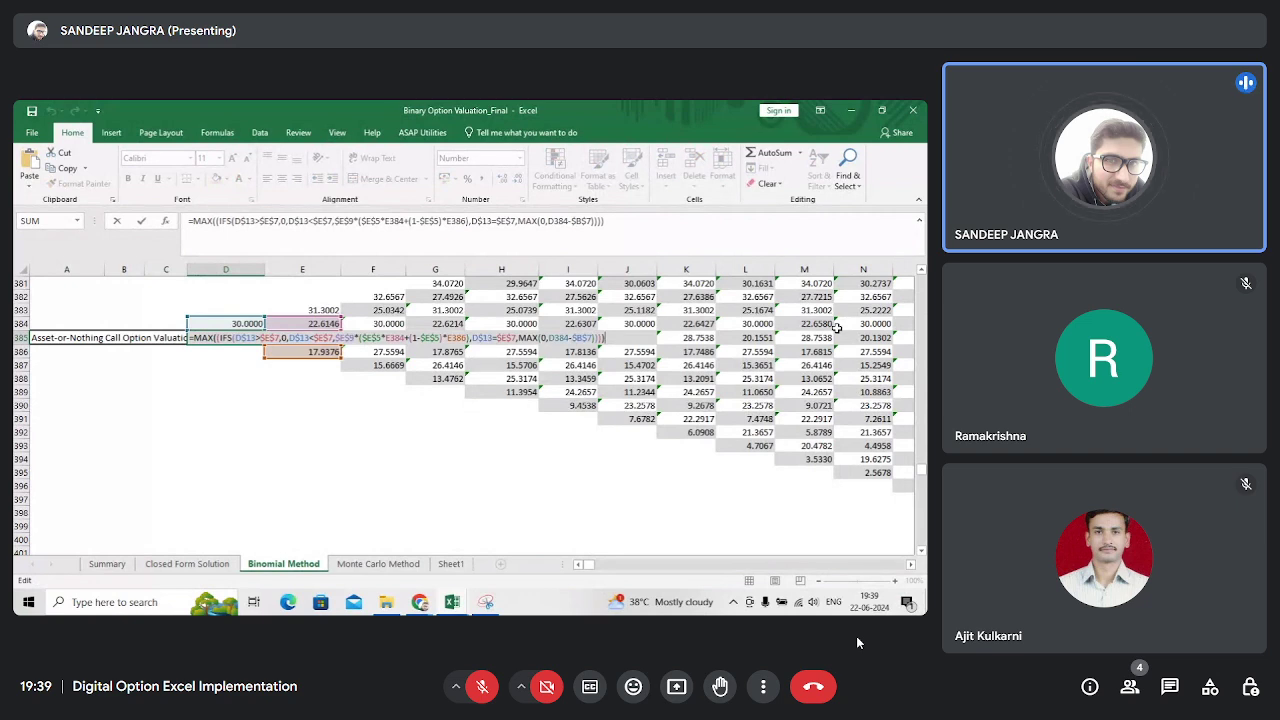
pyautogui.press('Escape')
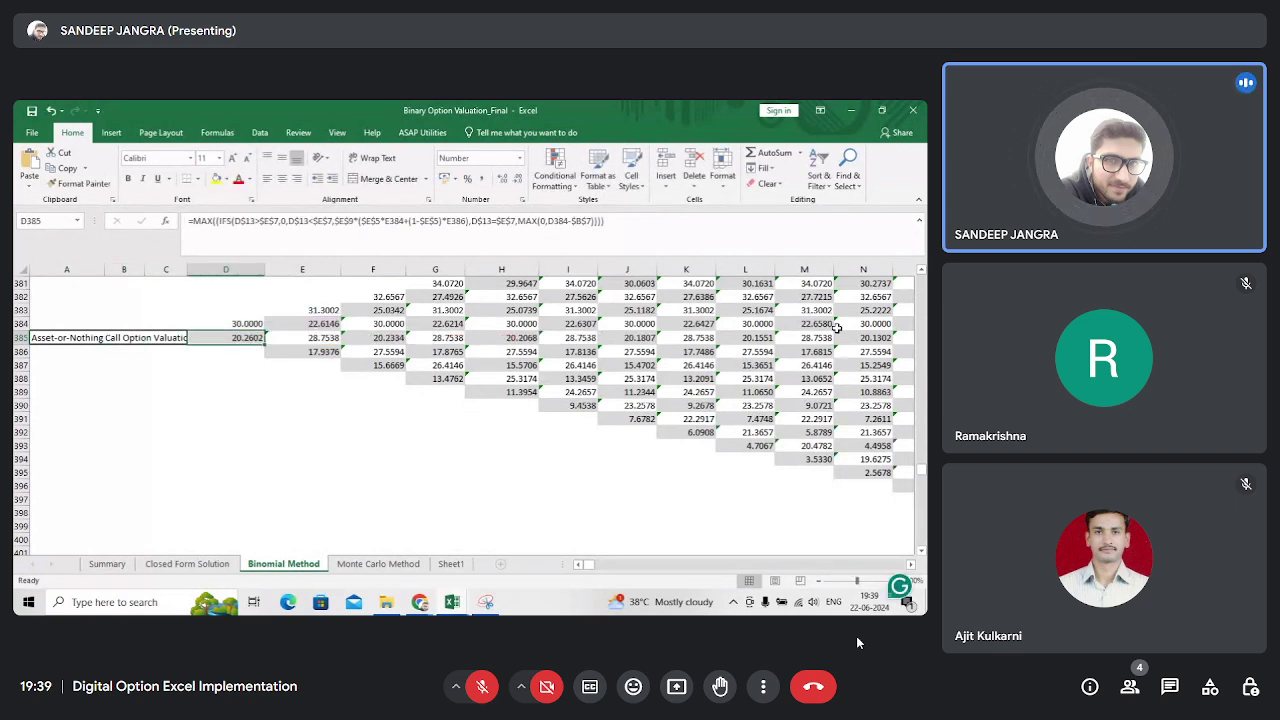
# - Examine the value and stock price formulas along row 385, from D385 to G385, in the asset-or-nothing call tree
pyautogui.press('Right')
pyautogui.press('Right')
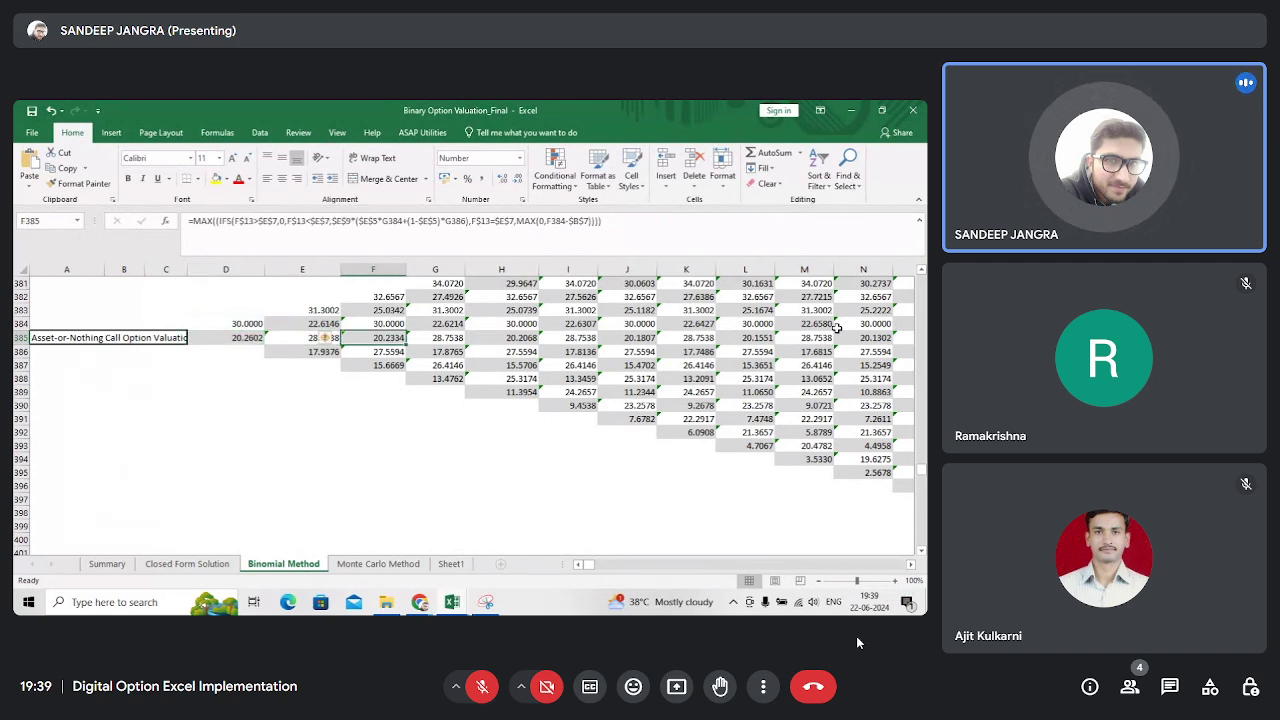
pyautogui.press('Left')
pyautogui.press('Left')
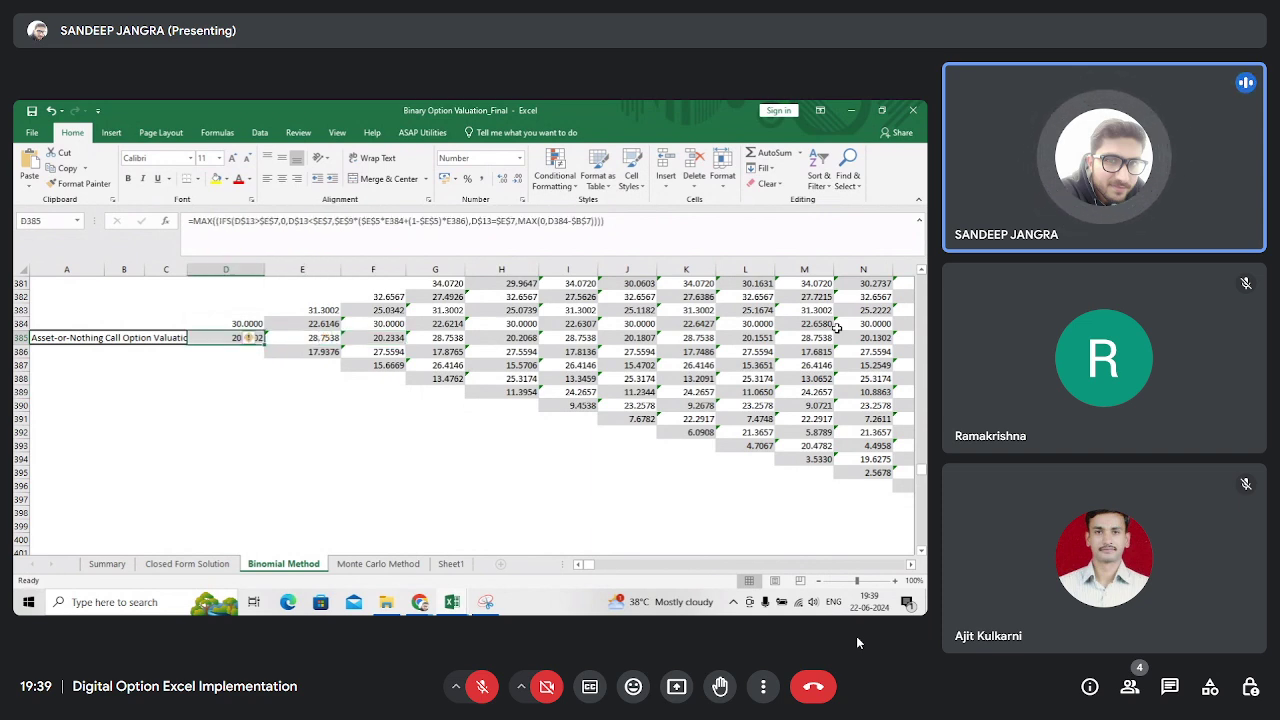
pyautogui.press('Right')
pyautogui.press('Right')
pyautogui.press('Right')
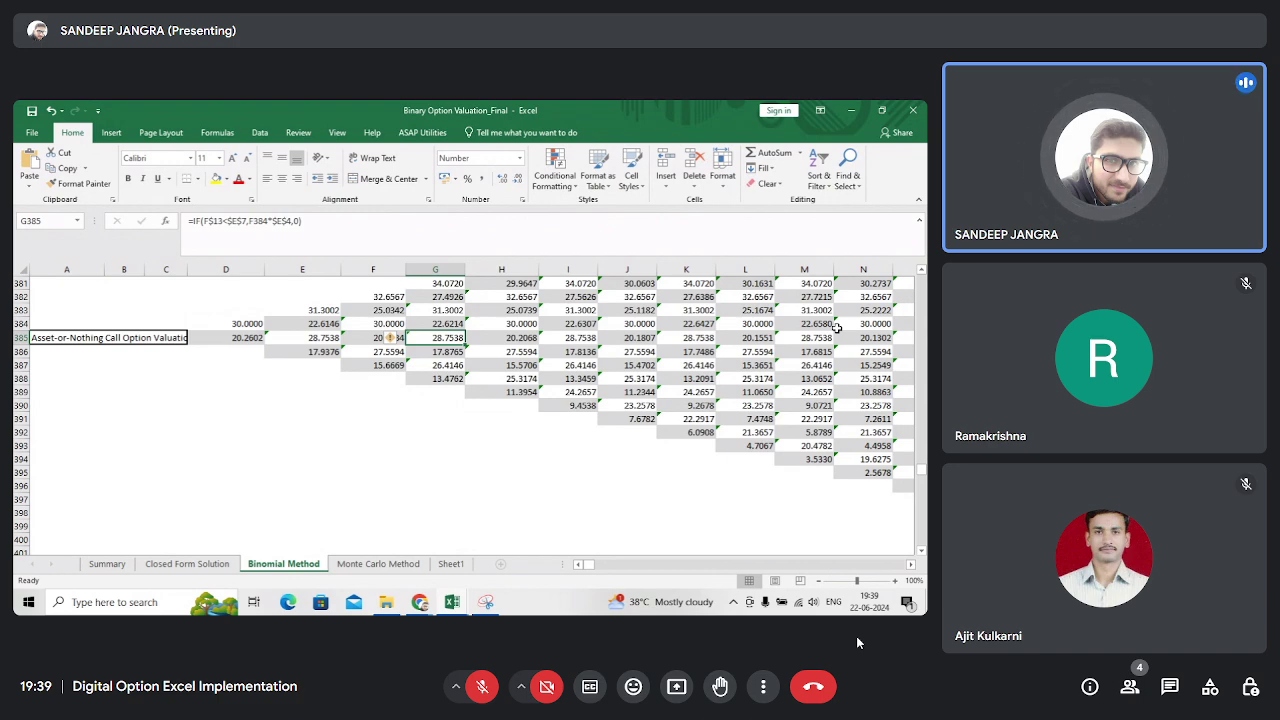
pyautogui.press('Left')
pyautogui.press('Left')
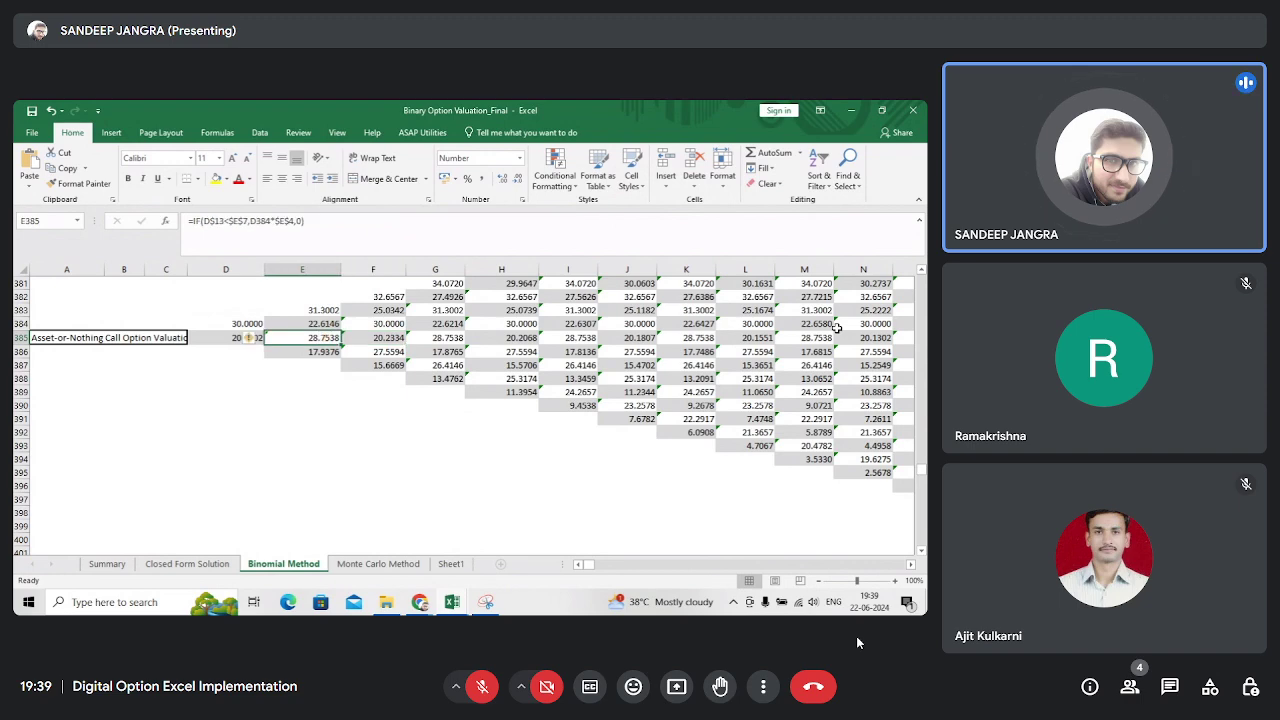
# - Go from the asset-or-nothing call label to the asset-or-nothing put tree and examine the value formula in F491
pyautogui.press('Left')
pyautogui.press('Left')
pyautogui.press('Left')
pyautogui.press('Left')
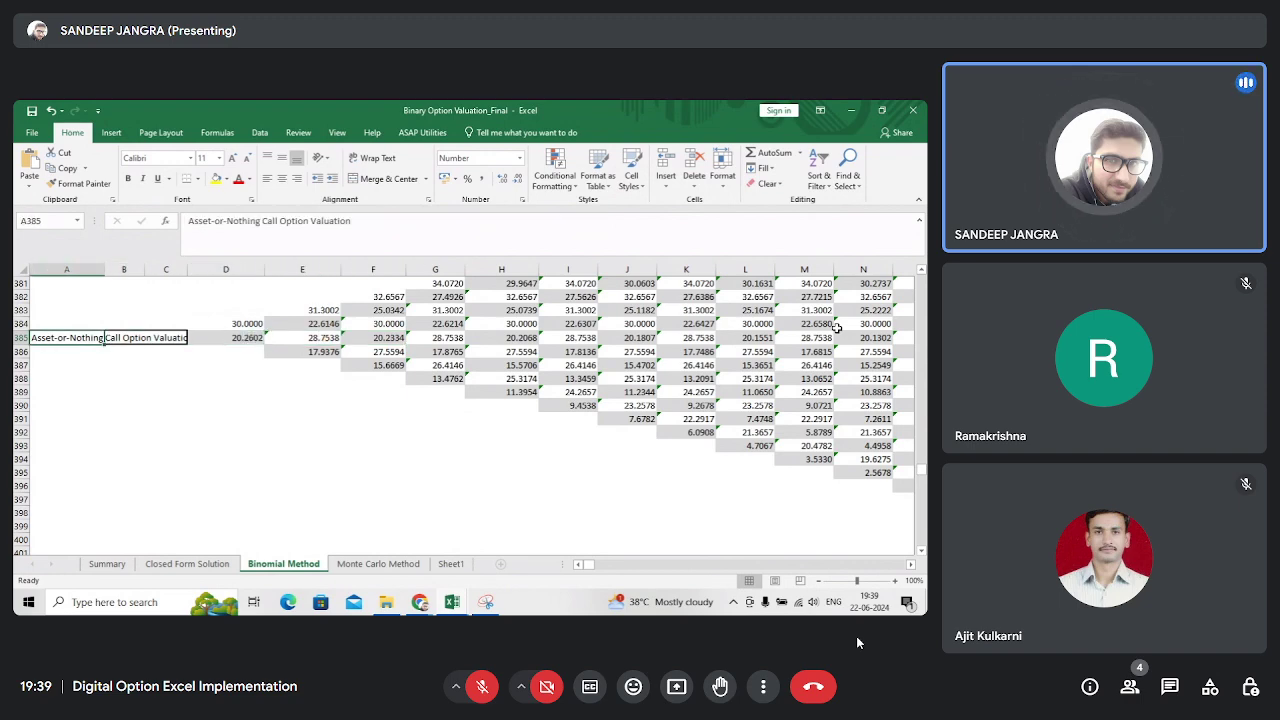
pyautogui.hotkey('ctrl', 'Down')
pyautogui.press('Down')
pyautogui.press('Down')
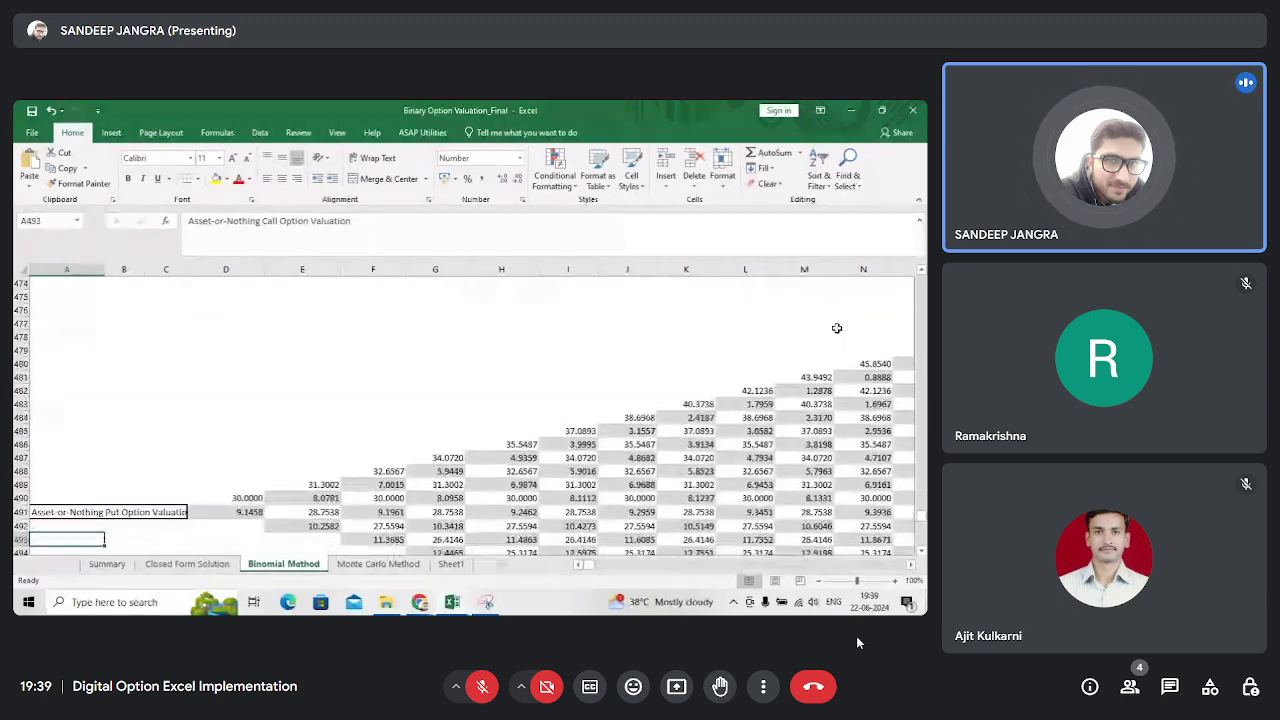
pyautogui.press('Up')
pyautogui.press('Up')
pyautogui.press('Right')
pyautogui.press('Right')
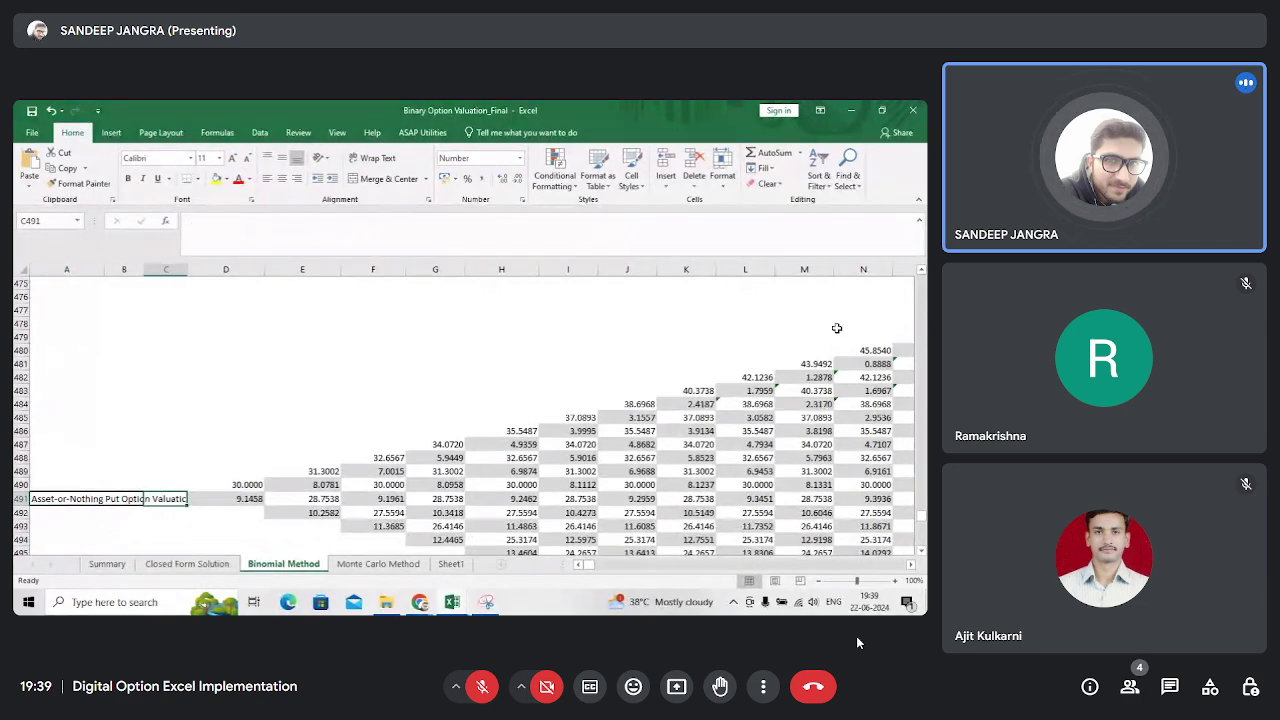
pyautogui.press('Right')
pyautogui.press('Right')
pyautogui.press('Right')
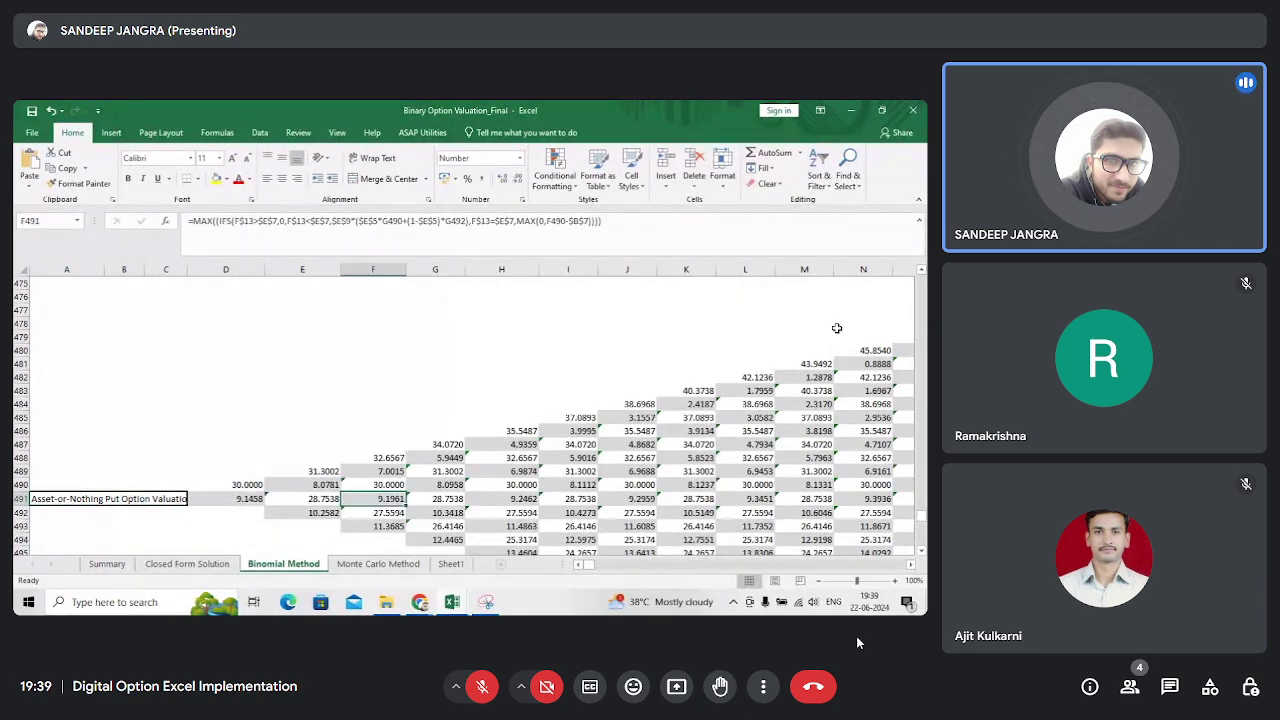
# - Examine the uppermost final stock price in BB440 and the put payoff formula in BB441
pyautogui.hotkey('ctrl', 'Right')
pyautogui.hotkey('ctrl', 'Up')
pyautogui.press('Down')
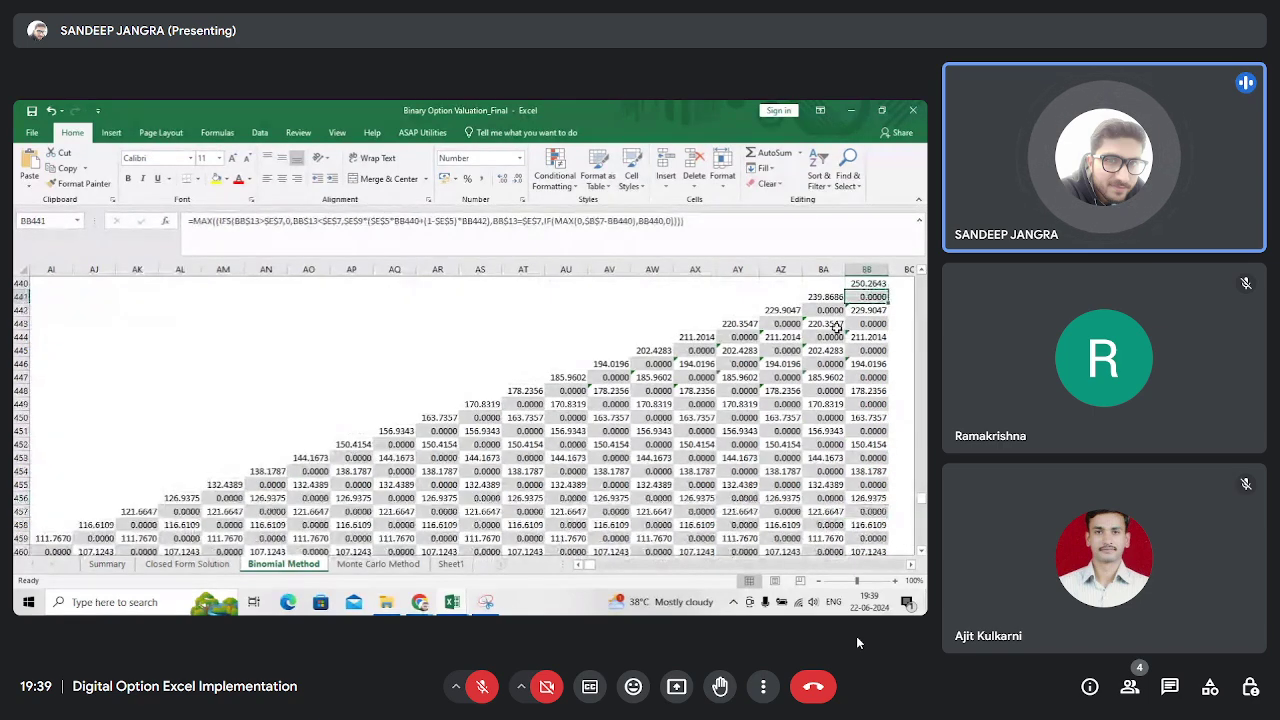
pyautogui.press('Up')
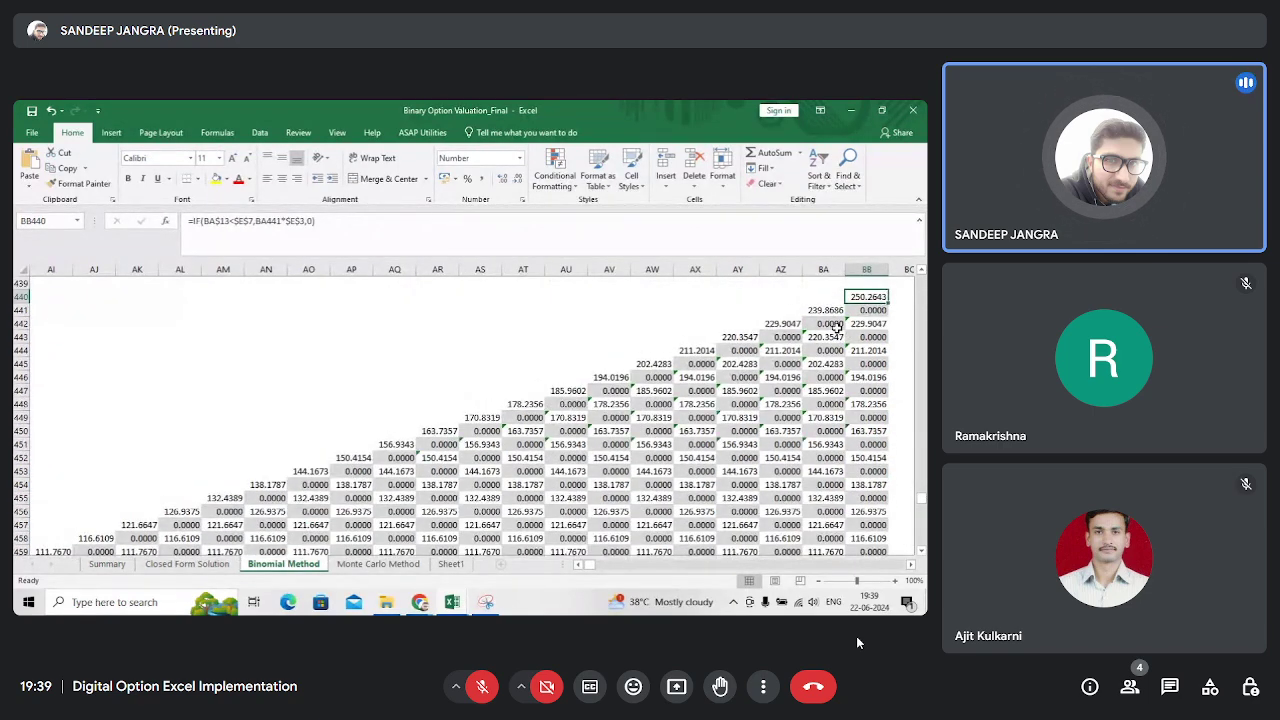
pyautogui.press('Down')
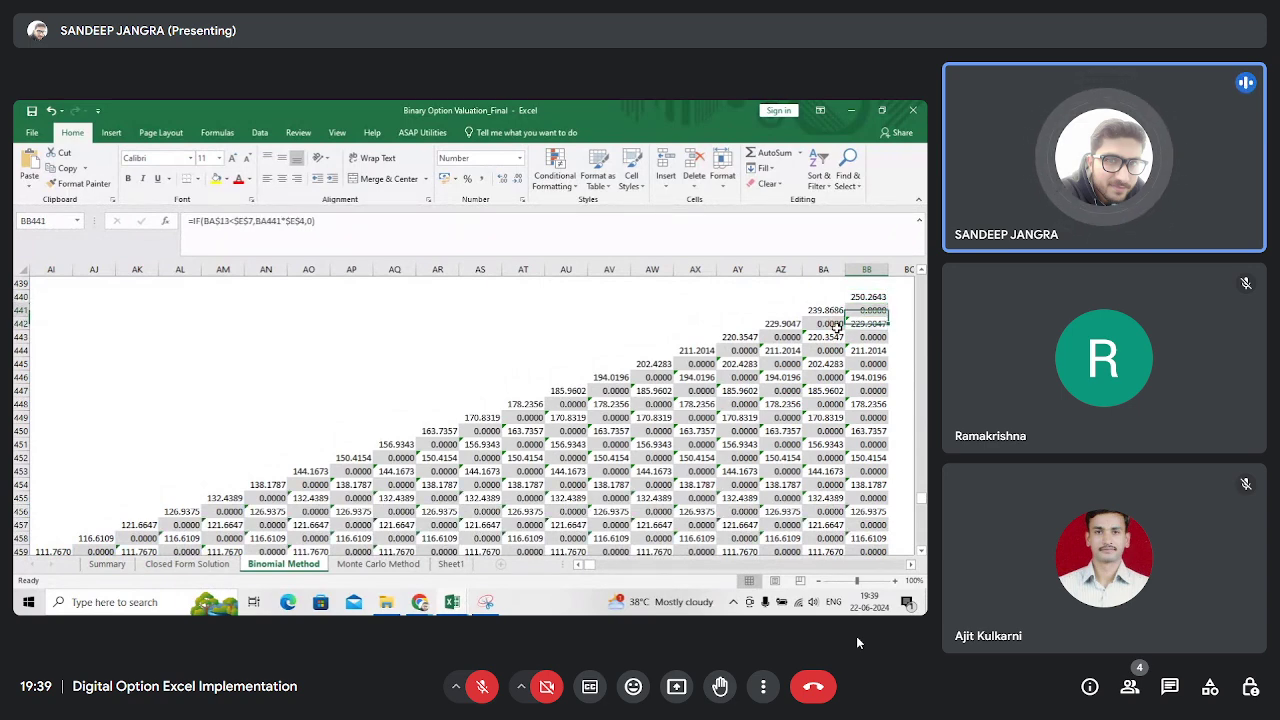
# - Examine the lowest final stock price in BB540, its put payoff formula in BB541, and the final nodes just above up to BB536
pyautogui.hotkey('ctrl', 'Down')
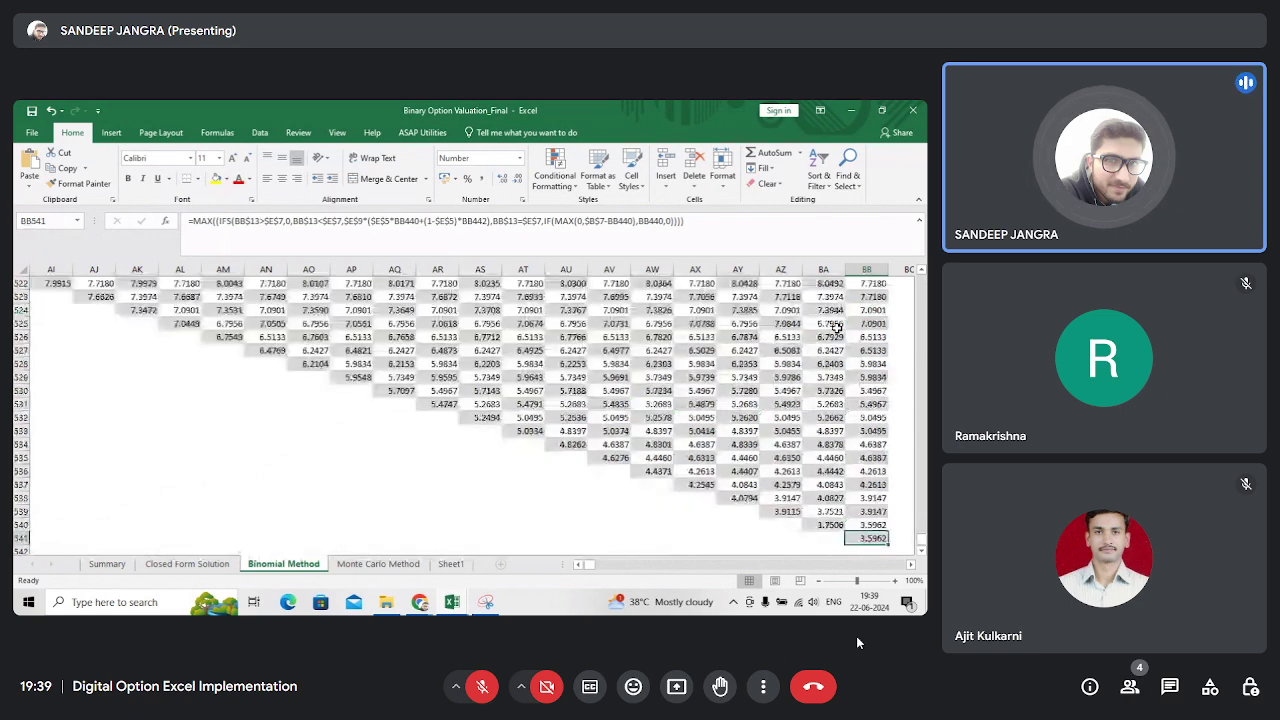
pyautogui.press('Up')
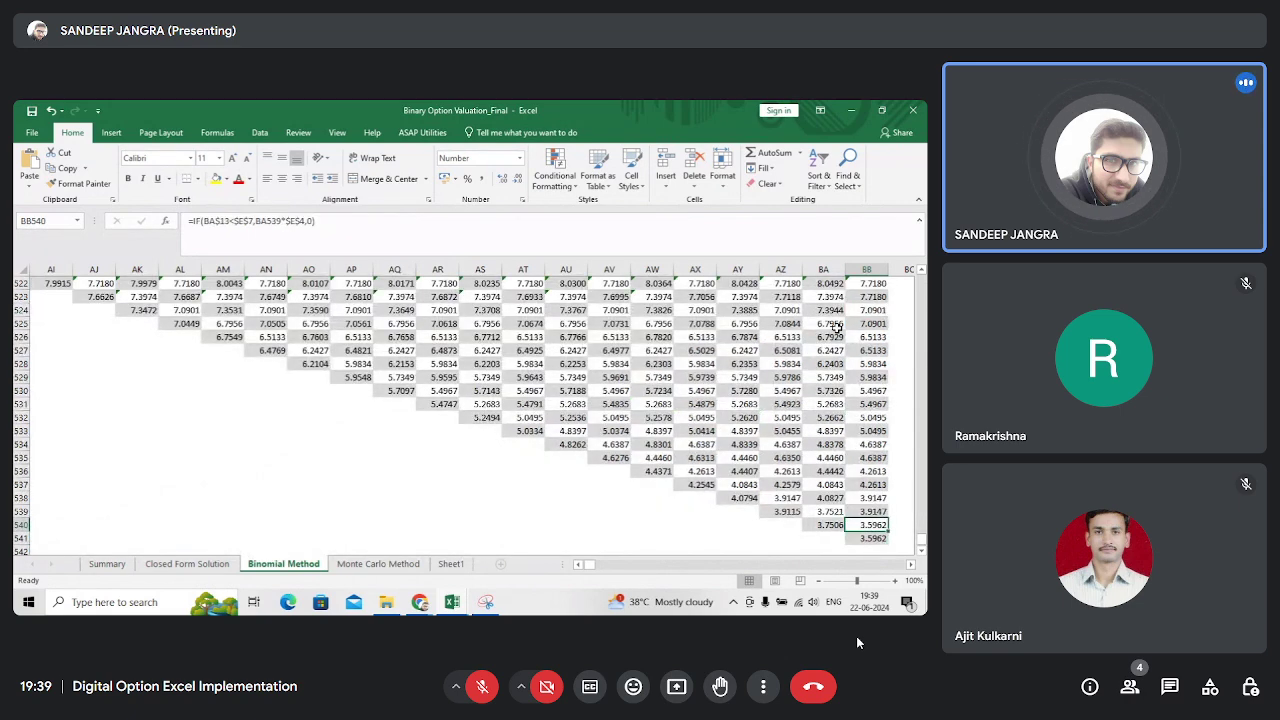
pyautogui.press('Down')
pyautogui.press('Up')
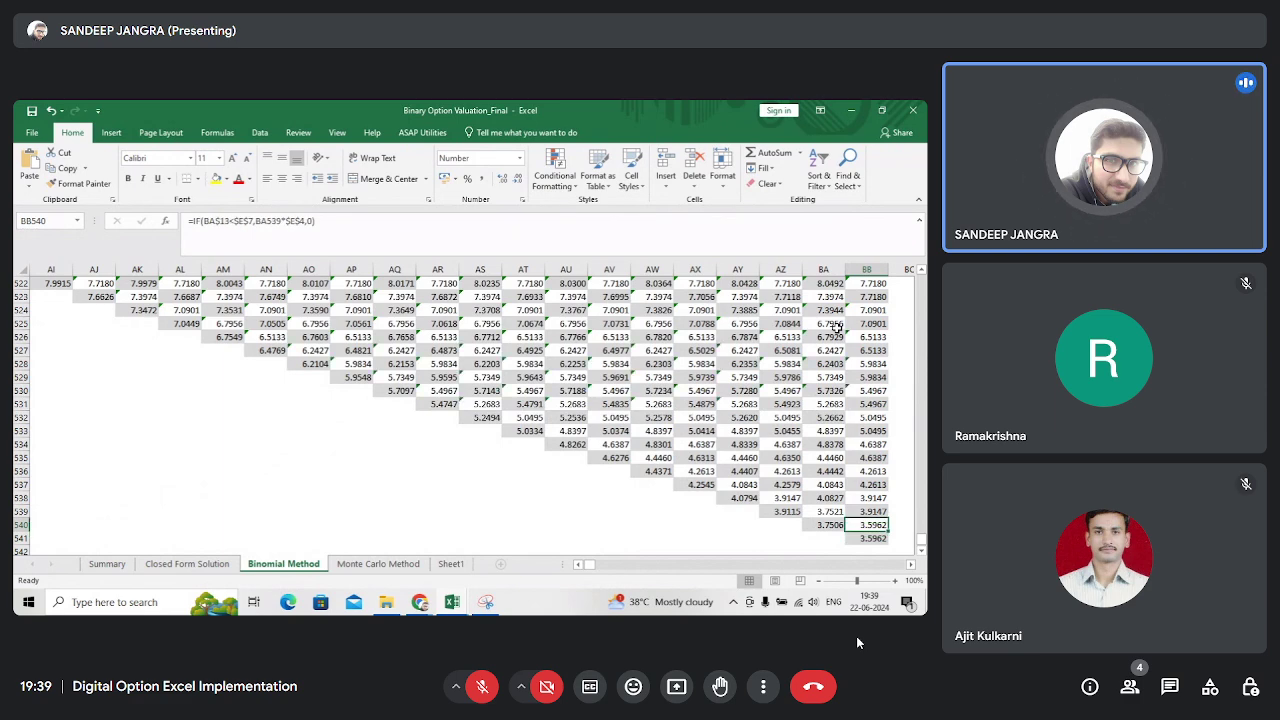
pyautogui.press('Down')
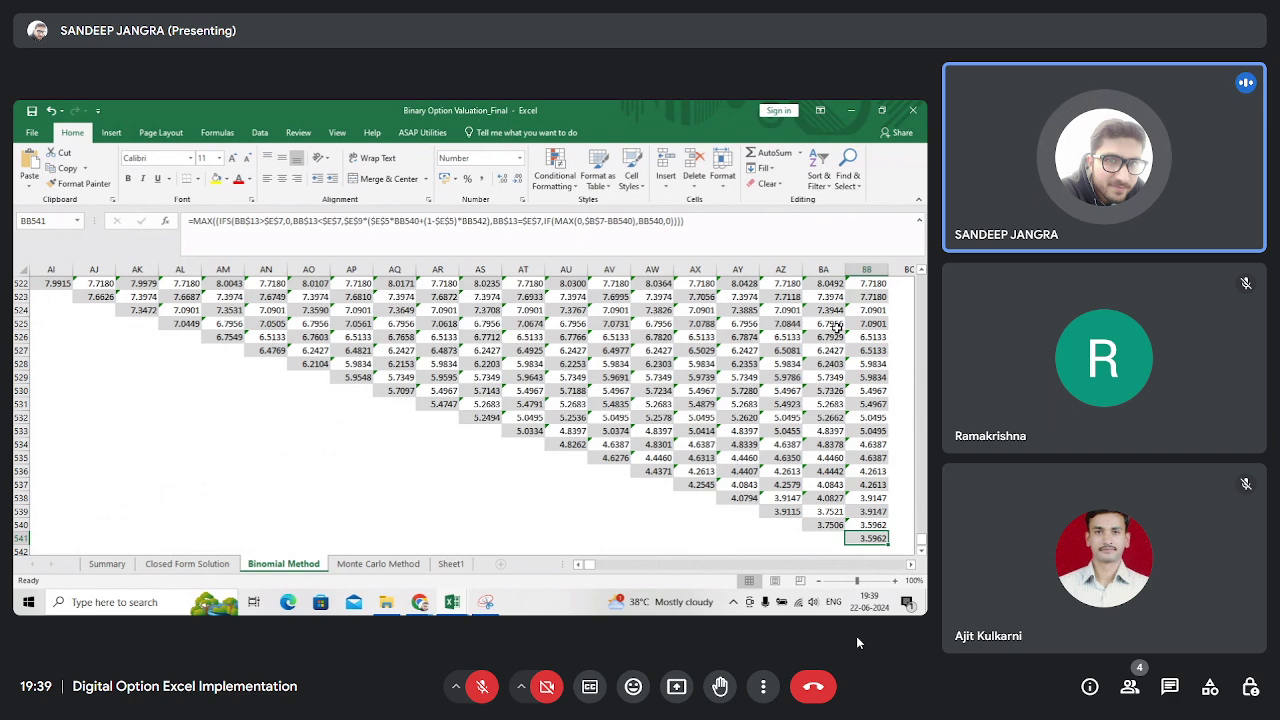
pyautogui.hscroll(1, 836, 327)
pyautogui.press('Up')
pyautogui.press('Up')
pyautogui.press('Up')
pyautogui.press('Up')
pyautogui.press('Up')
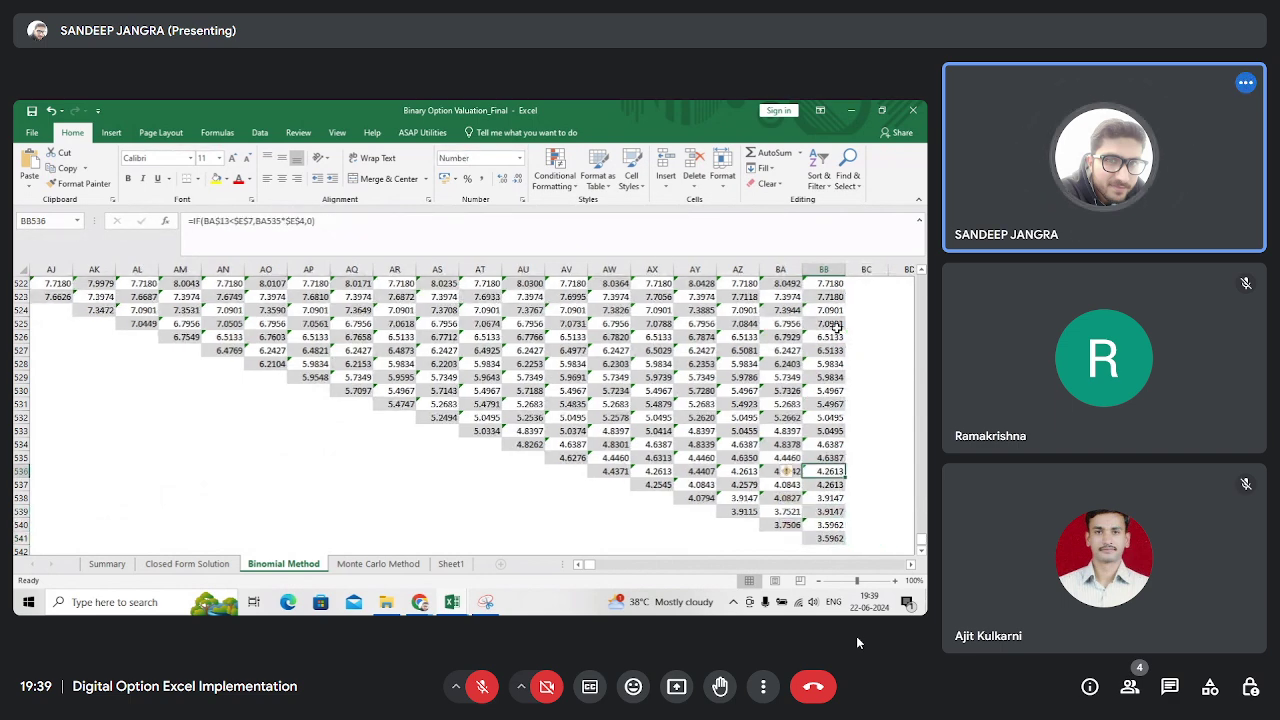
pyautogui.press('Down')
pyautogui.press('Down')
# - Return to the start of the asset-or-nothing put tree and examine the root value formula in D491
pyautogui.hotkey('ctrl', 'Left')
pyautogui.hotkey('ctrl', 'Left')
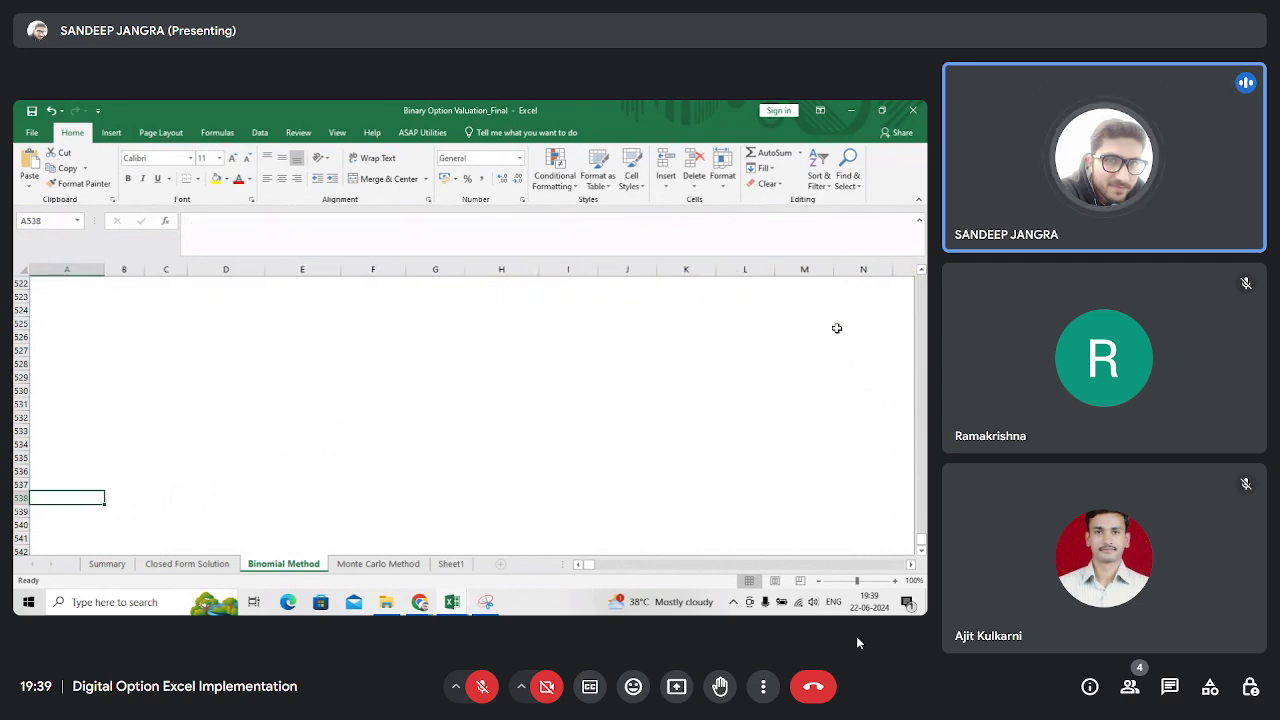
pyautogui.hotkey('ctrl', 'Up')
pyautogui.press('Up')
pyautogui.press('Up')
pyautogui.press('Right')
pyautogui.press('Right')
pyautogui.press('Right')
pyautogui.press('Right')
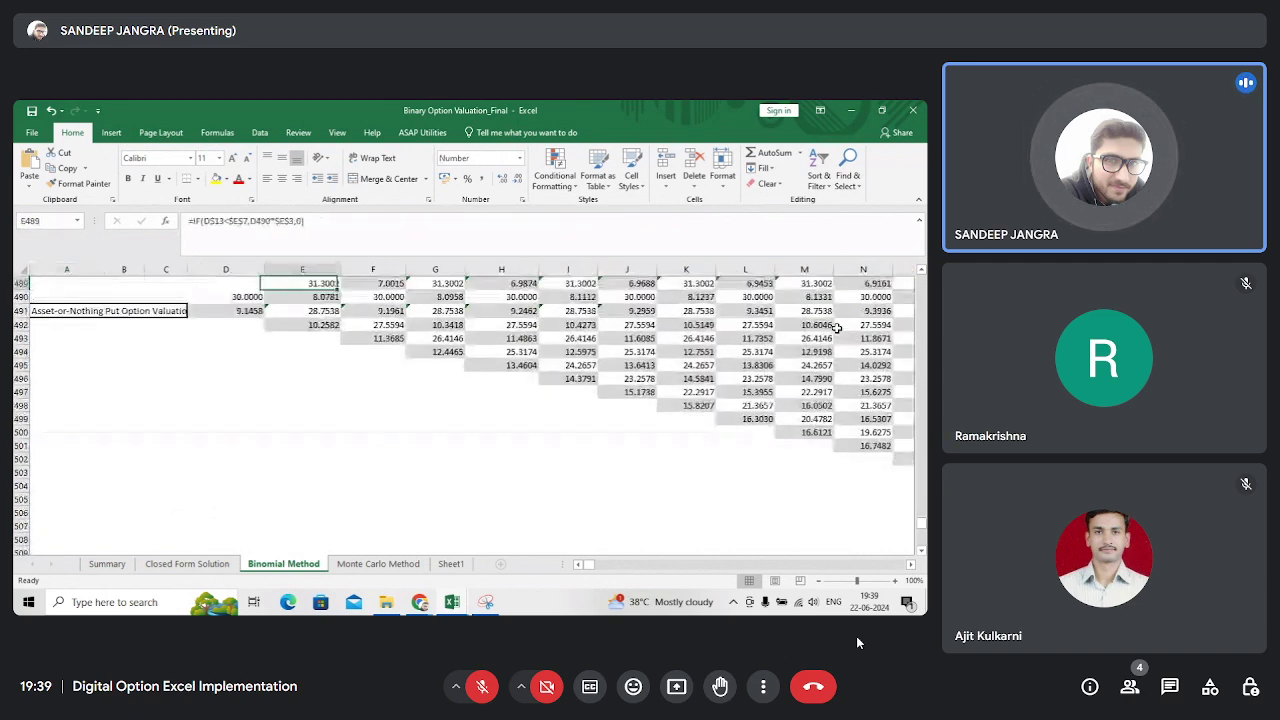
pyautogui.press('Right')
pyautogui.press('Left')
pyautogui.press('Down')
pyautogui.press('Right')
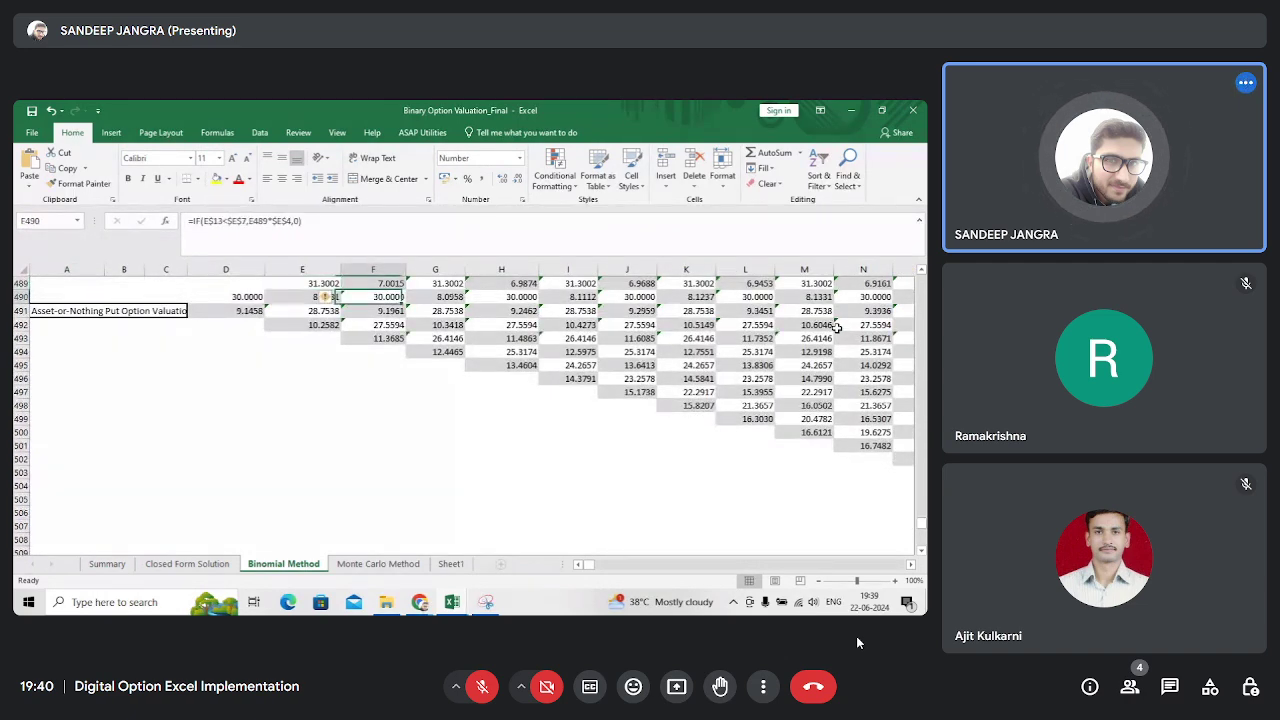
pyautogui.press('Left')
pyautogui.press('Left')
pyautogui.press('Down')
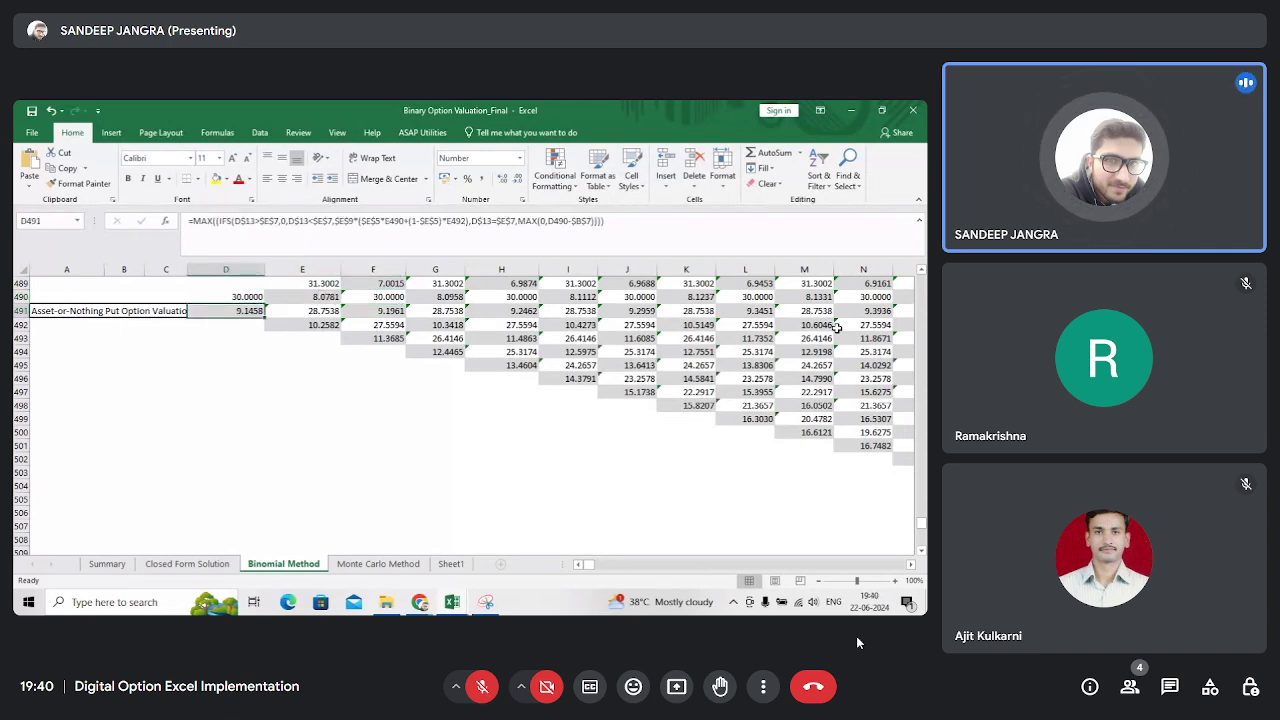
# - Show the Asset-or-Nothing Put Option Valuation label in A491 together with its root value in D491
pyautogui.press('Left')
pyautogui.press('Left')
pyautogui.press('Left')
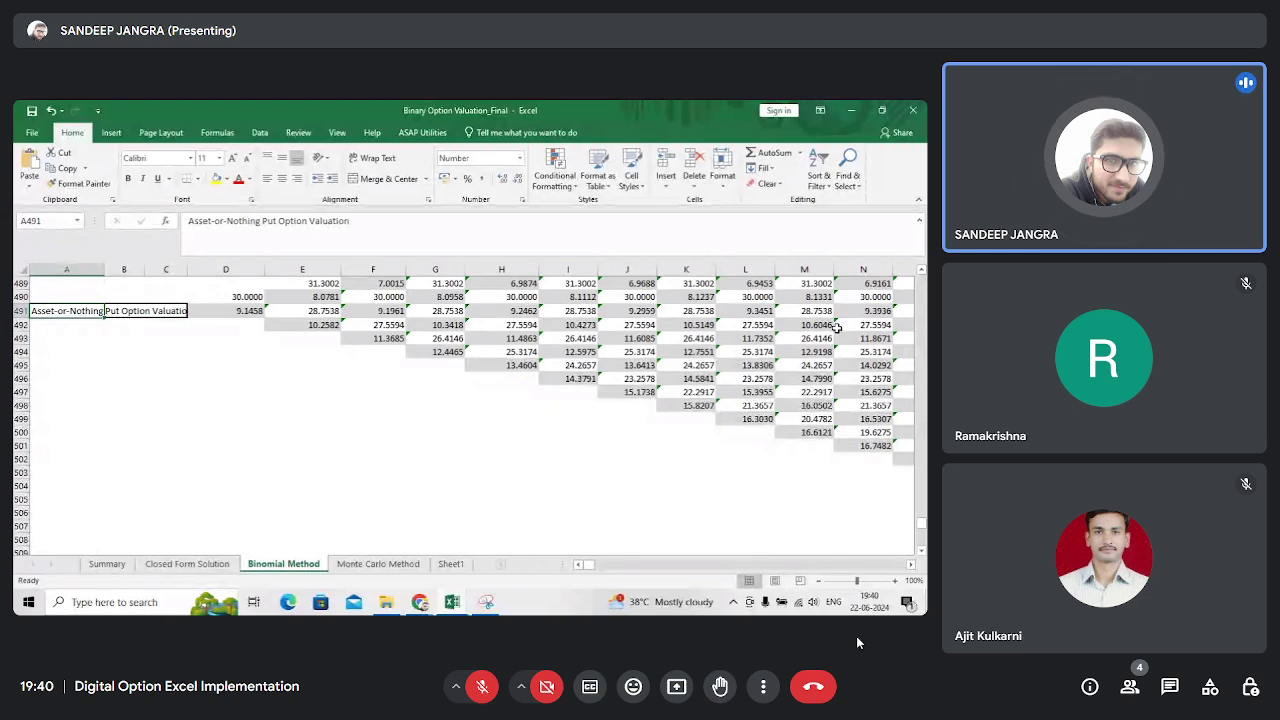
pyautogui.press('Right')
pyautogui.press('Right')
pyautogui.press('Right')
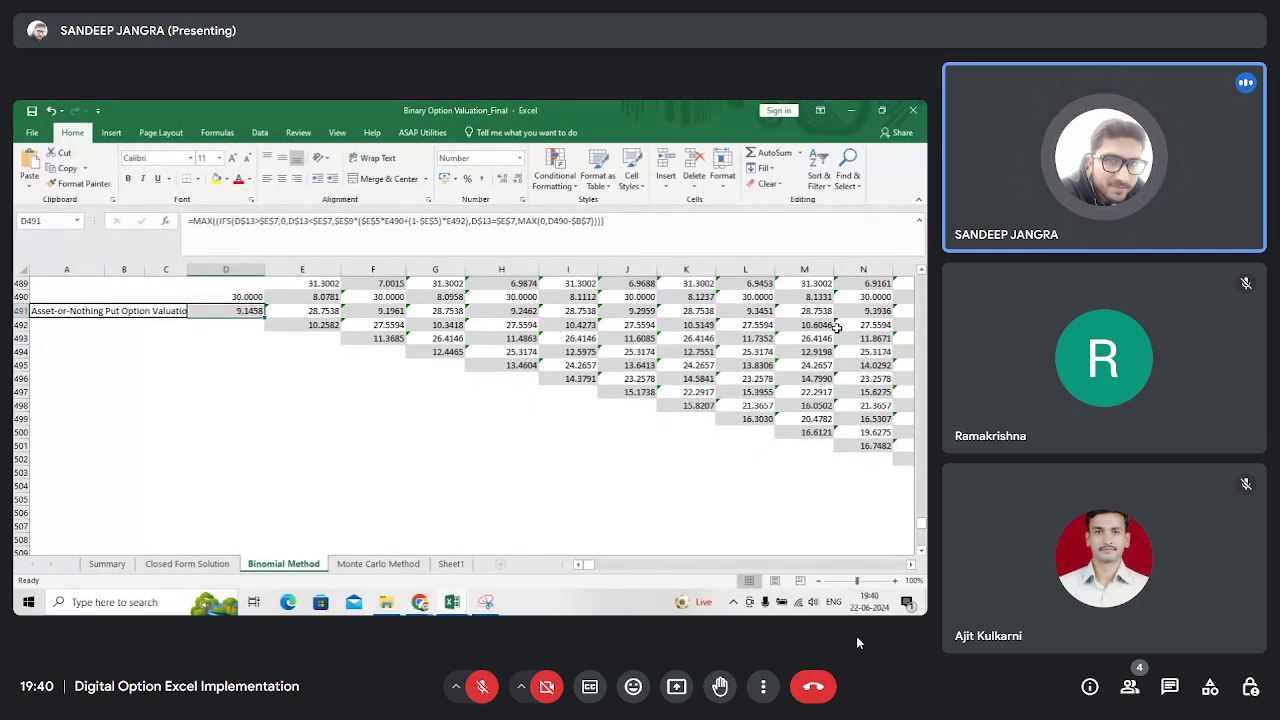
pyautogui.press('Left')
pyautogui.press('Left')
pyautogui.press('Left')
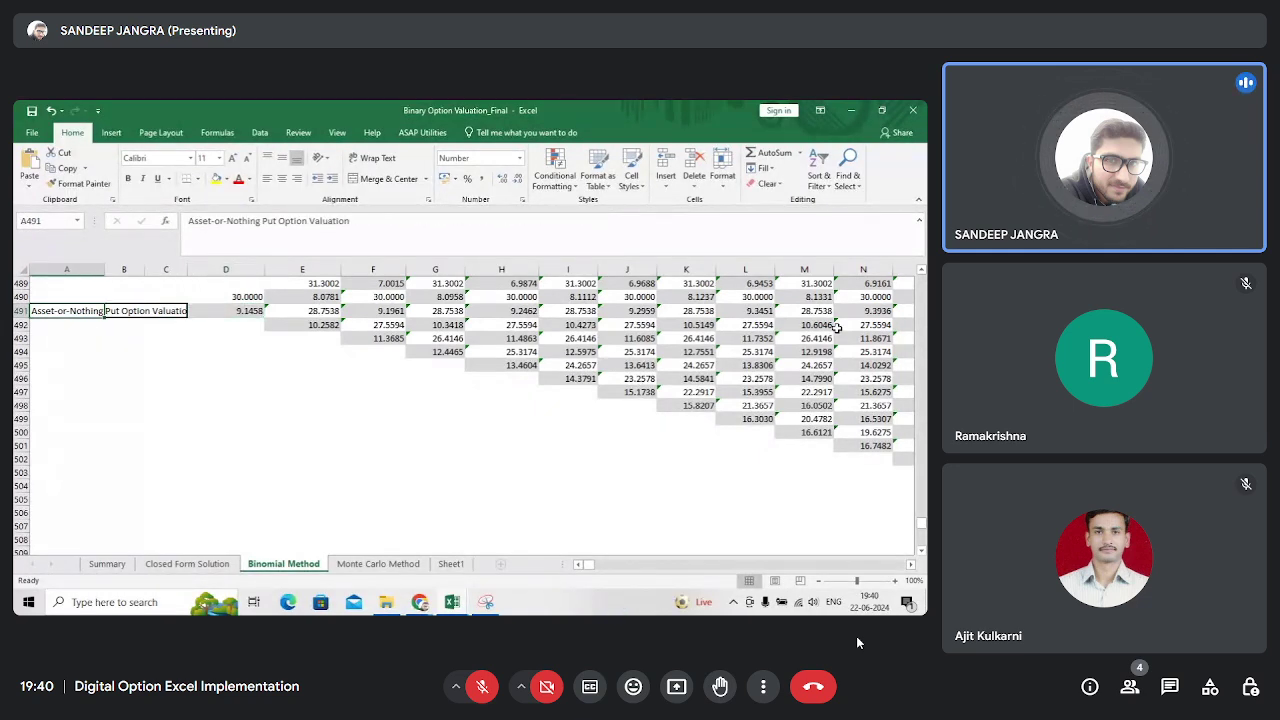
# - Go back up past the other trees to the pricing table at the start of the sheet, stopping at the Call Option heading in I4
pyautogui.hotkey('ctrl', 'Up')
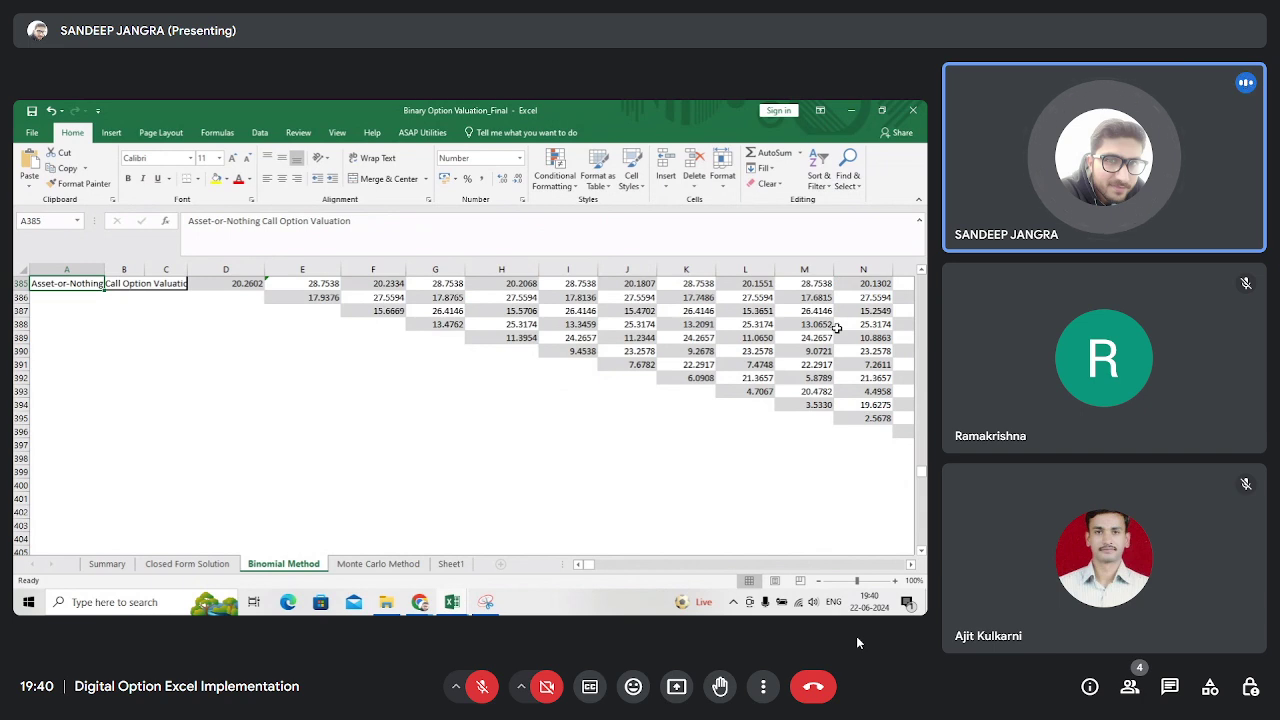
pyautogui.press('Right')
pyautogui.press('Right')
pyautogui.press('Right')
pyautogui.hotkey('ctrl', 'Up')
pyautogui.hotkey('ctrl', 'Up')
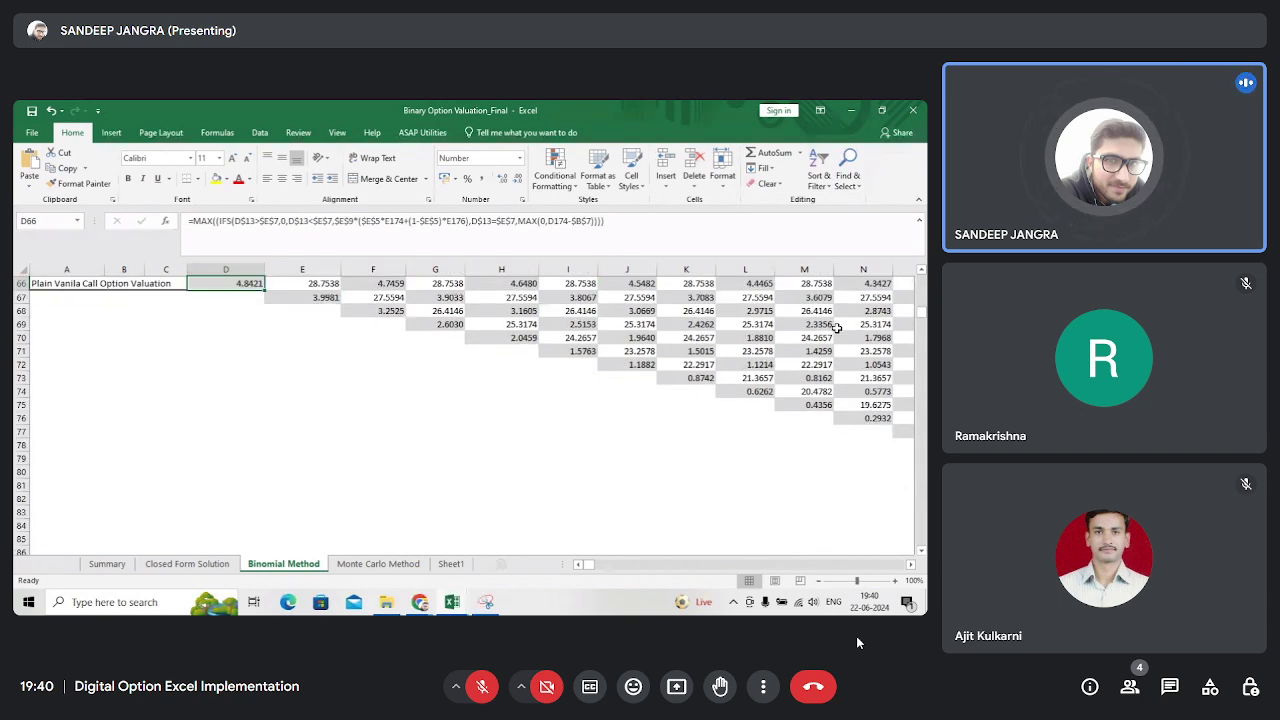
pyautogui.hotkey('ctrl', 'Up')
pyautogui.hotkey('ctrl', 'Up')
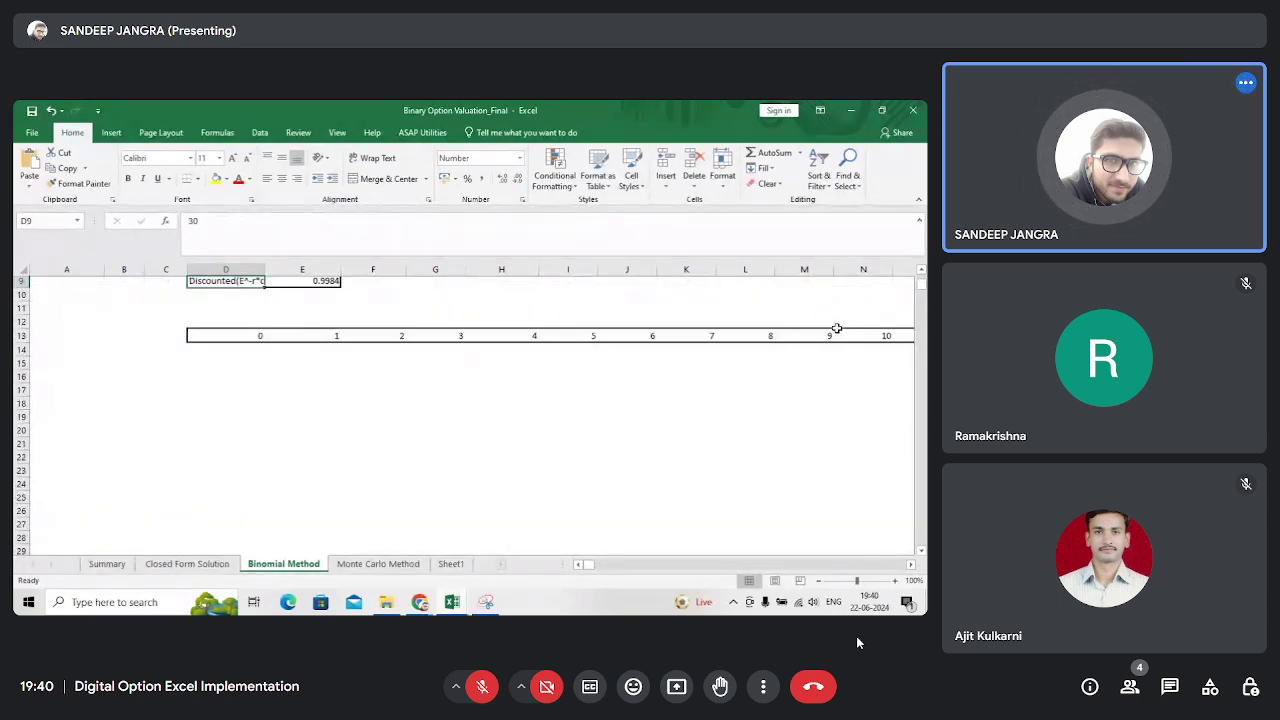
pyautogui.hotkey('ctrl', 'Up')
pyautogui.hotkey('ctrl', 'Up')
pyautogui.press('Right')
pyautogui.press('Right')
pyautogui.press('Right')
pyautogui.press('Right')
pyautogui.press('Right')
pyautogui.press('Right')
pyautogui.press('Down')
pyautogui.press('Down')
pyautogui.press('Down')
pyautogui.press('Left')
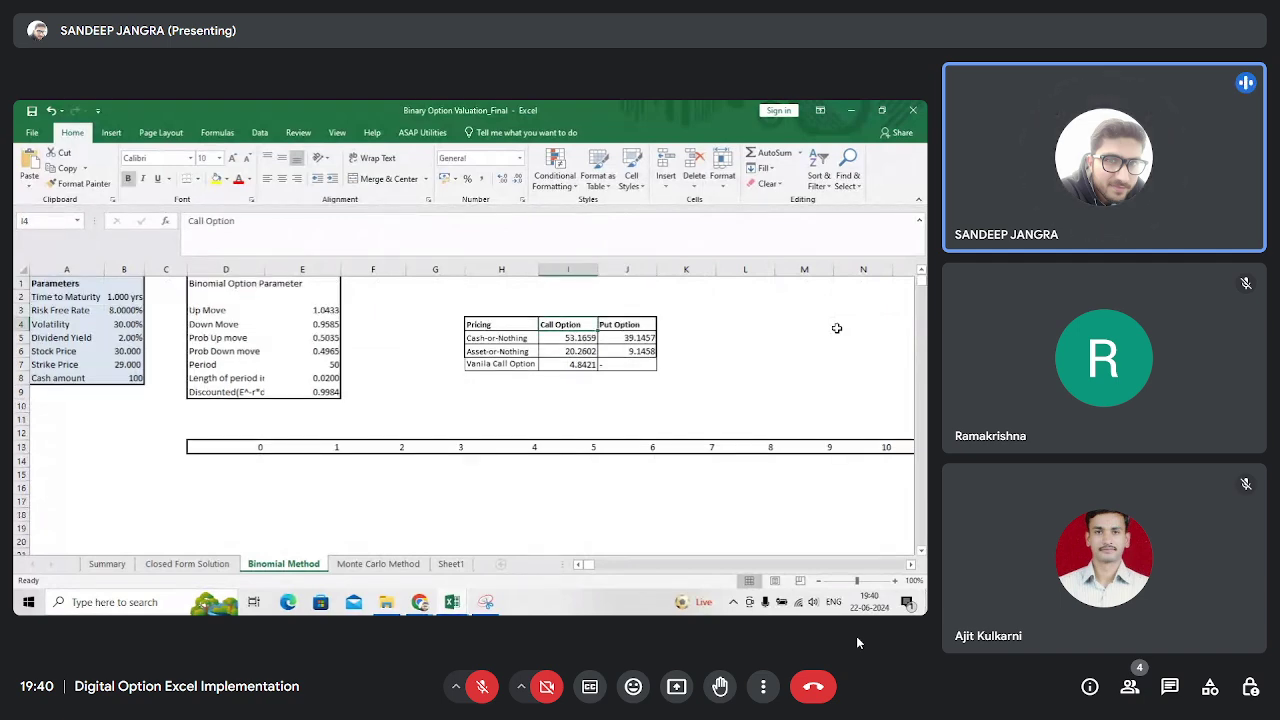
# - Examine the tree links behind the cash-or-nothing call and put prices in I5 and J5 and the asset-or-nothing put price in J6
pyautogui.press('Down')
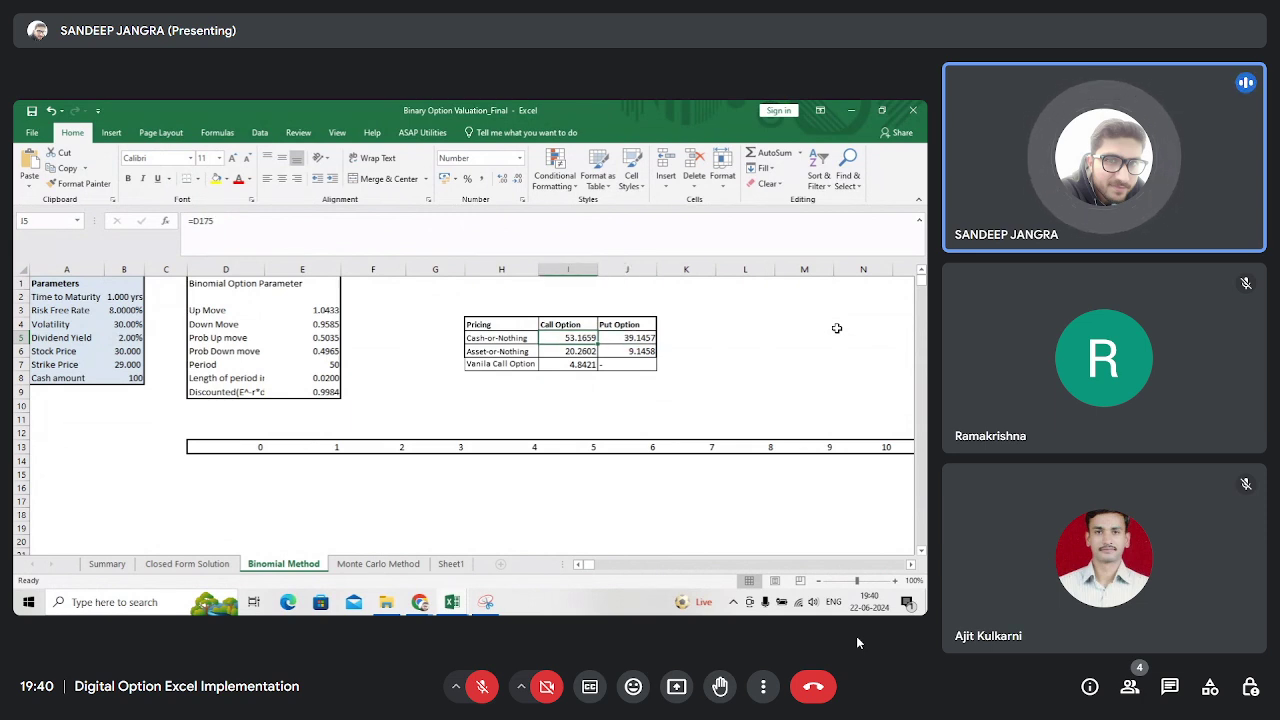
pyautogui.press('Right')
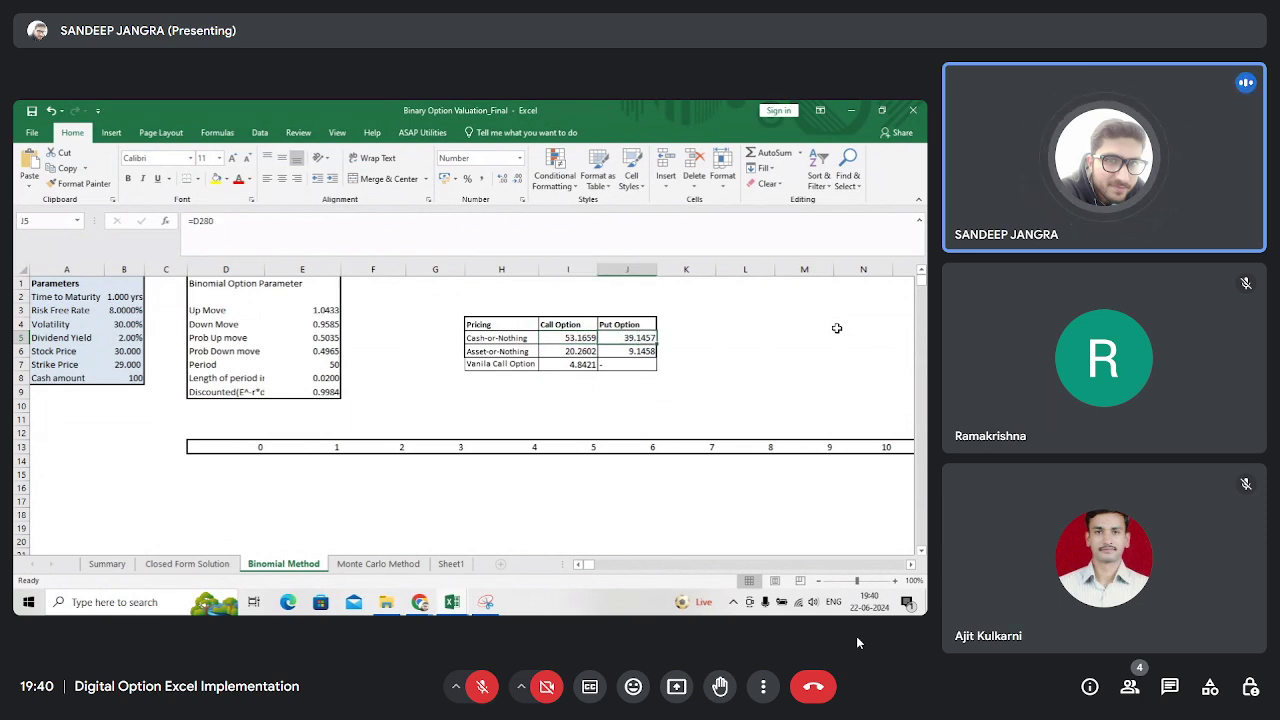
pyautogui.press('Down')
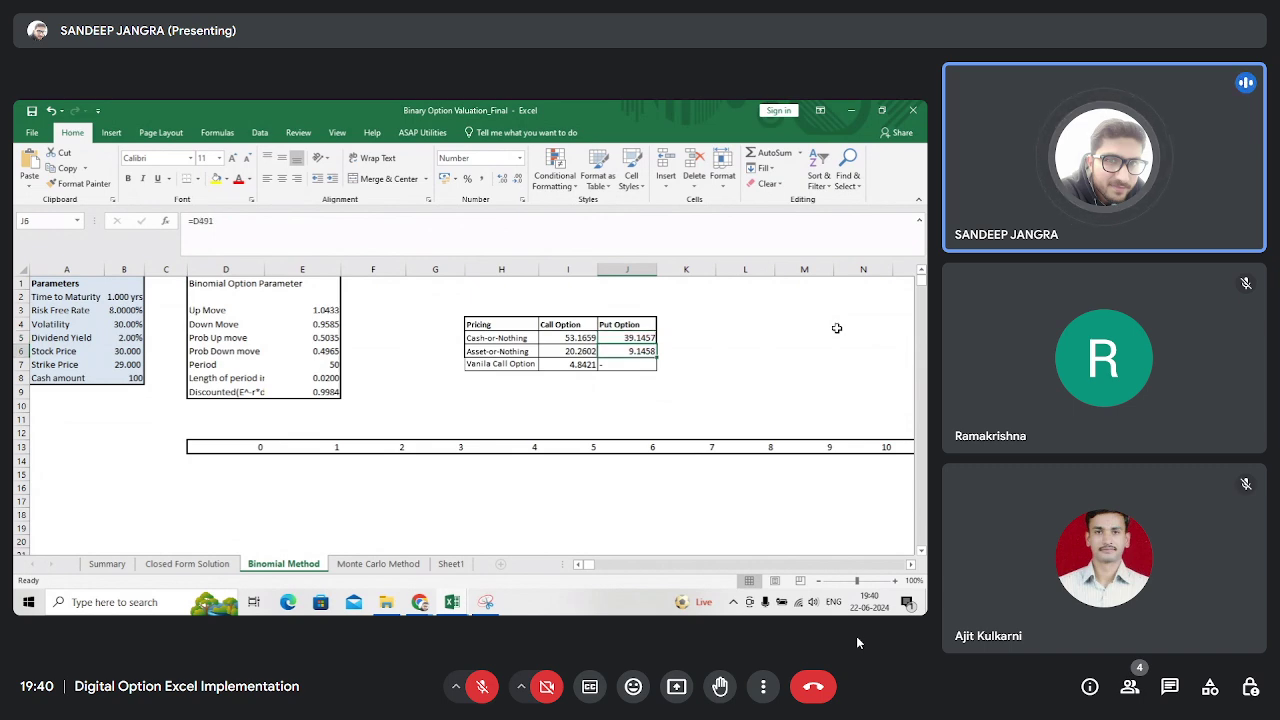
pyautogui.press('Left')
pyautogui.press('Right')
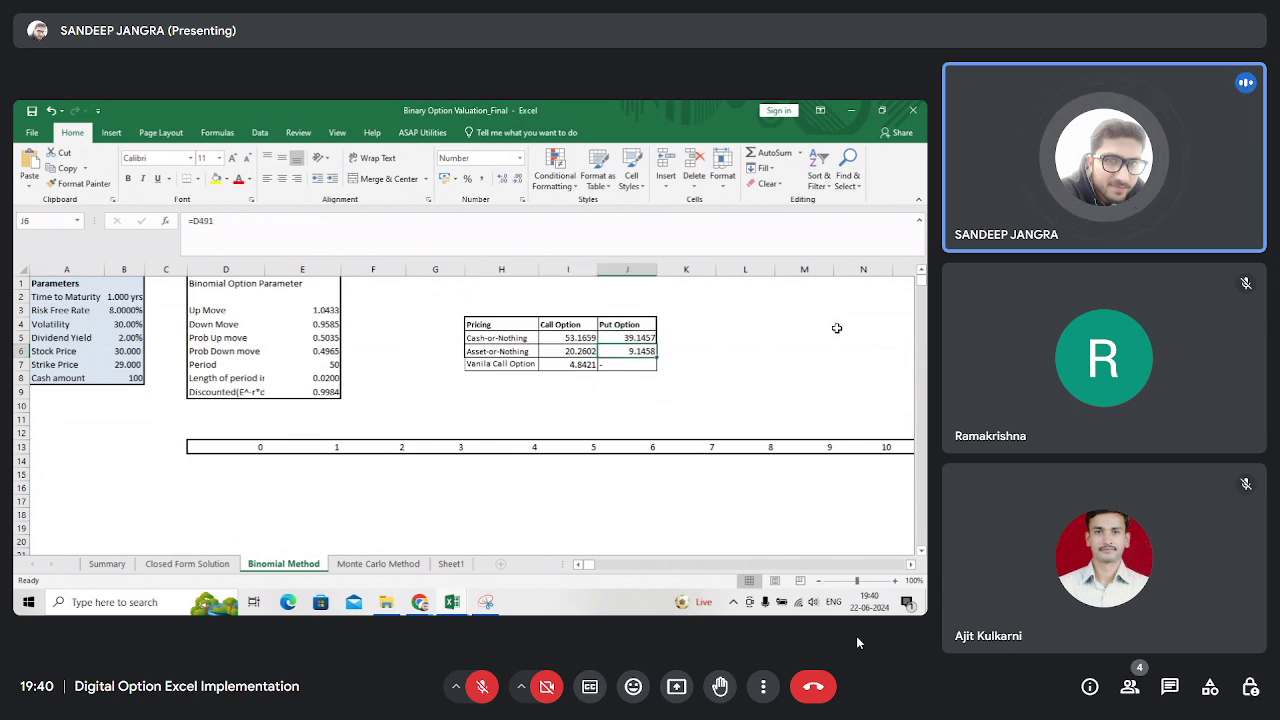
# - Compare the links of the cash-or-nothing call price in I5 and the asset-or-nothing call price in I6
pyautogui.press('Left')
pyautogui.press('Up')
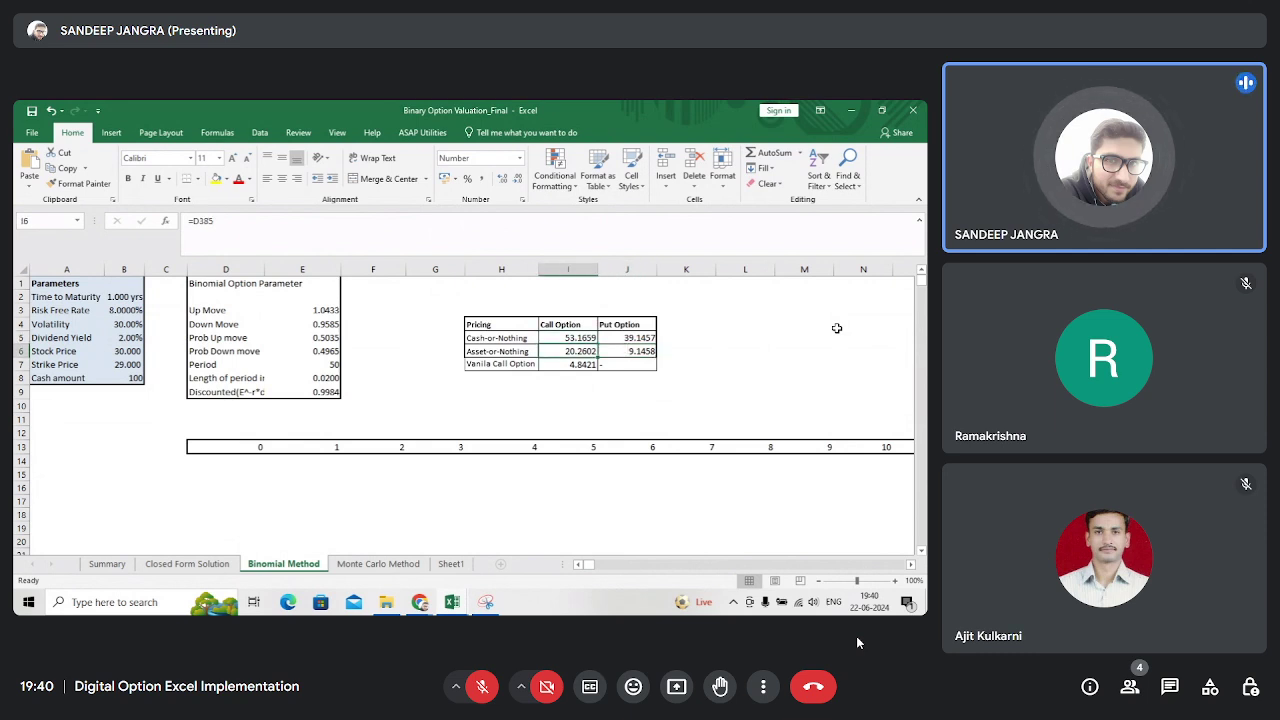
pyautogui.press('Left')
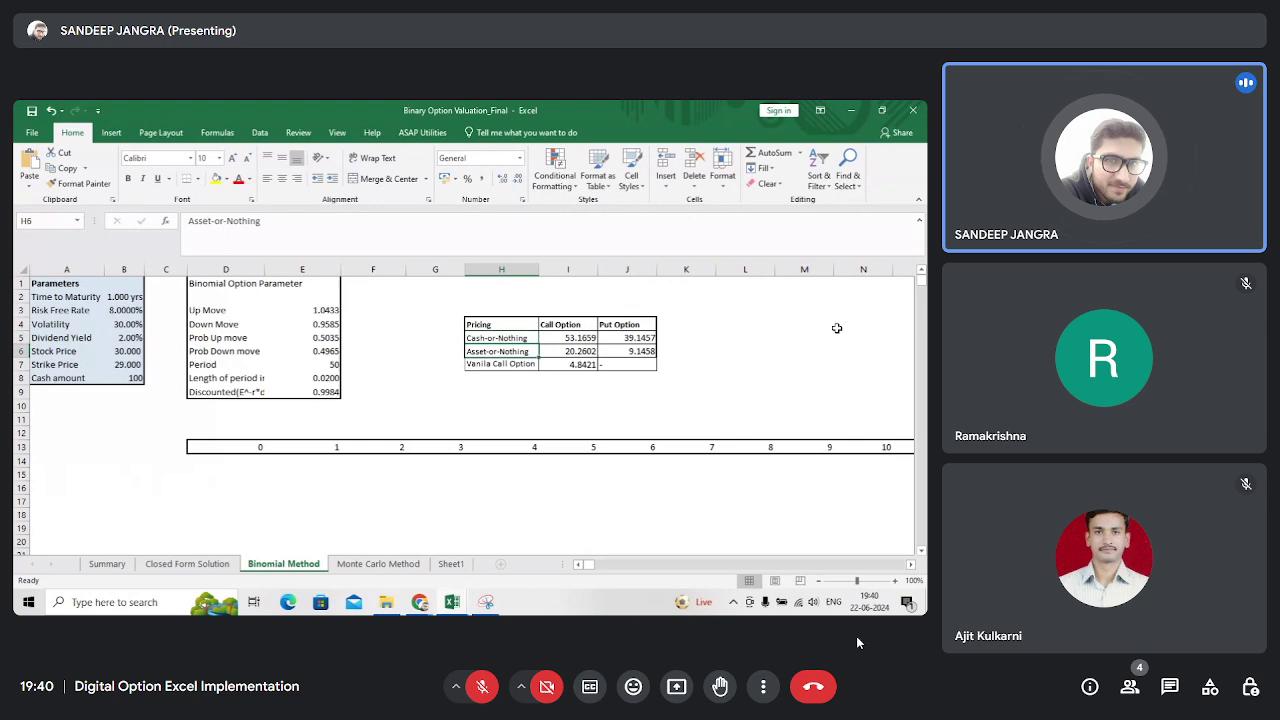
pyautogui.press('Right')
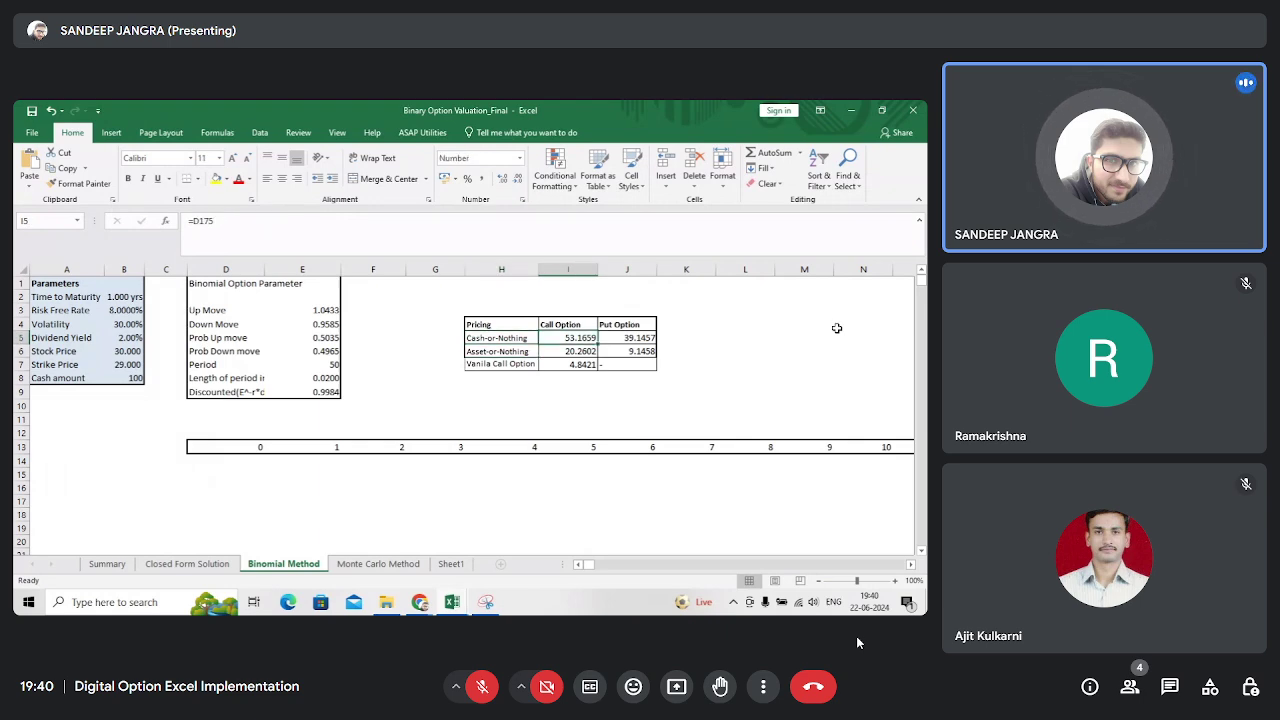
pyautogui.press('Left')
pyautogui.press('Down')
pyautogui.press('Right')
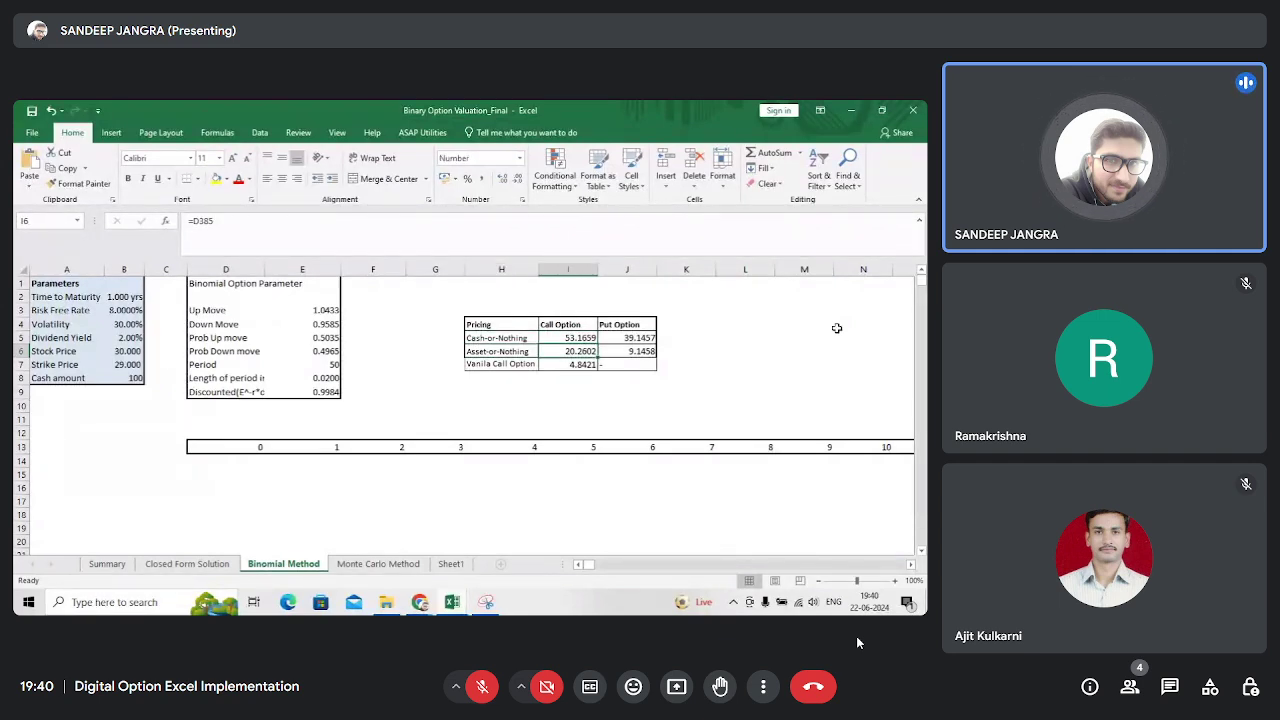
# - Go back and forth between the cash-or-nothing and asset-or-nothing call prices in I5:I6 once more
pyautogui.press('Right')
pyautogui.press('Left')
pyautogui.press('Up')
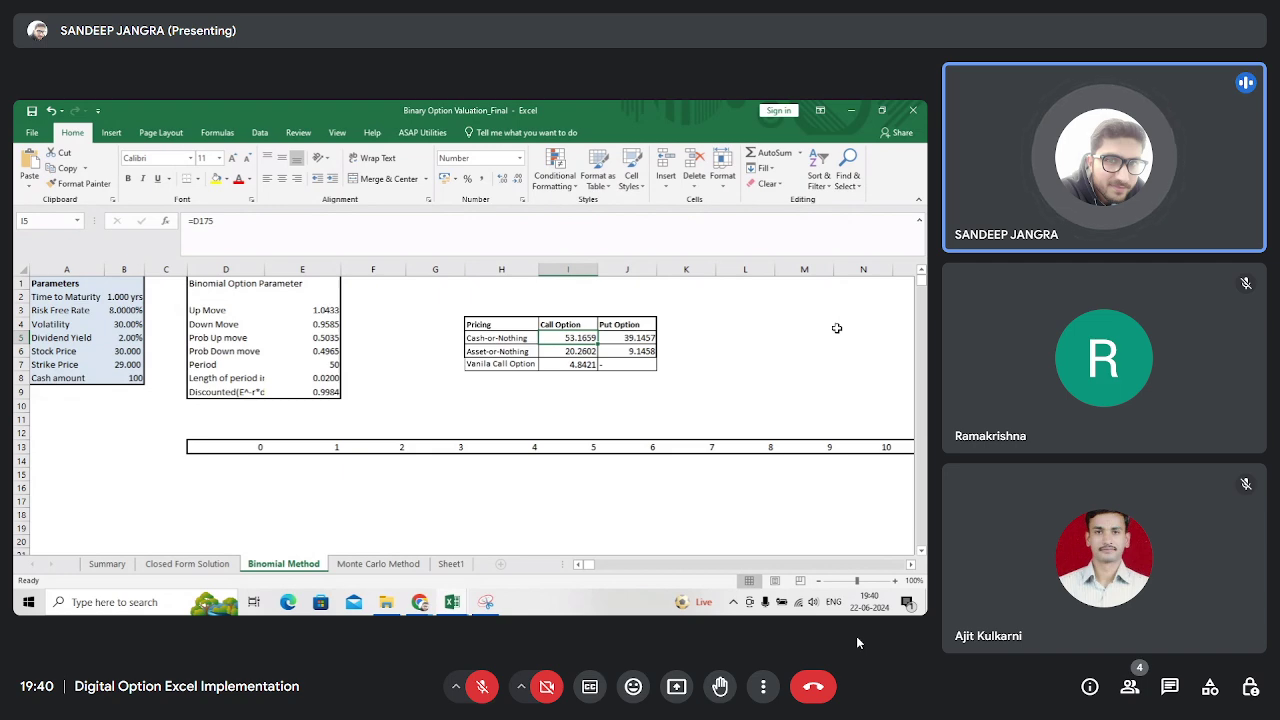
pyautogui.press('Down')
pyautogui.press('Up')
pyautogui.press('Down')
pyautogui.press('Up')
pyautogui.press('Down')
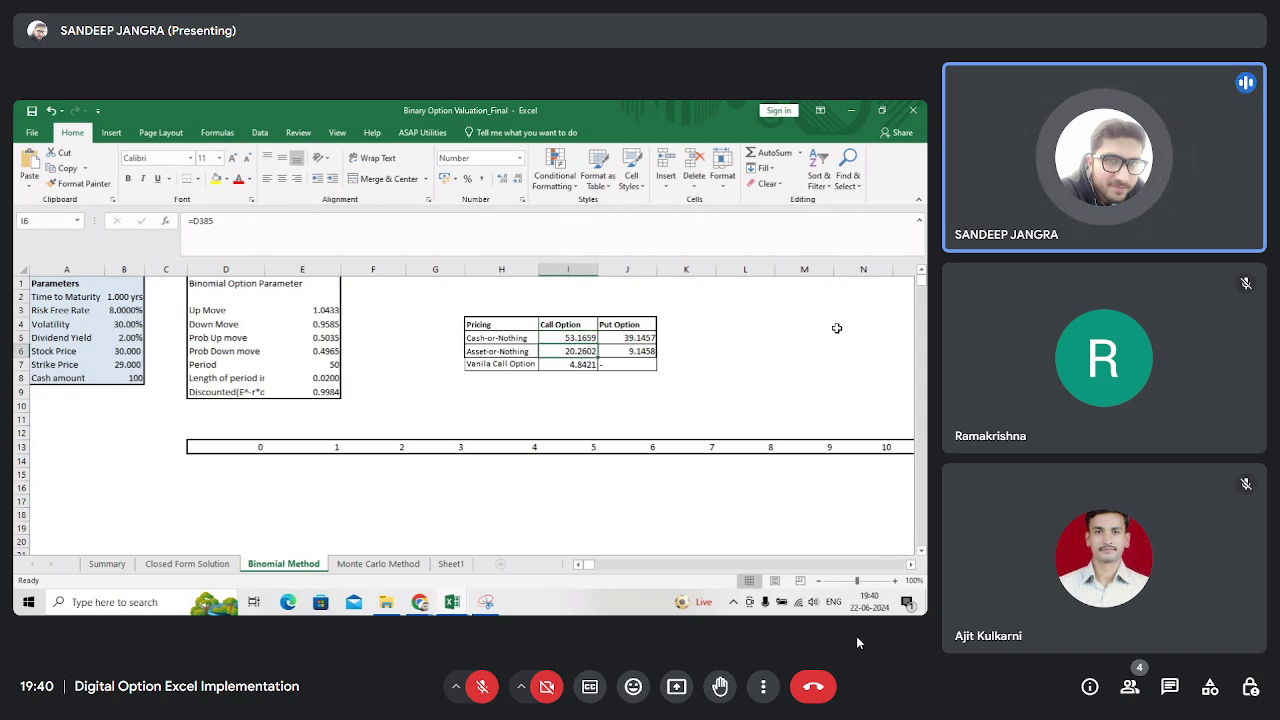
pyautogui.press('Up')
# - Show the Vanila Call Option label in H7 and the tree link behind its price in I7
pyautogui.press('Right')
pyautogui.press('Down')
pyautogui.press('Left')
pyautogui.press('Down')
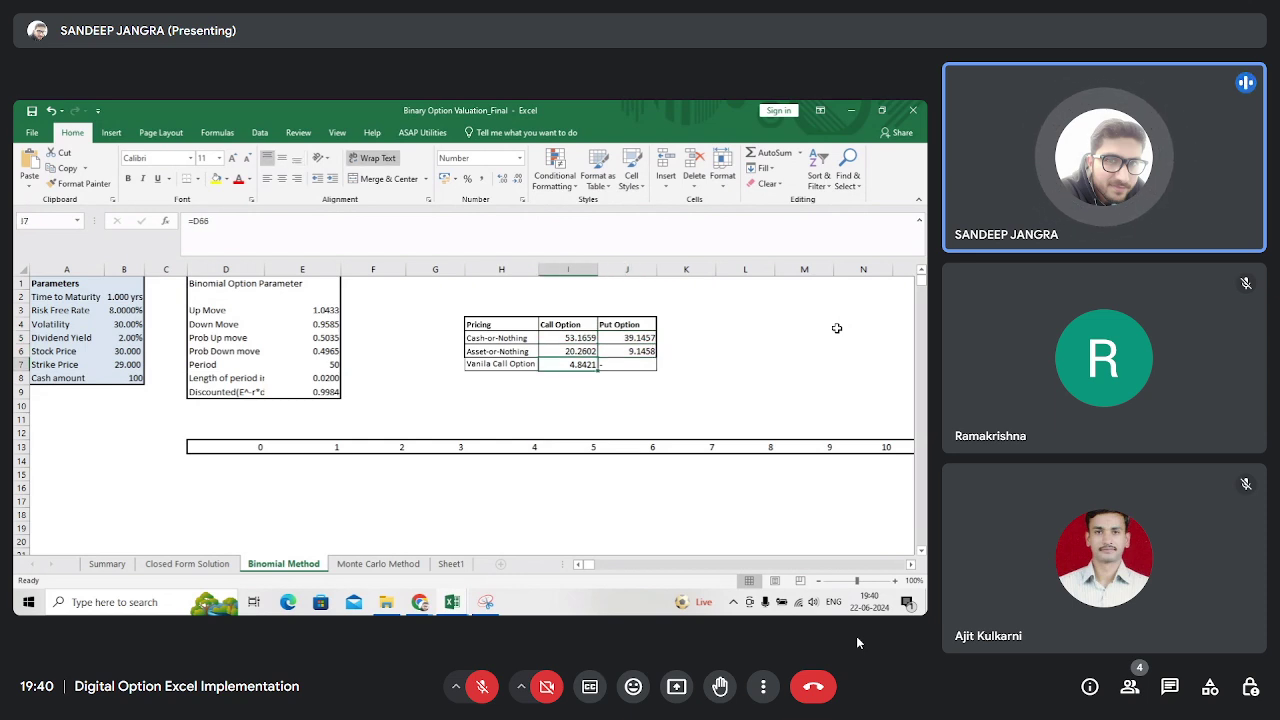
pyautogui.press('Left')
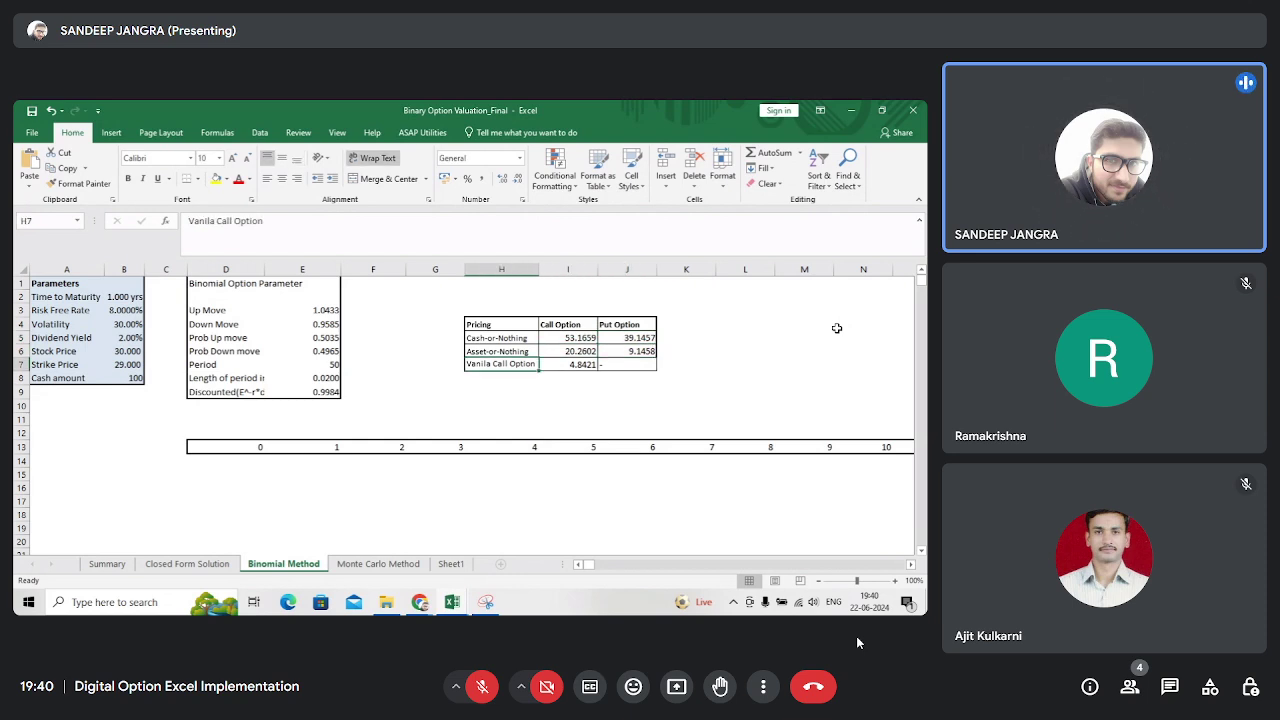
pyautogui.press('Right')
pyautogui.press('Left')
pyautogui.press('Right')
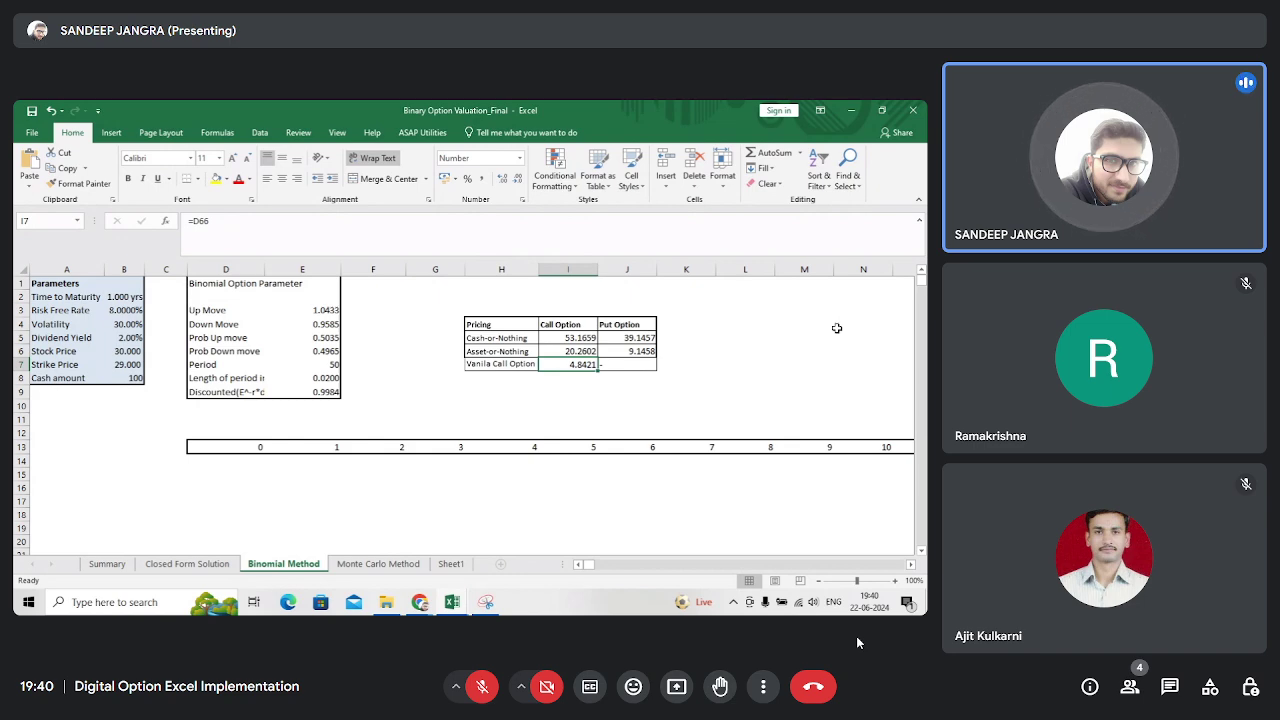
# - Point out the Strike Price and Cash amount parameters in A7 and A8
pyautogui.hotkey('ctrl', 'Left')
pyautogui.hotkey('ctrl', 'Left')
pyautogui.hotkey('ctrl', 'Left')
pyautogui.hotkey('ctrl', 'Left')
pyautogui.hotkey('ctrl', 'Left')
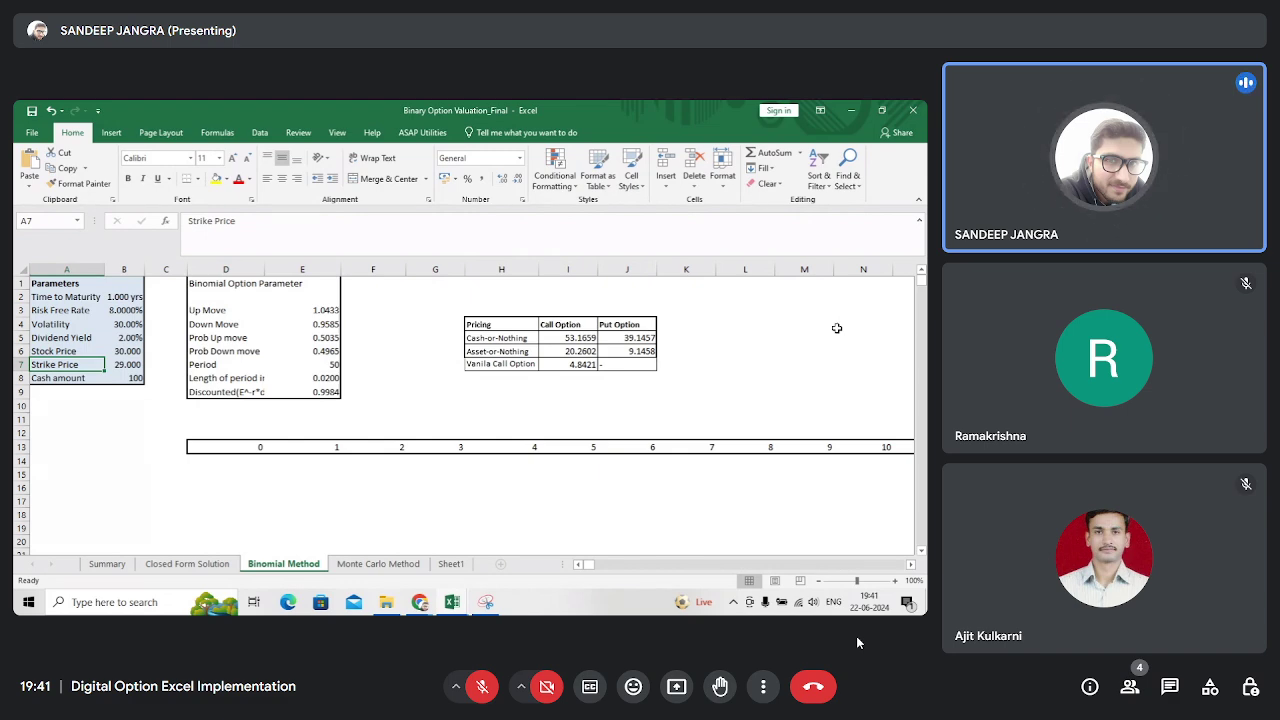
pyautogui.press('Down')
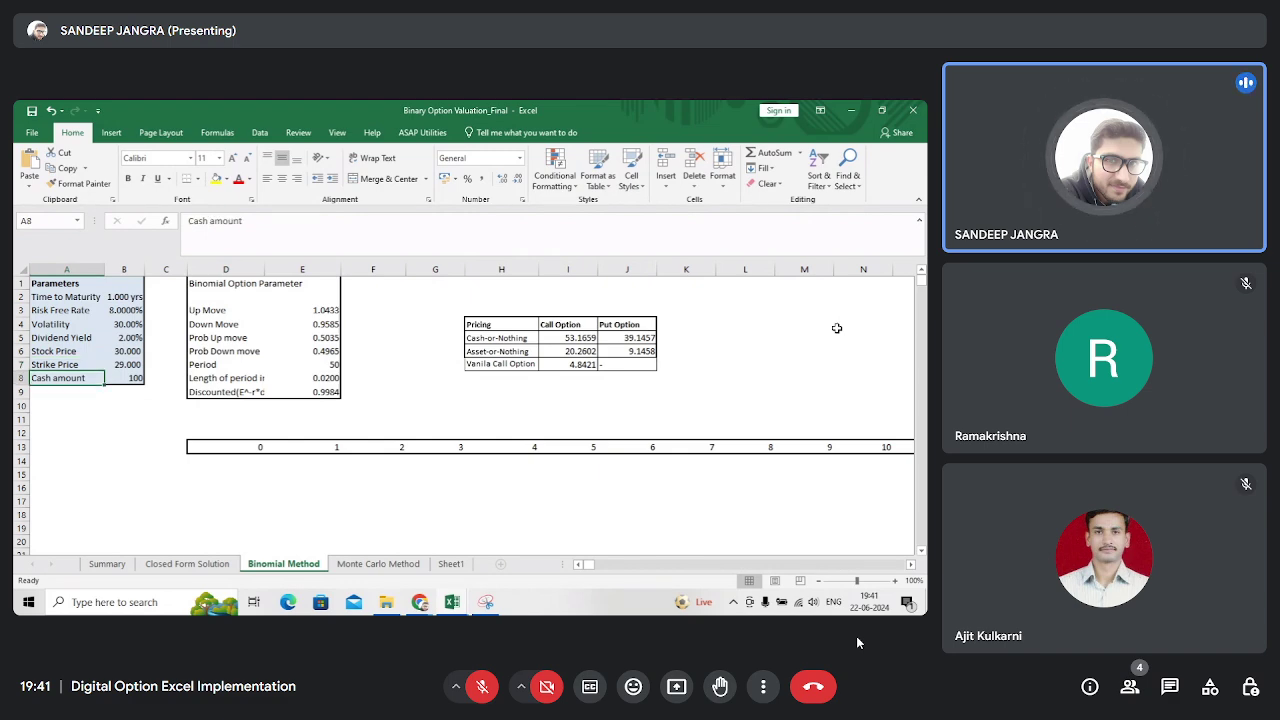
# - Return from the parameters to the Asset-or-Nothing row label in H6 of the pricing table
pyautogui.press('Up')
pyautogui.press('Up')
pyautogui.press('Right')
pyautogui.press('Right')
pyautogui.press('Right')
pyautogui.press('Right')
pyautogui.press('Right')
pyautogui.press('Right')
pyautogui.press('Right')
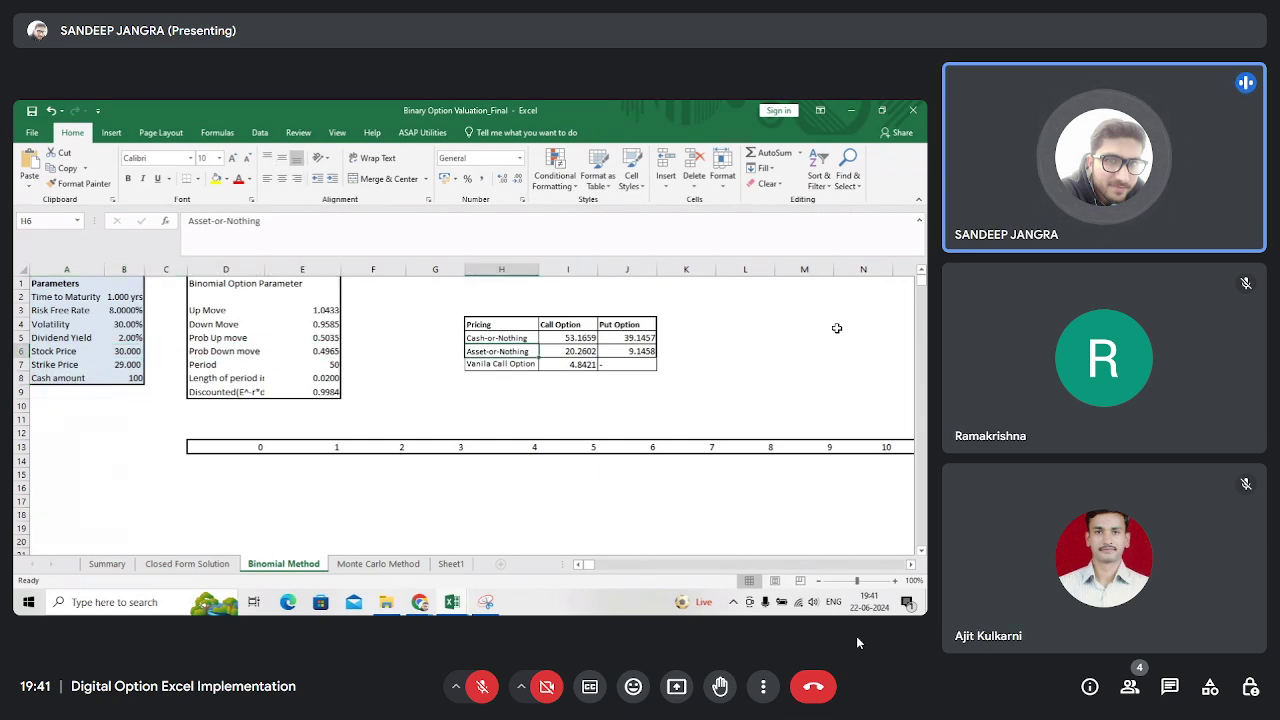
# - Review the call prices in the pricing table and the vanilla row, ending on the Vanila Call Option label in H7
pyautogui.press('Down')
pyautogui.press('Up')
pyautogui.press('Up')
pyautogui.press('Right')
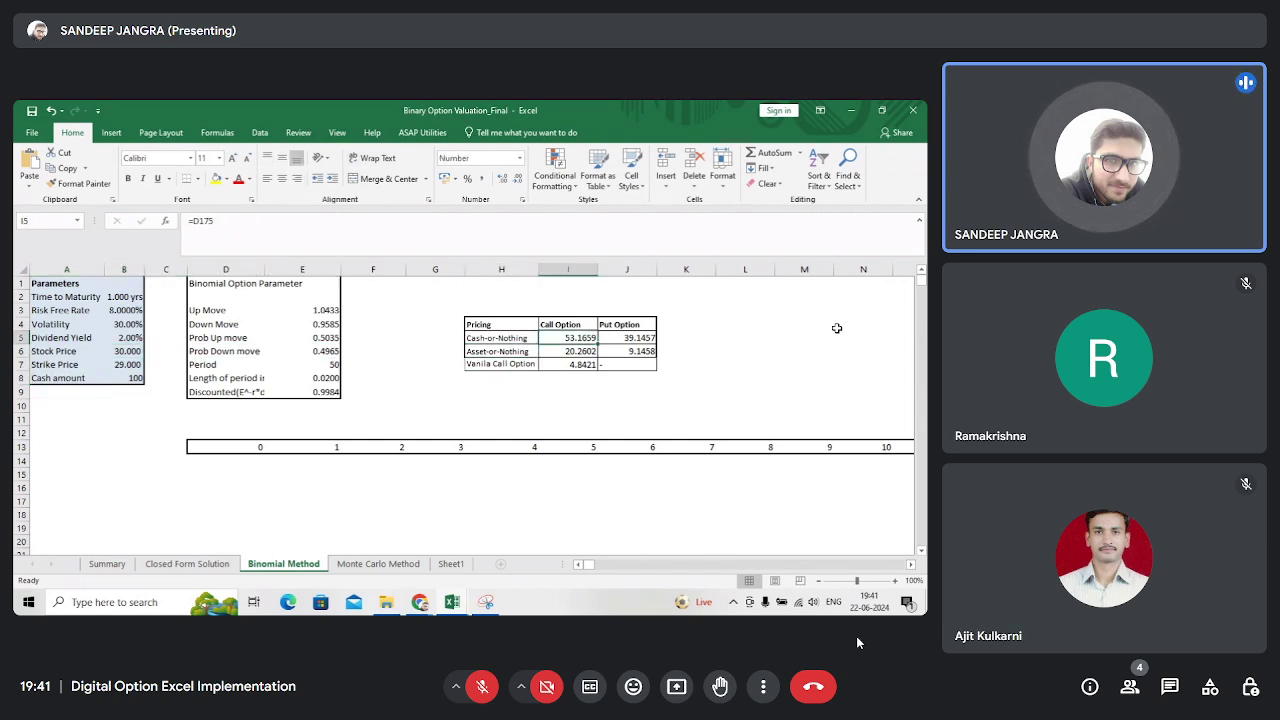
pyautogui.press('Up')
pyautogui.press('Down')
pyautogui.press('Down')
pyautogui.press('Down')
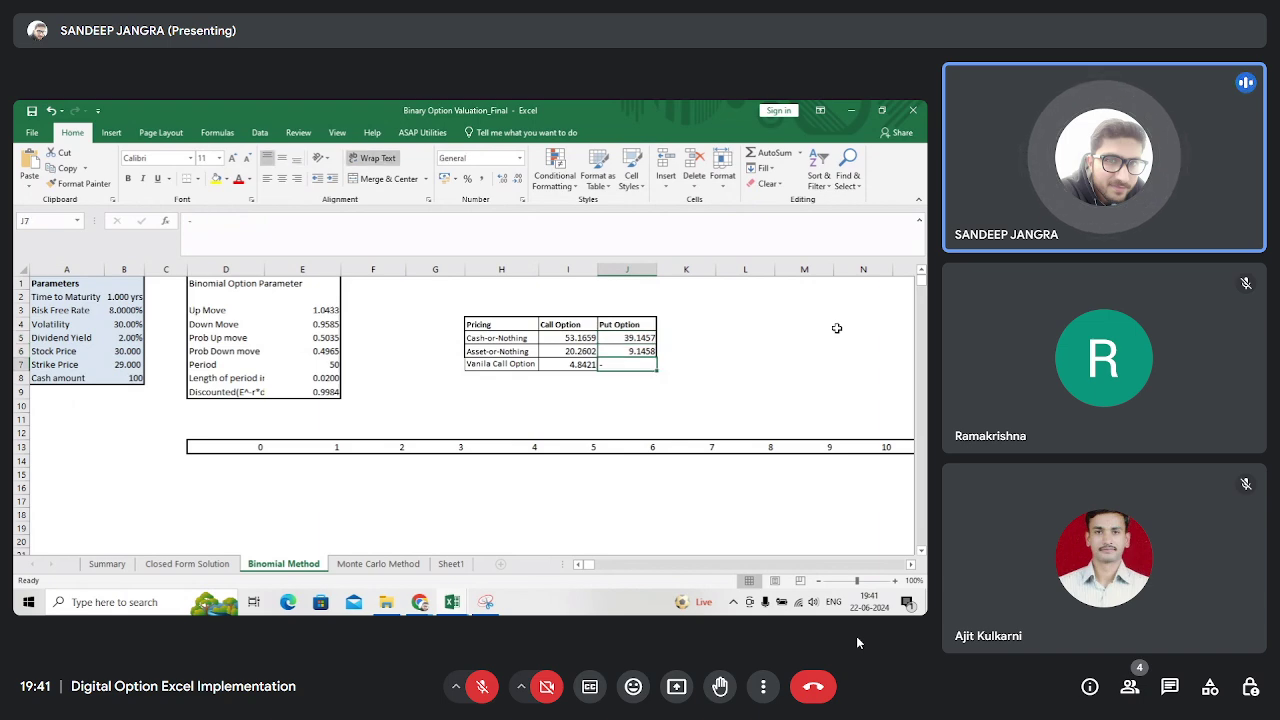
pyautogui.press('Left')
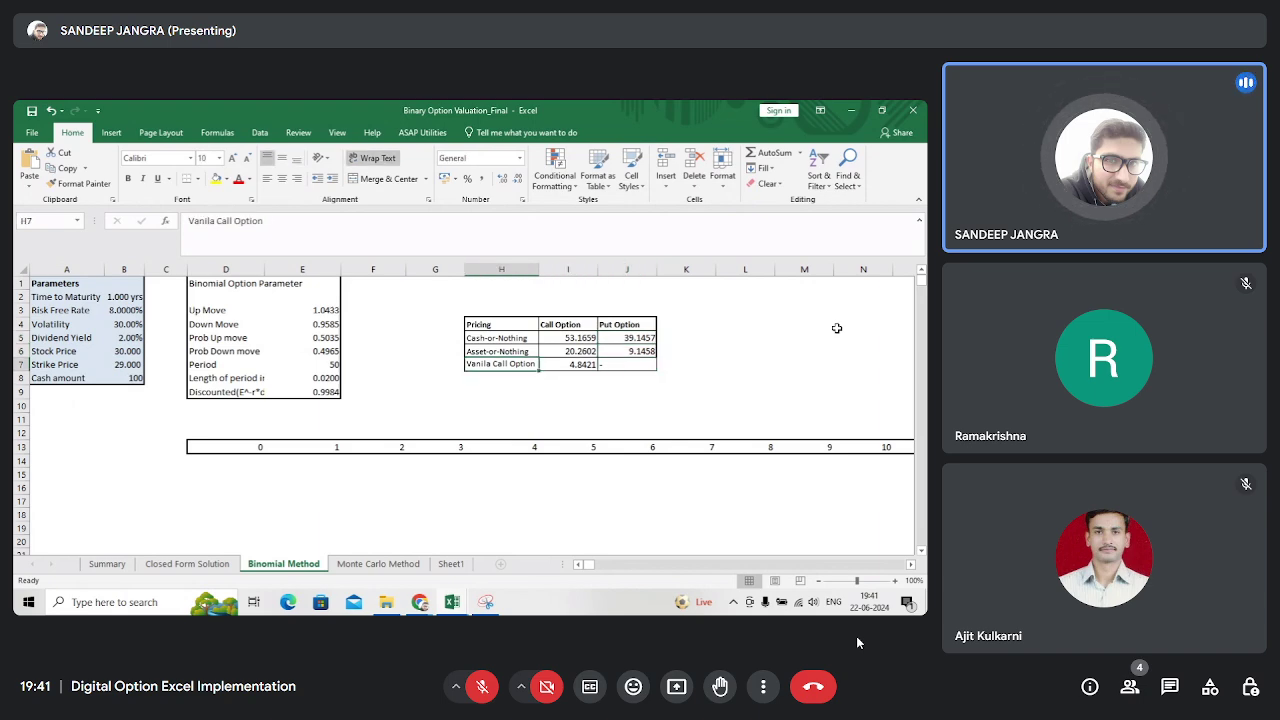
# - Open the Monte Carlo Method sheet and go to its Parameters heading in A1
pyautogui.hotkey('ctrl', 'pagedown')
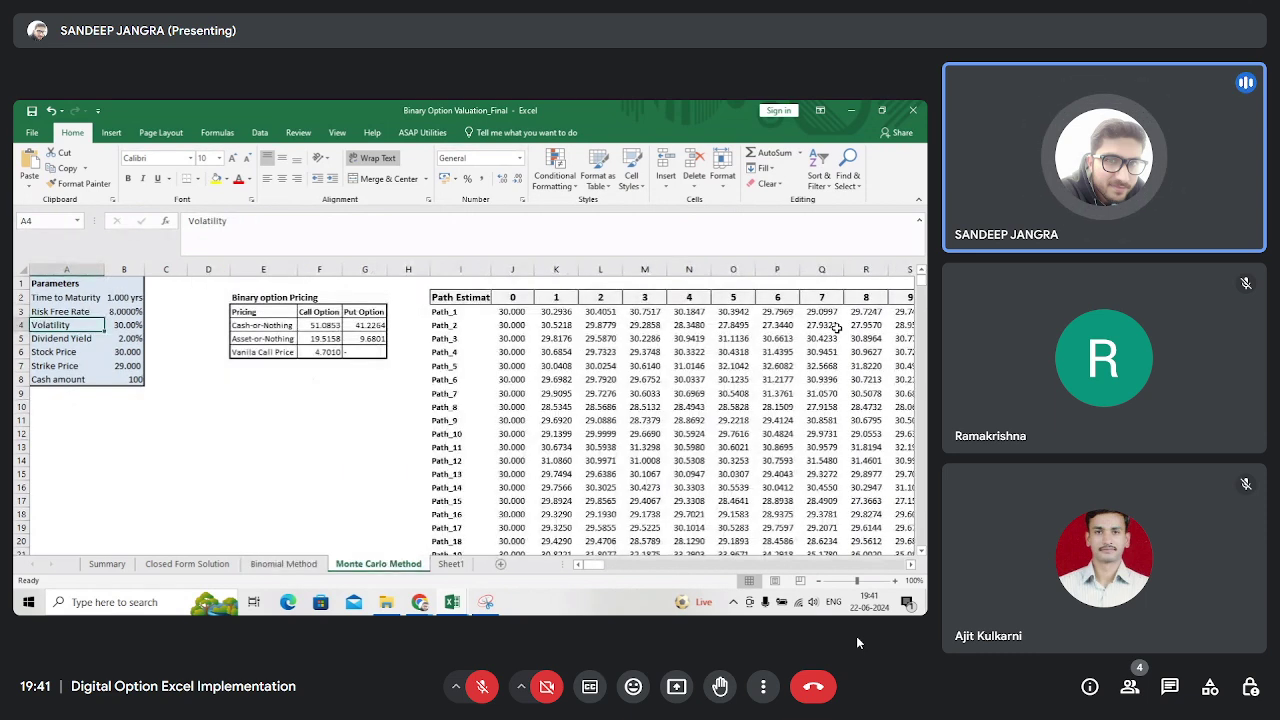
pyautogui.hotkey('ctrl', 'Home')
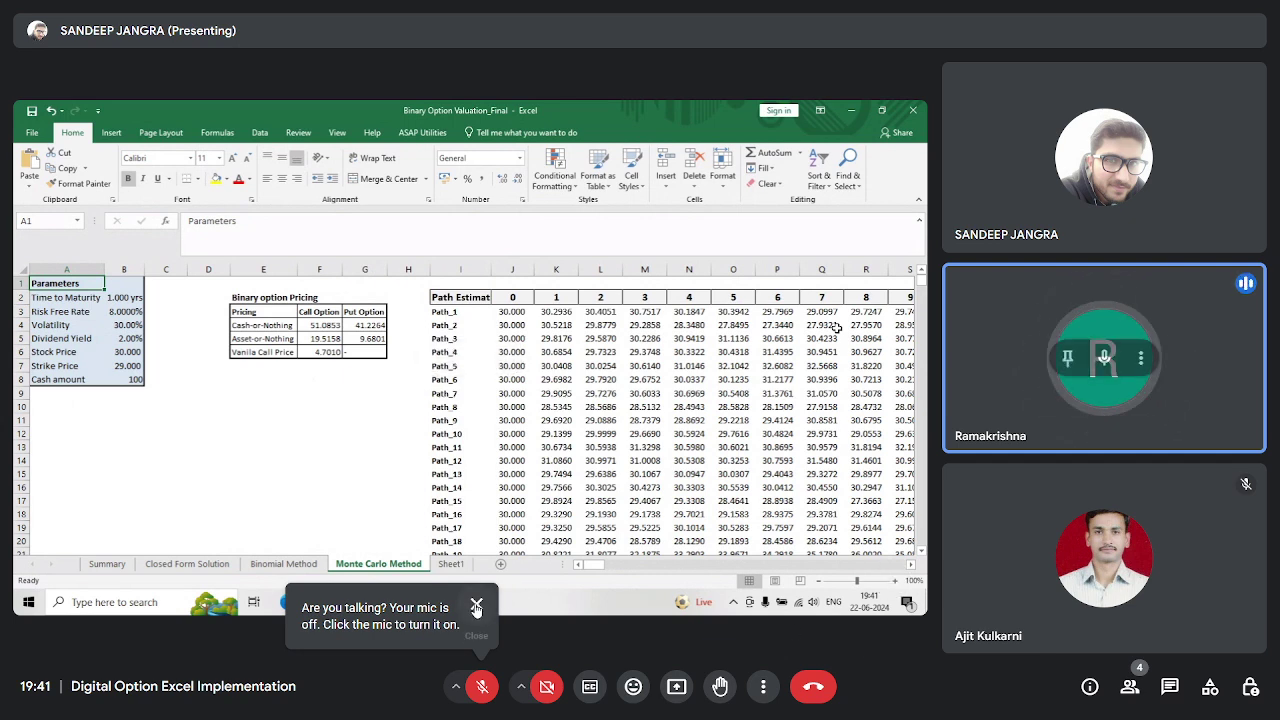
# - Dismiss the muted-microphone notice in the meeting, and unmute the microphone briefly before muting it again
pyautogui.click(476, 607)
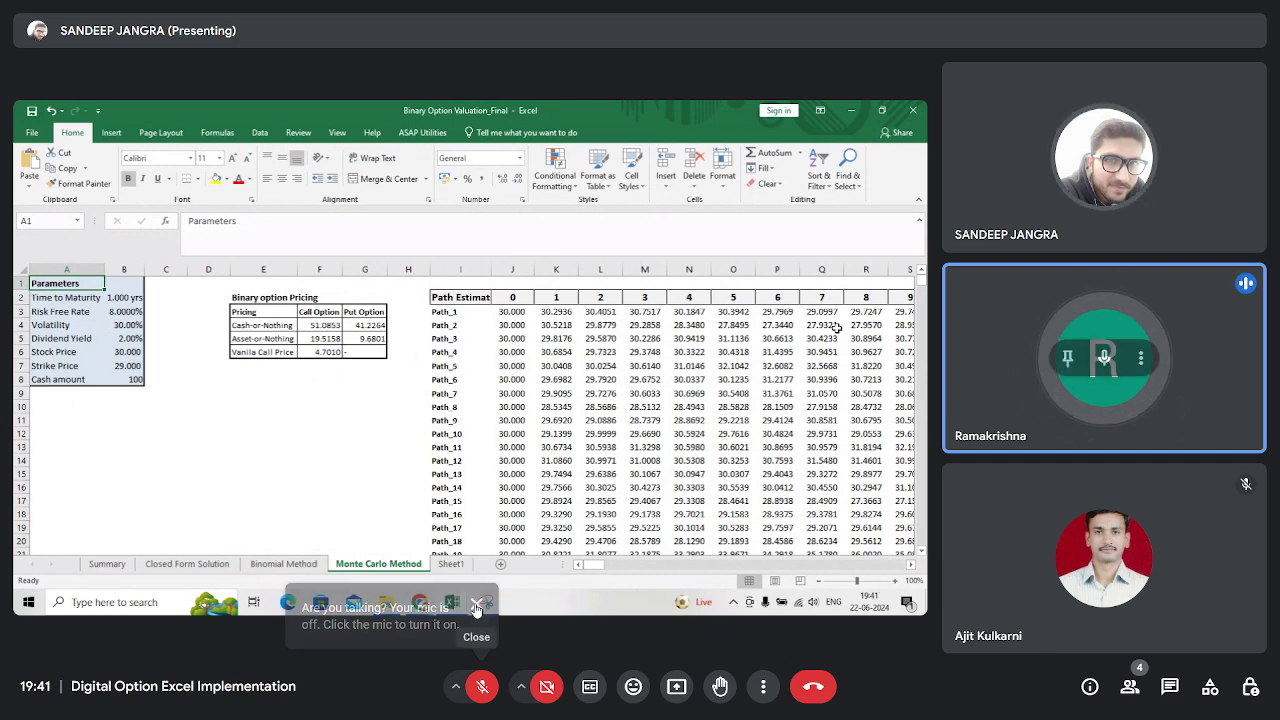
pyautogui.click(481, 689)
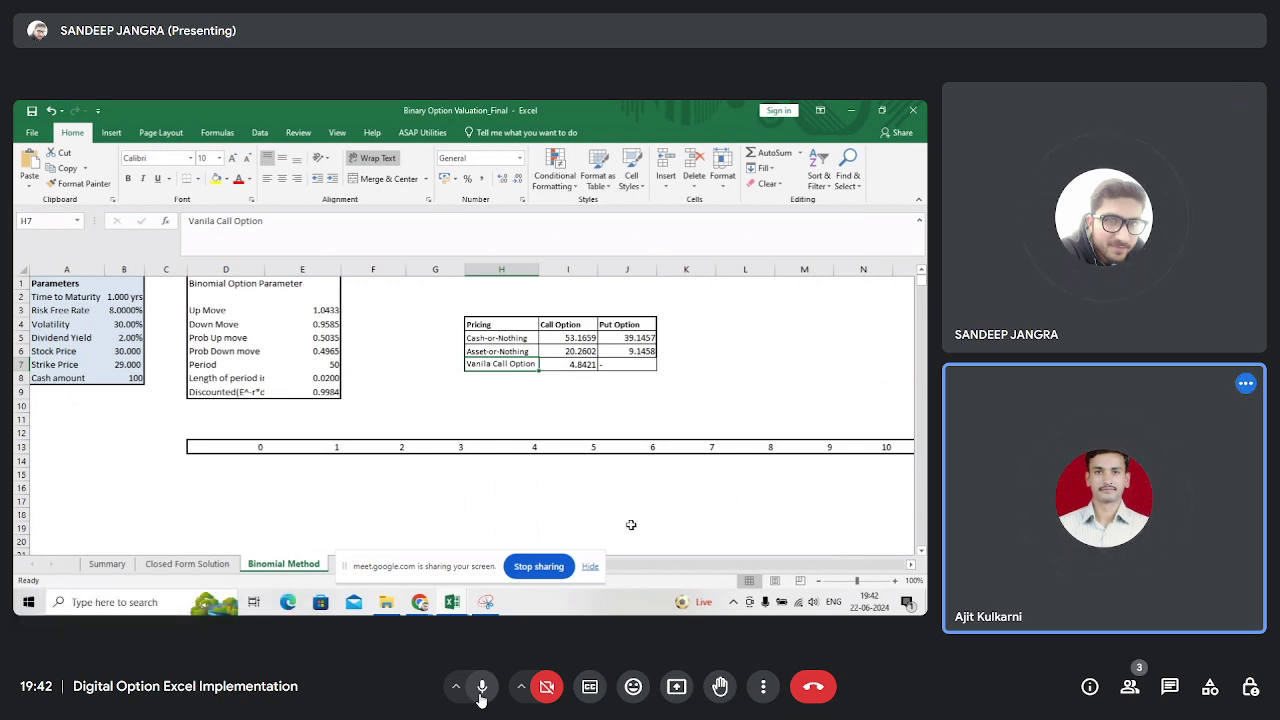
pyautogui.click(481, 688)
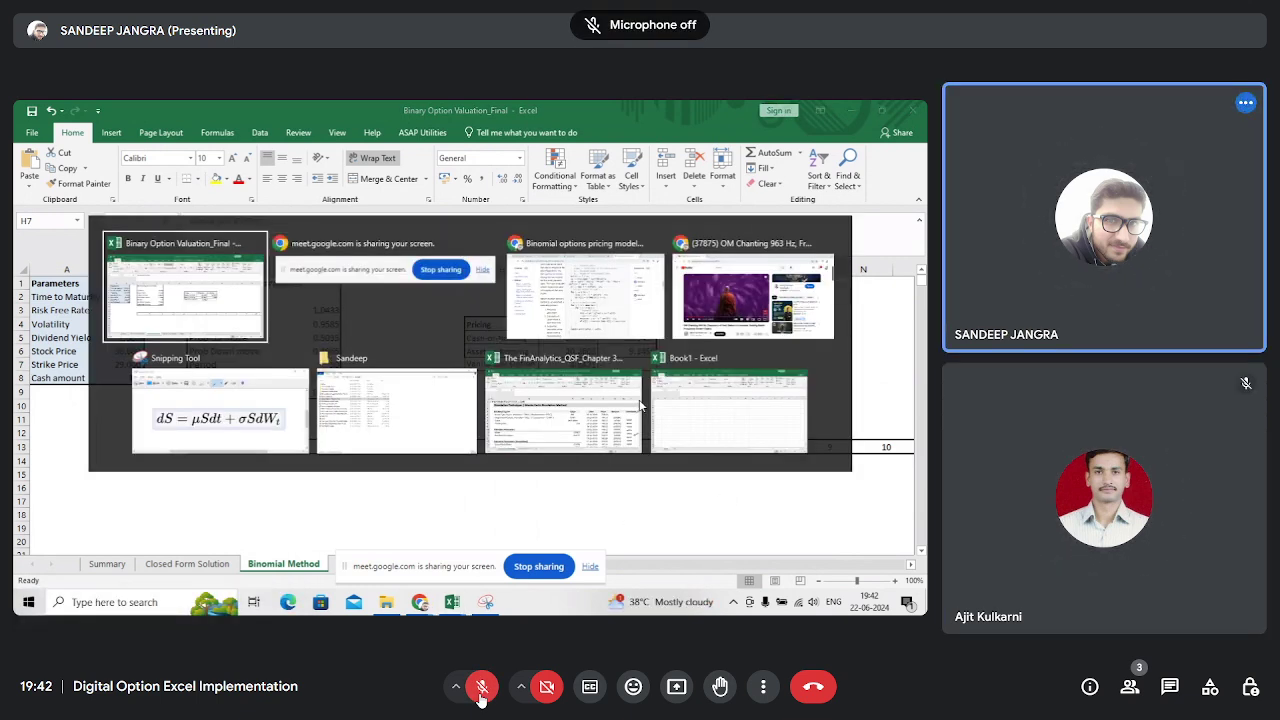
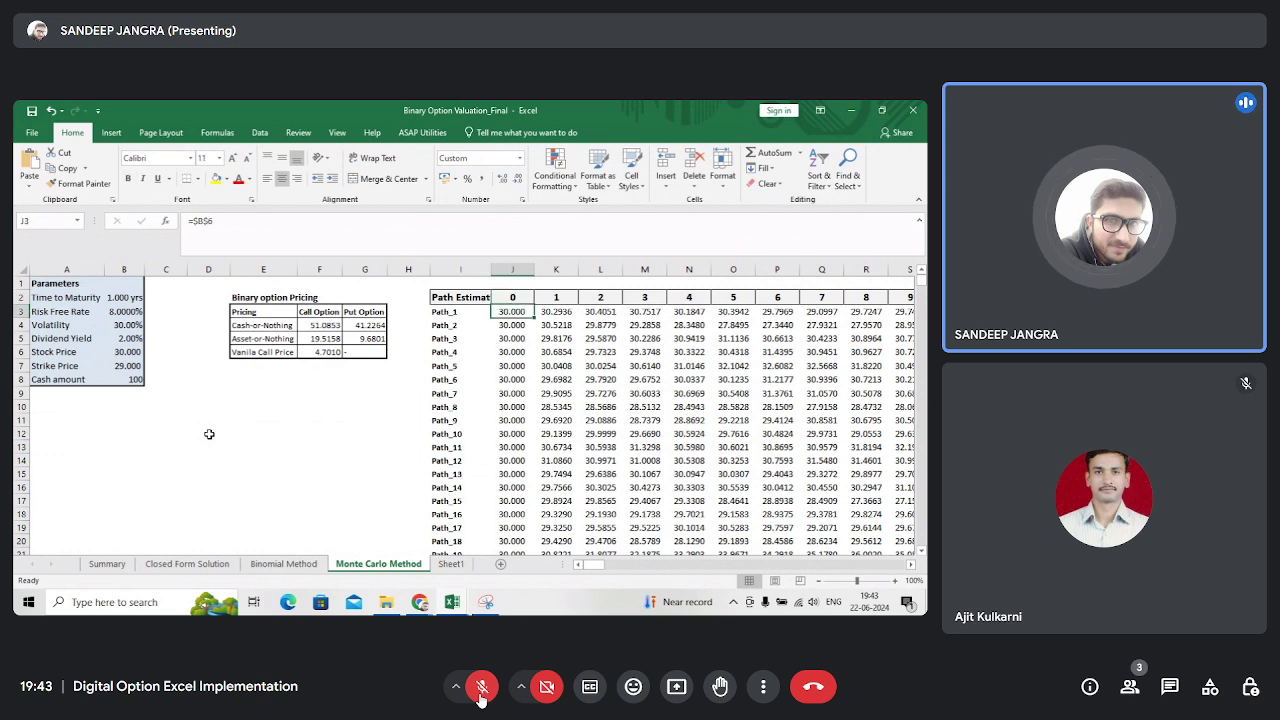
# - Examine the simulated price formula for day 1 of Path_1 in K3 with its parameter references, without changing it
pyautogui.press('Right')
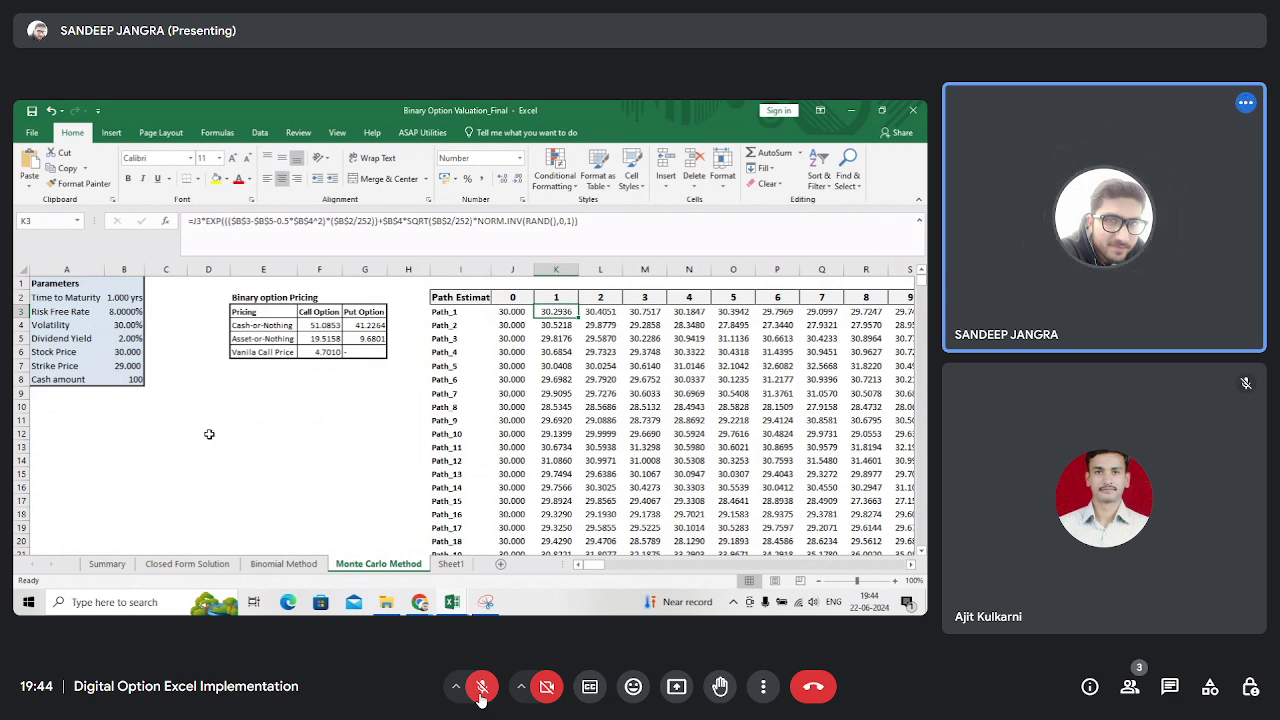
pyautogui.press('F2')
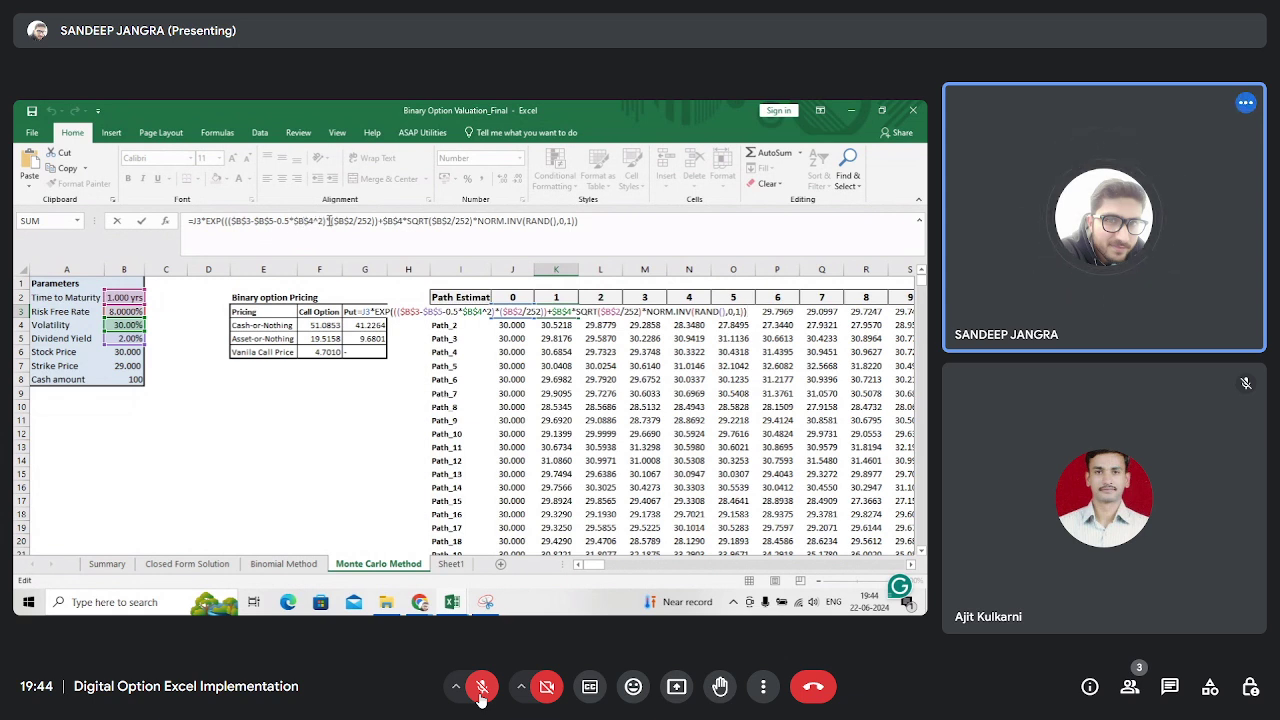
pyautogui.press('Escape')
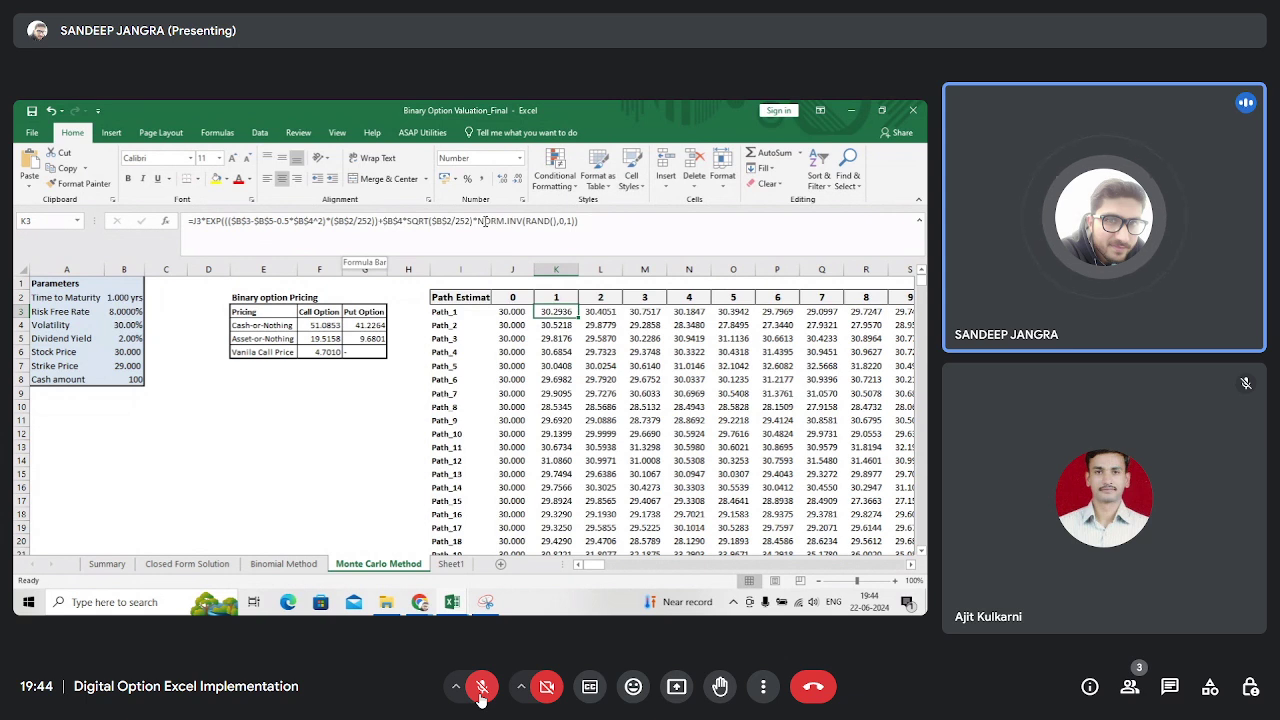
# - Highlight the NORM.INV(RAND(),0,1) random term in K3's formula, and leave the formula without changes
pyautogui.click(480, 221)
pyautogui.hotkey('shift', 'Right')
pyautogui.hotkey('shift', 'Right')
pyautogui.hotkey('shift', 'Right')
pyautogui.hotkey('shift', 'Right')
pyautogui.hotkey('shift', 'Right')
pyautogui.hotkey('shift', 'Right')
pyautogui.hotkey('shift', 'Right')
pyautogui.hotkey('shift', 'Right')
pyautogui.hotkey('shift', 'Right')
pyautogui.hotkey('shift', 'Right')
pyautogui.hotkey('shift', 'Right')
pyautogui.hotkey('shift', 'Right')
pyautogui.hotkey('shift', 'Right')
pyautogui.hotkey('shift', 'Right')
pyautogui.hotkey('shift', 'Right')
pyautogui.hotkey('shift', 'Right')
pyautogui.hotkey('shift', 'Right')
pyautogui.hotkey('shift', 'Right')
pyautogui.hotkey('shift', 'Right')
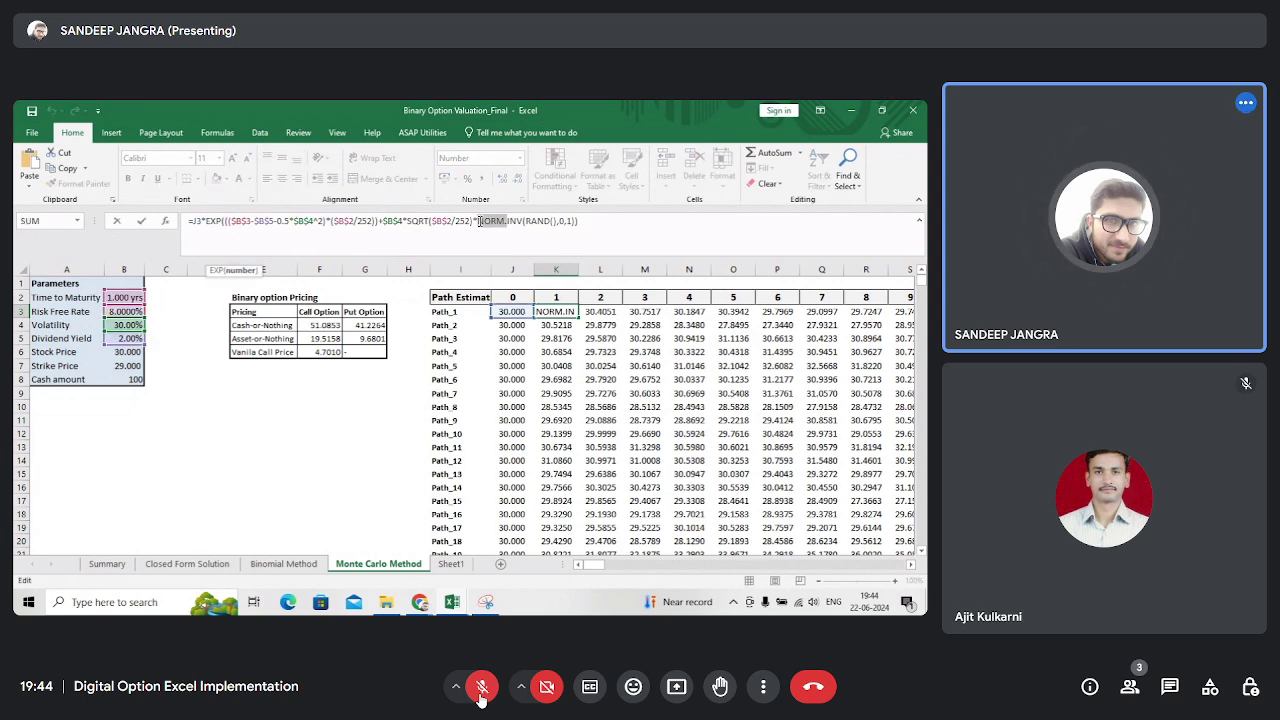
pyautogui.hotkey('shift', 'Right')
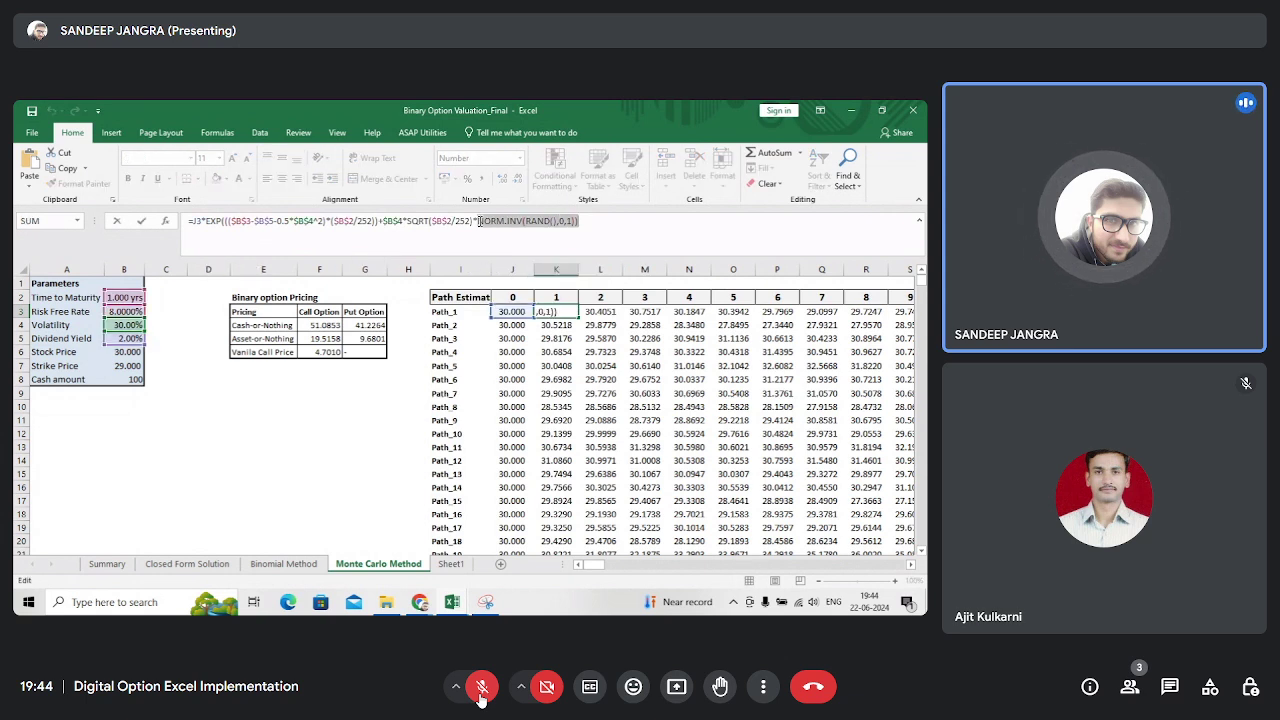
pyautogui.press('Escape')
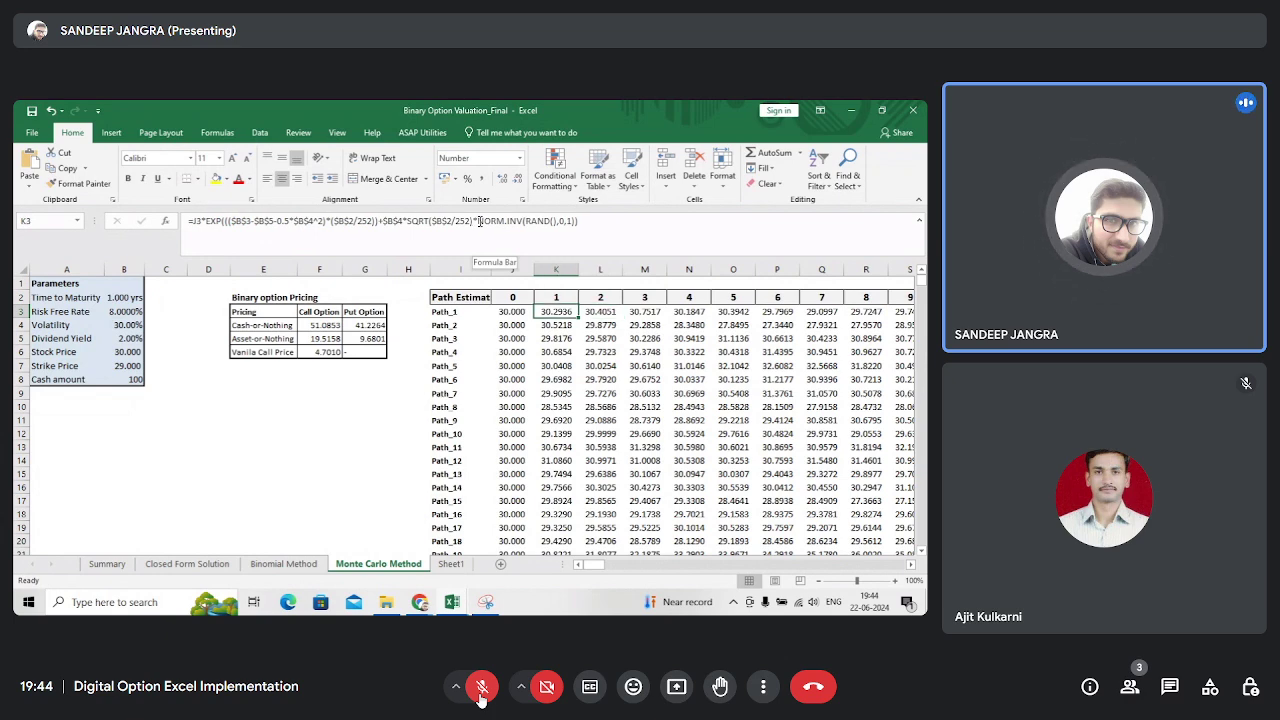
# - Examine the simulated price formula for day 2 of Path_1 in L3
pyautogui.hotkey('ctrl', 'Right')
pyautogui.hotkey('ctrl', 'Left')
pyautogui.press('Right')
pyautogui.press('Right')
pyautogui.press('Right')
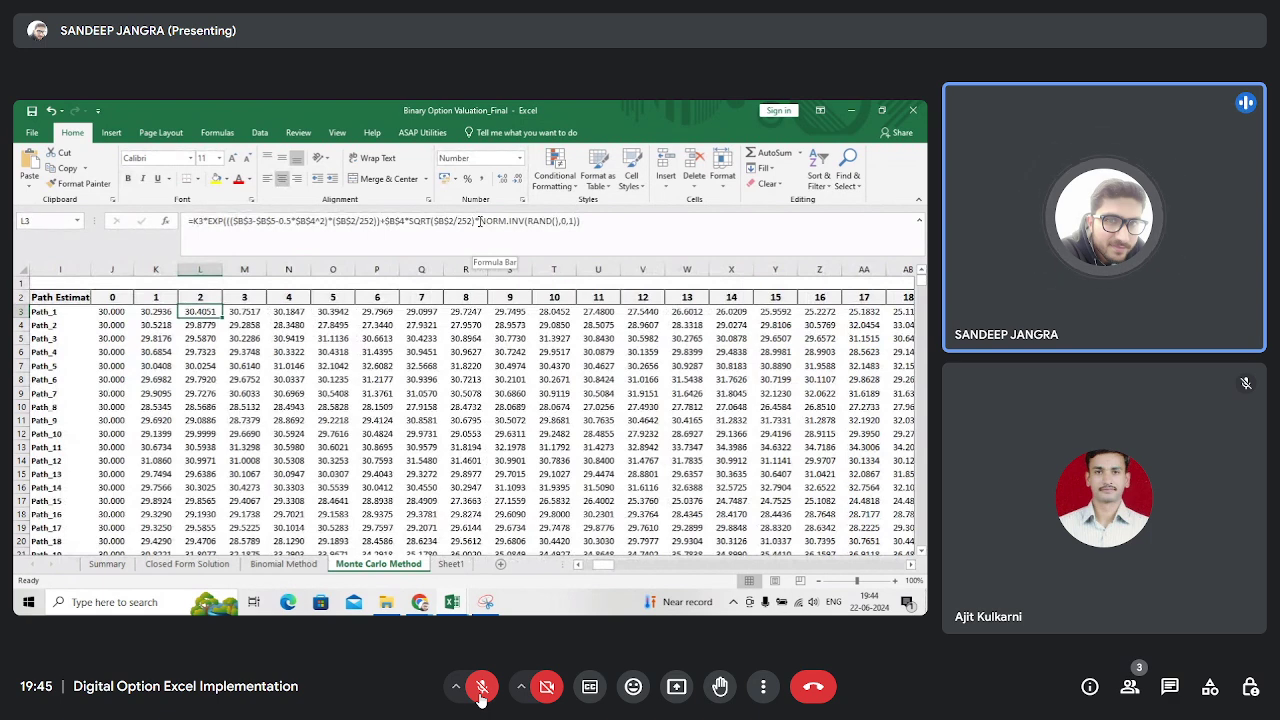
# - Go to the last simulated day of Path_1, the day 252 price in JB3
pyautogui.hotkey('ctrl', 'Right')
pyautogui.press('Left')
pyautogui.press('Left')
pyautogui.press('Left')
pyautogui.press('Left')
pyautogui.press('Left')
pyautogui.press('Left')
pyautogui.press('Left')
pyautogui.press('Right')
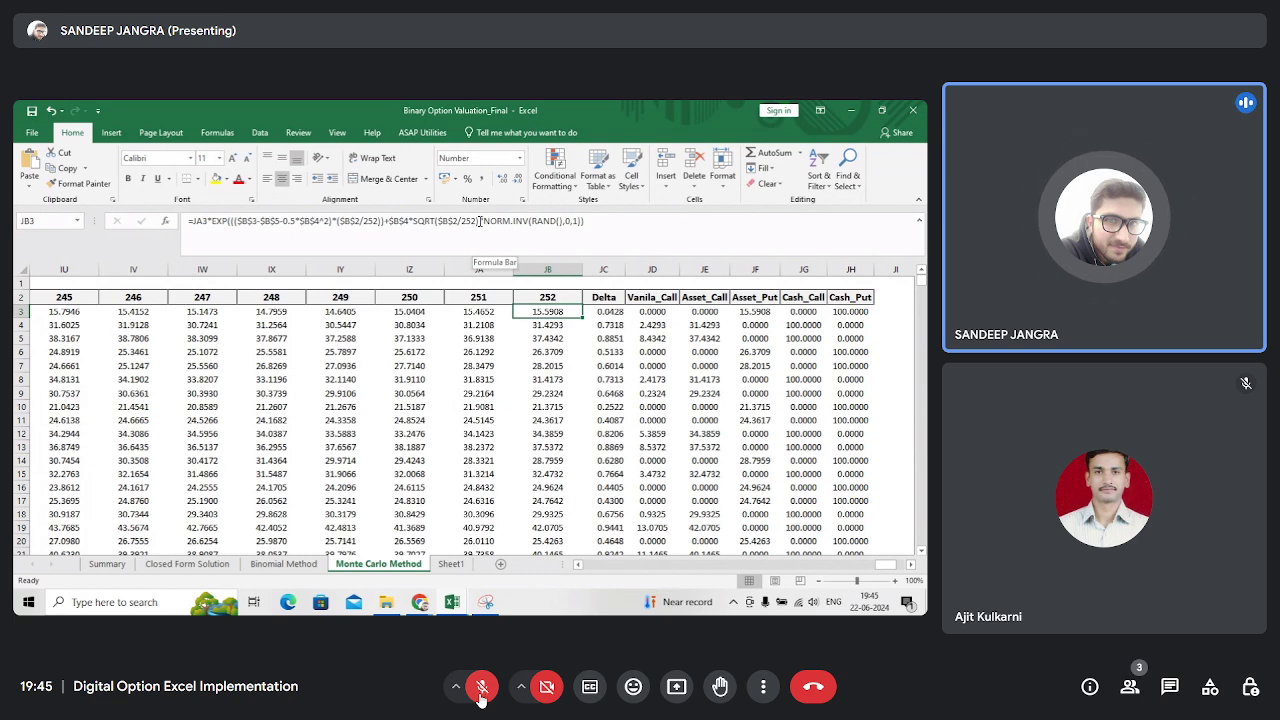
# - Select all simulated prices in the day 252 column from JB3 down, and return to JB3
pyautogui.hotkey('ctrl', 'shift', 'Down')
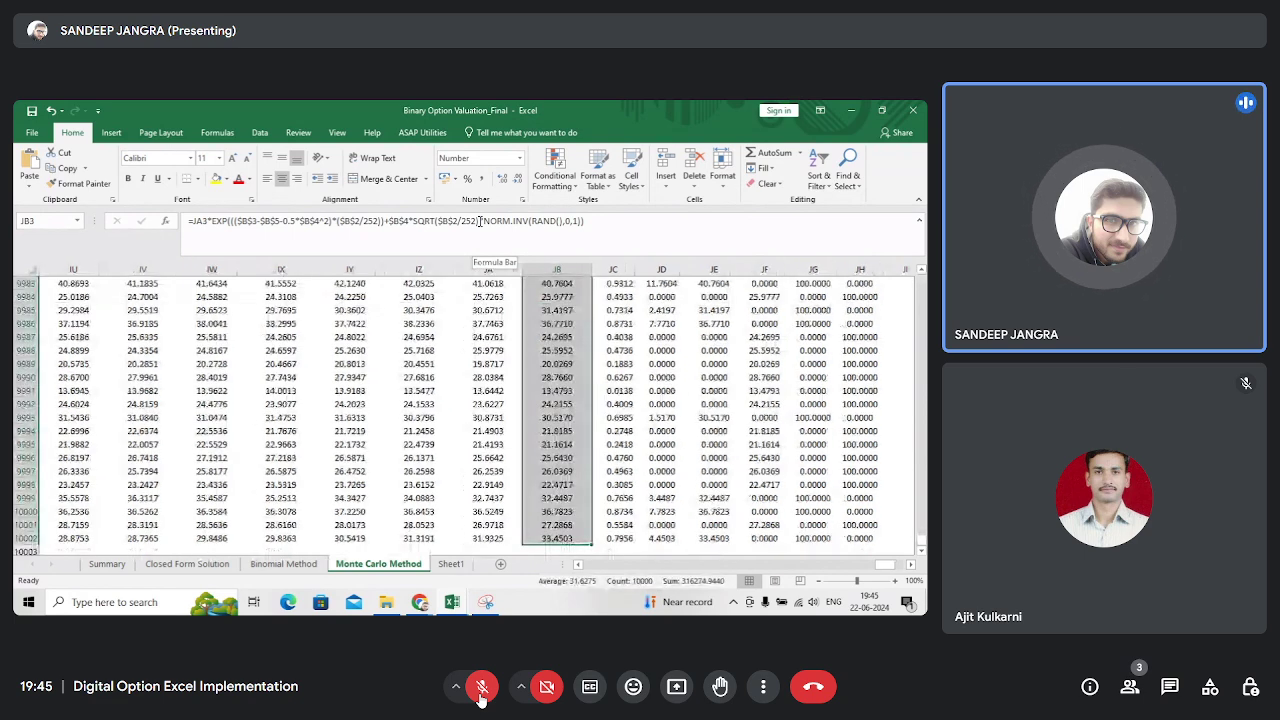
pyautogui.hotkey('ctrl', 'Up')
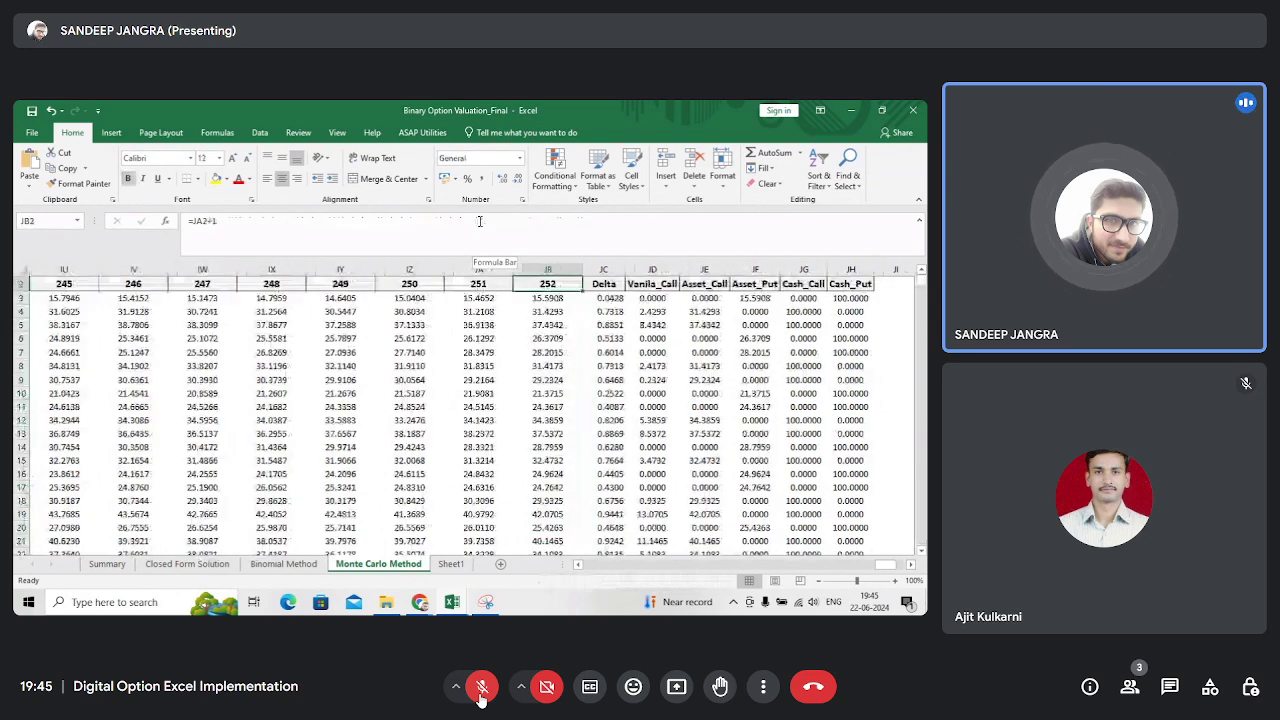
pyautogui.press('Down')
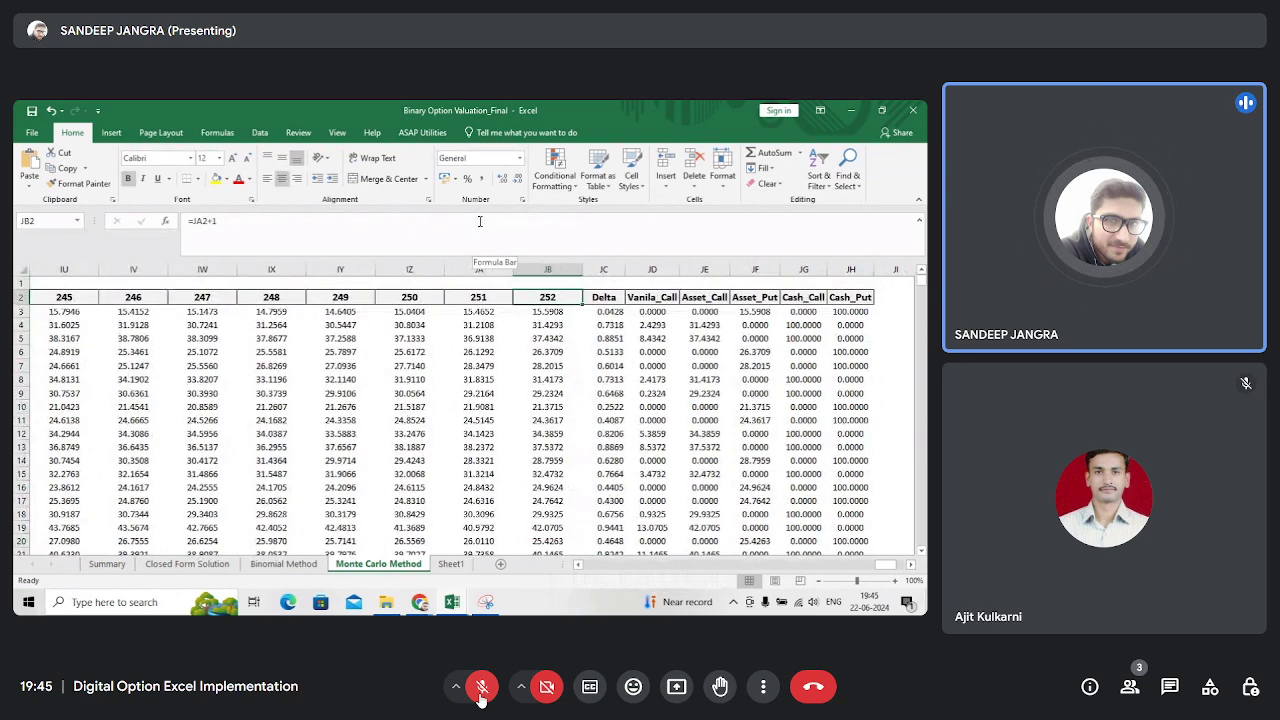
pyautogui.press('Down')
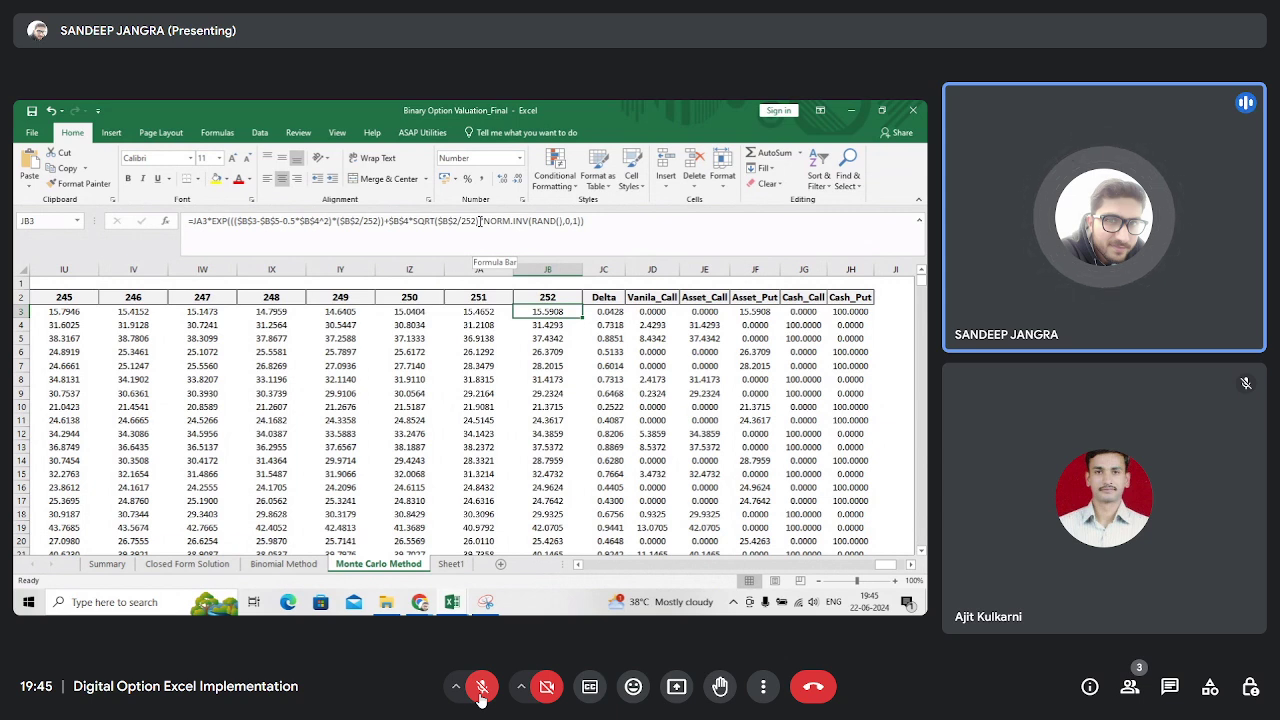
# - Show the Delta heading in JC2 and the Vanila_Call payoff formula in JD3
pyautogui.press('Up')
pyautogui.press('Right')
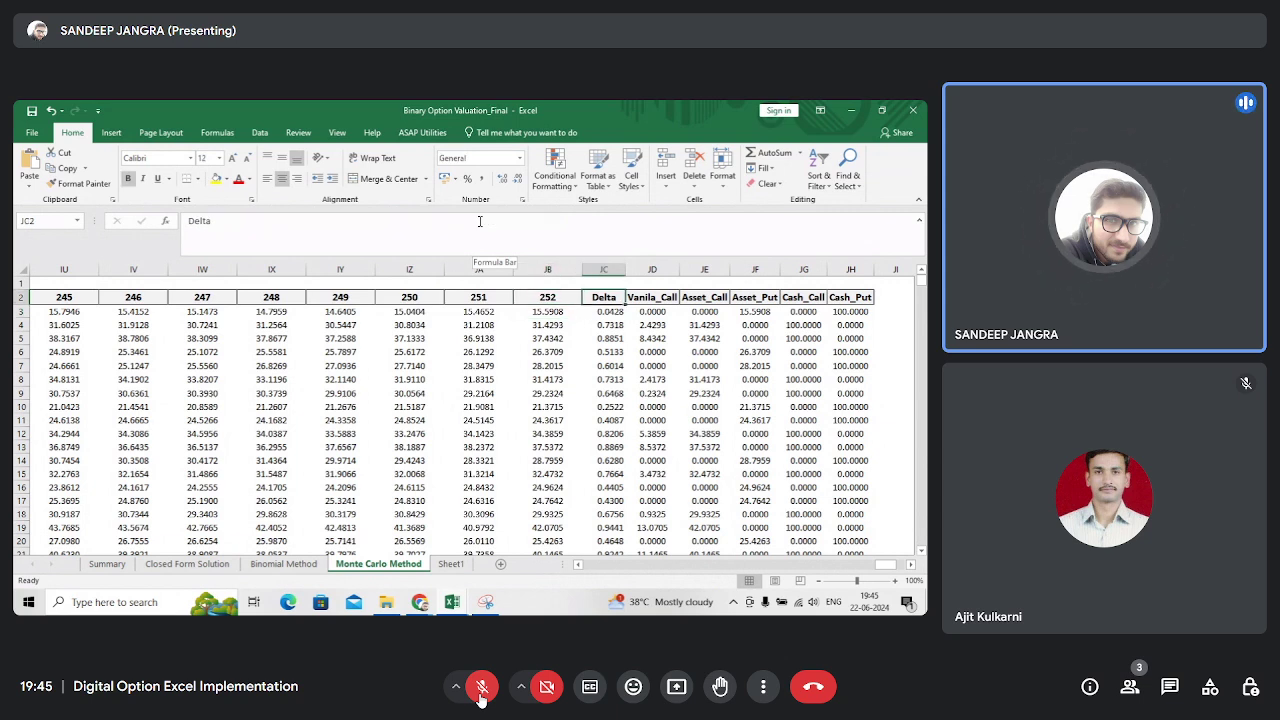
pyautogui.press('Left')
pyautogui.press('Right')
pyautogui.press('Right')
pyautogui.press('Down')
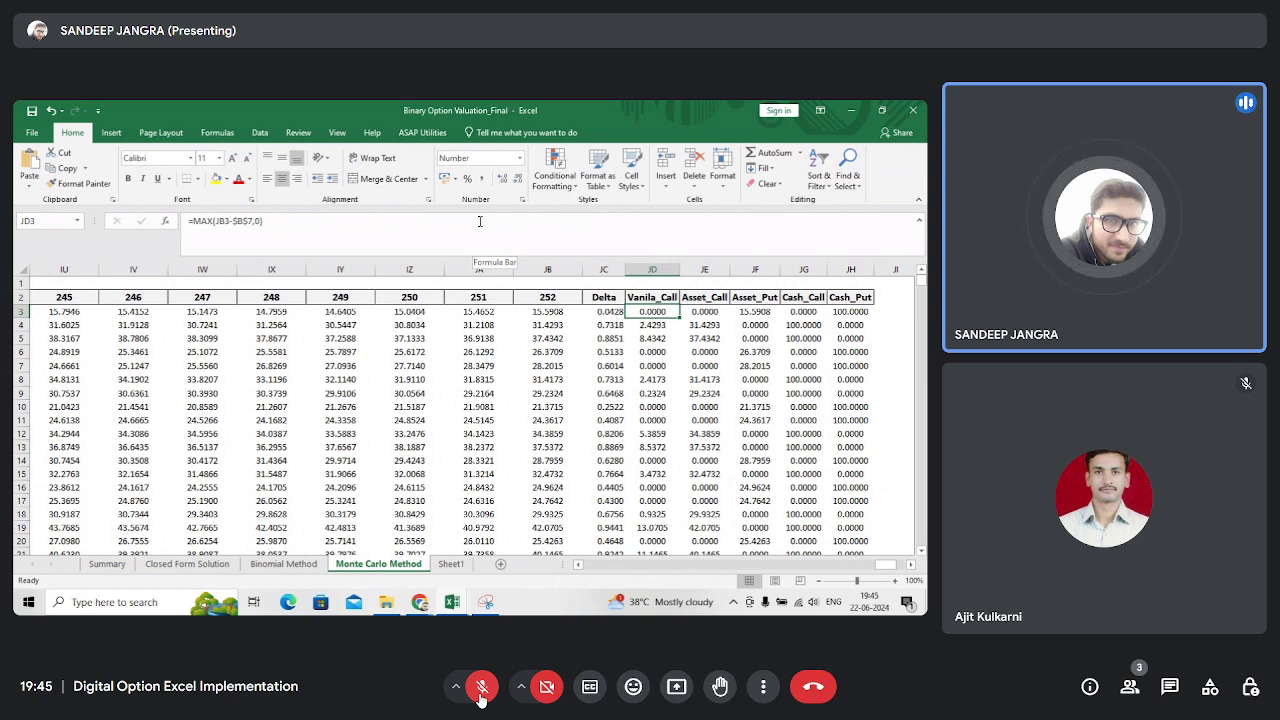
# - Compare the Vanila_Call payoff formula in JD3 with the day 252 price in JB3 that it references
pyautogui.press('Up')
pyautogui.press('Right')
pyautogui.press('Left')
pyautogui.press('Down')
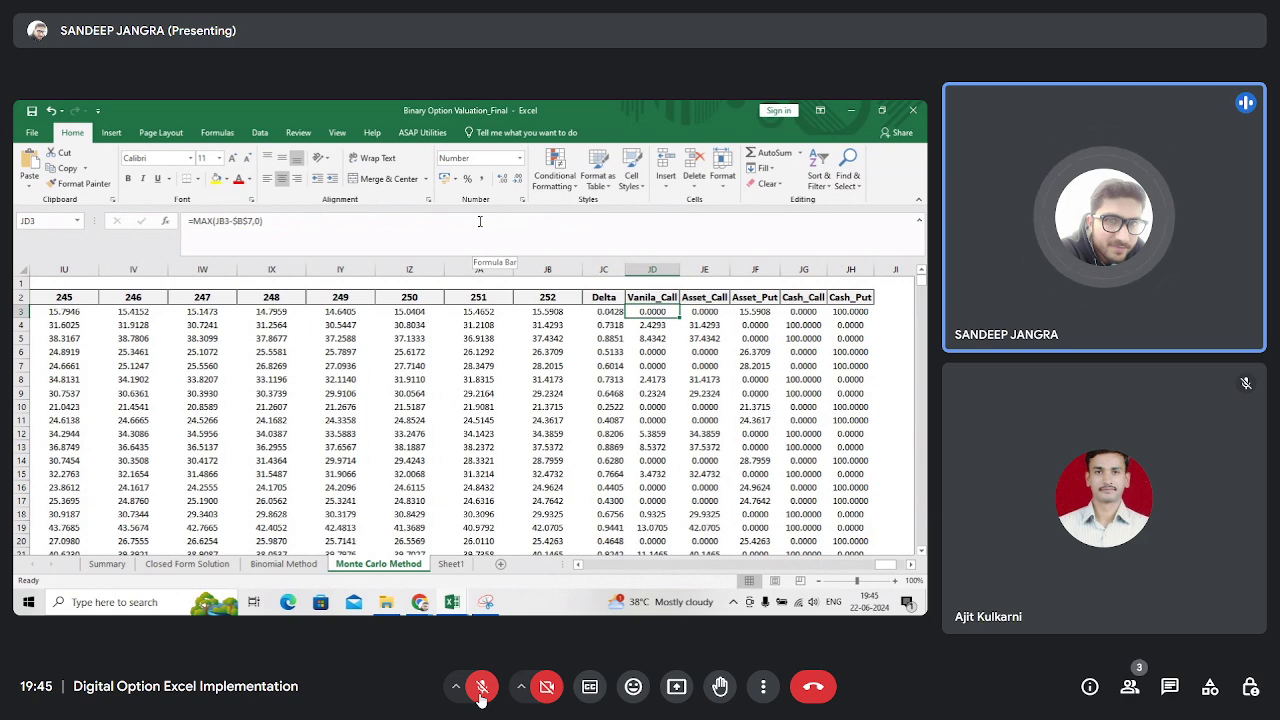
pyautogui.press('Left')
pyautogui.press('Left')
pyautogui.press('Right')
pyautogui.press('Right')
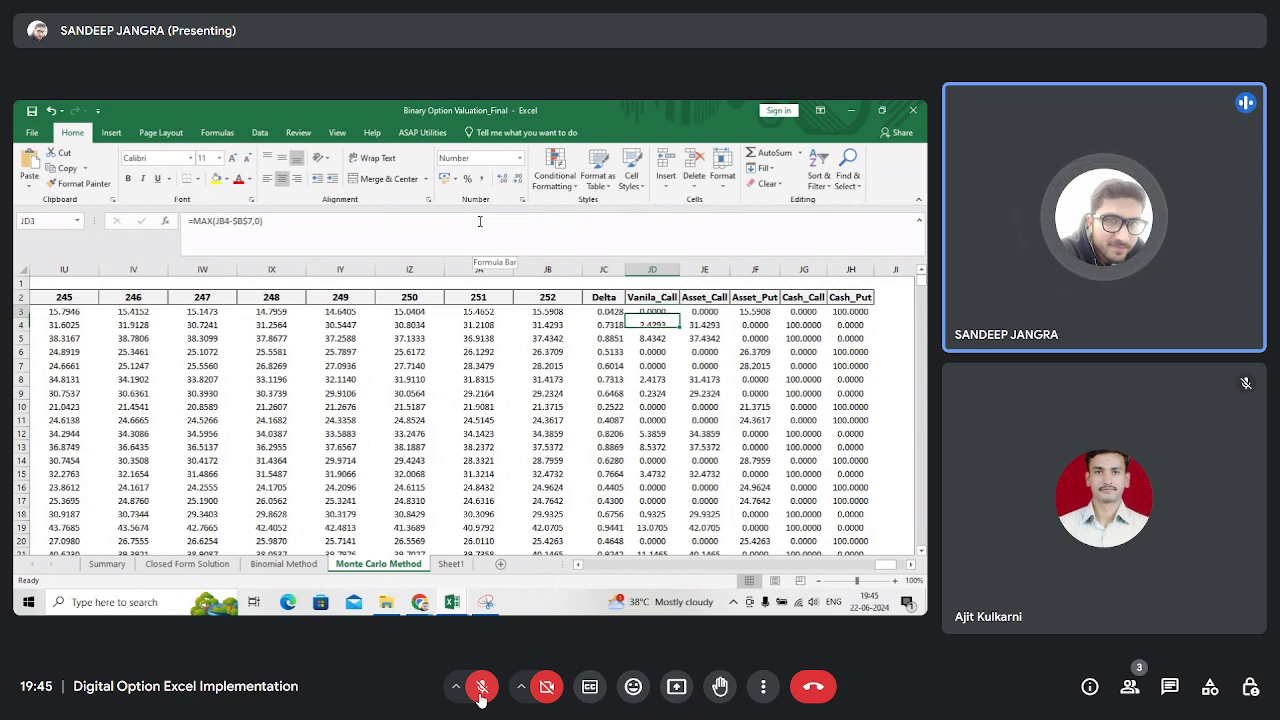
pyautogui.press('Left')
pyautogui.press('Left')
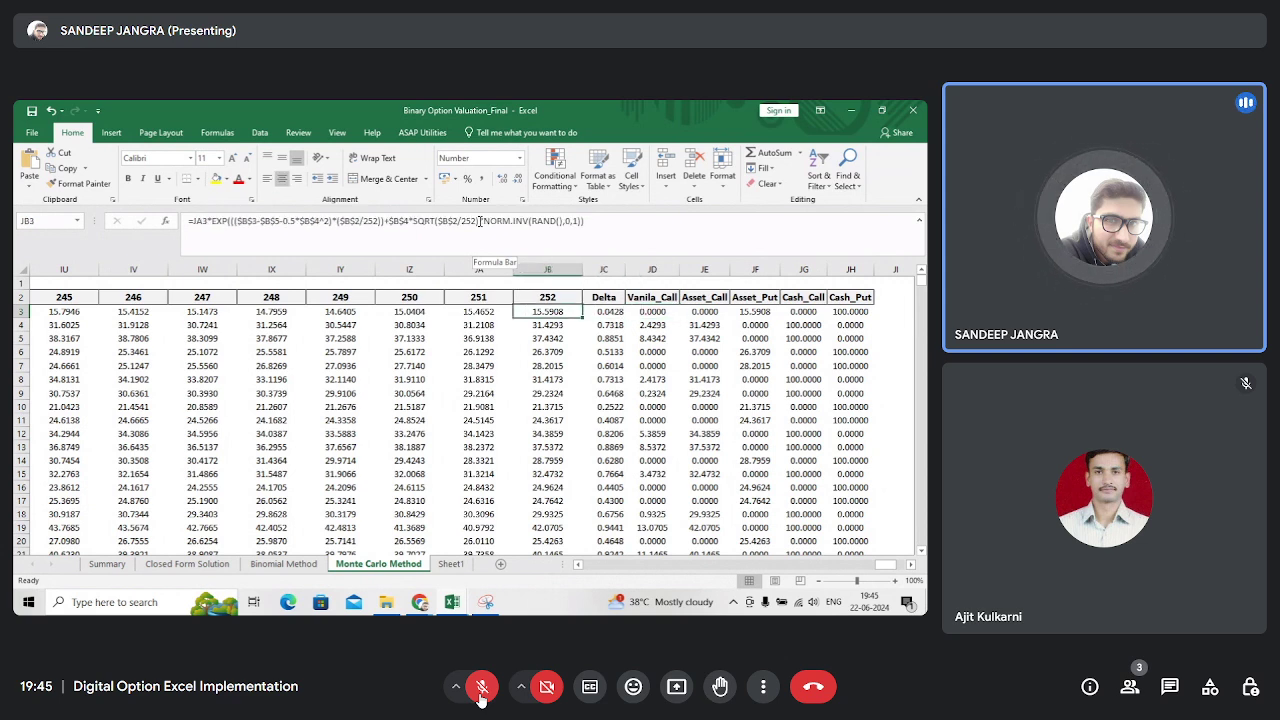
pyautogui.press('Right')
pyautogui.press('Right')
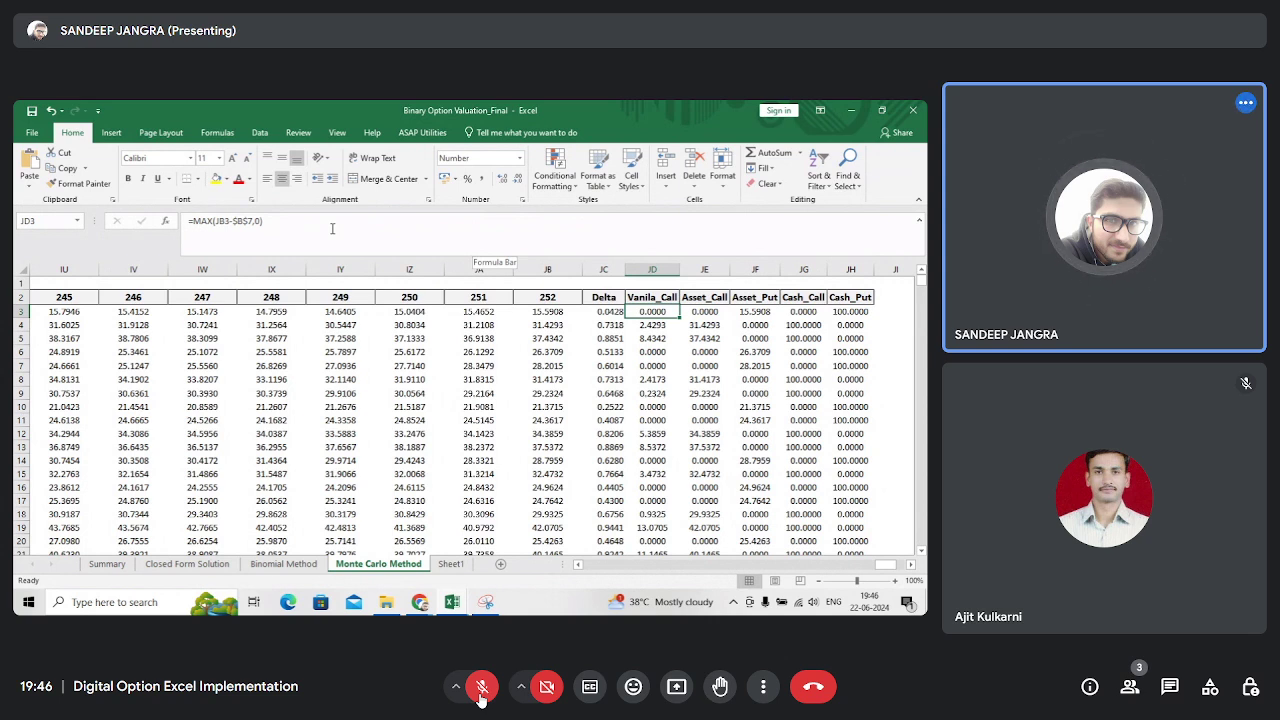
# - Trace the Vanila_Call payoff in JD3 back across Delta to the day 252 price in JB3, ending on JD3
pyautogui.press('Left')
pyautogui.press('Right')
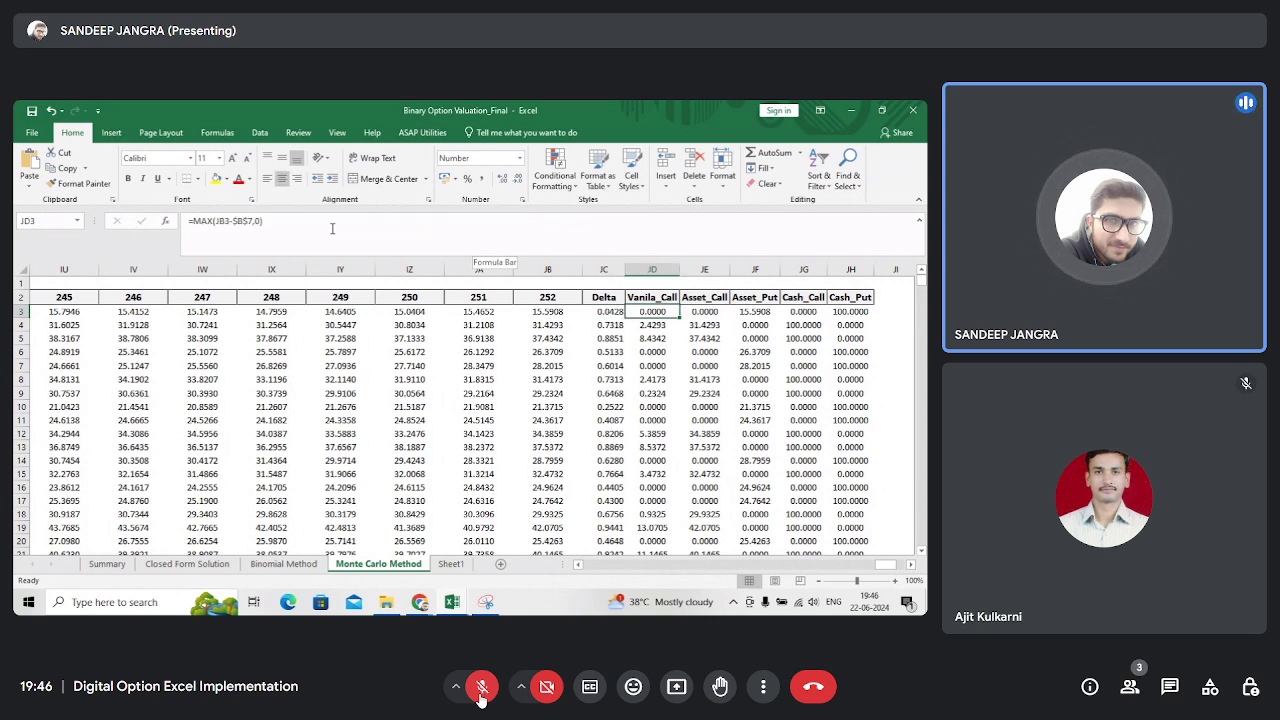
pyautogui.press('Left')
pyautogui.press('Left')
pyautogui.press('Left')
pyautogui.press('Right')
pyautogui.press('Right')
pyautogui.press('Left')
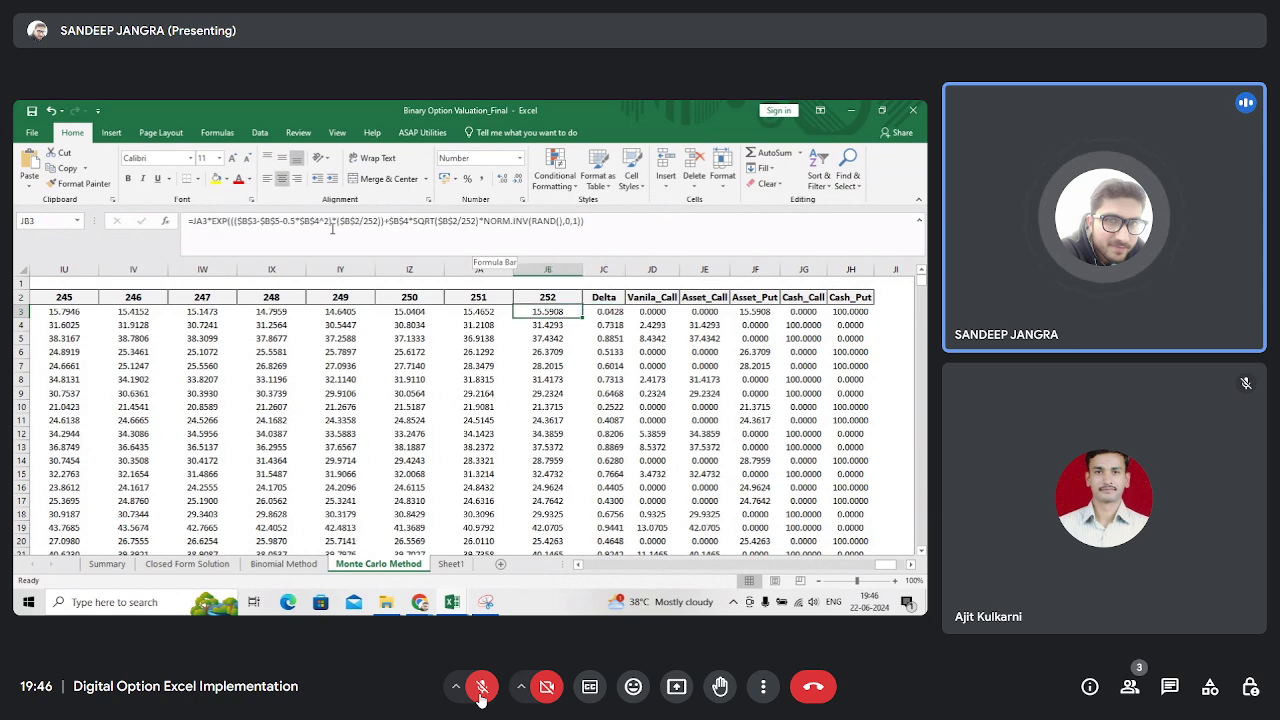
pyautogui.press('Right')
pyautogui.press('Right')
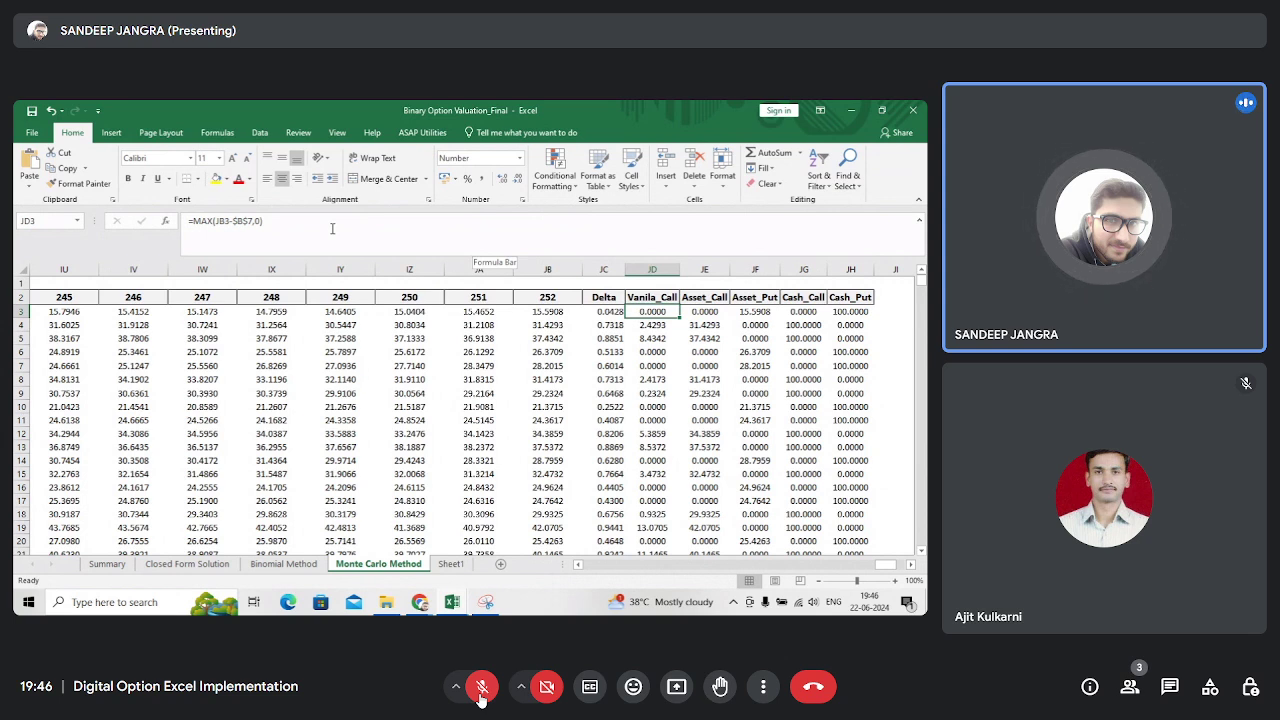
pyautogui.press('Left')
pyautogui.press('Right')
pyautogui.press('Left')
pyautogui.press('Right')
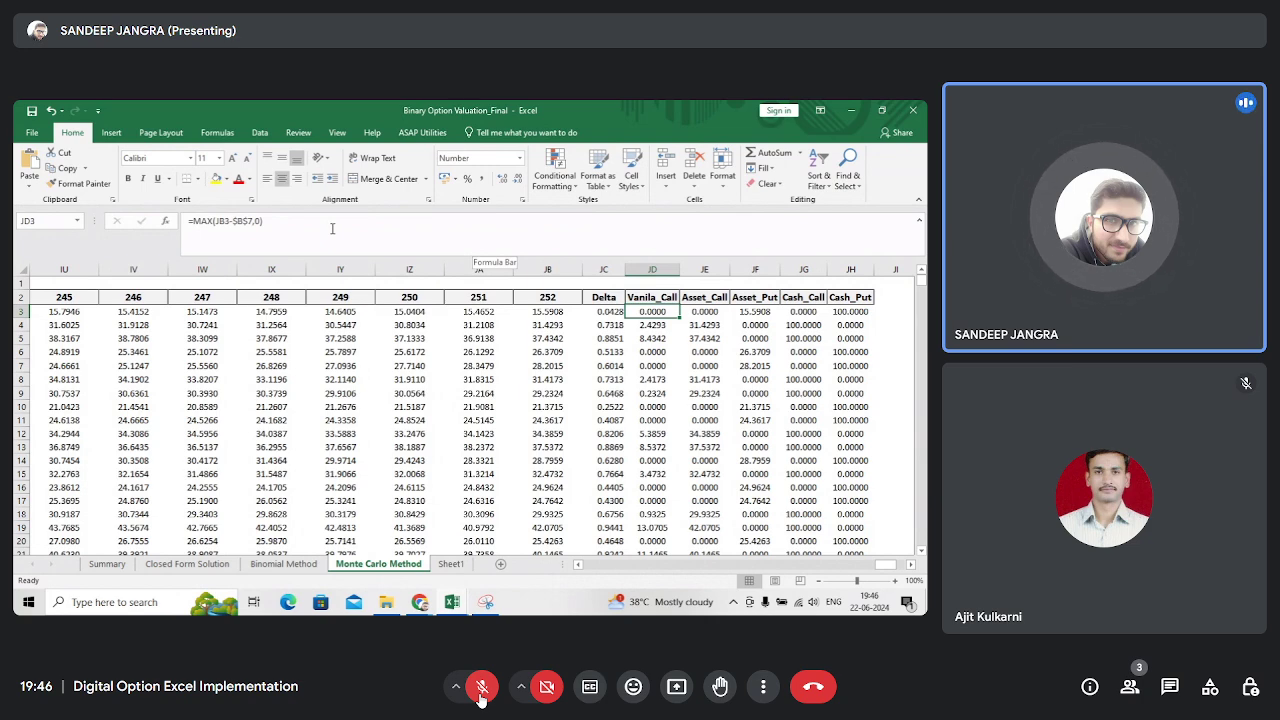
# - Show the Vanila_Call heading and JD4 payoff, go to the end of that column, and return to JD3
pyautogui.press('Down')
pyautogui.press('Up')
pyautogui.press('Up')
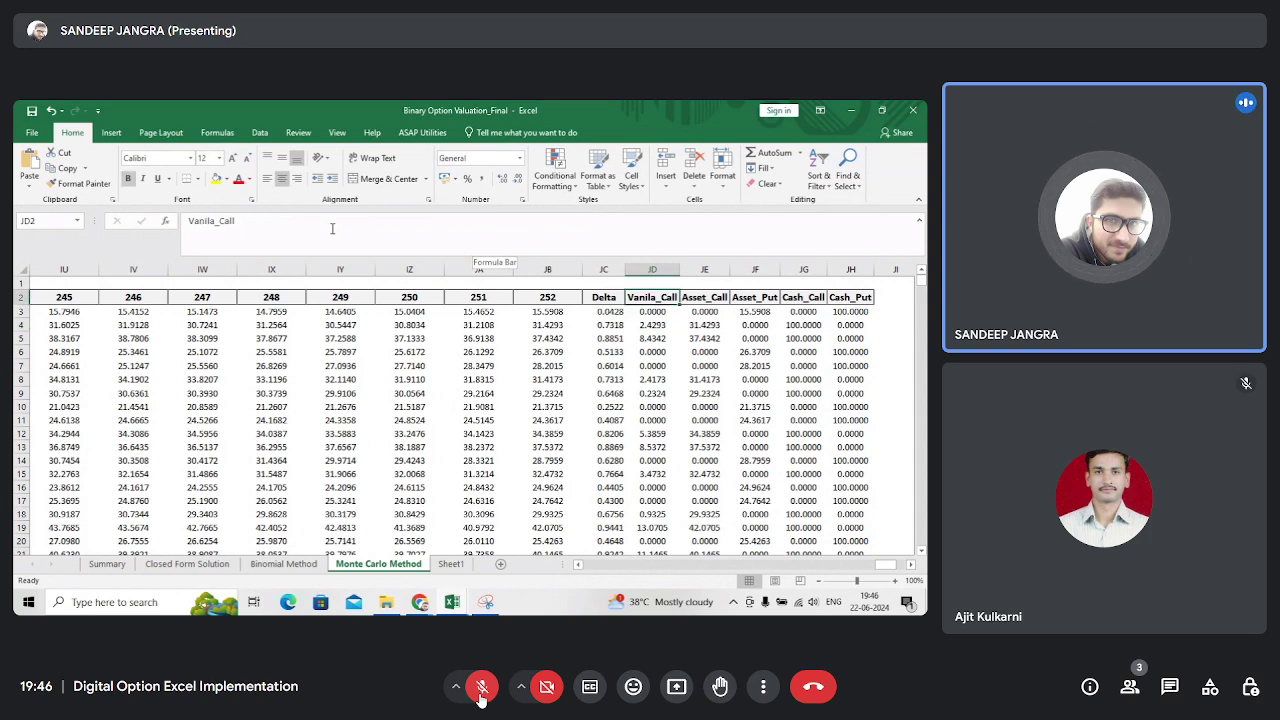
pyautogui.press('Down')
pyautogui.press('Down')
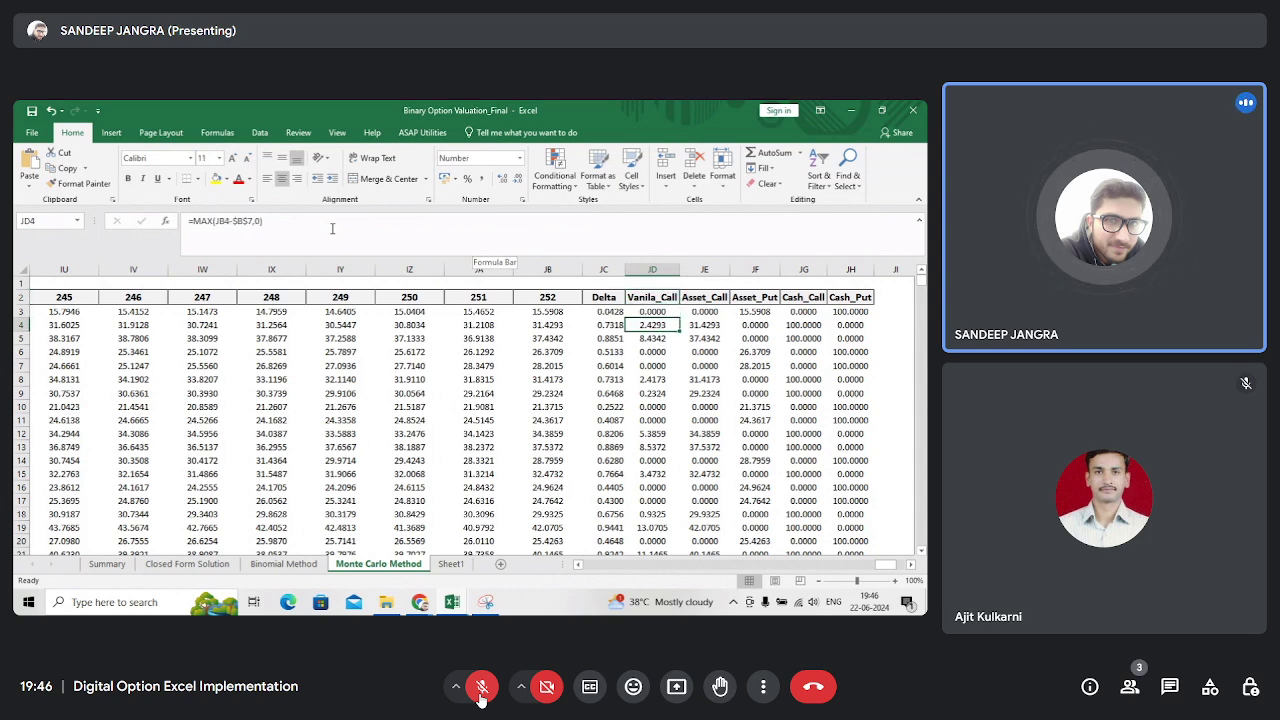
pyautogui.hotkey('ctrl', 'Down')
pyautogui.hotkey('ctrl', 'Up')
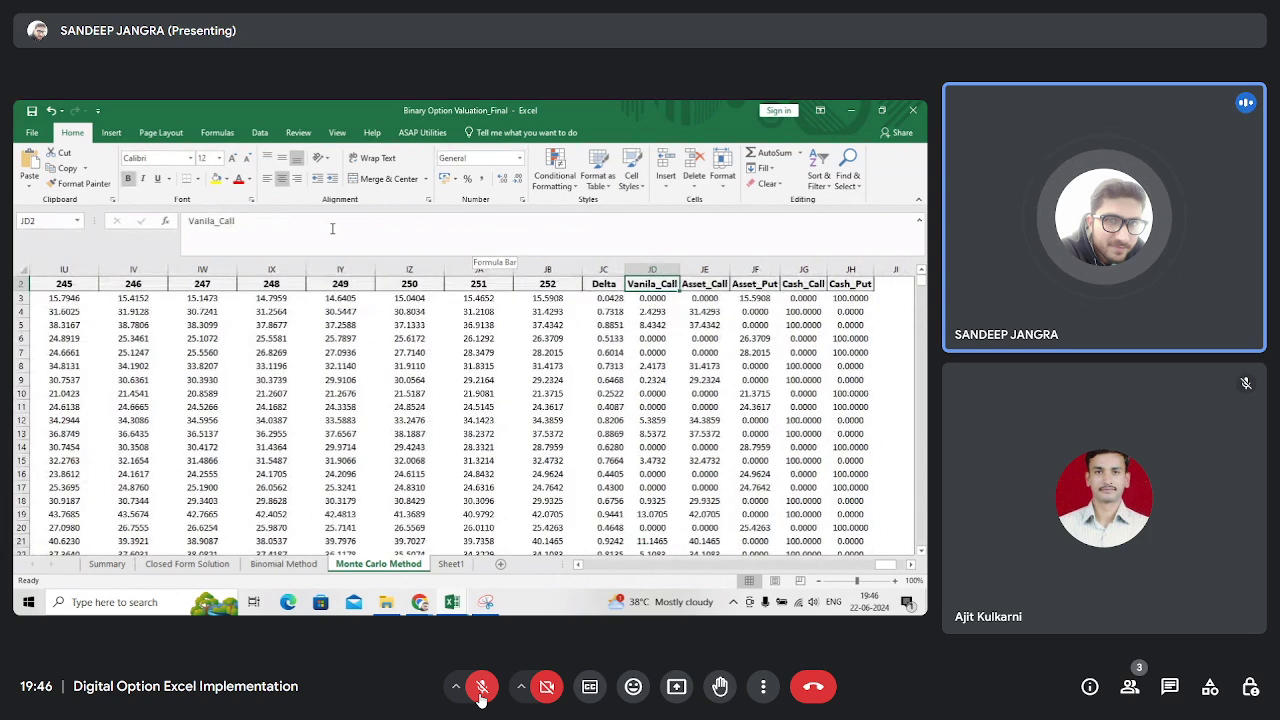
pyautogui.press('Down')
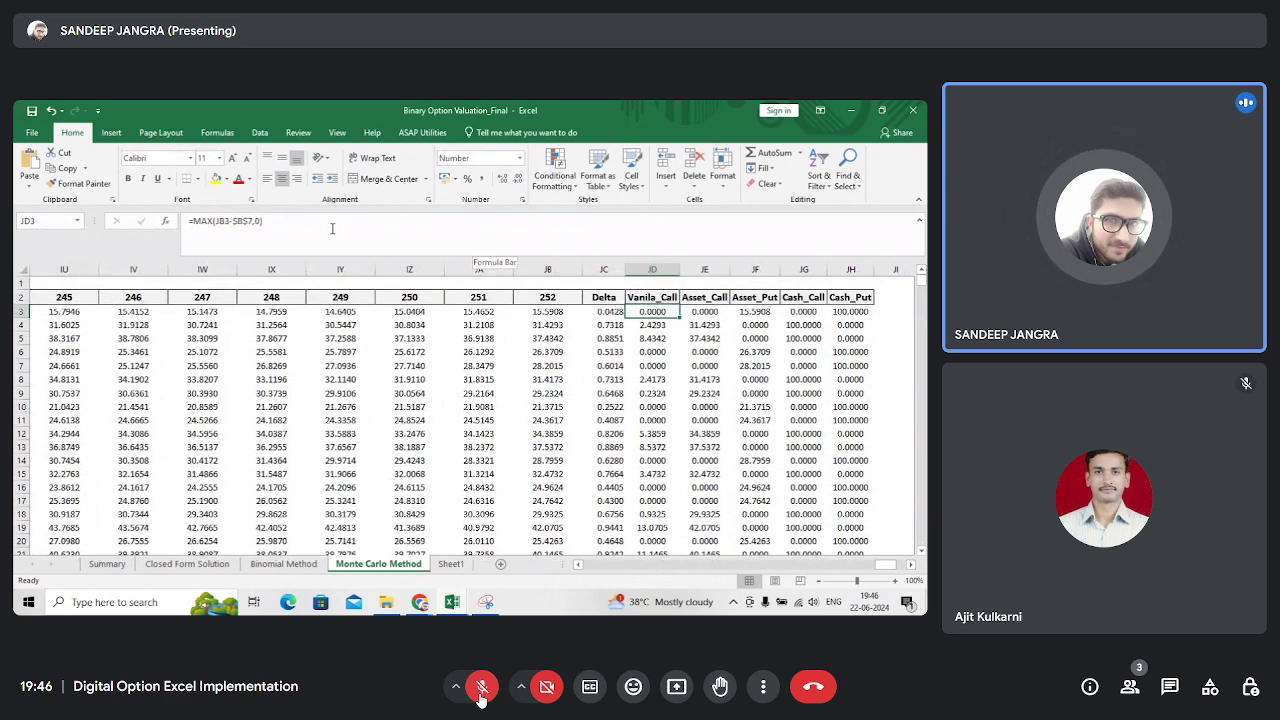
# - Show the Asset_Call heading in JE2 and the payoff formulas beneath it in JE3 and JE4
pyautogui.press('Up')
pyautogui.press('Right')
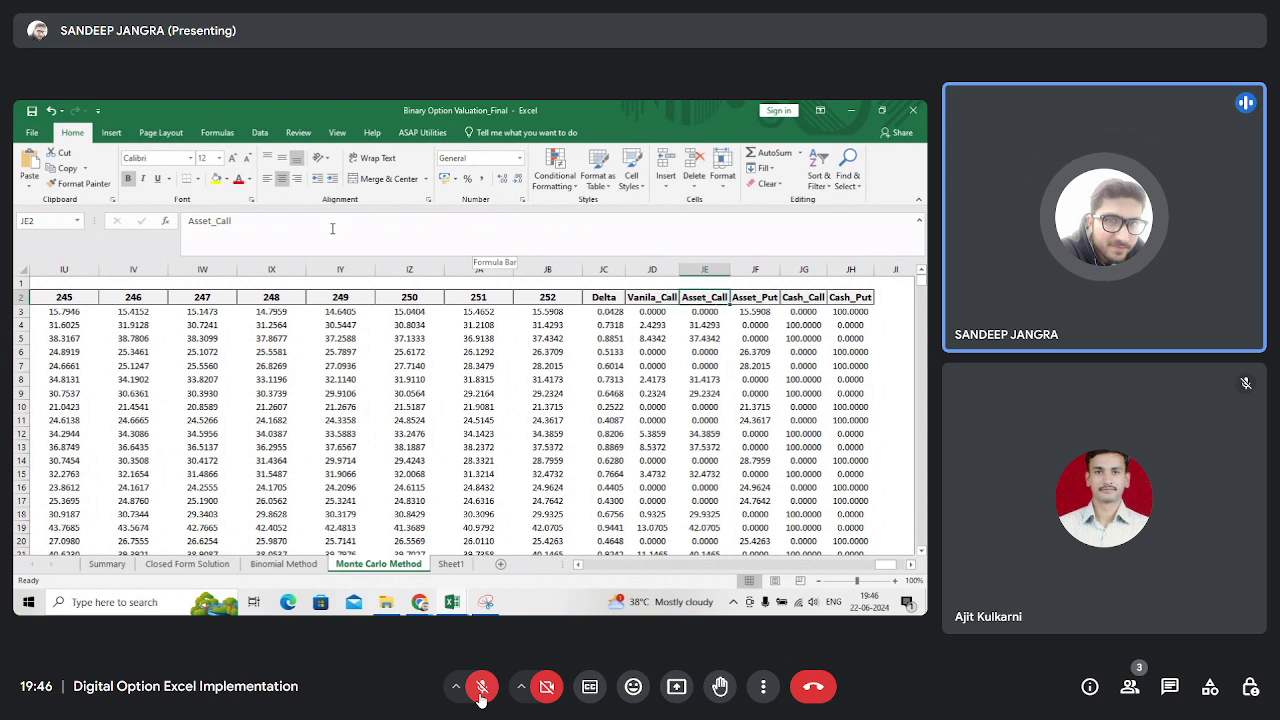
pyautogui.press('Down')
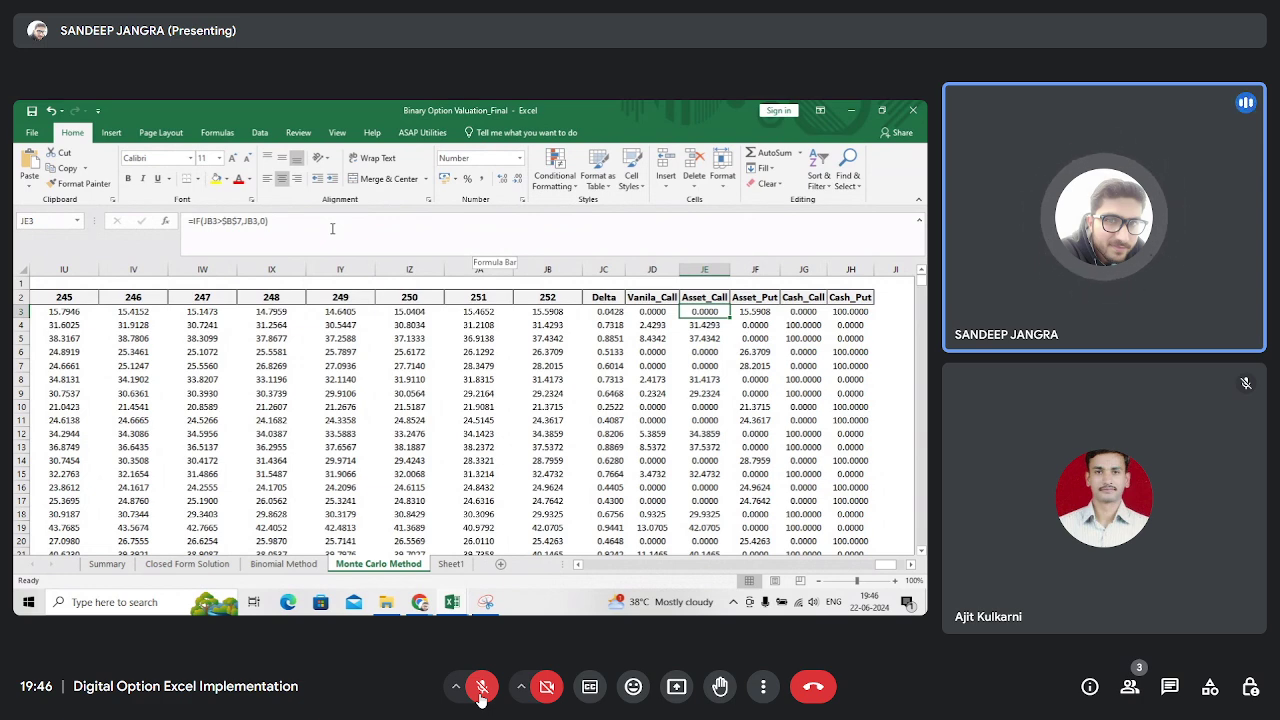
pyautogui.press('Down')
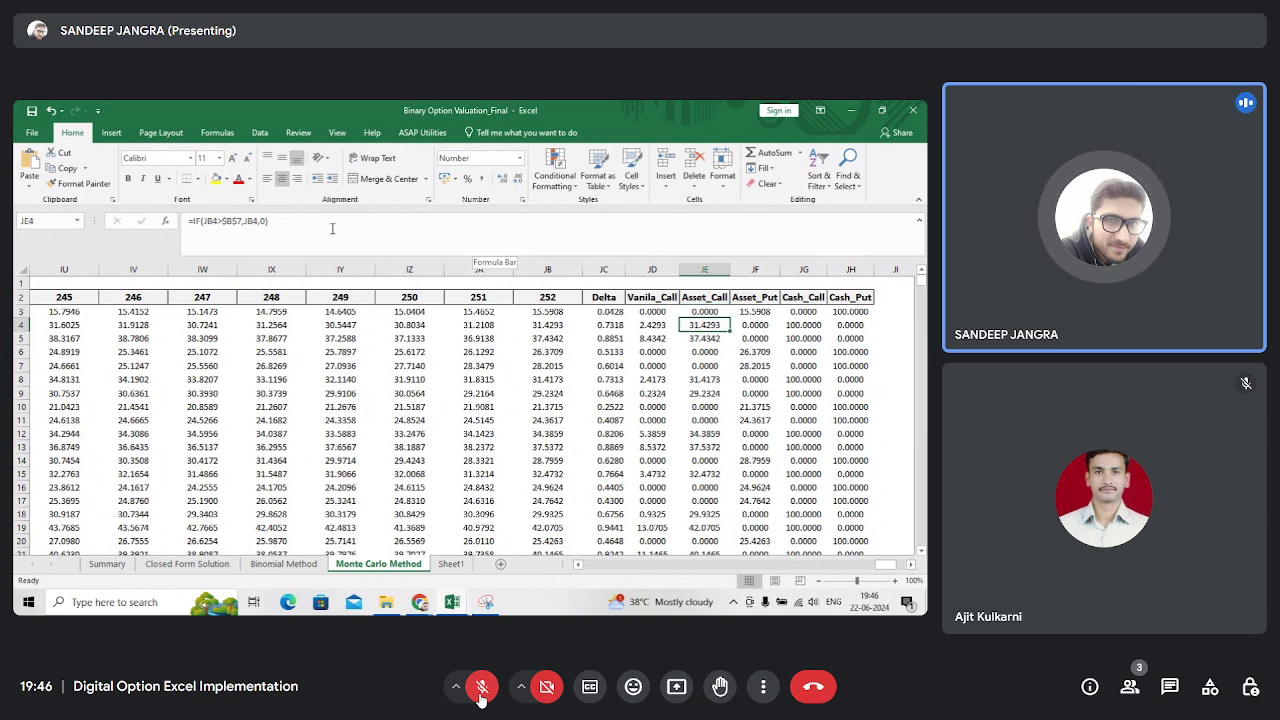
# - Compare the Asset_Call payoff in JE4 with the day 252 price in JB4, the Delta in JC4 and the Vanila_Call payoff in JD4
pyautogui.press('Left')
pyautogui.press('Left')
pyautogui.press('Left')
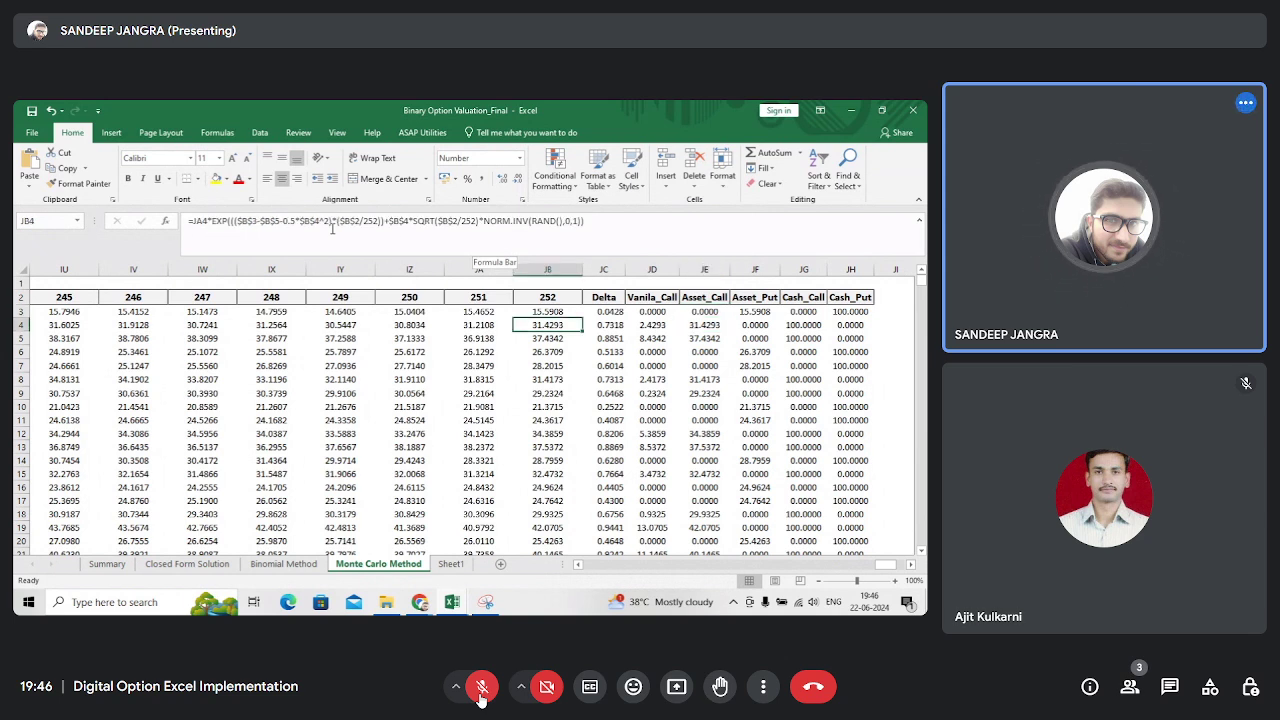
pyautogui.press('Right')
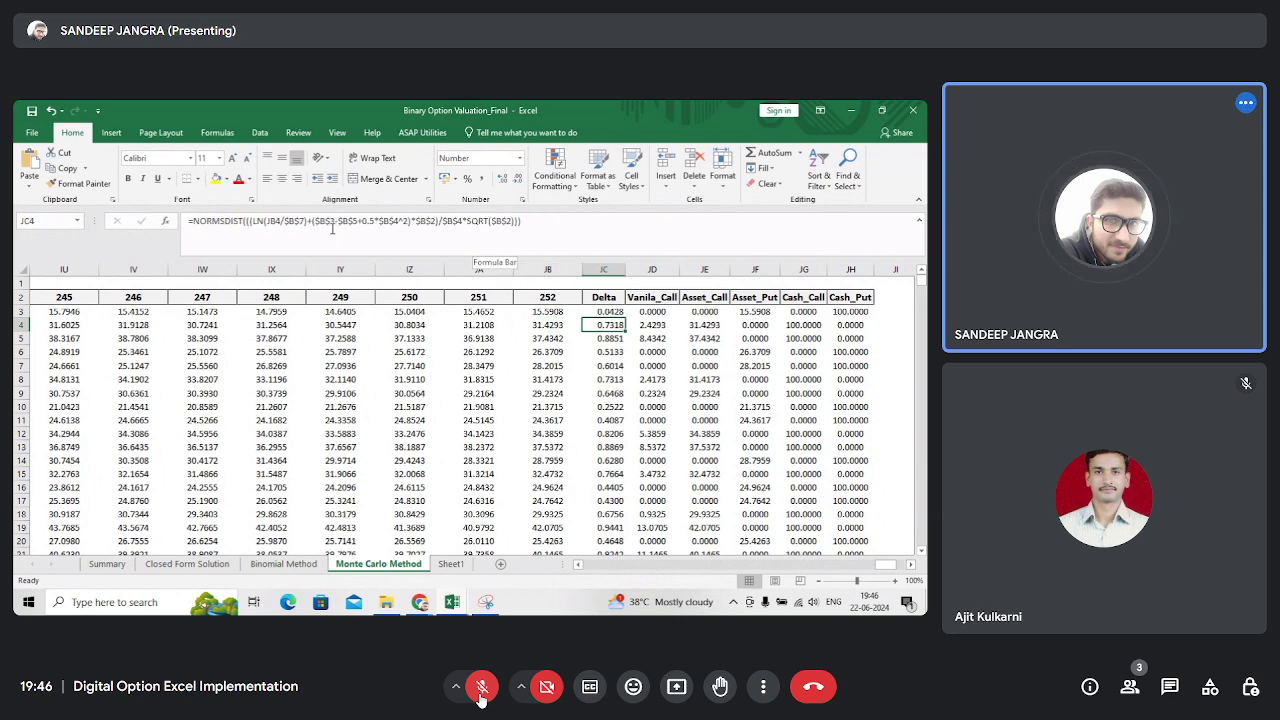
pyautogui.press('Right')
pyautogui.press('Right')
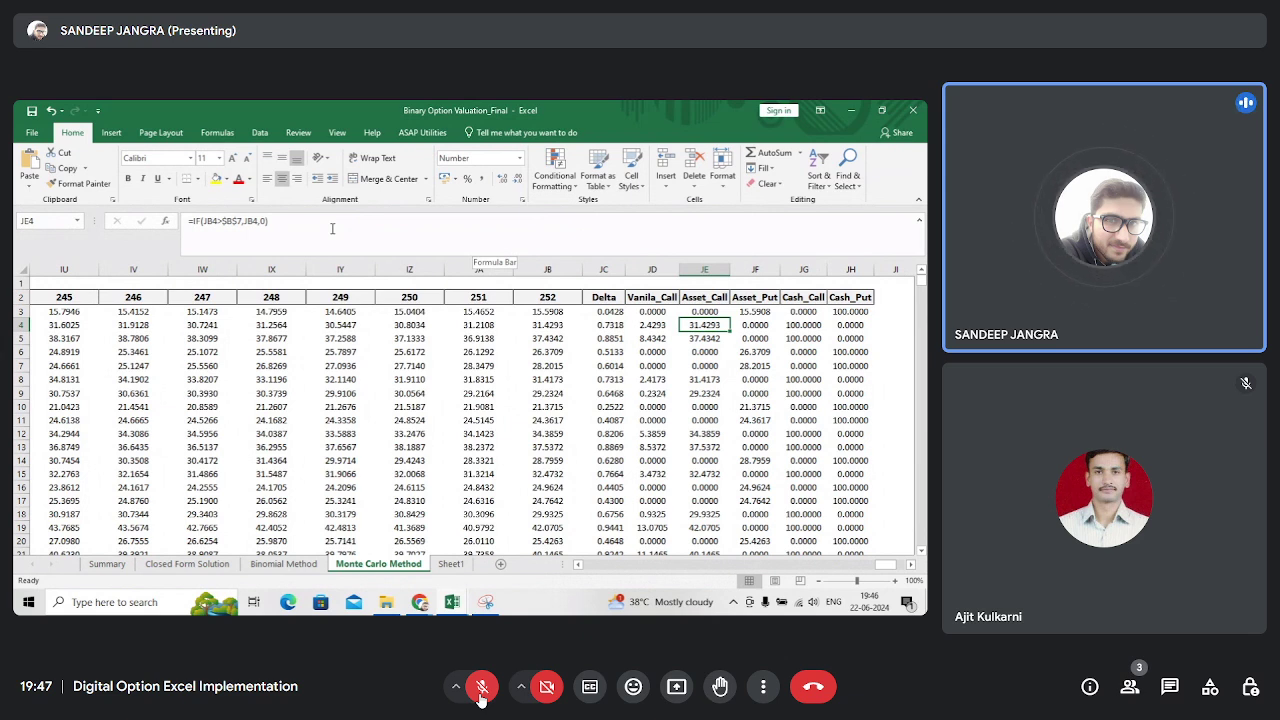
pyautogui.press('Left')
pyautogui.press('Right')
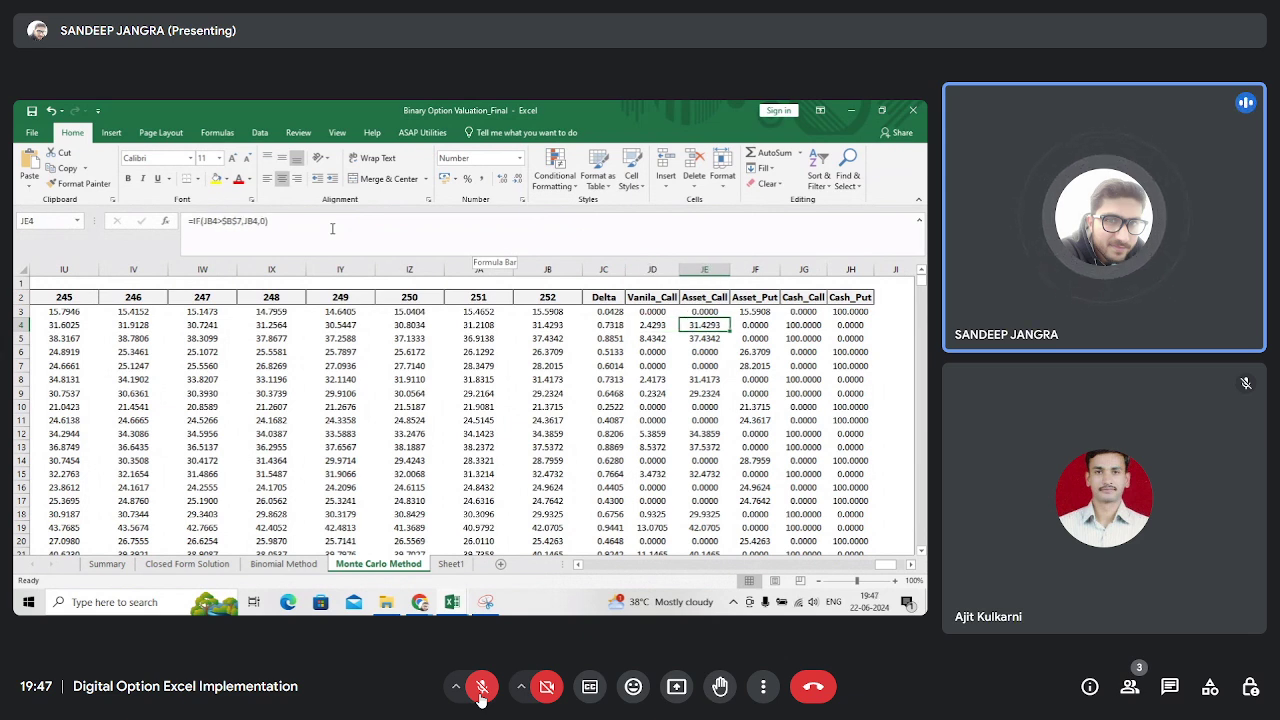
pyautogui.press('Down')
pyautogui.press('Up')
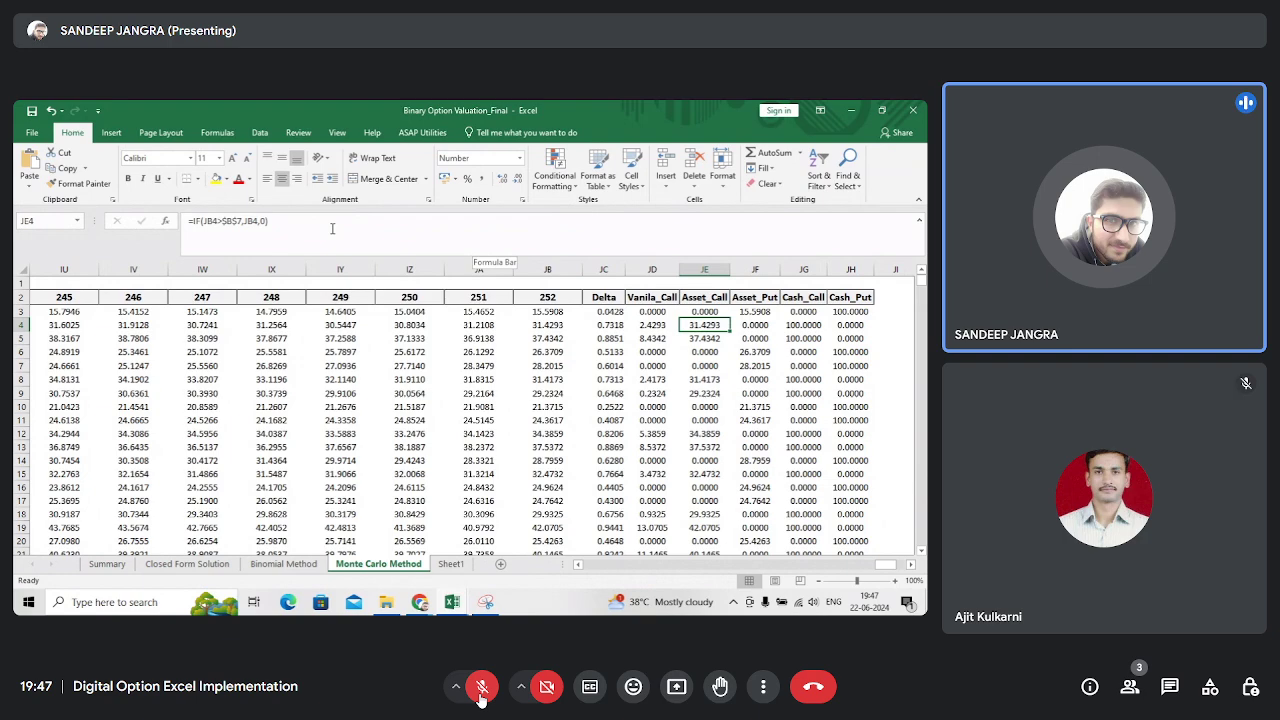
# - Go to the end of the Asset_Call column, show the formula in JE10000, and return to JE3
pyautogui.hotkey('ctrl', 'Down')
pyautogui.press('Up')
pyautogui.press('Up')
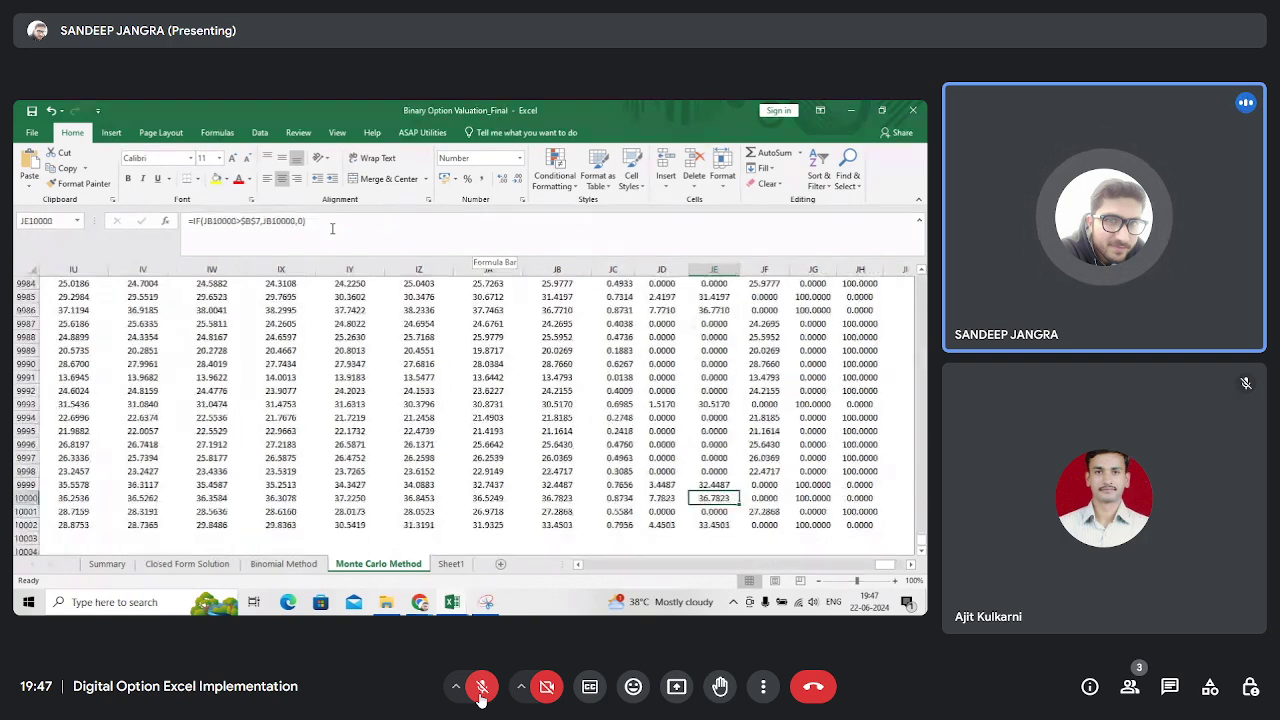
pyautogui.hotkey('ctrl', 'Up')
pyautogui.press('Down')
pyautogui.press('Down')
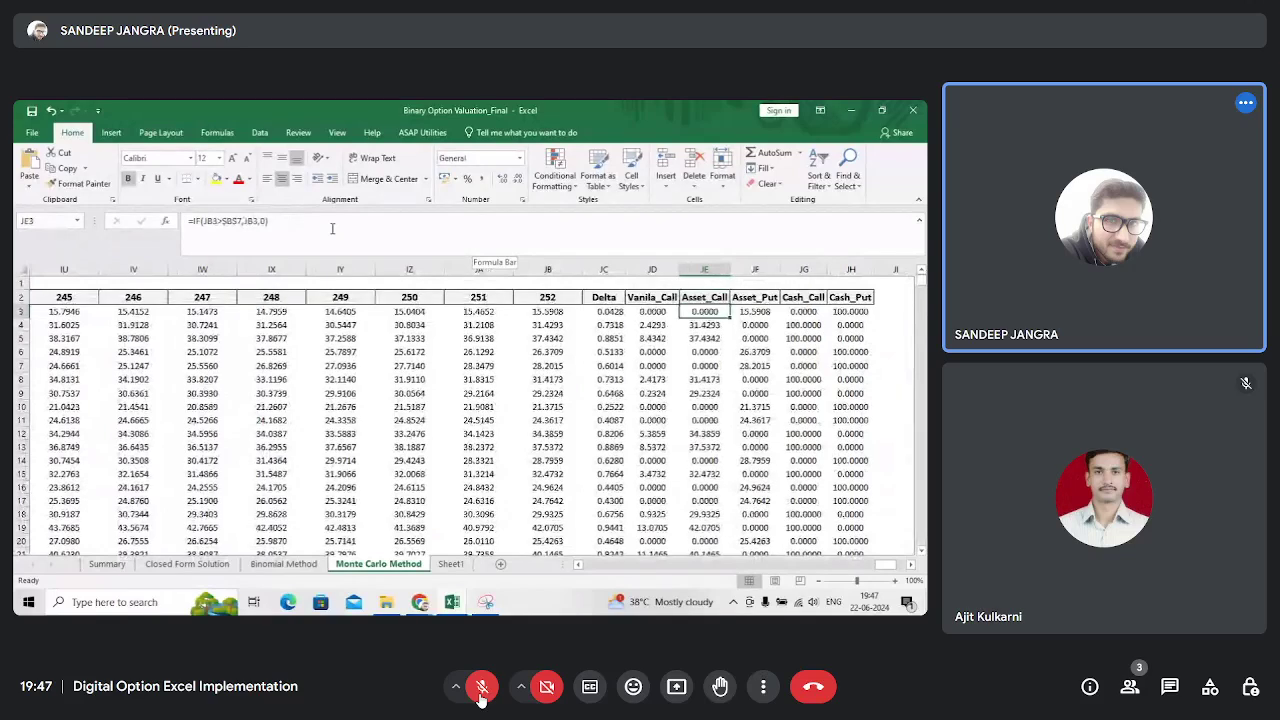
# - Show the Asset_Put payoff formula in JF3 and compare it with the Asset_Call formula in JE3
pyautogui.press('Right')
pyautogui.press('Up')
pyautogui.press('Up')
pyautogui.press('Down')
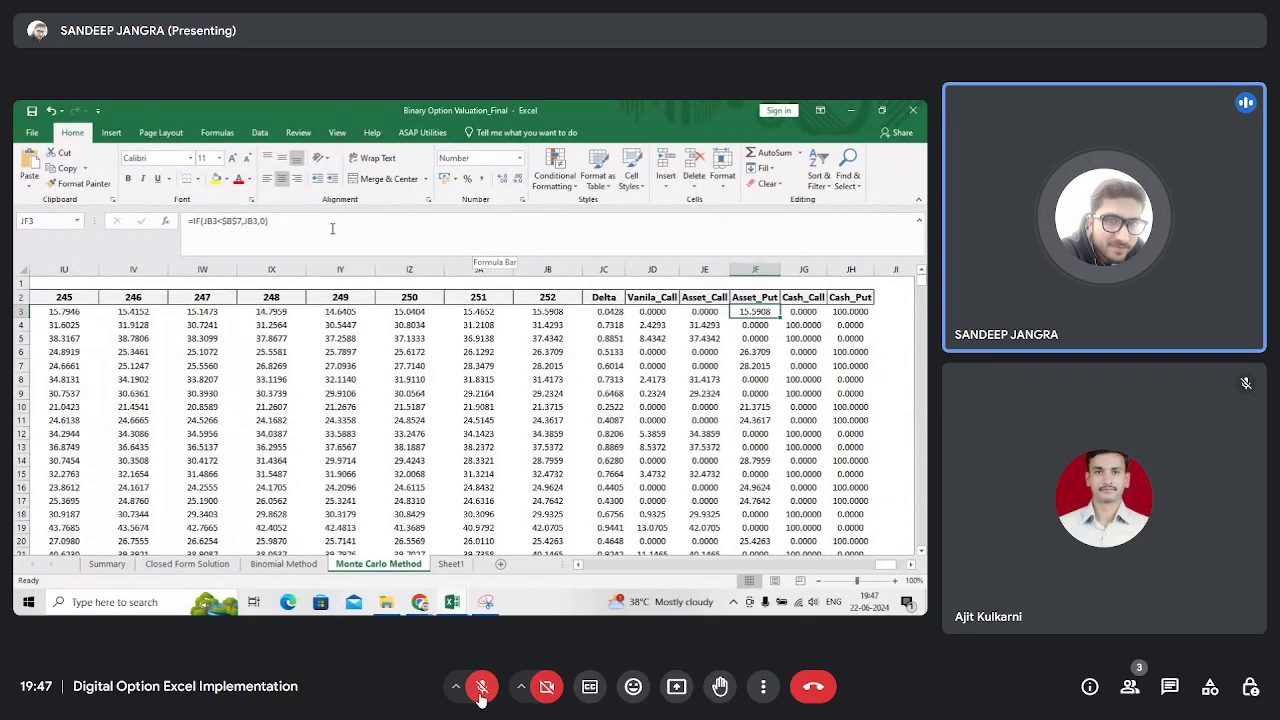
pyautogui.press('Down')
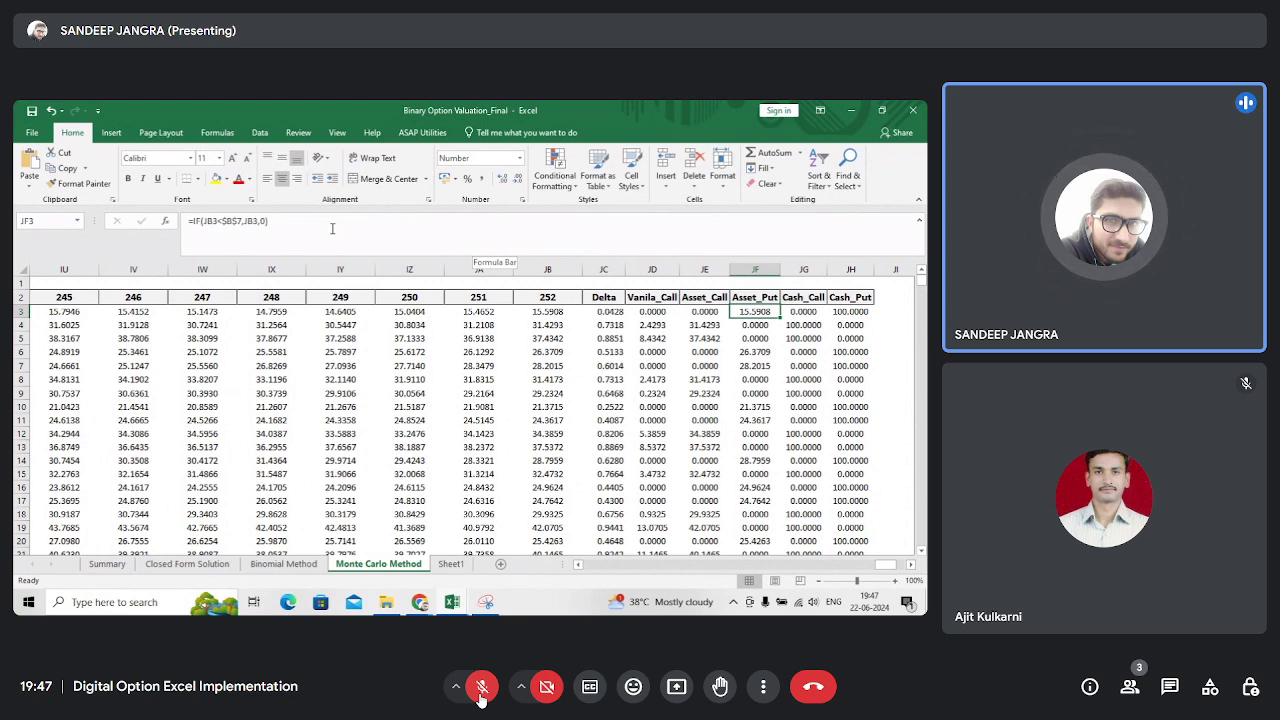
pyautogui.press('Left')
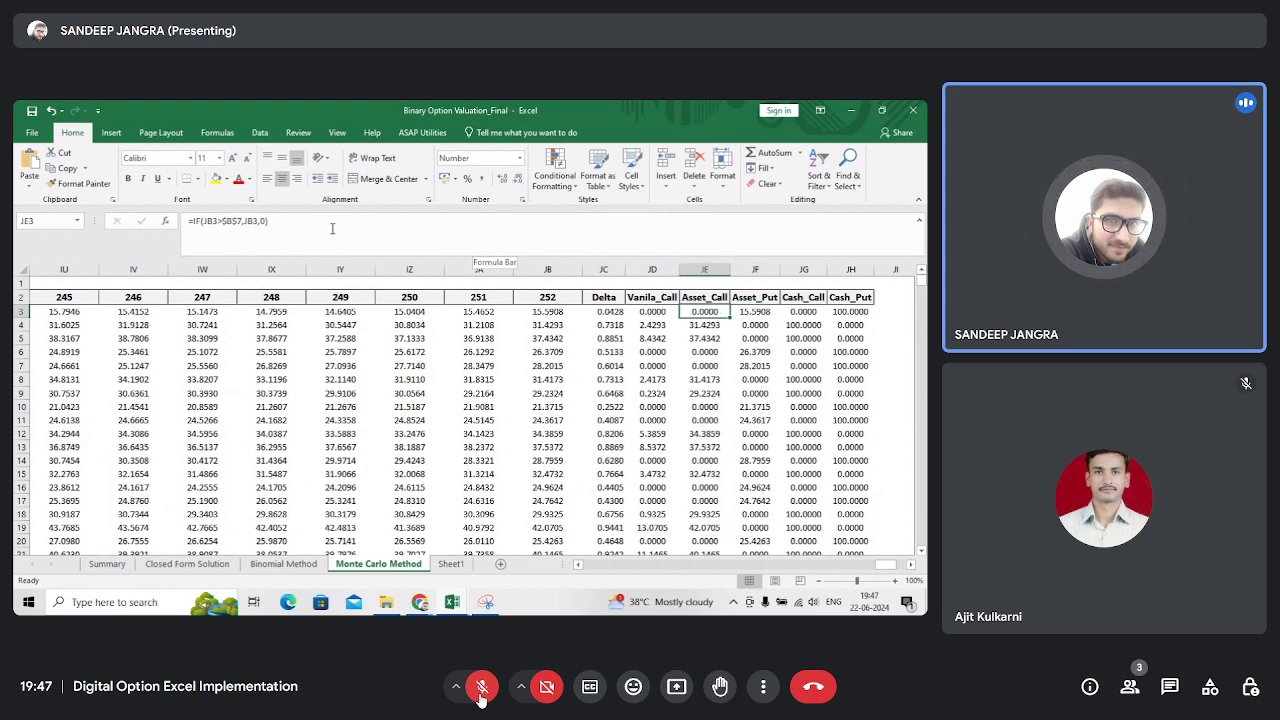
pyautogui.press('Right')
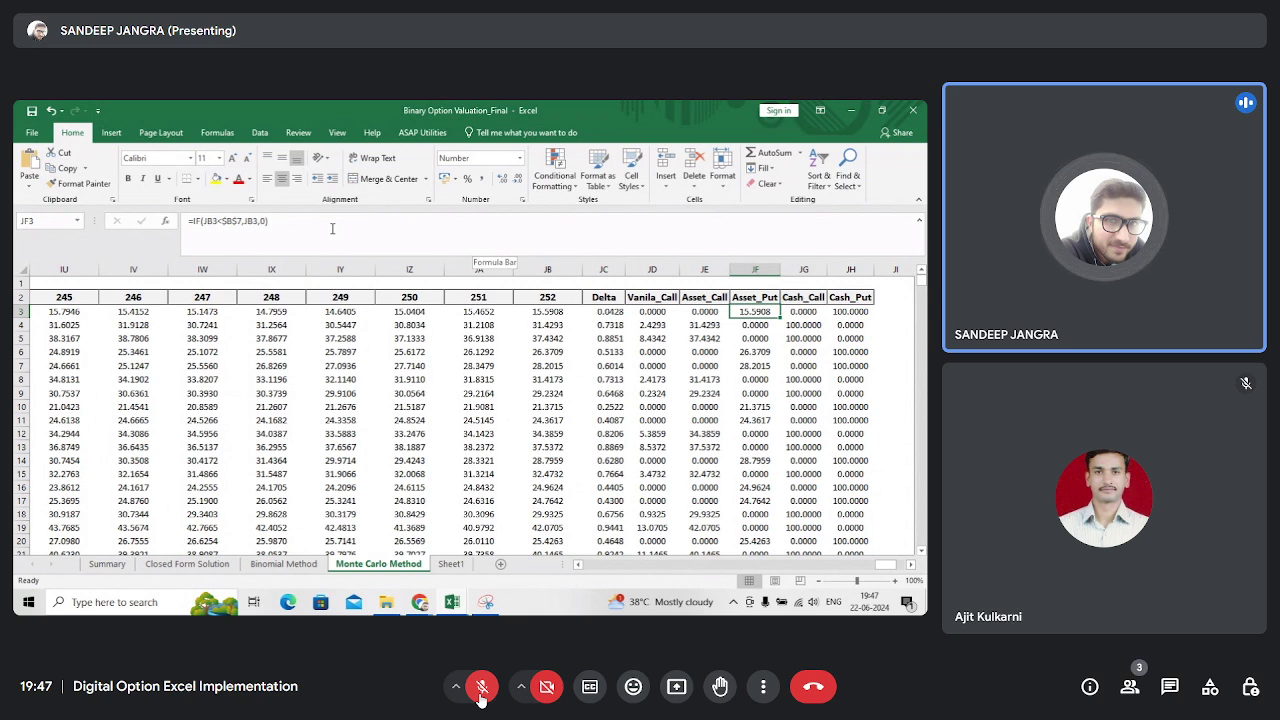
# - Show the Cash_Call payoff formula in JG3 alongside the neighbouring Asset_Put and Cash_Put formulas in row 3
pyautogui.press('Right')
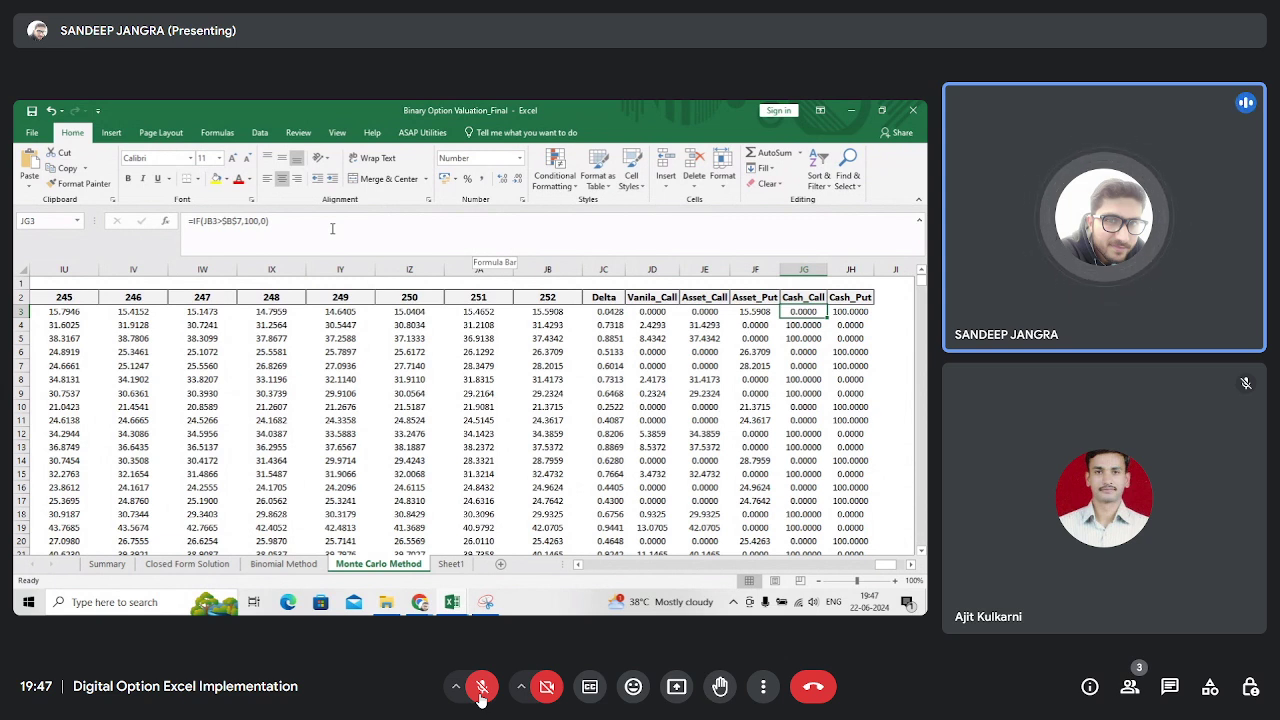
pyautogui.press('Left')
pyautogui.press('Right')
pyautogui.press('Right')
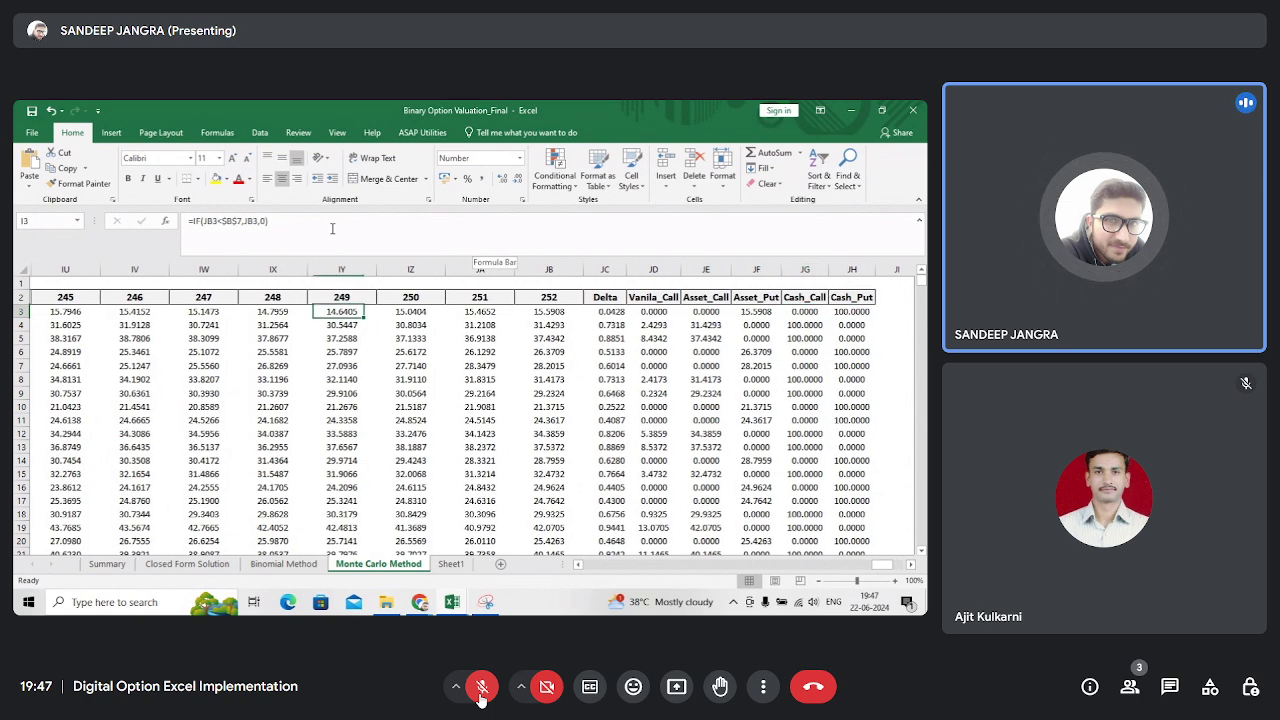
pyautogui.hotkey('ctrl', 'Left')
pyautogui.hotkey('ctrl', 'Right')
pyautogui.press('Left')
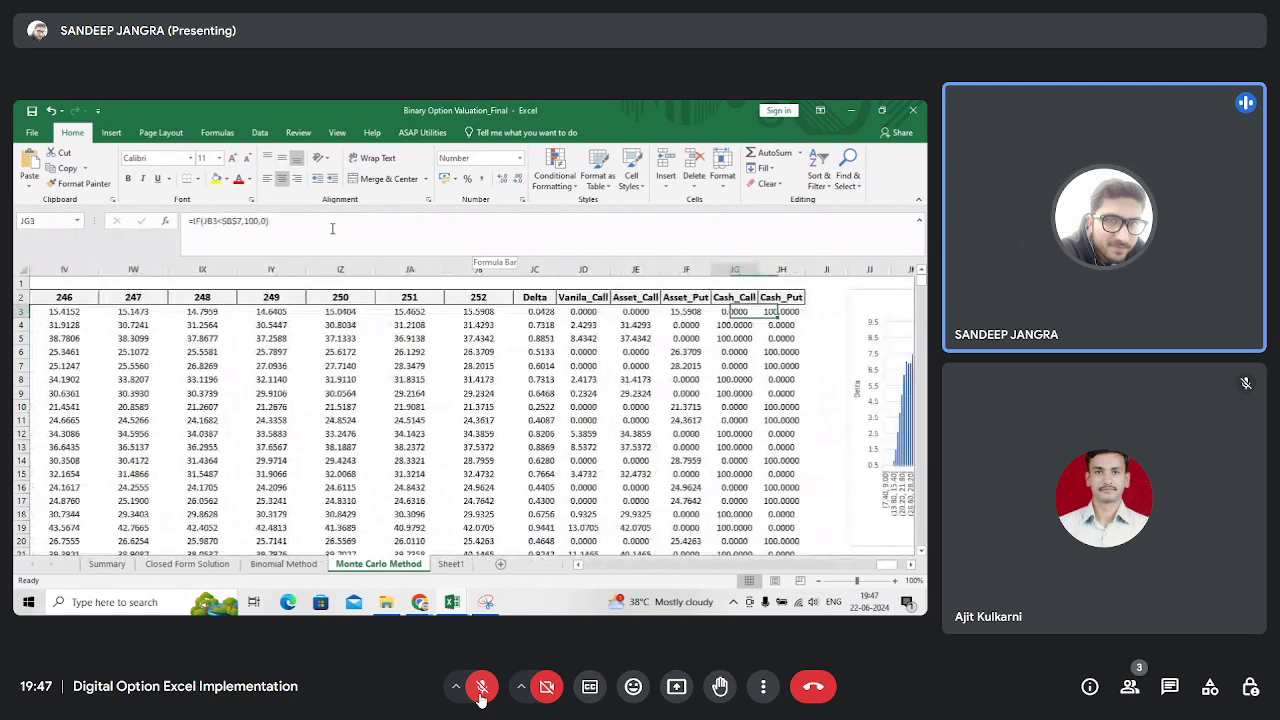
# - Trace the row 3 payoffs back to the day 252 price in JB3 and return to the Cash_Call formula in JG3
pyautogui.press('Left')
pyautogui.press('Left')
pyautogui.press('Left')
pyautogui.press('Left')
pyautogui.press('Left')
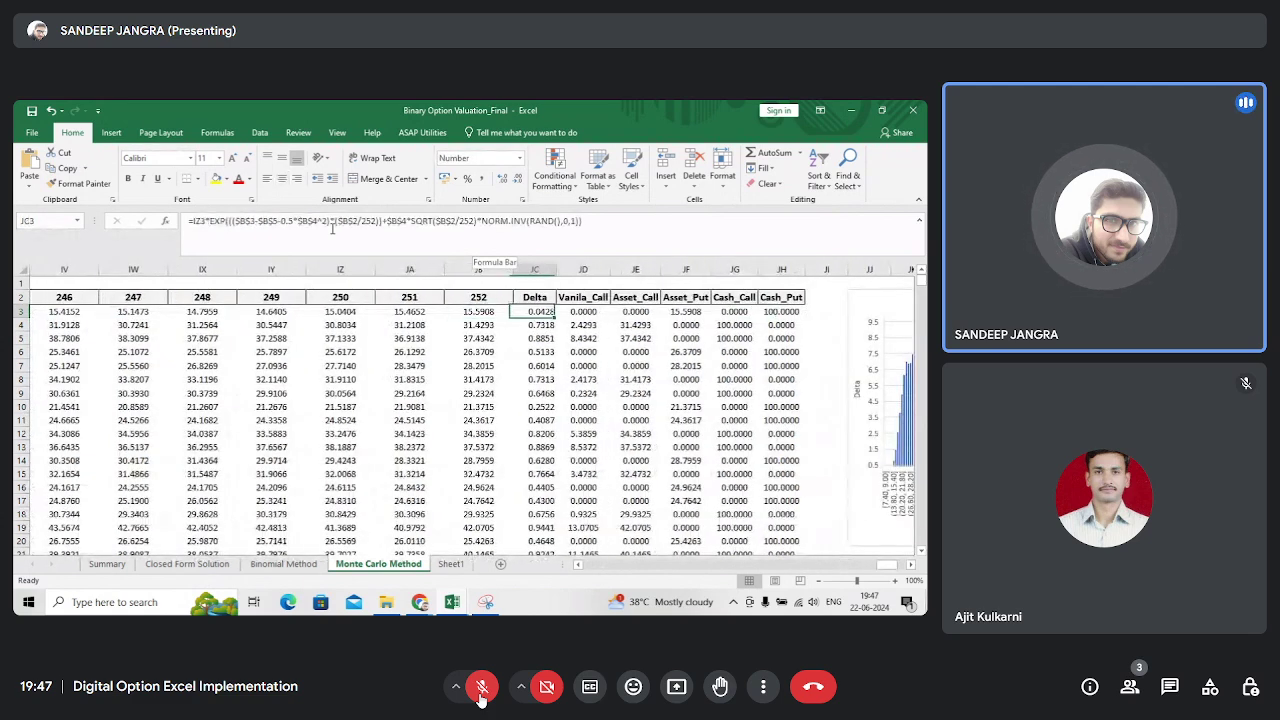
pyautogui.press('Right')
pyautogui.press('Right')
pyautogui.press('Right')
pyautogui.press('Right')
pyautogui.press('Right')
pyautogui.press('Left')
pyautogui.press('Right')
pyautogui.press('Down')
pyautogui.press('Up')
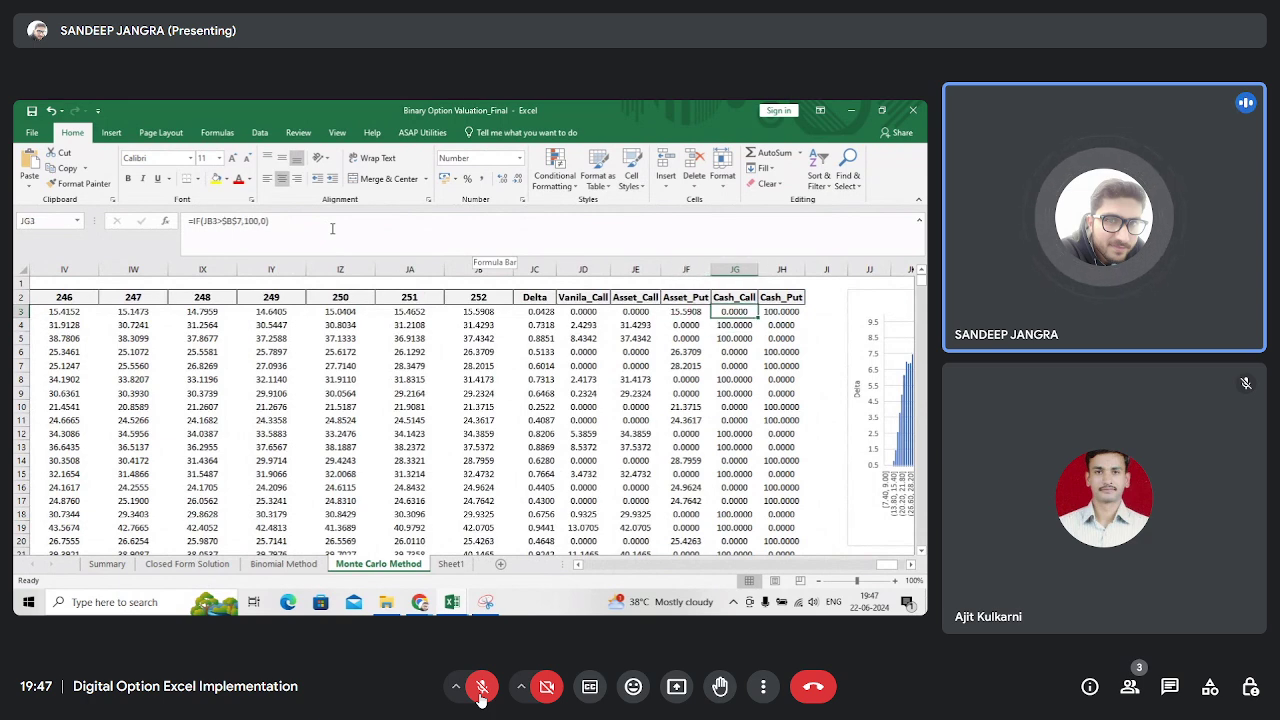
# - Show the Cash_Call payoff formula in JG4 and compare it with the Asset_Put payoff in JF4
pyautogui.press('Down')
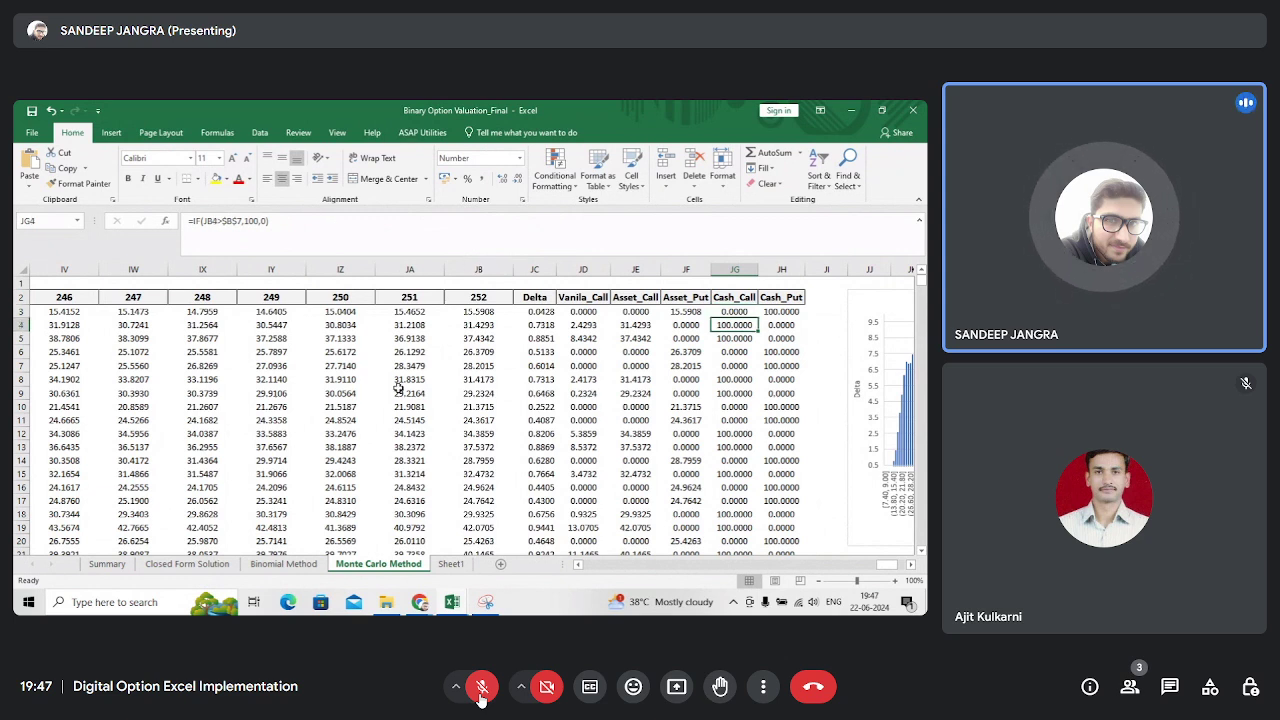
pyautogui.press('Left')
pyautogui.press('Right')
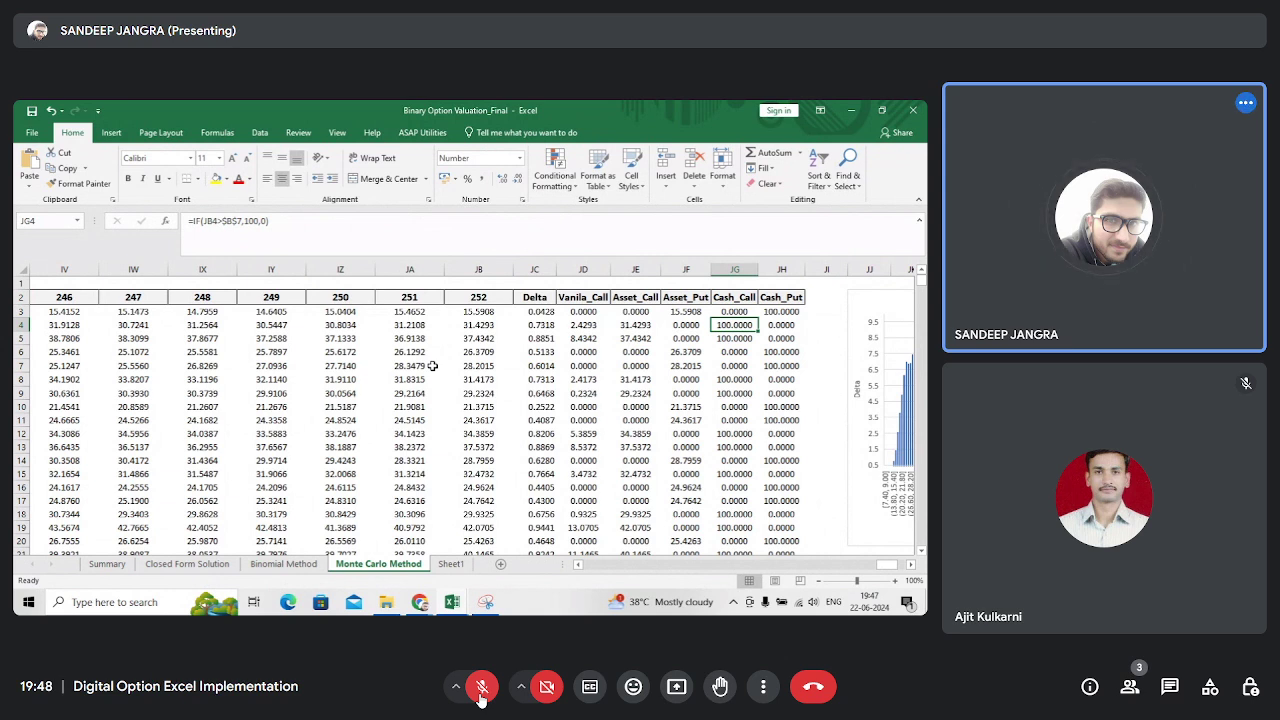
pyautogui.press('Left')
pyautogui.press('Right')
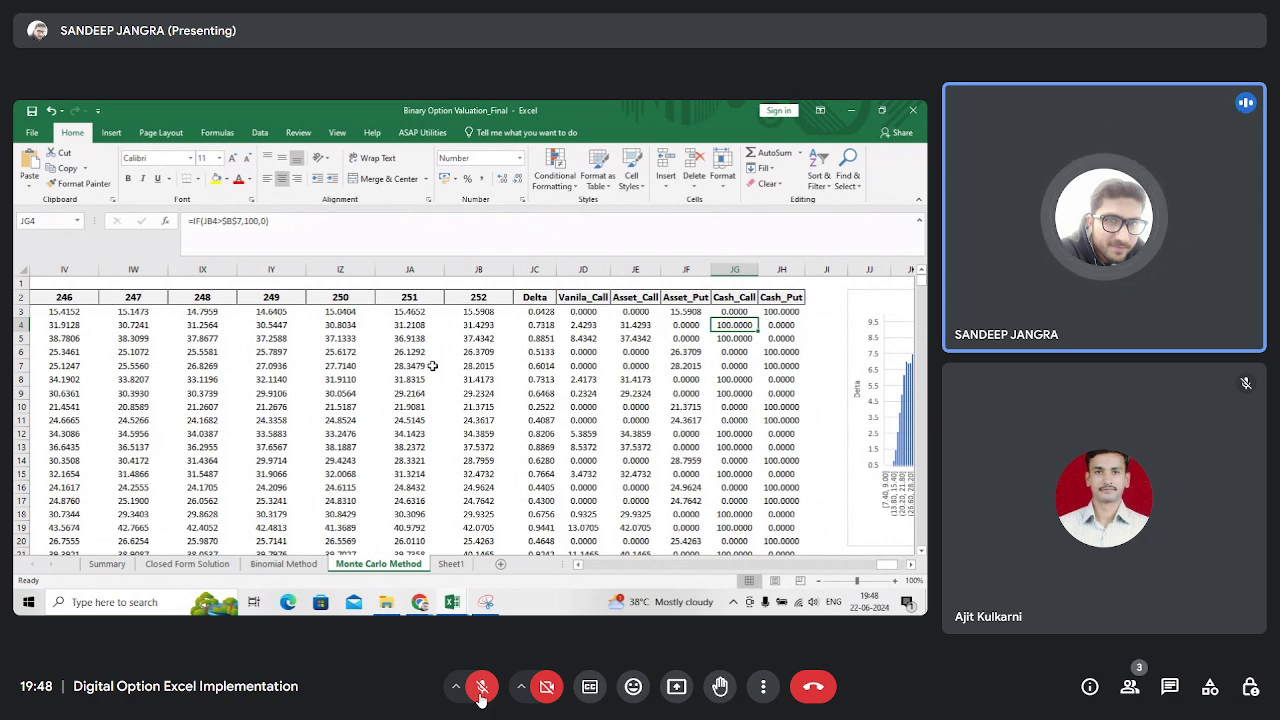
# - Show the Cash_Put payoff formulas in column JH, moving through the first few paths down to row 6
pyautogui.press('Down')
pyautogui.press('Right')
pyautogui.press('Up')
pyautogui.press('Up')
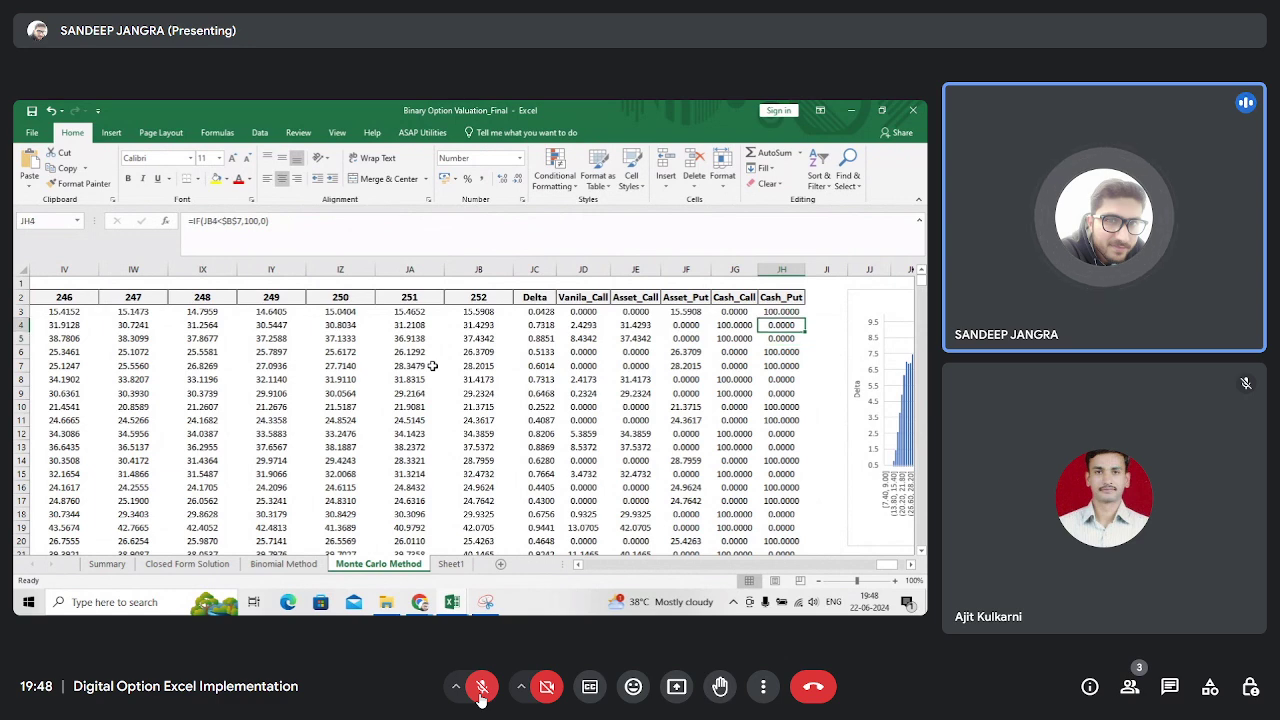
pyautogui.press('Down')
pyautogui.press('Down')
pyautogui.press('Down')
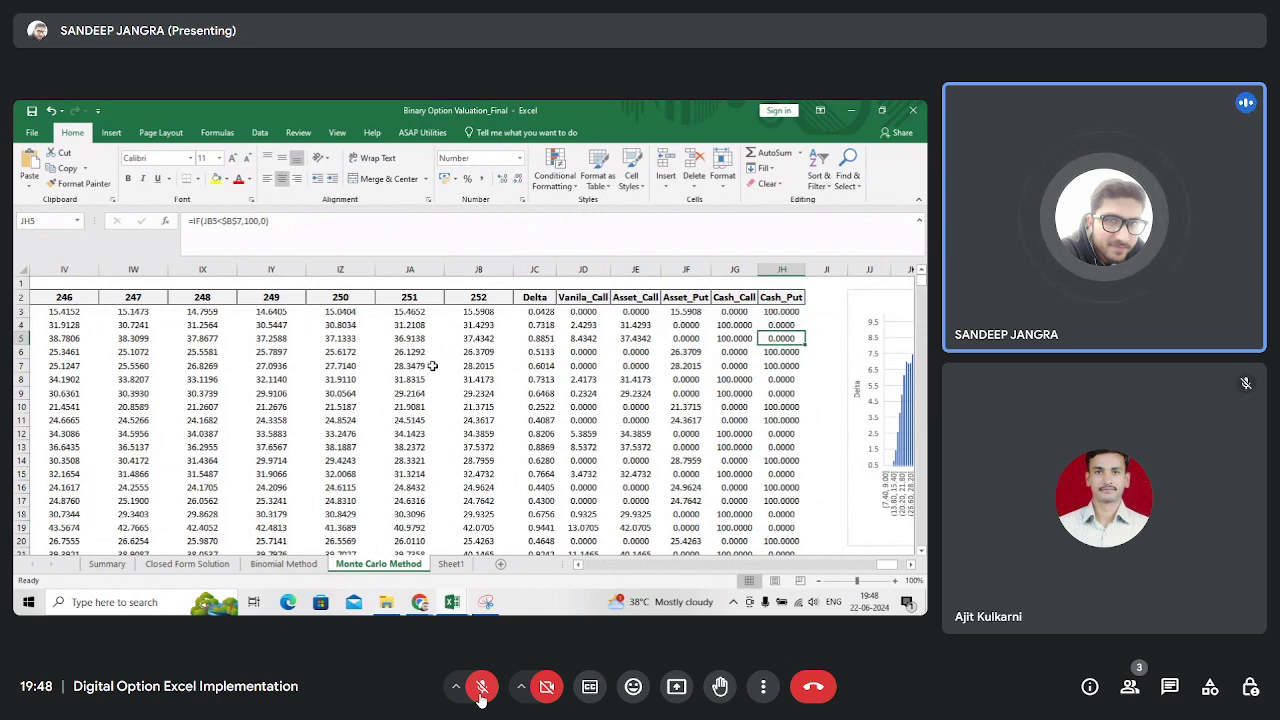
# - Go from JG6 to the end of the Cash_Call column and return to row 3 at the Asset_Put formula in JF3
pyautogui.press('Left')
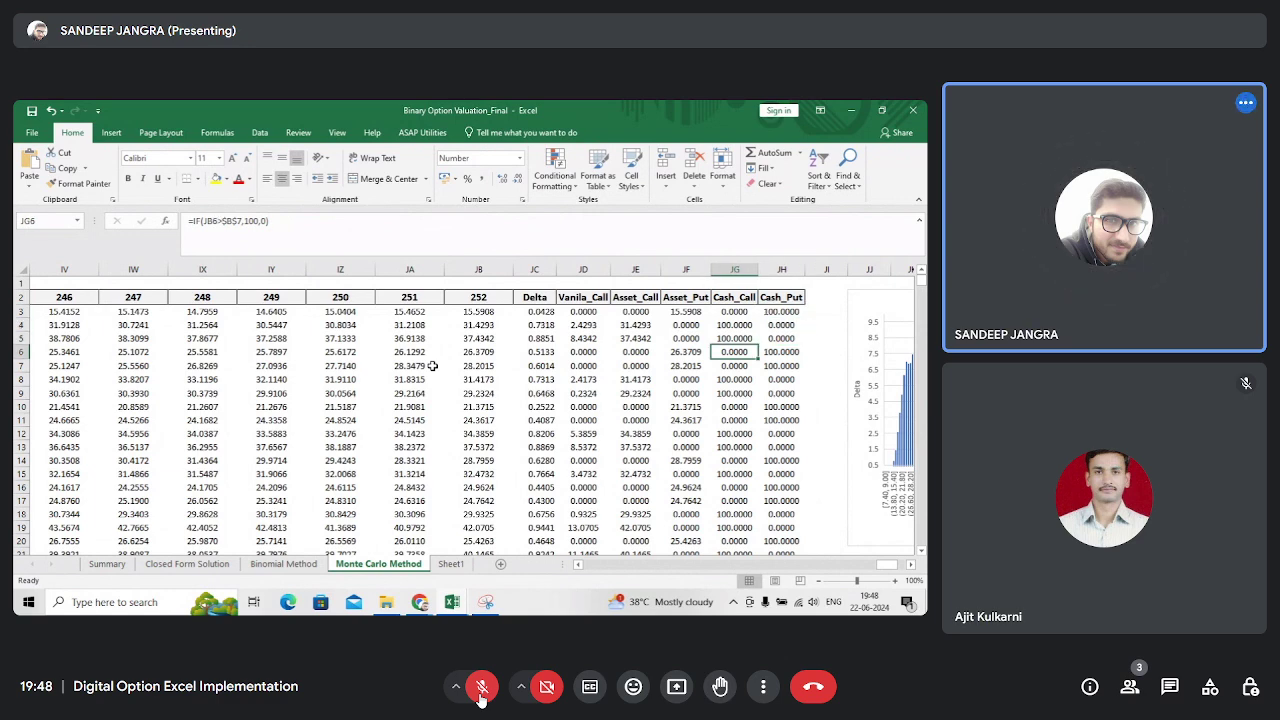
pyautogui.hotkey('ctrl', 'Down')
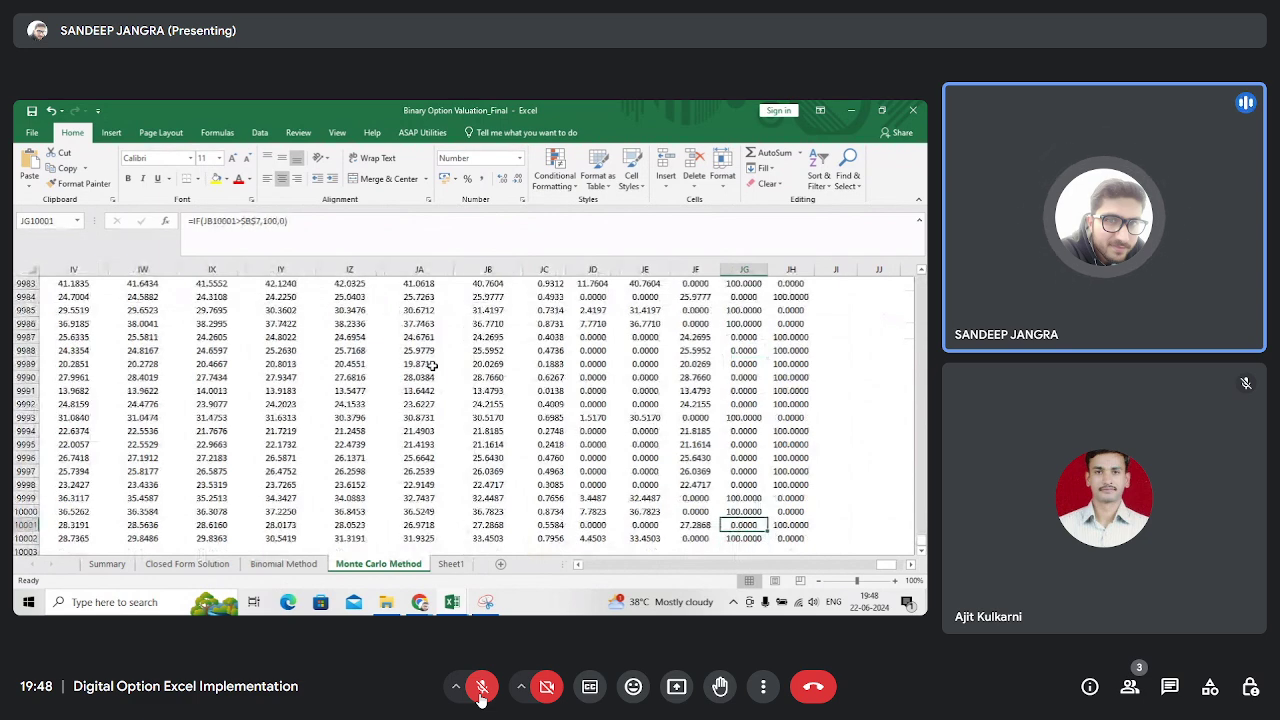
pyautogui.hotkey('ctrl', 'Up')
pyautogui.press('Down')
pyautogui.press('Left')
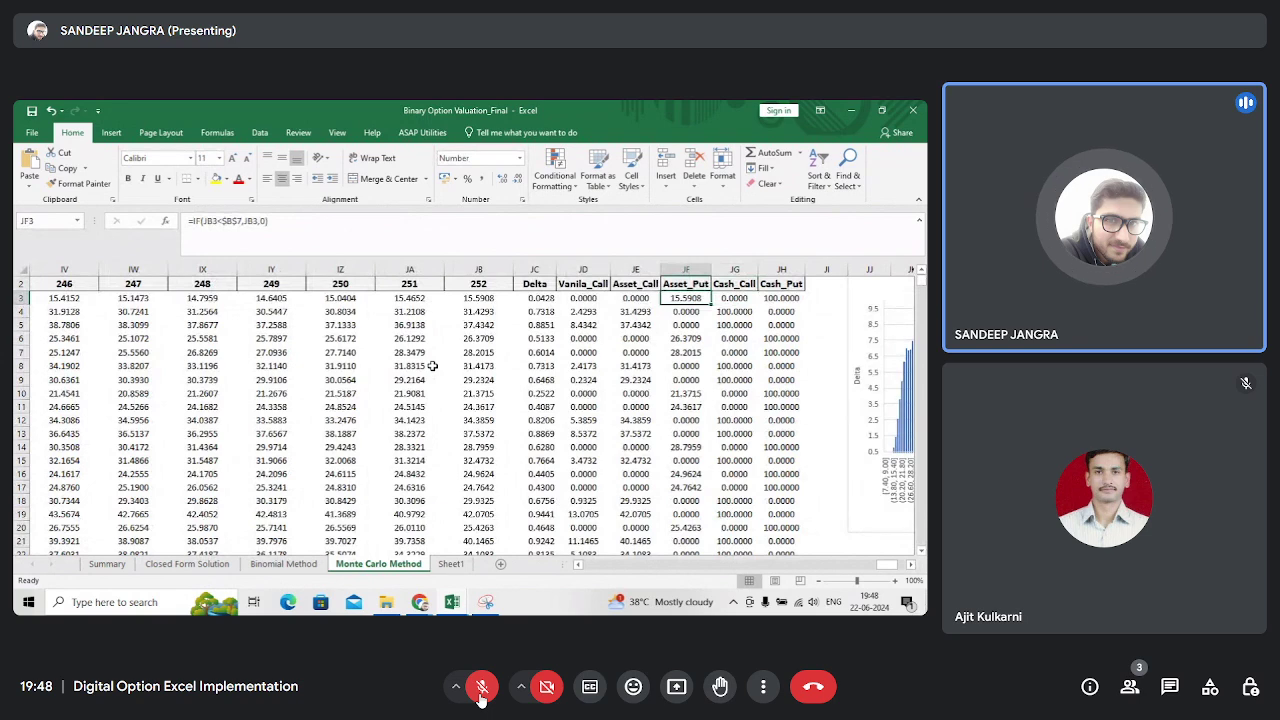
# - Return from the Asset_Put header to the Binary option Pricing table at the start of the Monte Carlo Method sheet
pyautogui.press('Up')
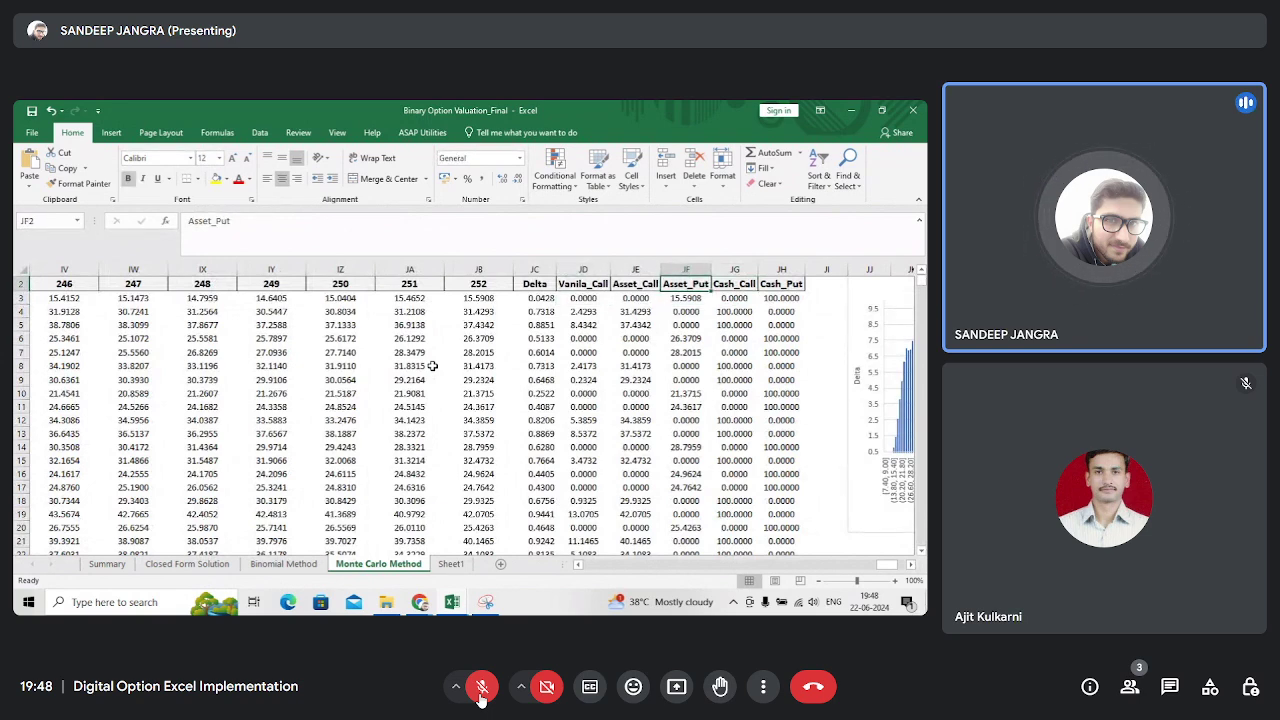
pyautogui.hotkey('ctrl', 'Left')
pyautogui.hotkey('ctrl', 'Left')
pyautogui.hotkey('ctrl', 'Left')
pyautogui.press('Right')
pyautogui.press('Right')
pyautogui.press('Down')
pyautogui.press('Down')
pyautogui.press('Right')
pyautogui.press('Right')
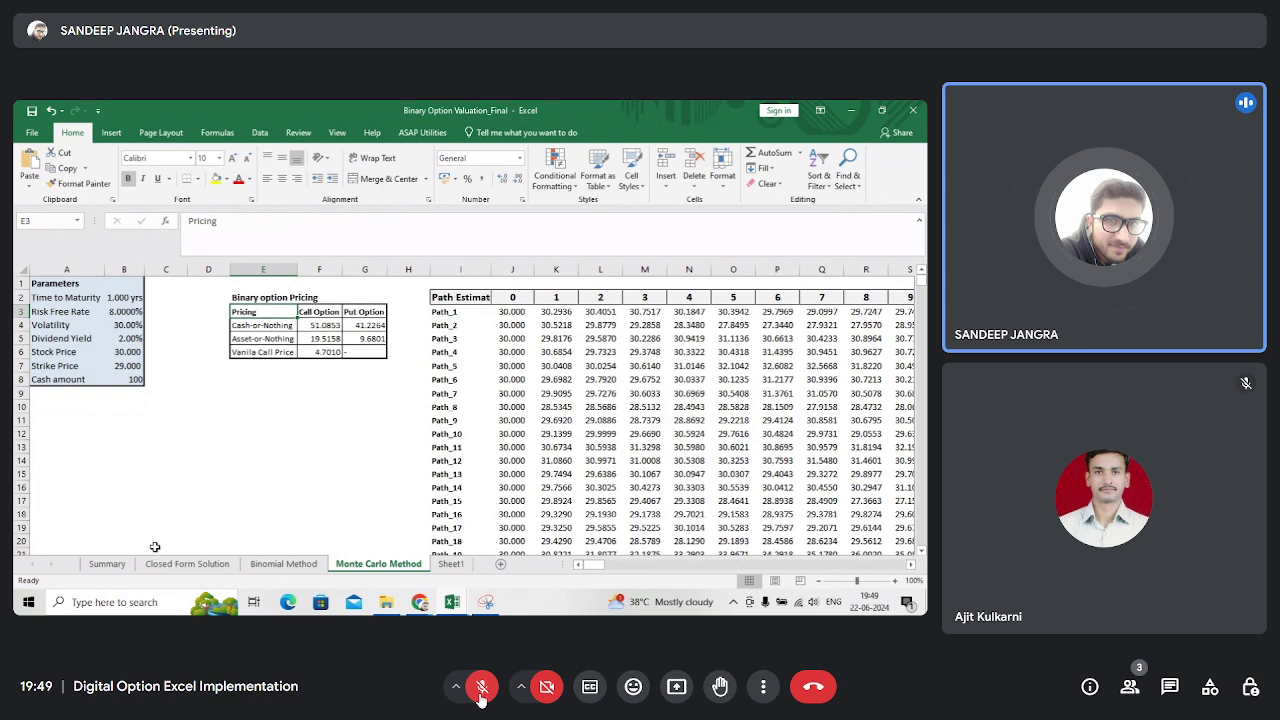
# - Open the Summary sheet and show the closed-form cash-or-nothing call link in C4 and its method label in B4
pyautogui.click(112, 564)
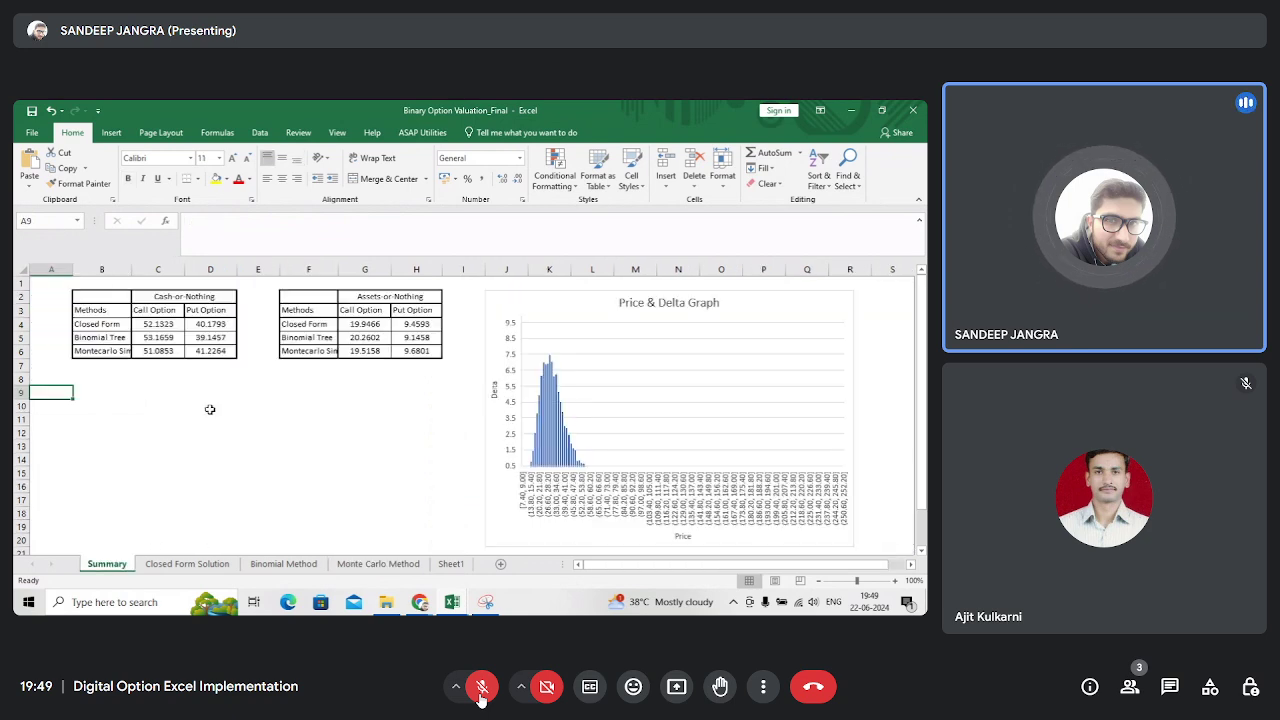
pyautogui.press('Up')
pyautogui.press('Up')
pyautogui.press('Up')
pyautogui.press('Right')
pyautogui.press('Right')
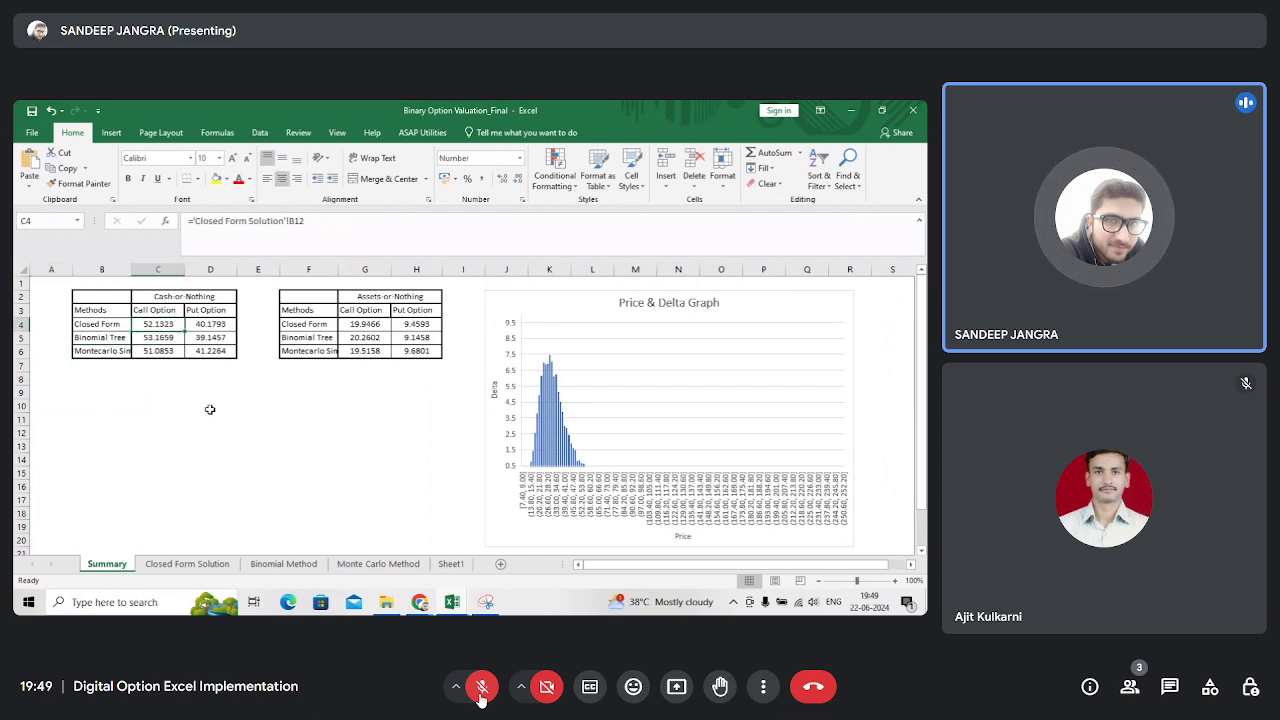
pyautogui.press('Up')
pyautogui.press('Up')
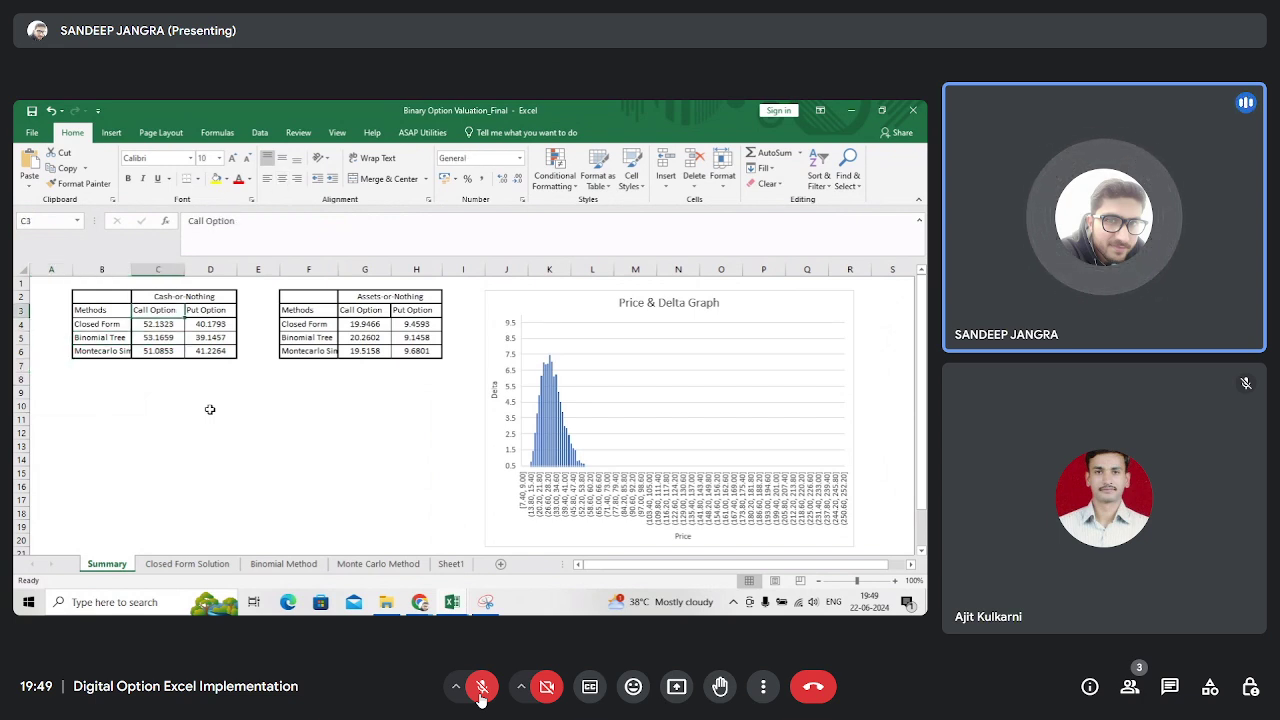
pyautogui.press('Down')
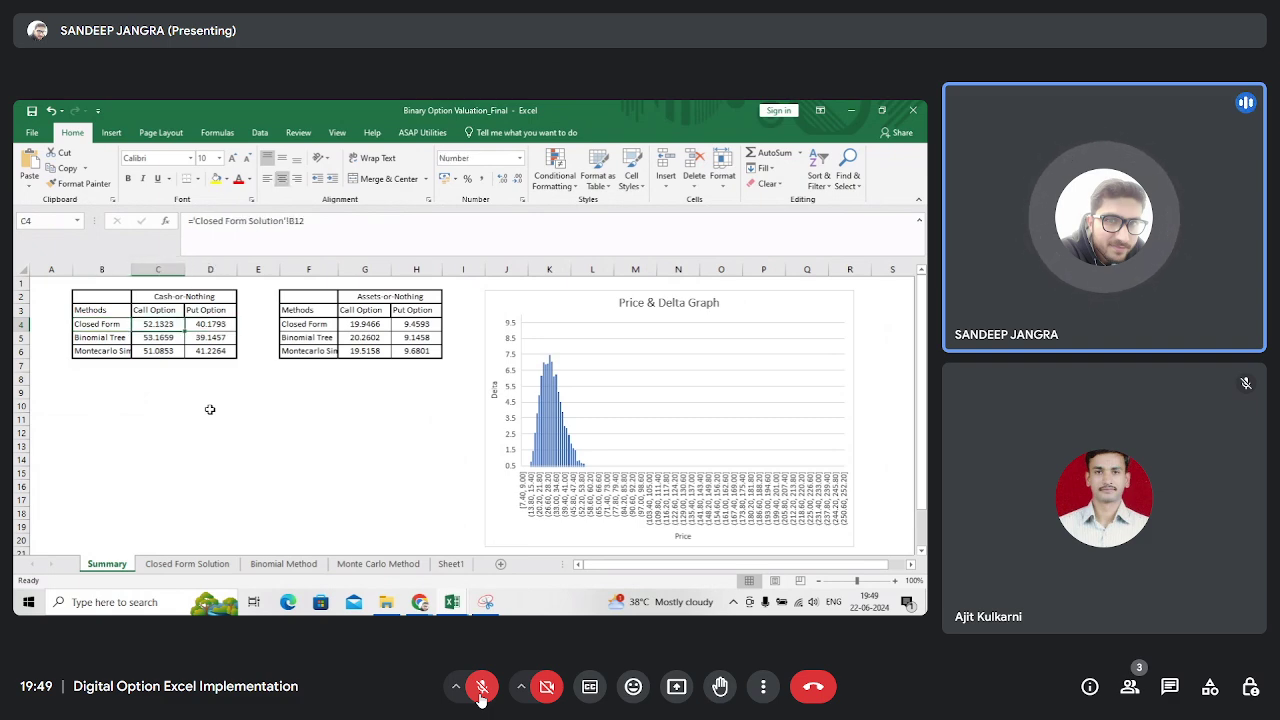
pyautogui.press('Left')
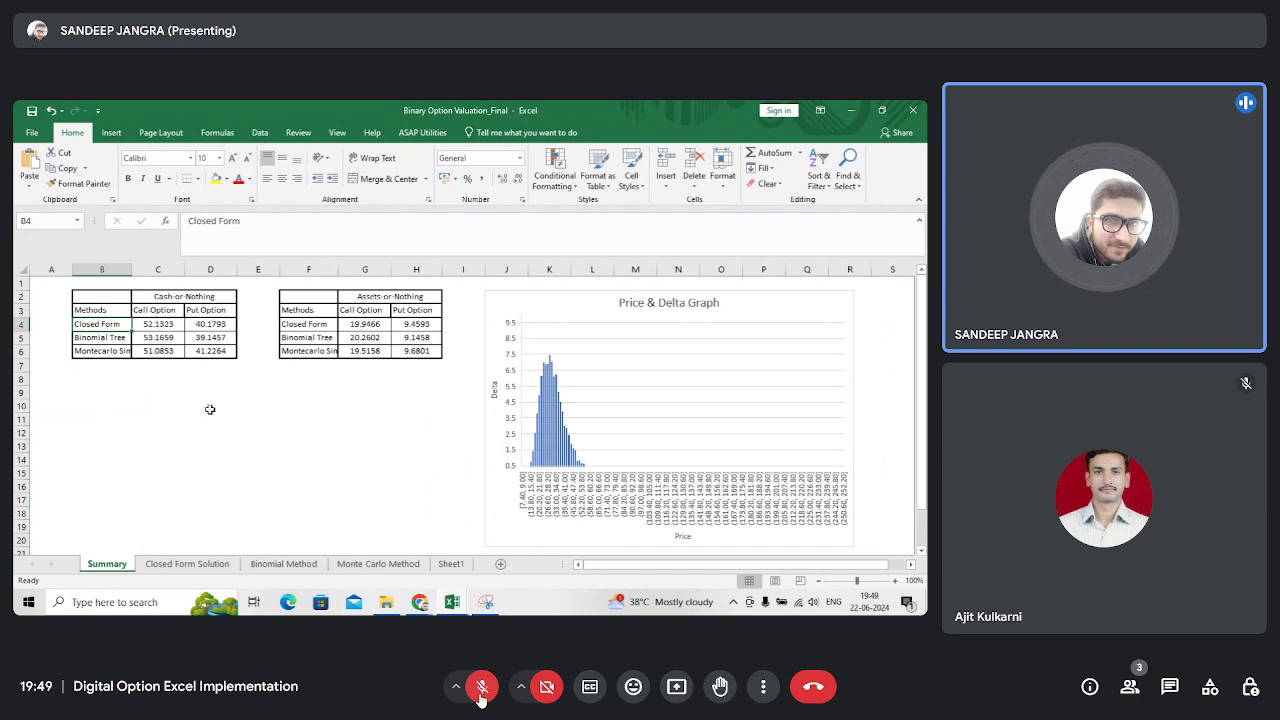
# - Show the pricing table on the Closed Form Solution sheet, ending on its Asset-or-Nothing row, and return to the Summary sheet
pyautogui.hotkey('ctrl', 'pagedown')
pyautogui.press('Left')
pyautogui.press('Down')
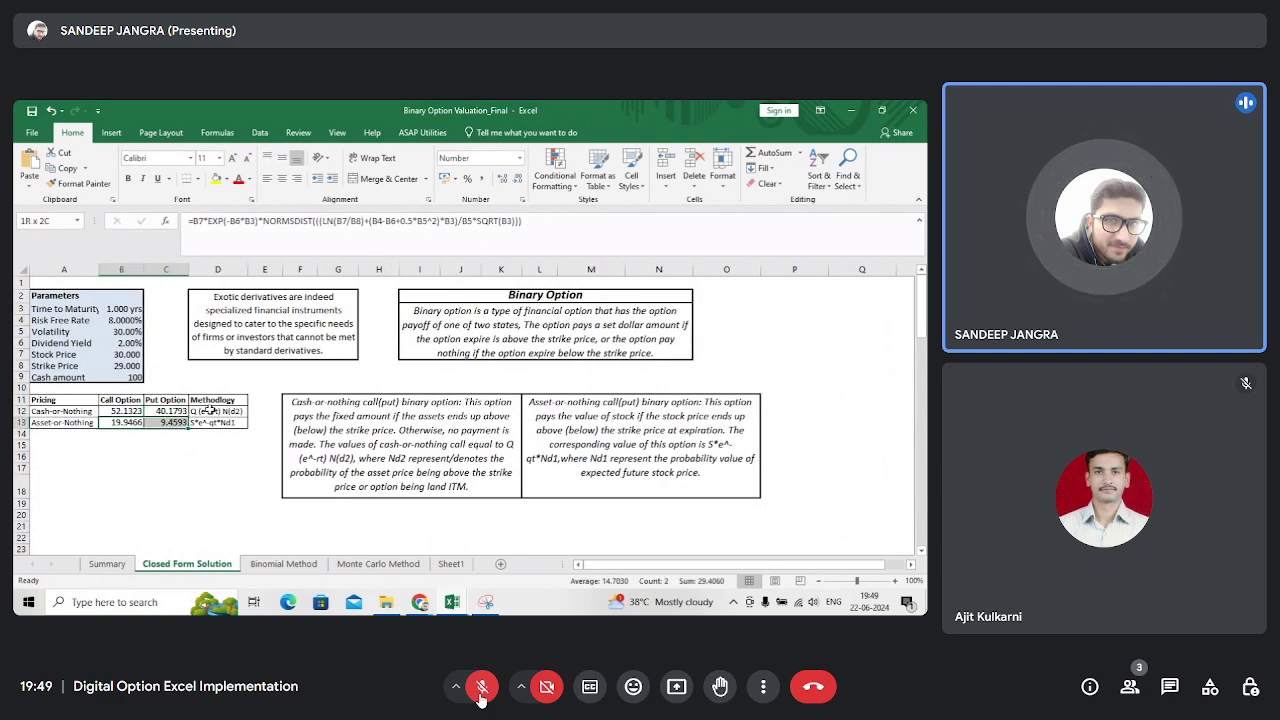
pyautogui.press('Left')
pyautogui.hotkey('ctrl', 'pageup')
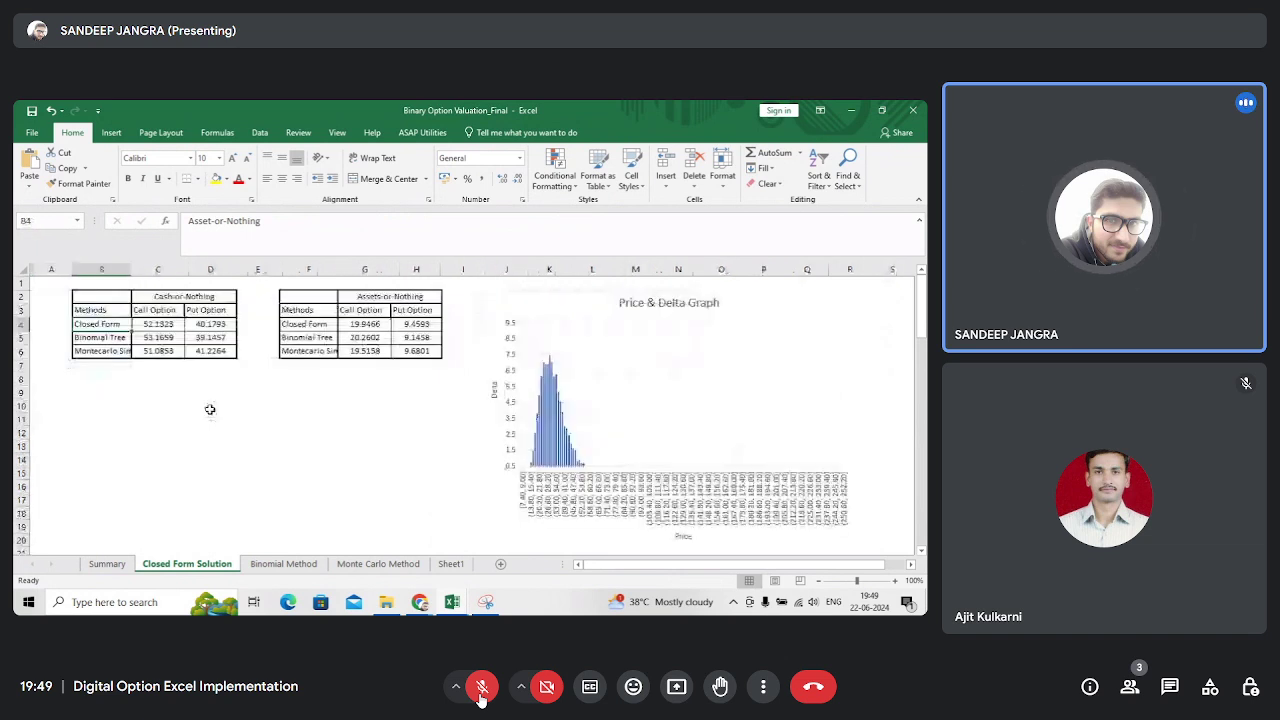
# - Show the closed-form asset-or-nothing call link in G4 of the Summary sheet
pyautogui.press('Right')
pyautogui.press('Right')
pyautogui.press('Right')
pyautogui.press('Right')
pyautogui.press('Right')
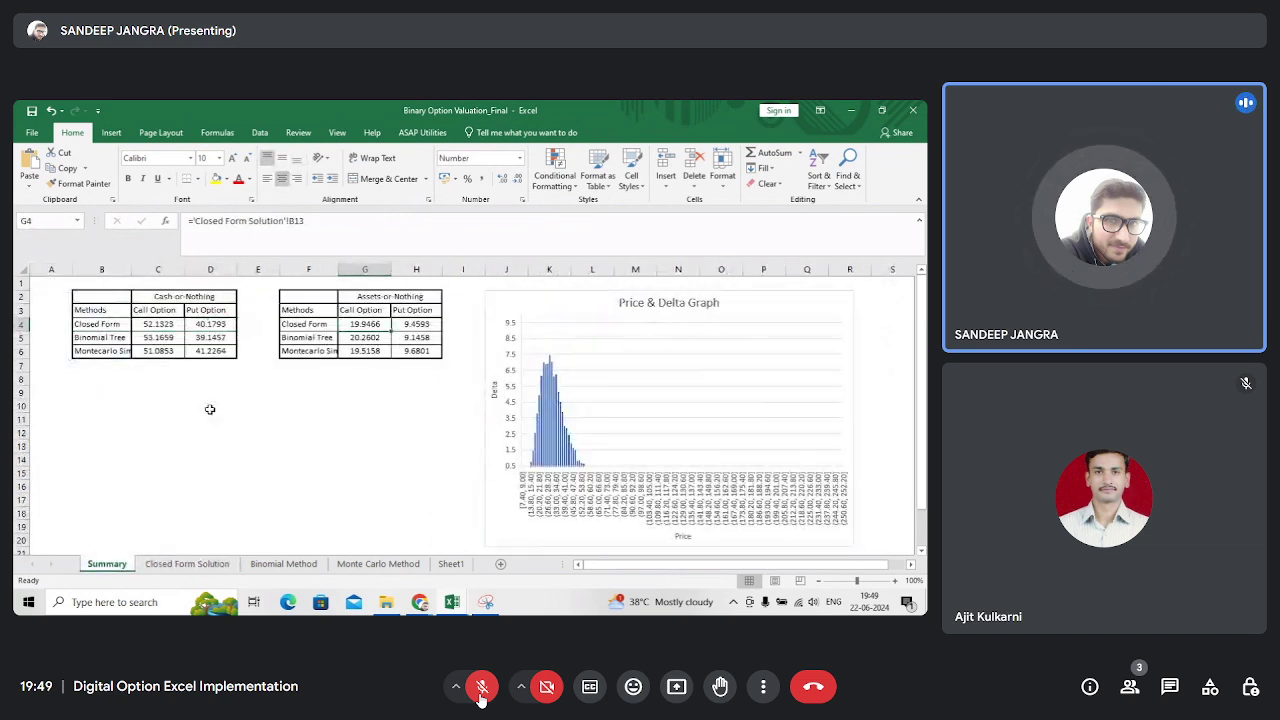
pyautogui.press('Left')
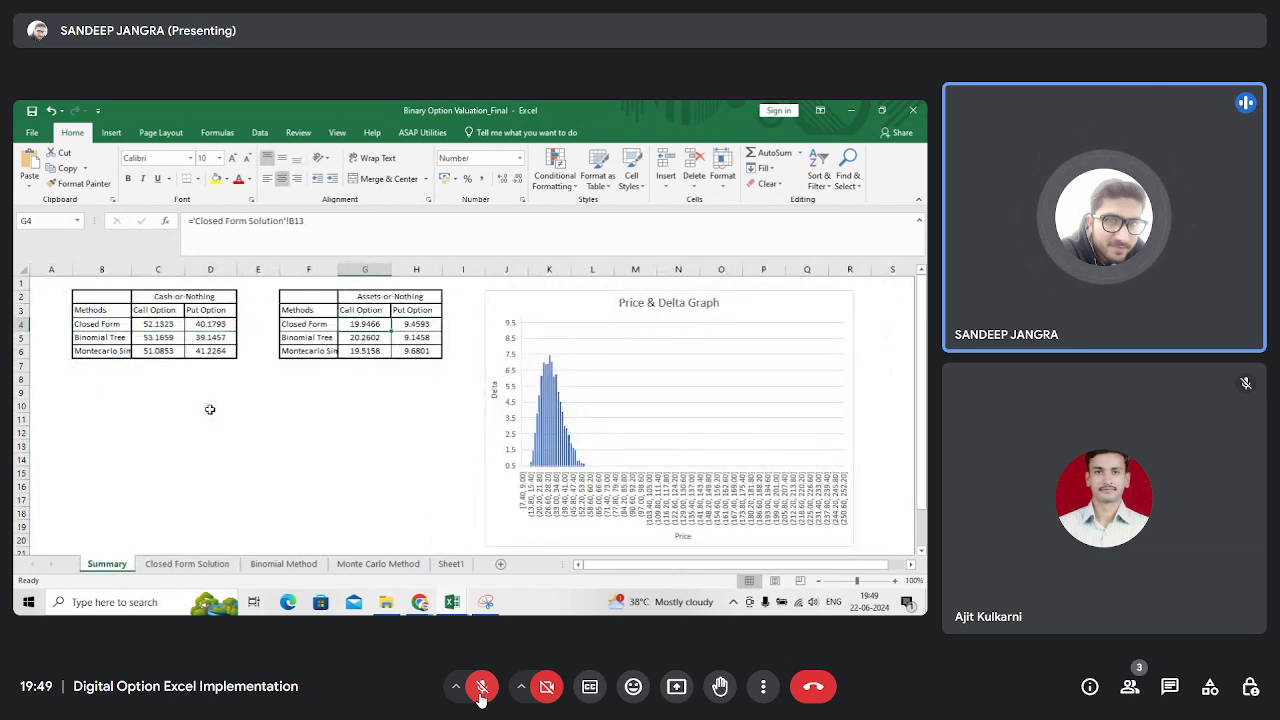
# - Show the Binomial Tree cash-or-nothing call and put links in C5 and D5
pyautogui.press('Left')
pyautogui.press('Left')
pyautogui.press('Left')
pyautogui.press('Left')
pyautogui.press('Left')
pyautogui.press('Down')
pyautogui.press('Right')
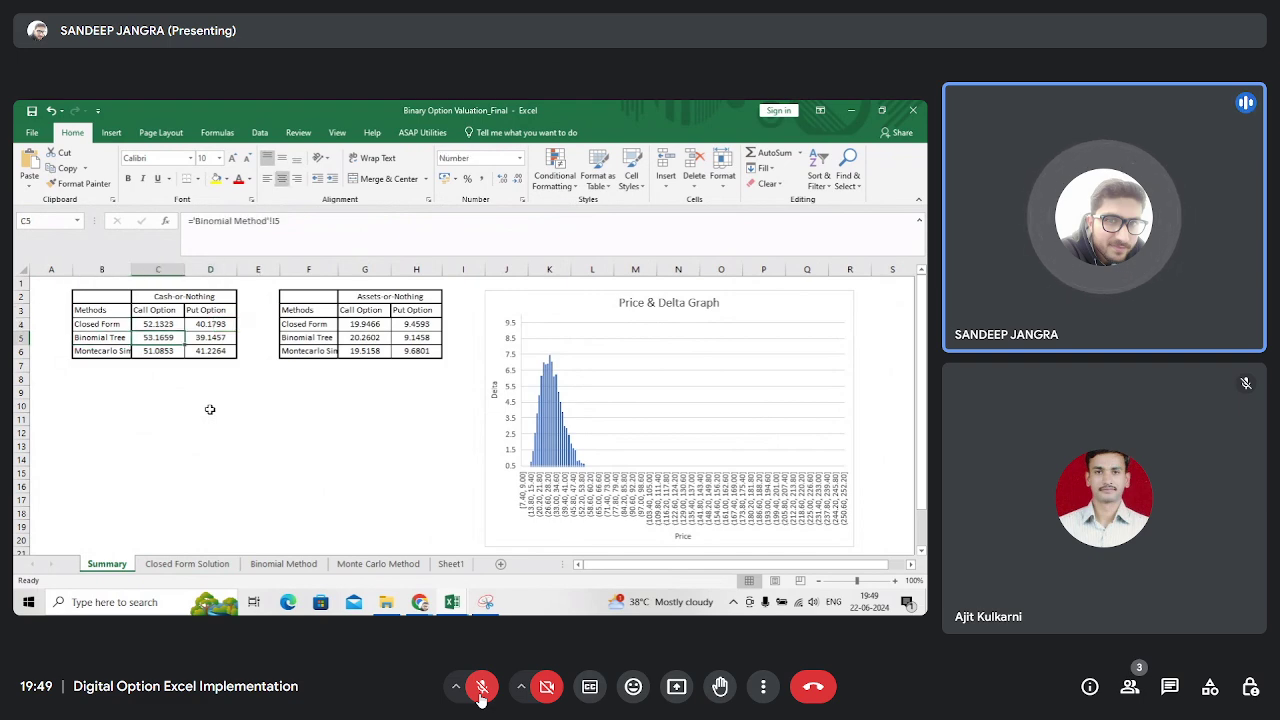
pyautogui.press('Right')
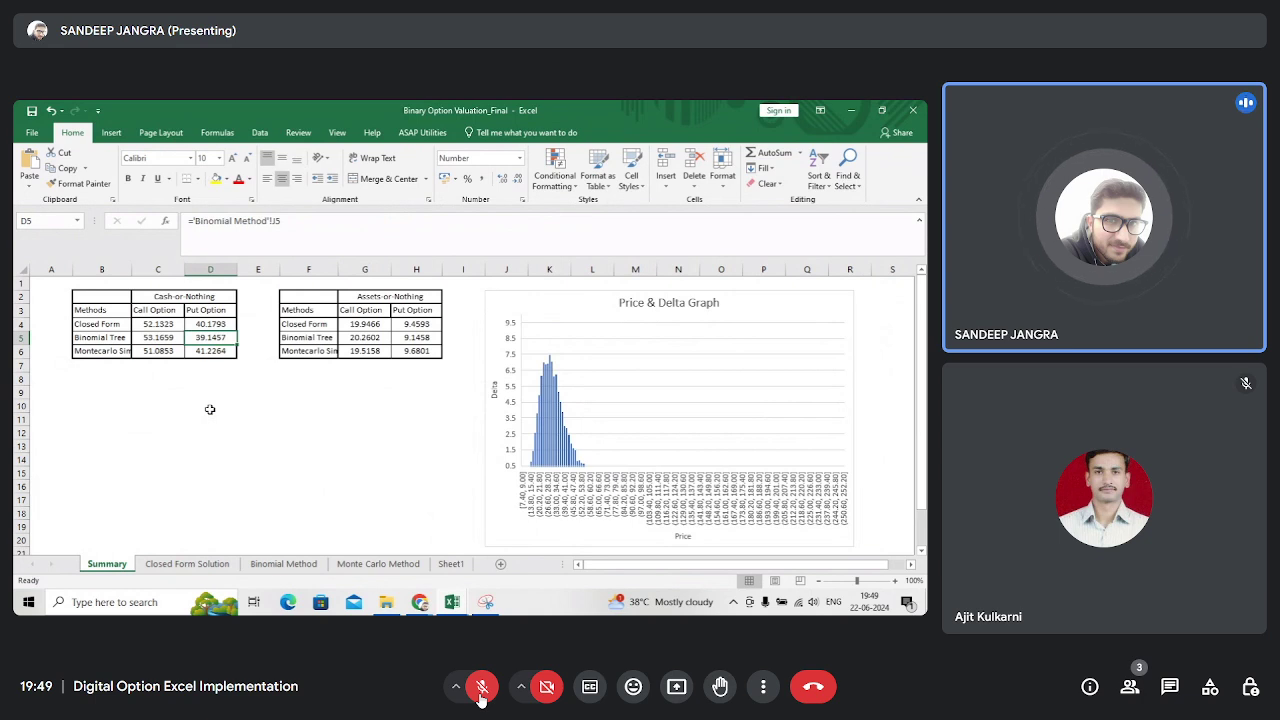
# - Show the Binomial Tree asset-or-nothing put and call links in H5 and G5
pyautogui.press('Right')
pyautogui.press('Right')
pyautogui.press('Right')
pyautogui.press('Right')
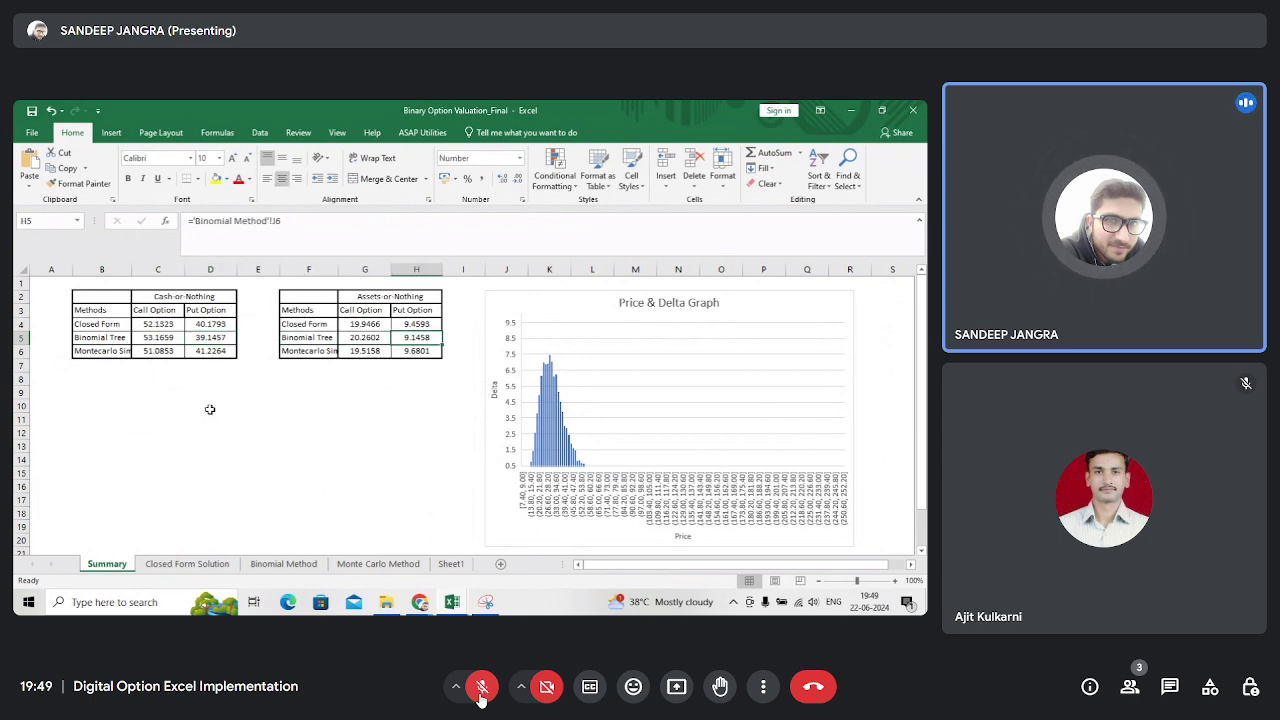
pyautogui.press('Left')
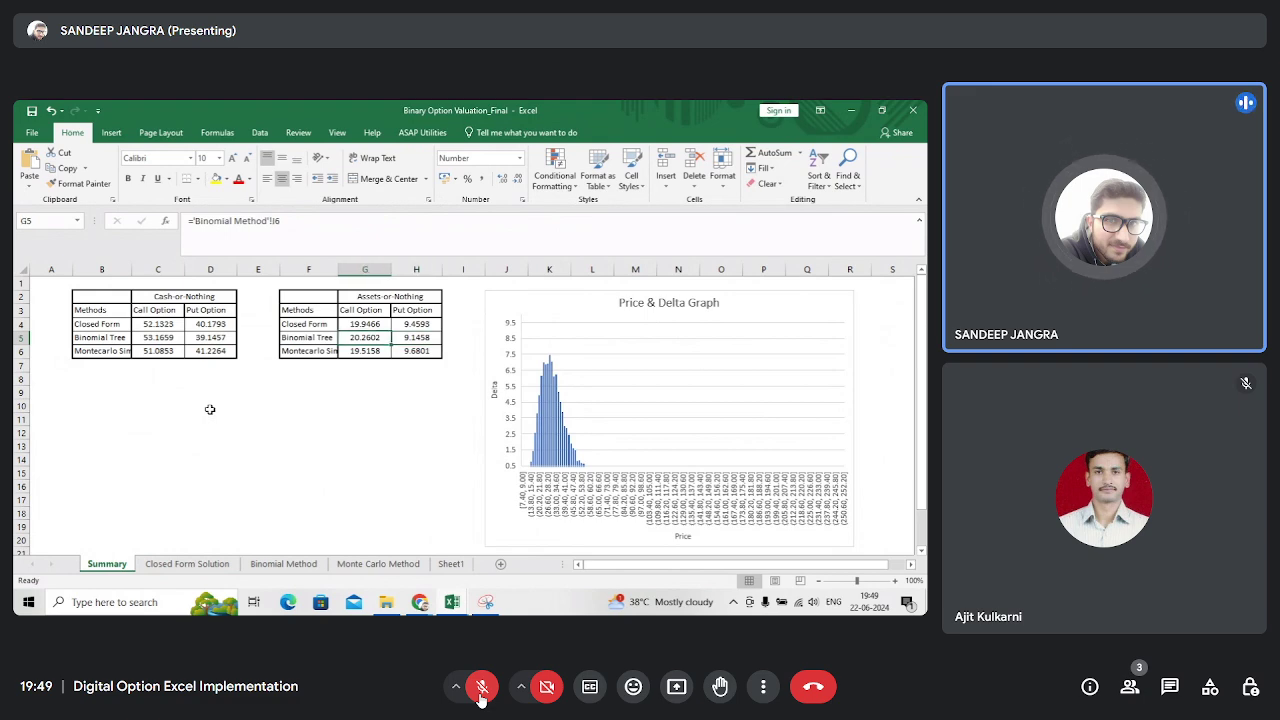
# - Go through the Monte Carlo prices in row 6 from H6 back to the cash-or-nothing columns, stopping below them at C7
pyautogui.press('Down')
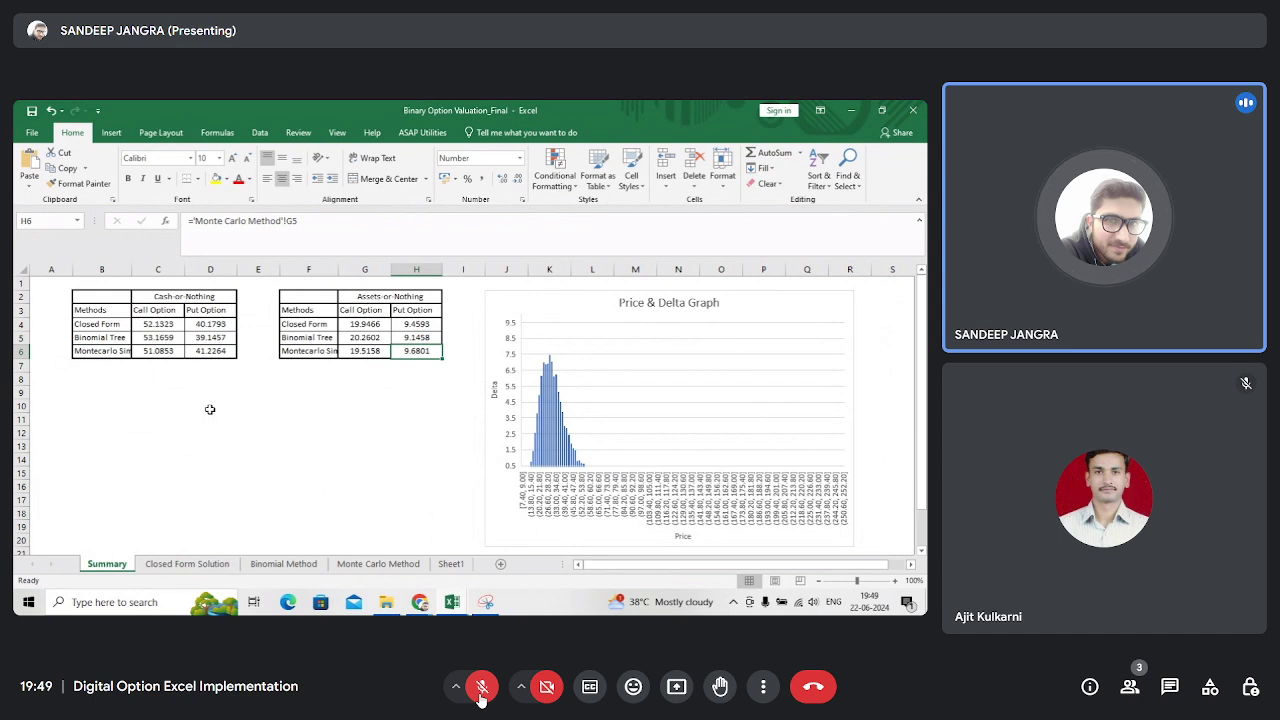
pyautogui.press('Left')
pyautogui.press('Left')
pyautogui.press('Left')
pyautogui.press('Left')
pyautogui.press('Down')
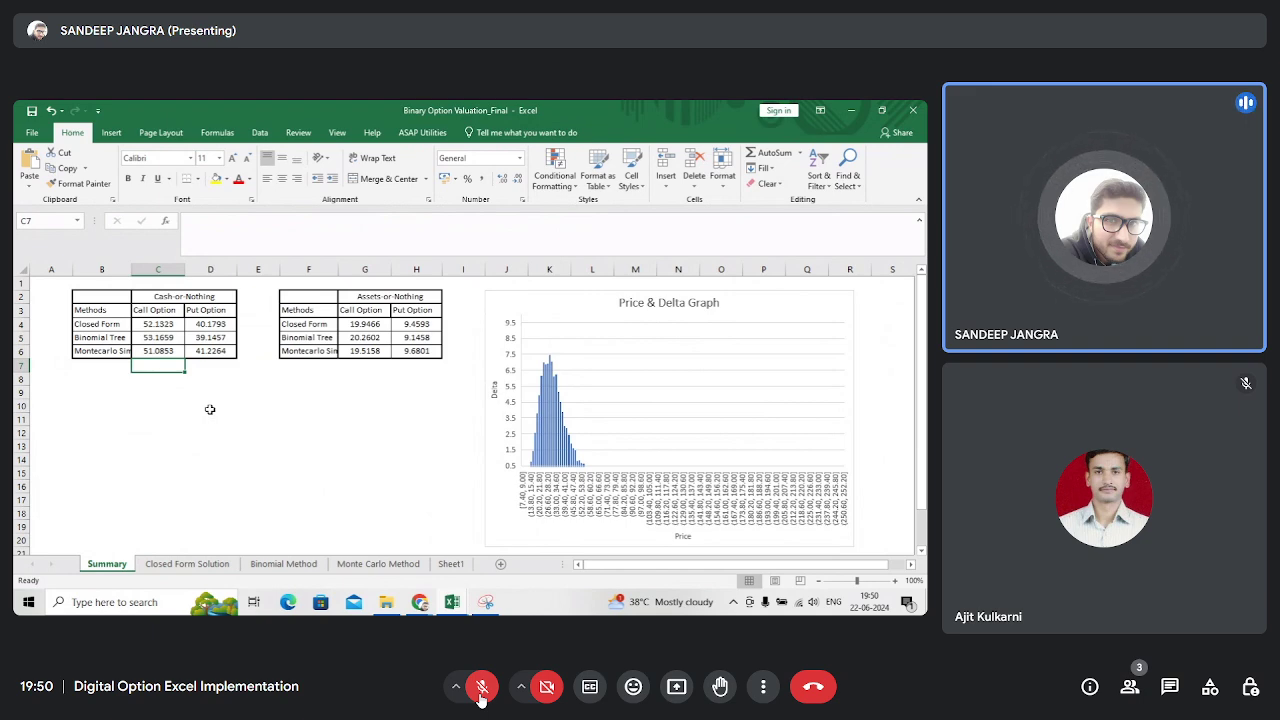
# - Compare the cash-or-nothing call prices of the three methods in column C, ending on the Binomial Tree link in C5
pyautogui.press('Down')
pyautogui.press('Up')
pyautogui.press('Up')
pyautogui.press('Up')
pyautogui.press('Up')
pyautogui.press('Down')
pyautogui.press('Down')
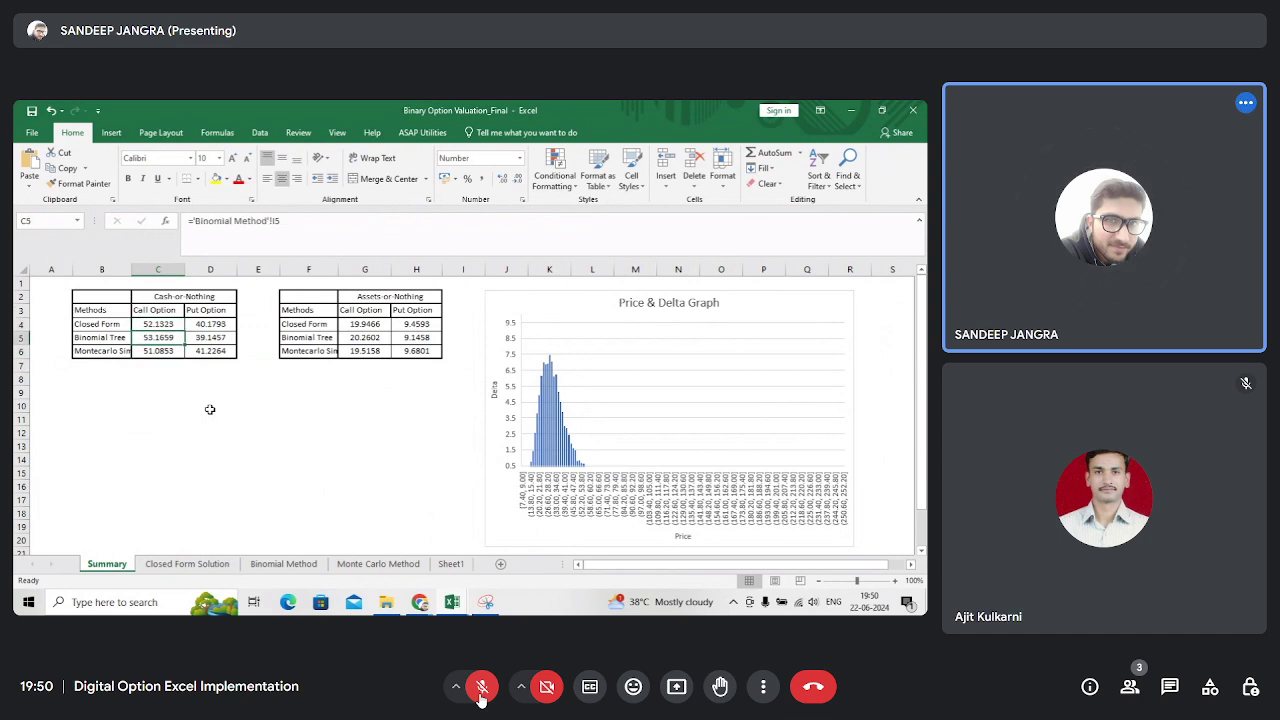
# - Unmute the microphone, move to the method labels in column B, and mute the microphone again
pyautogui.click(481, 690)
pyautogui.press('Left')
pyautogui.press('Left')
pyautogui.press('Right')
pyautogui.press('Down')
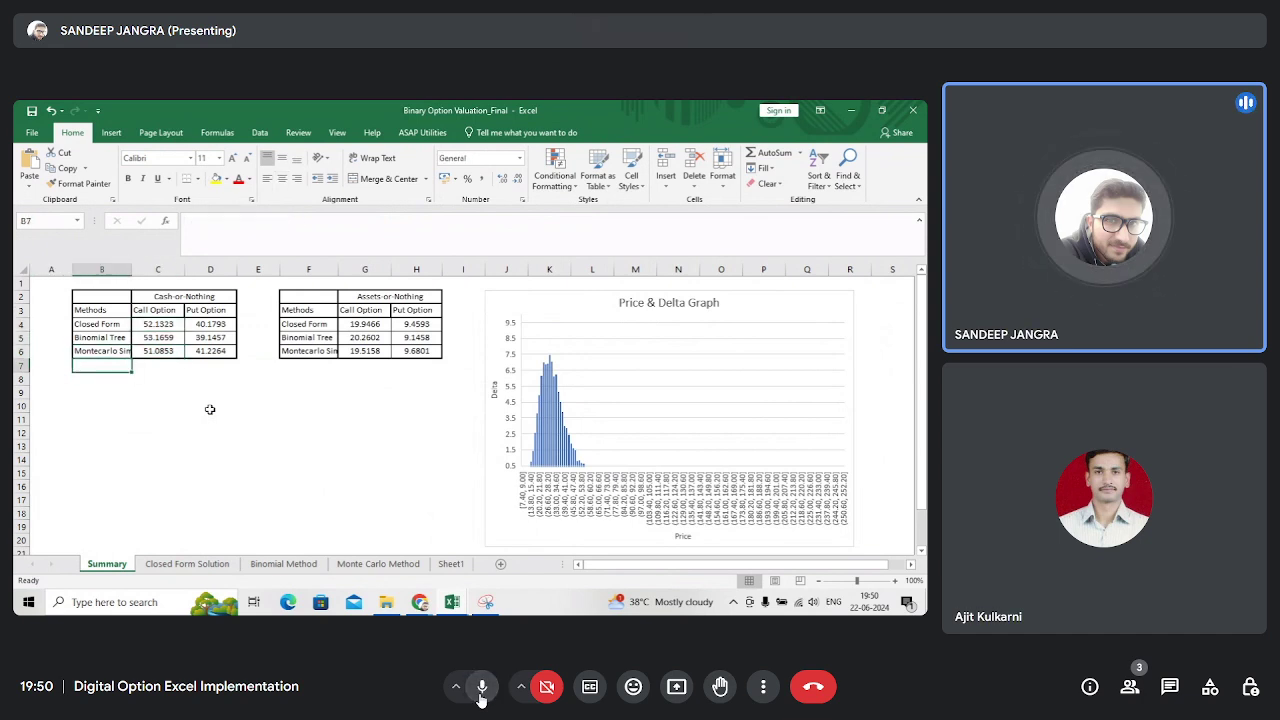
pyautogui.click(481, 690)
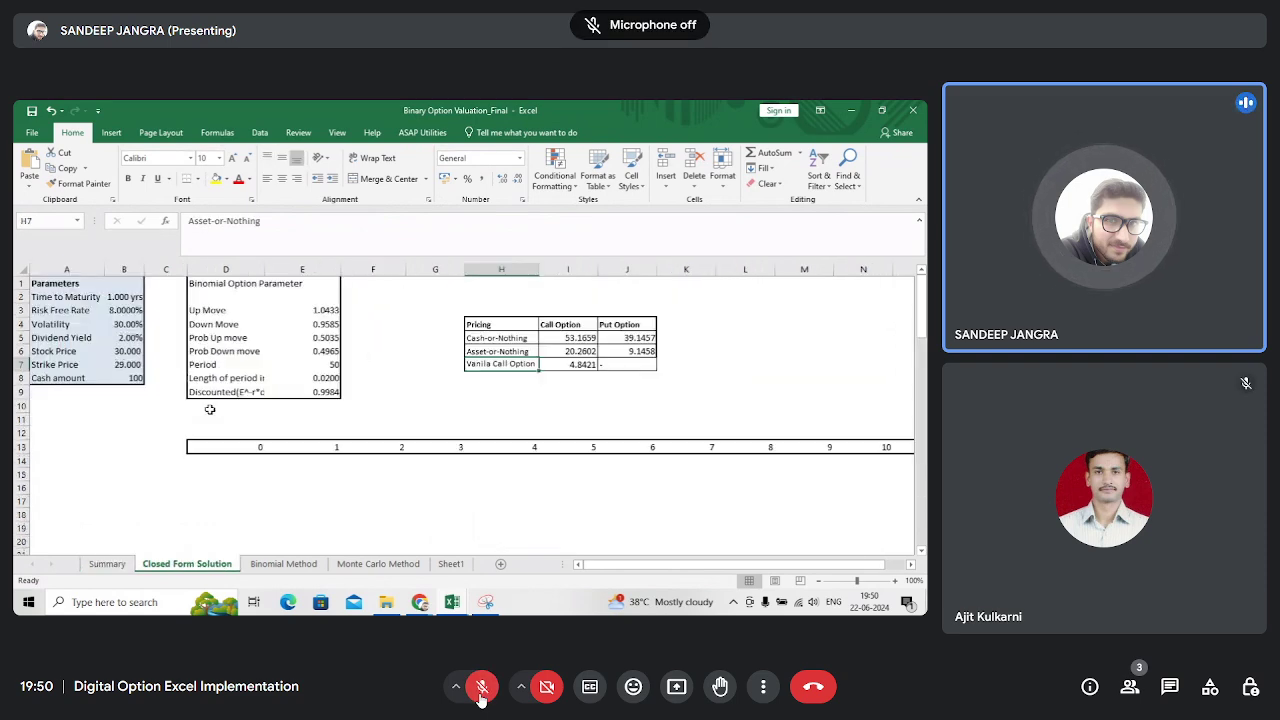
# - Open the Binomial Method sheet and move from its Pricing table toward the Binomial Option Parameter table
pyautogui.press('Up')
pyautogui.press('Left')
pyautogui.press('Left')
pyautogui.press('Left')
pyautogui.press('Left')
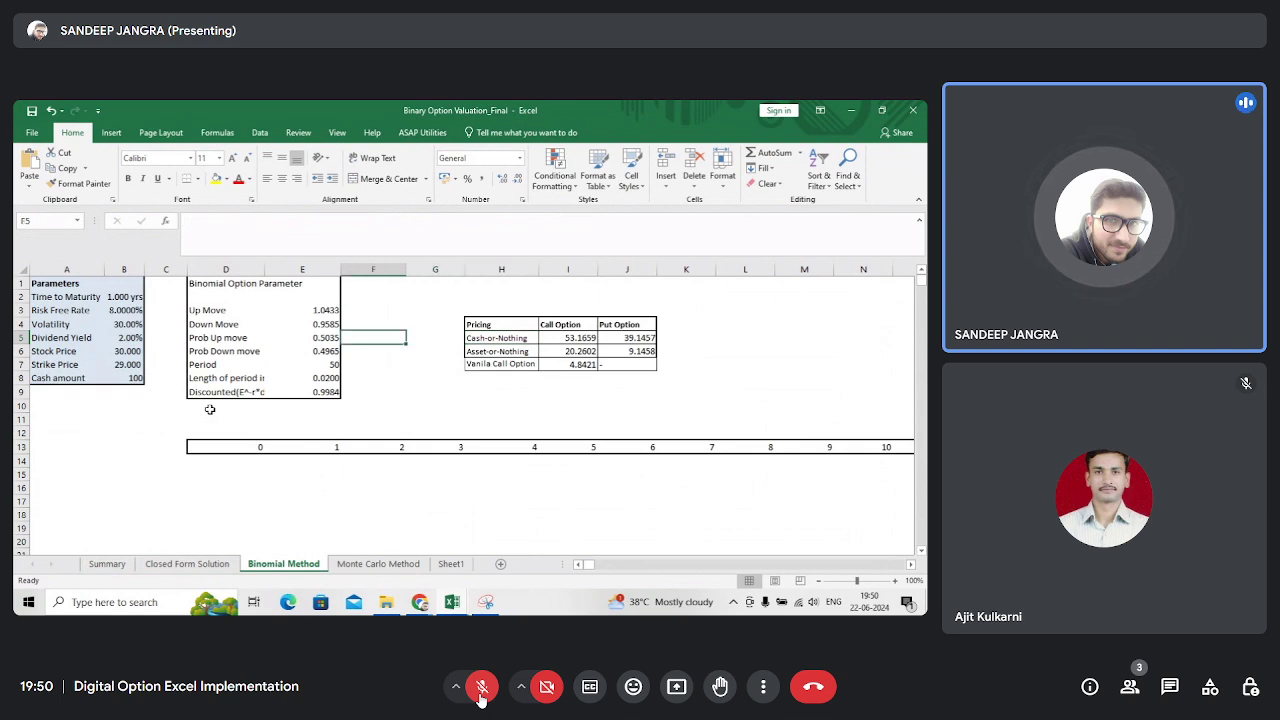
# - Move down past the Binomial Option Parameter table to the period timeline at D13
pyautogui.press('Down')
pyautogui.press('Down')
pyautogui.press('Down')
pyautogui.press('Down')
pyautogui.press('Down')
pyautogui.press('Down')
pyautogui.press('Down')
pyautogui.press('Down')
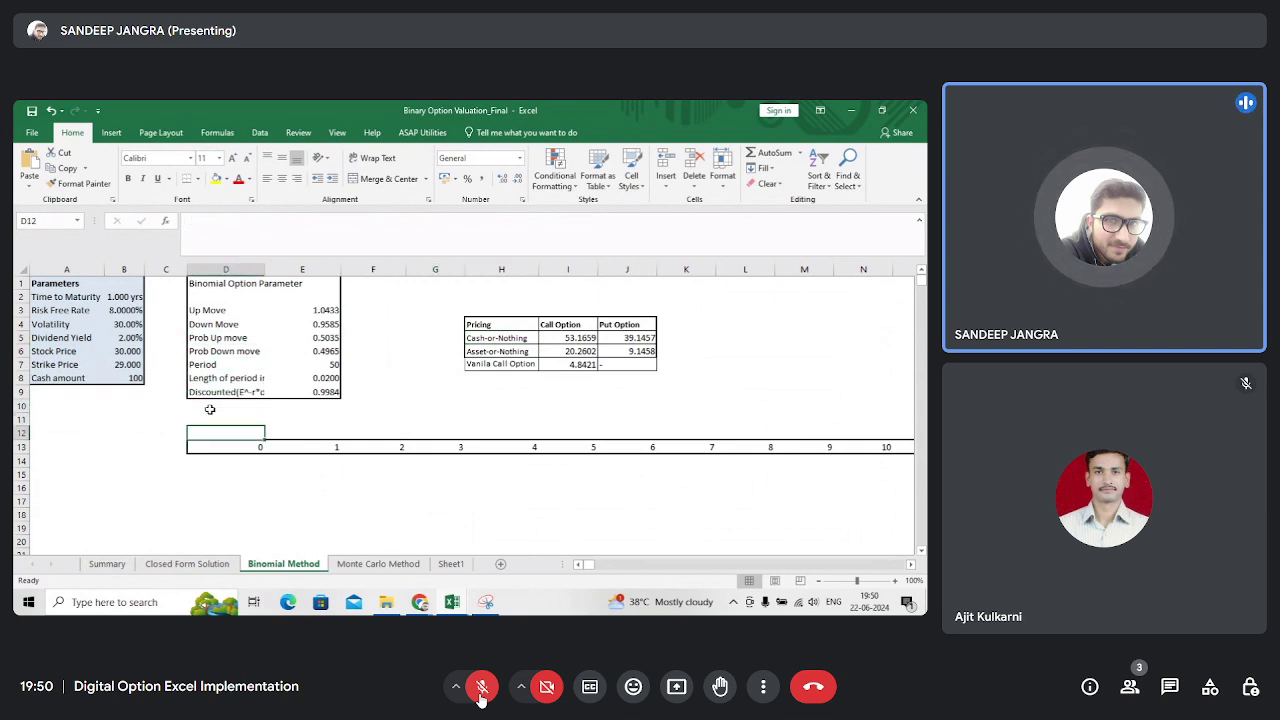
pyautogui.press('Down')
pyautogui.press('Up')
pyautogui.hotkey('shift', 'Left')
pyautogui.hotkey('shift', 'Right')
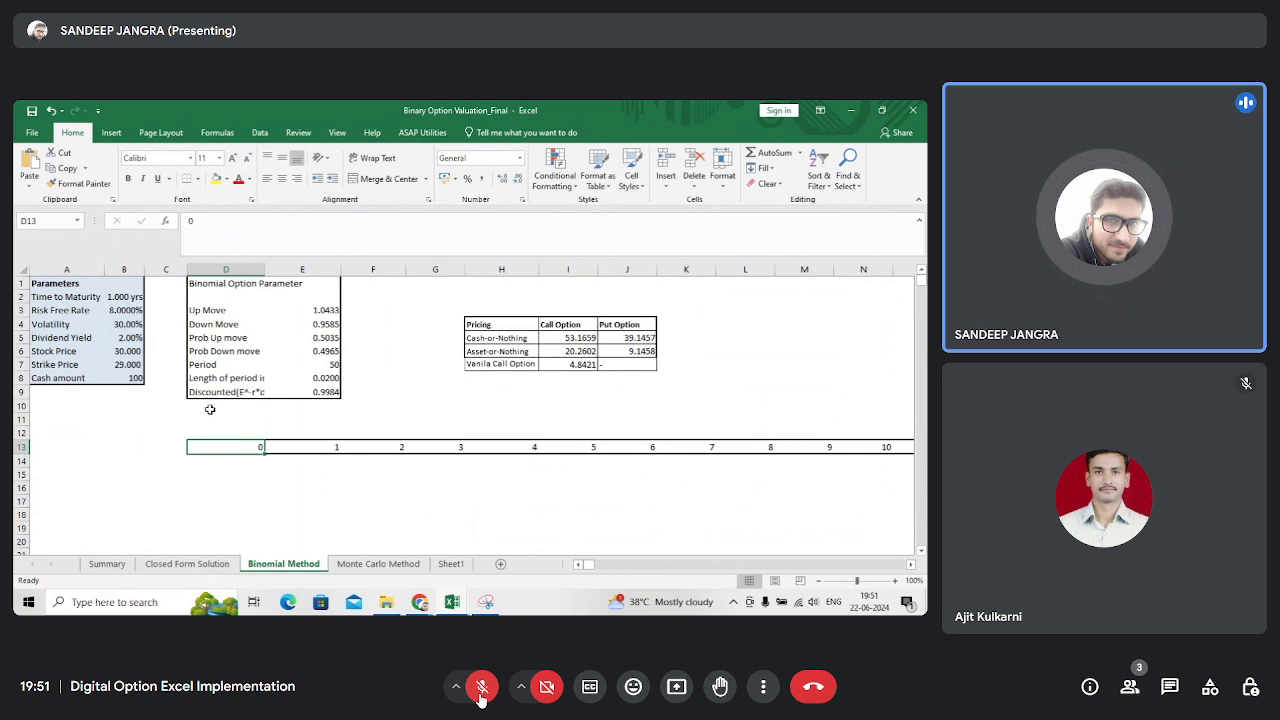
# - Show how the period timeline in row 13 starts at 0 in D13 and increments in E13 and F13
pyautogui.press('Down')
pyautogui.press('Up')
pyautogui.hotkey('ctrl', 'Left')
pyautogui.press('Right')
pyautogui.press('Right')
pyautogui.press('Right')
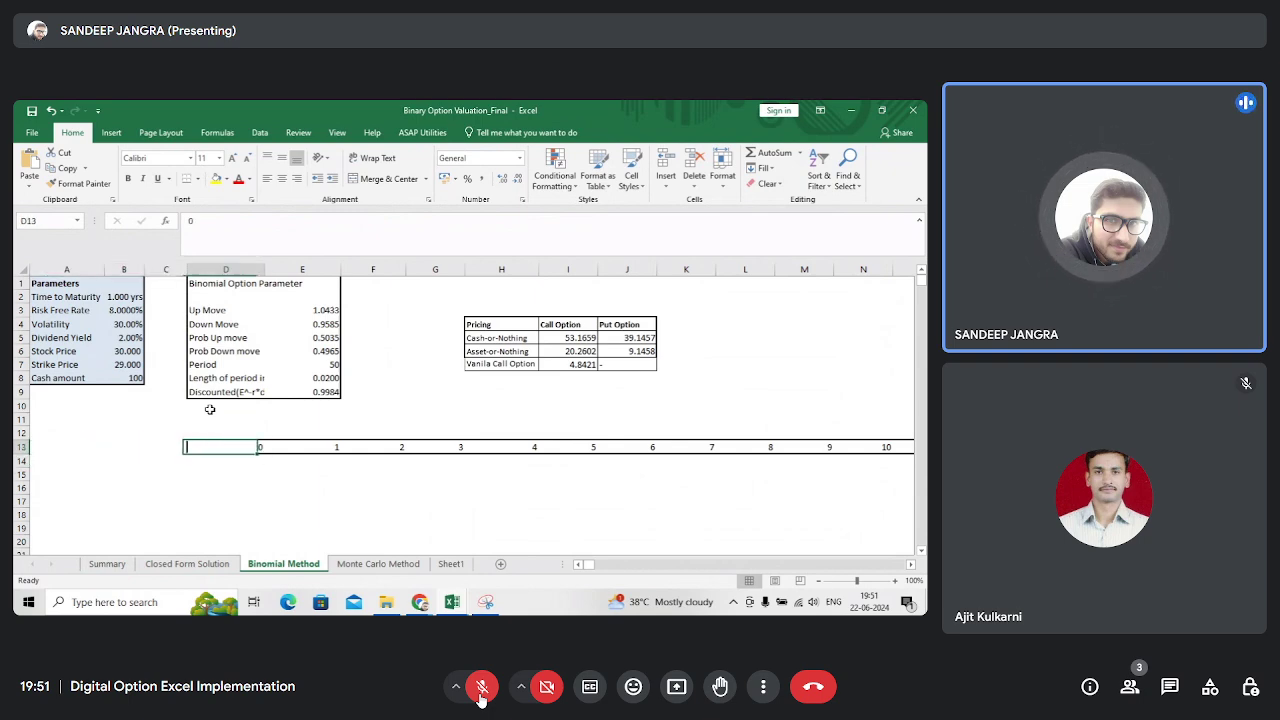
pyautogui.press('Right')
pyautogui.press('Right')
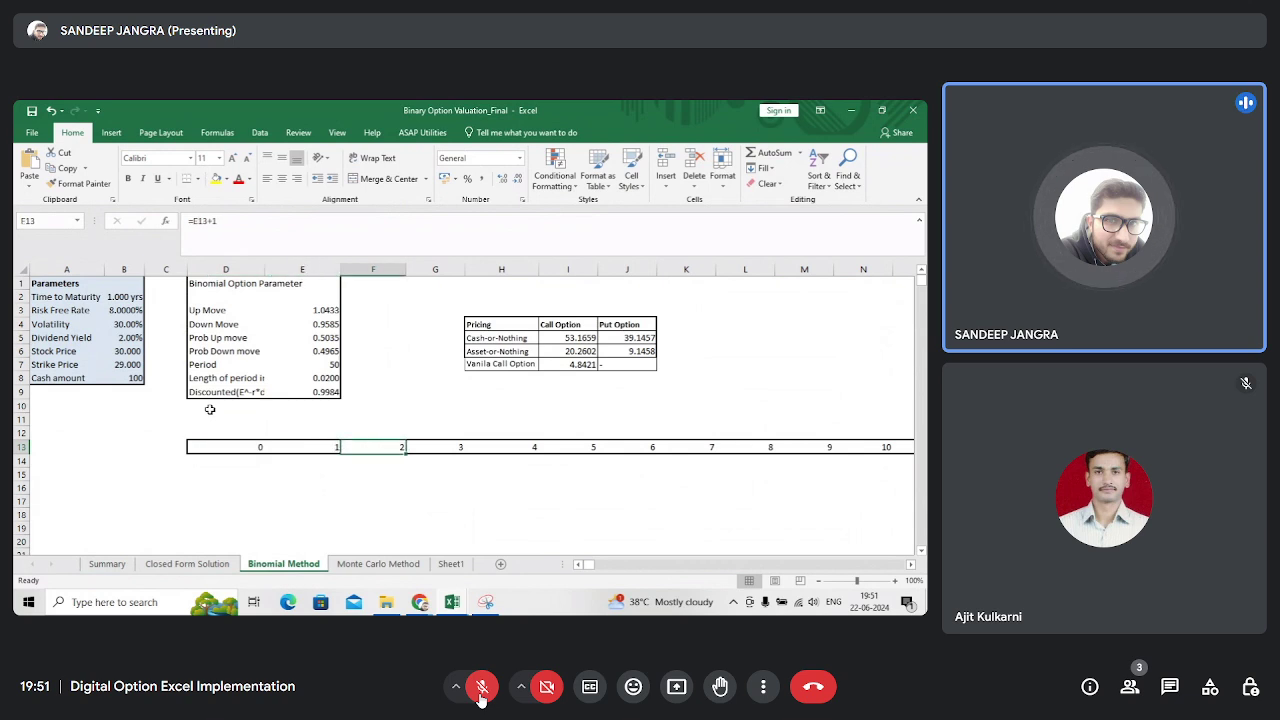
pyautogui.press('Left')
pyautogui.press('Left')
pyautogui.press('Right')
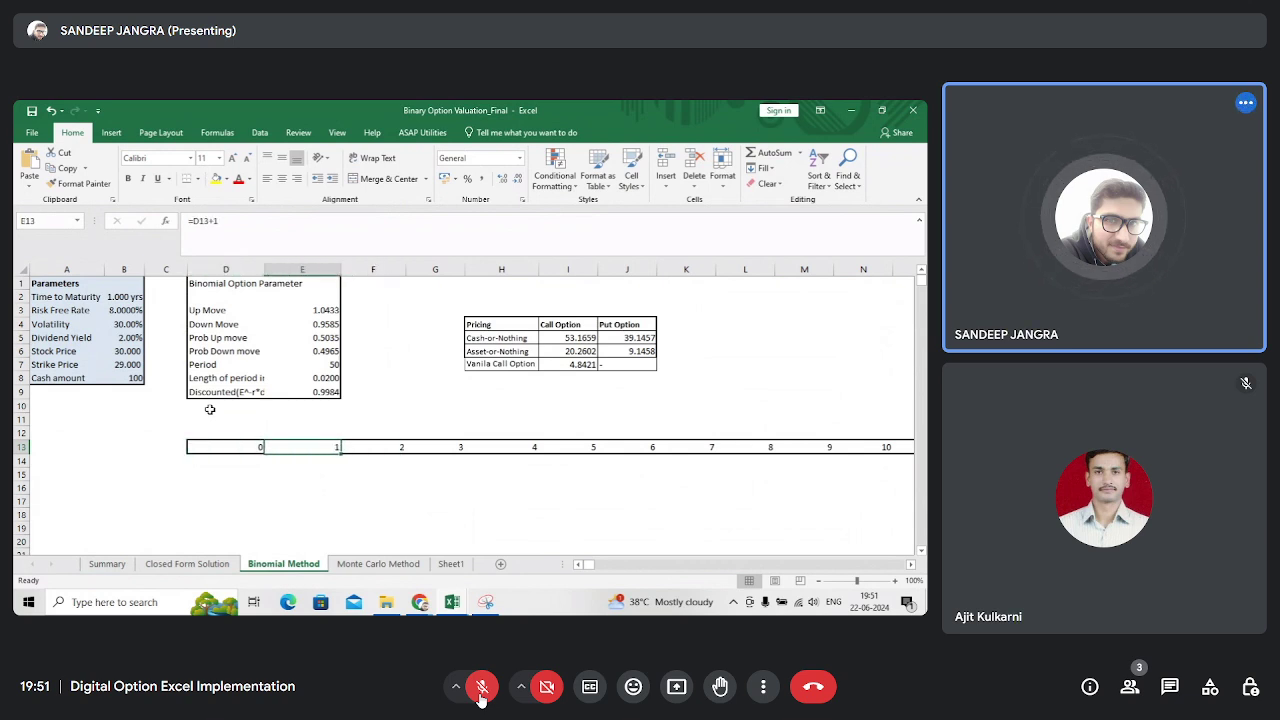
# - Follow the period formulas along row 13 through H13 and on to the last period in BB13, and return to the start
pyautogui.press('Right')
pyautogui.press('Right')
pyautogui.press('Right')
pyautogui.press('Right')
pyautogui.press('Left')
pyautogui.press('Left')
pyautogui.press('Left')
pyautogui.press('Left')
pyautogui.press('Left')
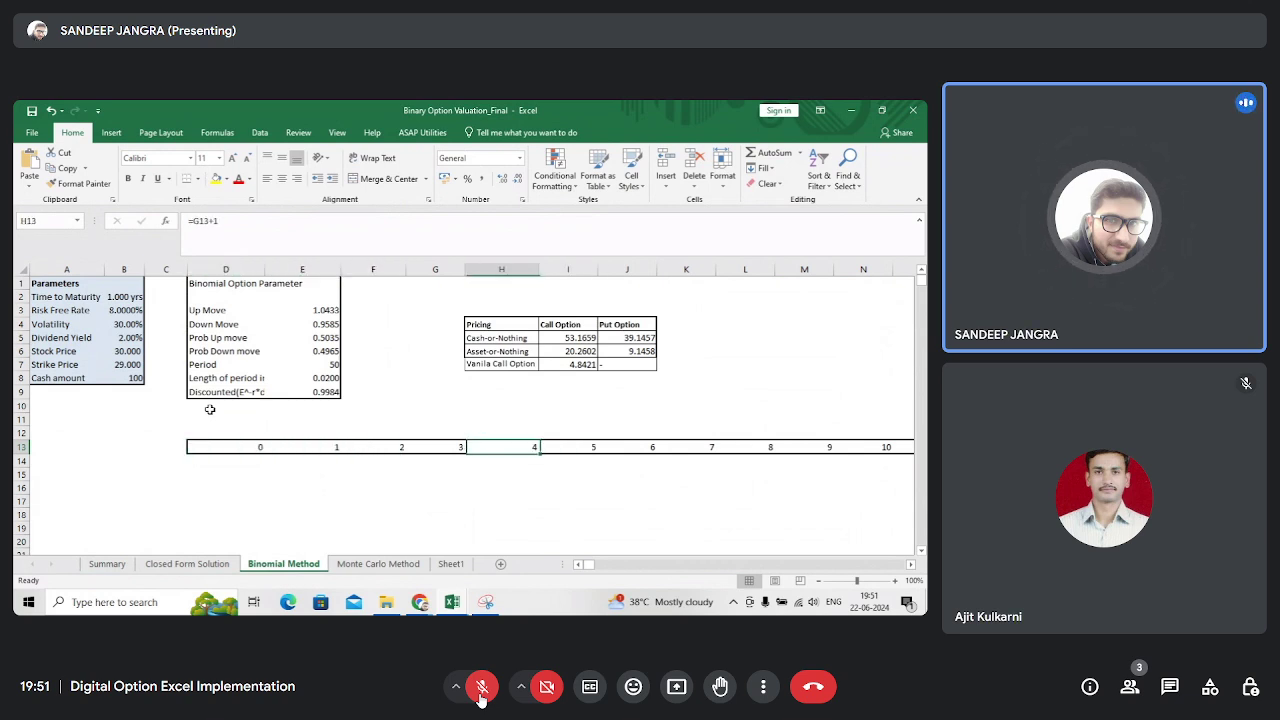
pyautogui.press('Right')
pyautogui.press('Right')
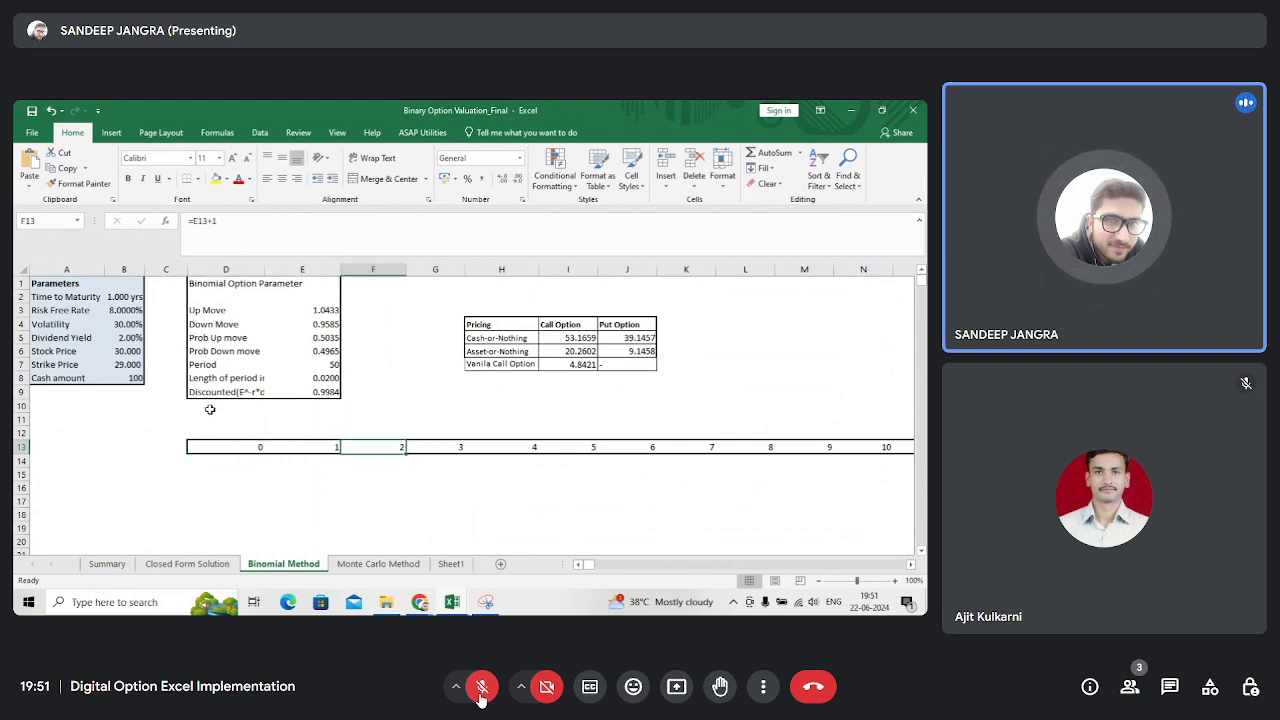
pyautogui.hotkey('ctrl', 'Right')
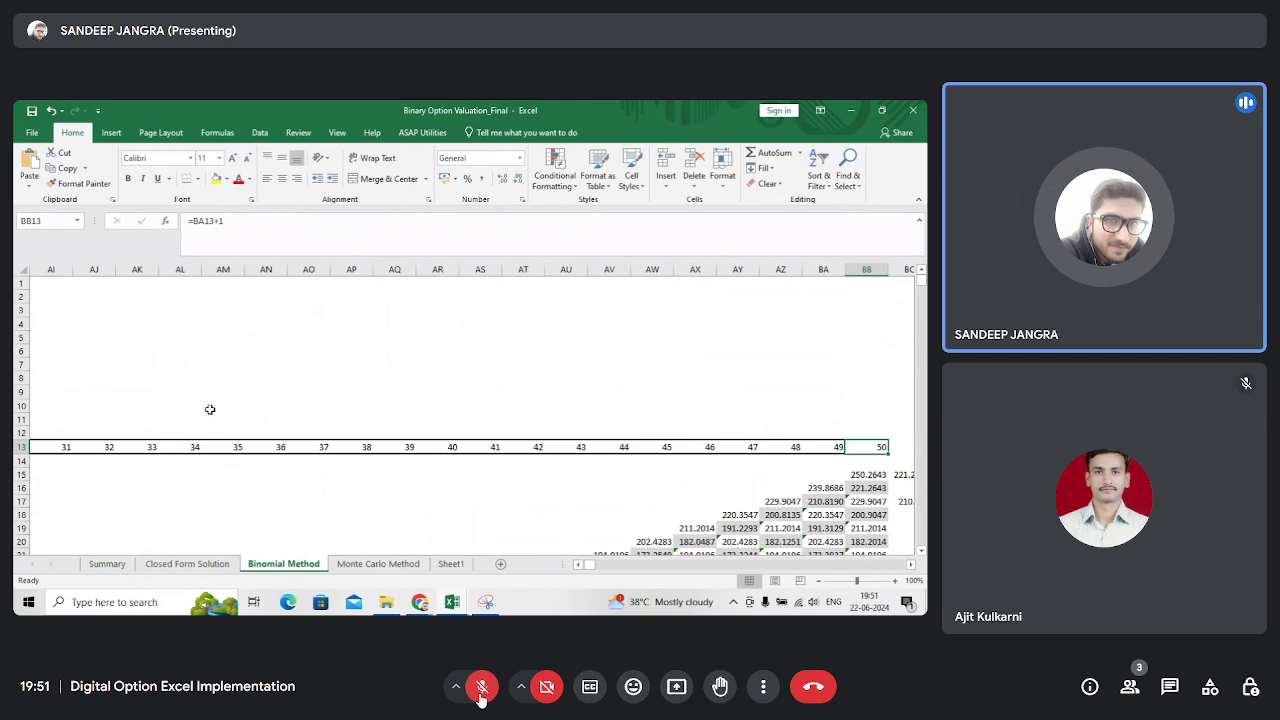
pyautogui.hotkey('ctrl', 'Left')
# - Return through the Closed Form Solution sheet to Summary and show the Binomial Tree cash-or-nothing put link in D5
pyautogui.hotkey('ctrl', 'pageup')
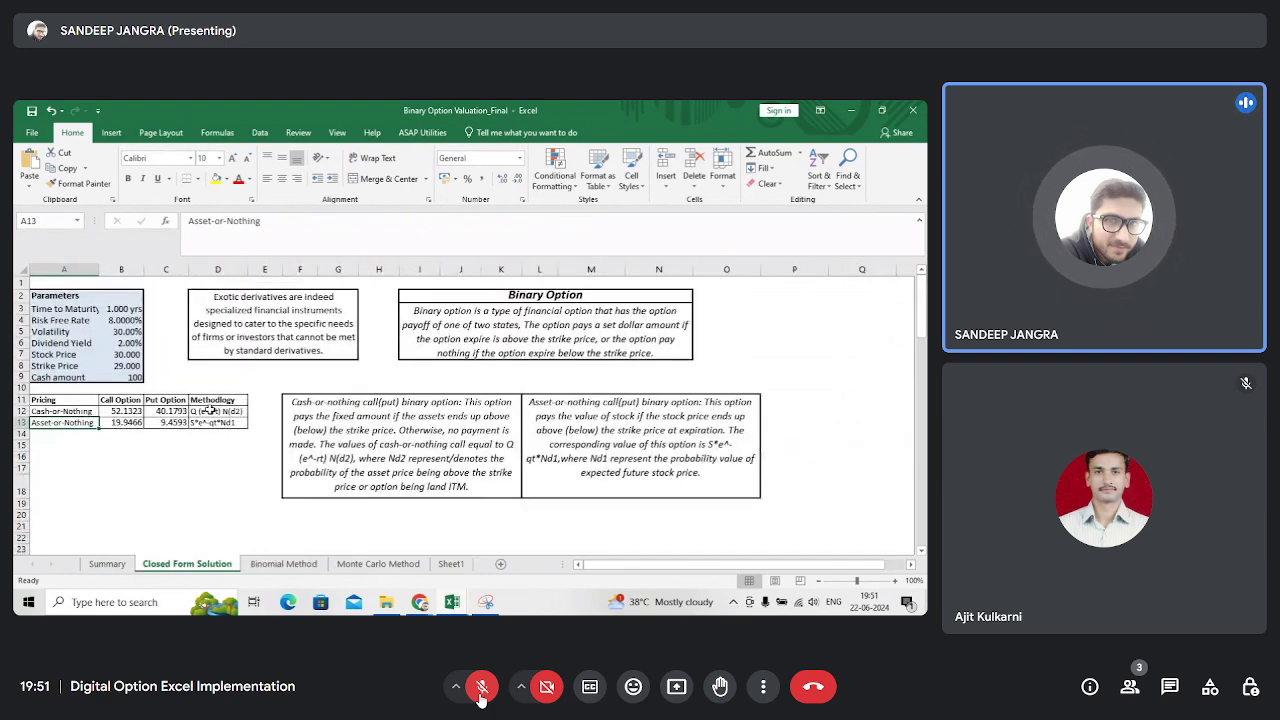
pyautogui.hotkey('ctrl', 'pageup')
pyautogui.press('Up')
pyautogui.press('Up')
pyautogui.press('Right')
pyautogui.press('Right')
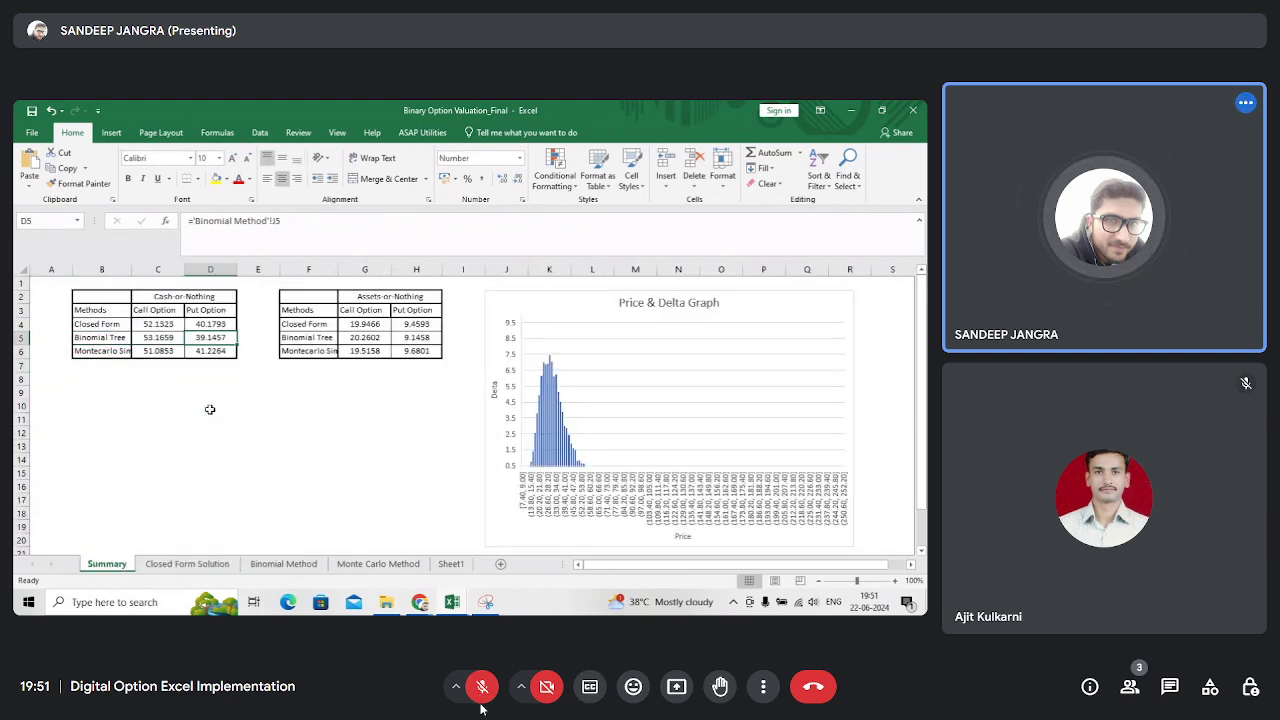
pyautogui.hotkey('shift', 'Left')
pyautogui.hotkey('shift', 'Up')
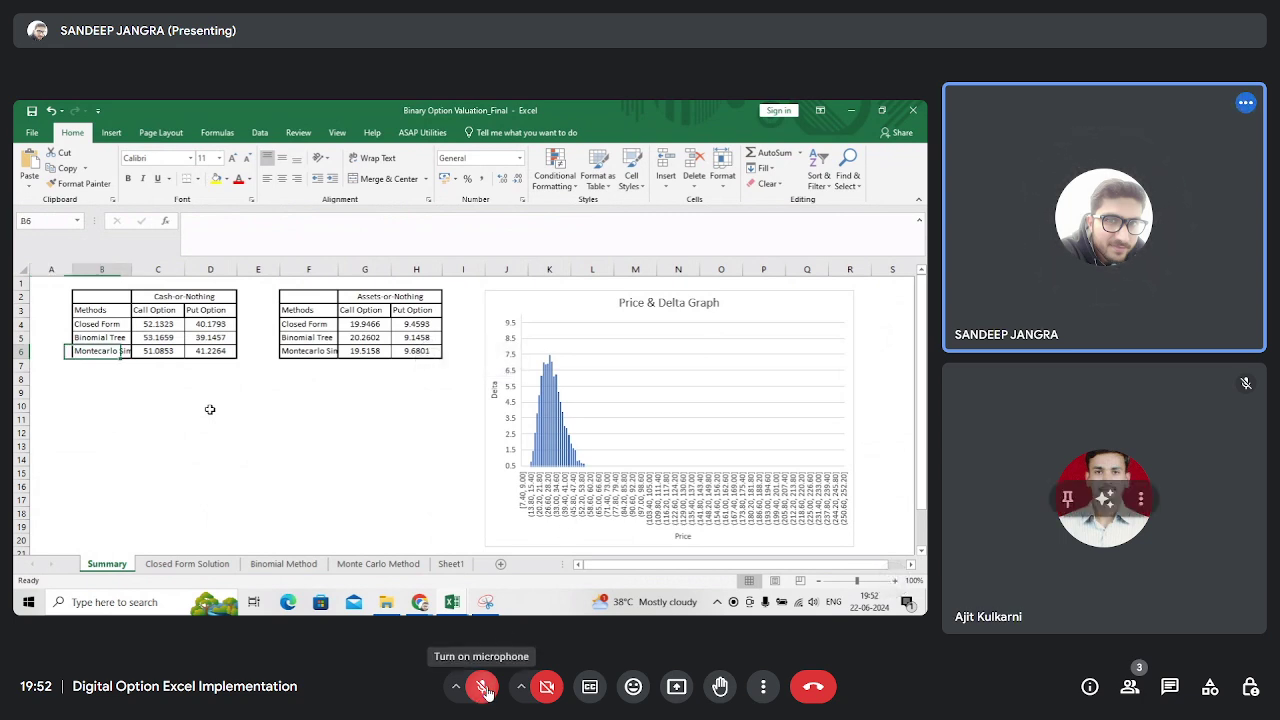
# - Unmute the microphone and exit full screen in the meeting
pyautogui.click(484, 690)
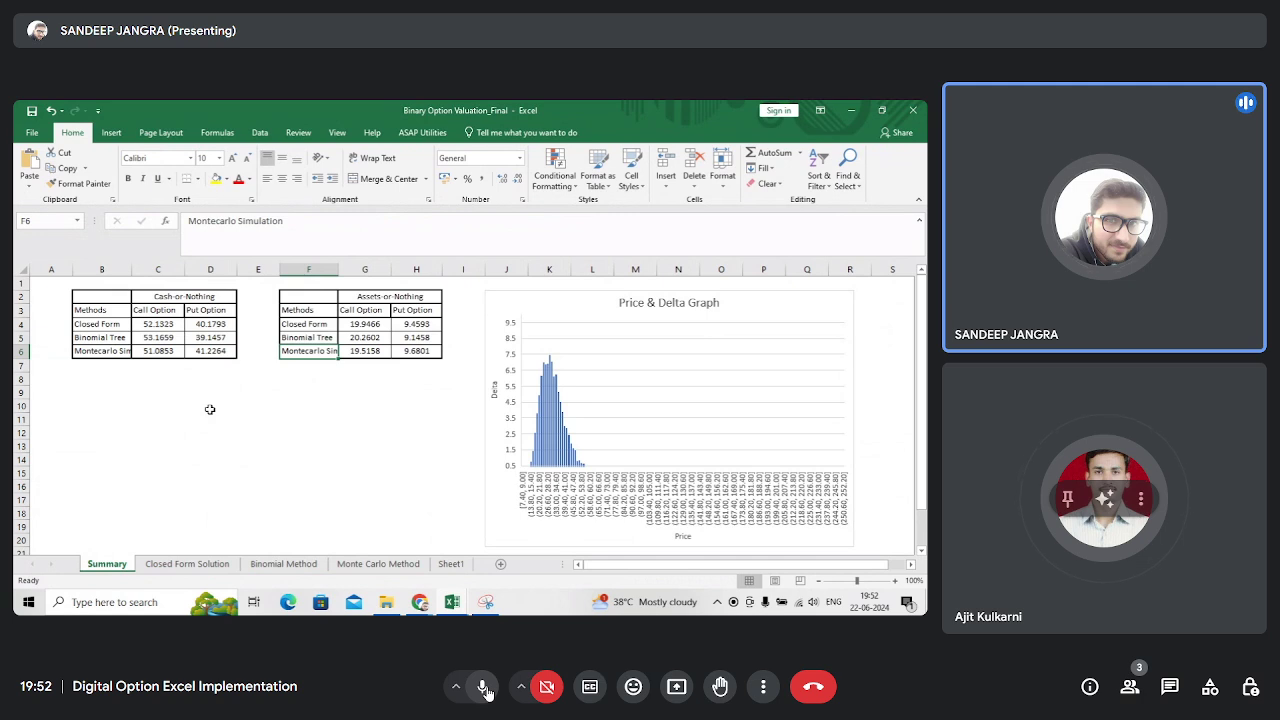
pyautogui.click(762, 687)
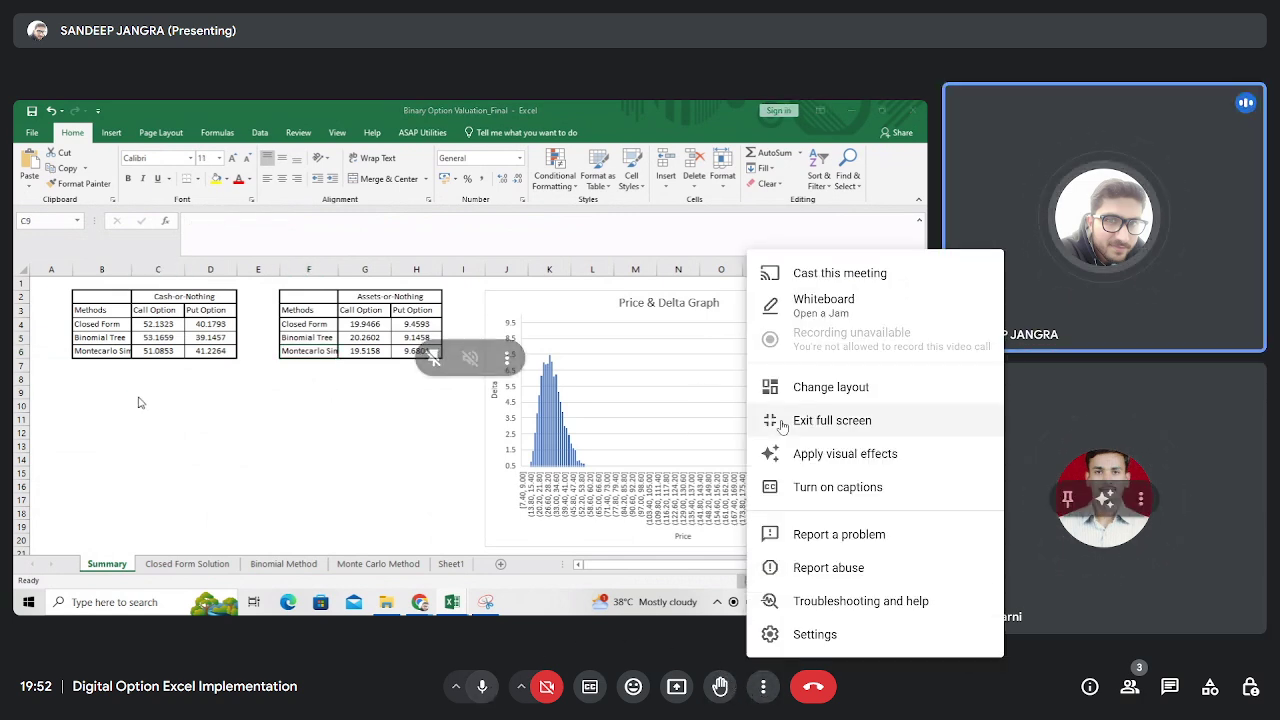
pyautogui.click(769, 421)
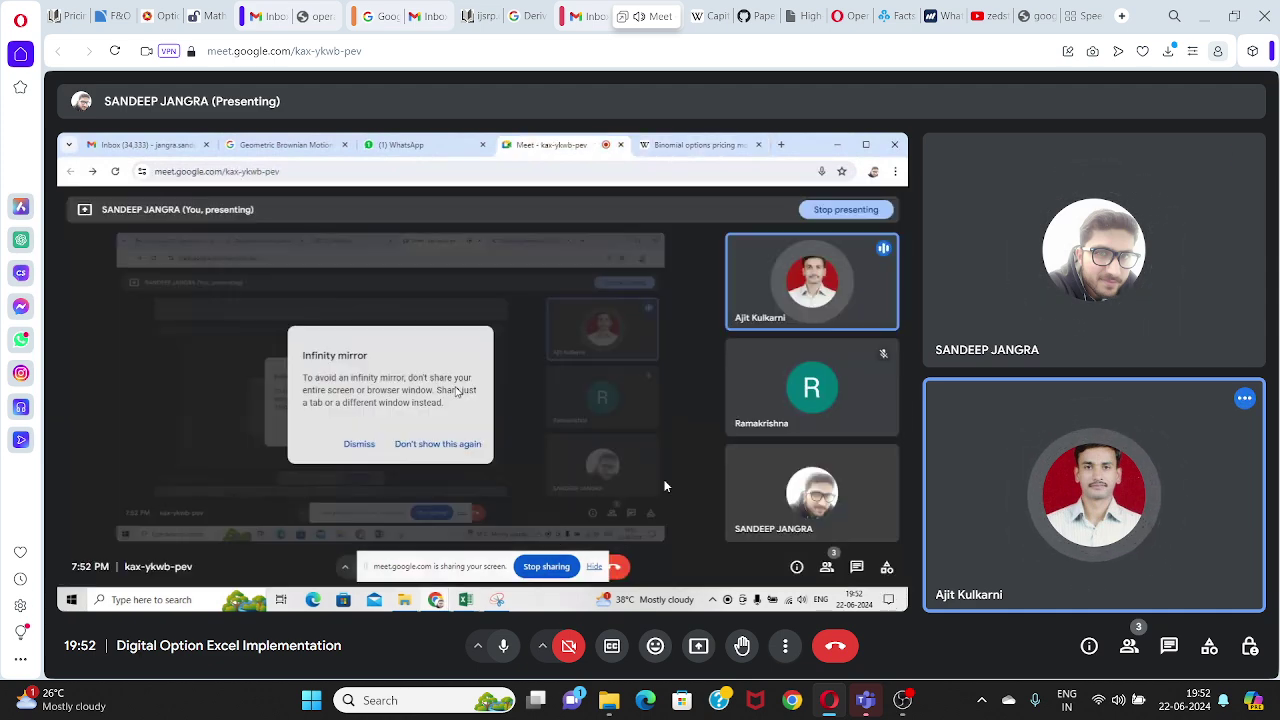
# - Switch to OBS Studio to reach the recording controls
pyautogui.click(899, 704)
pyautogui.click(901, 706)
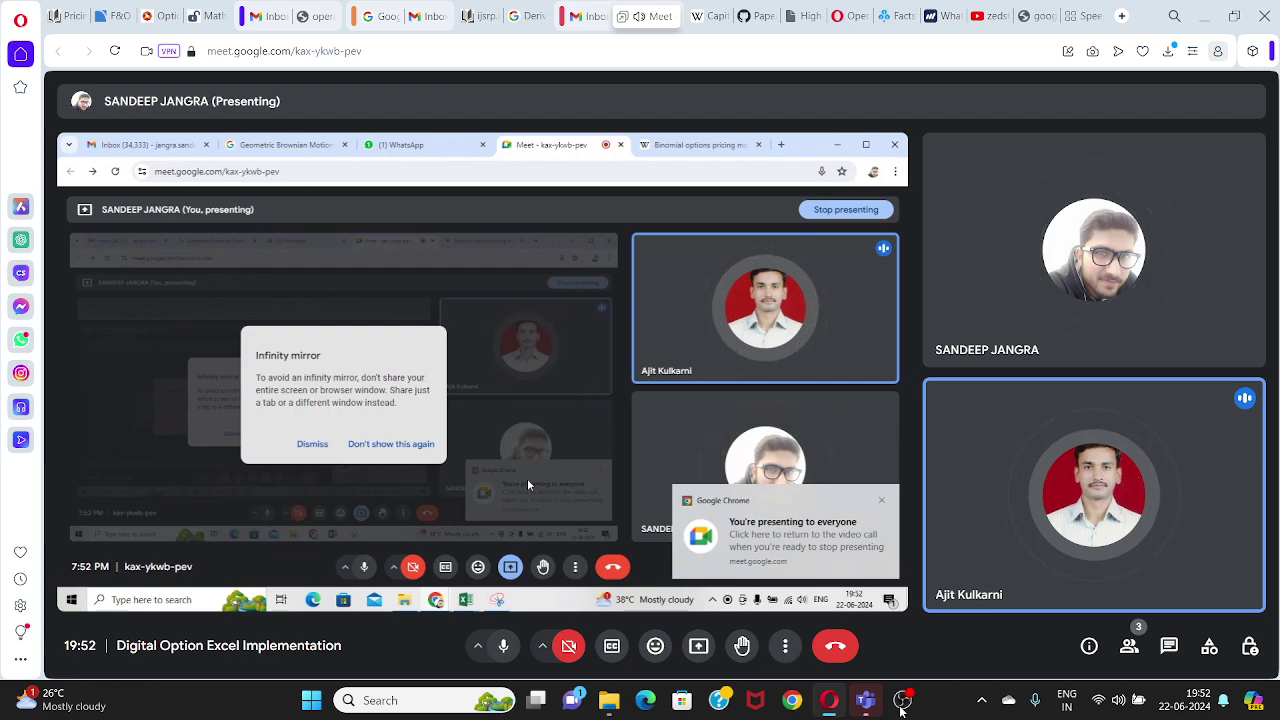
pyautogui.click(900, 703)
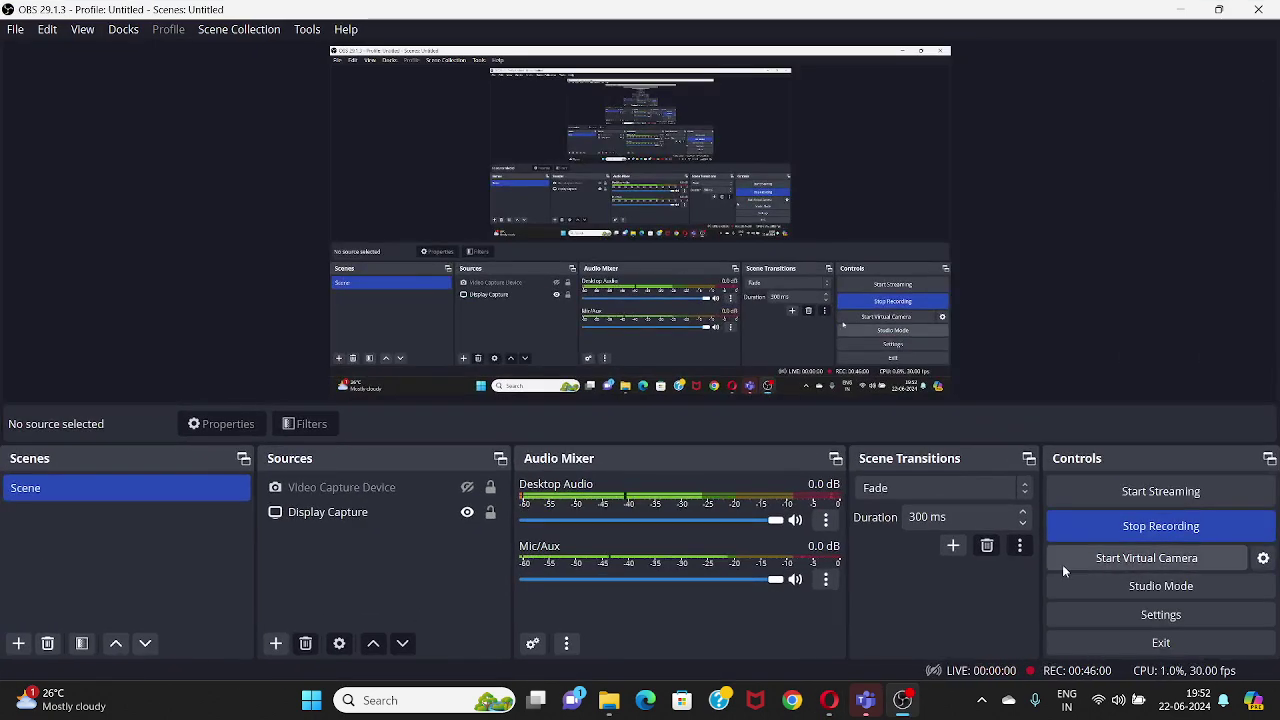